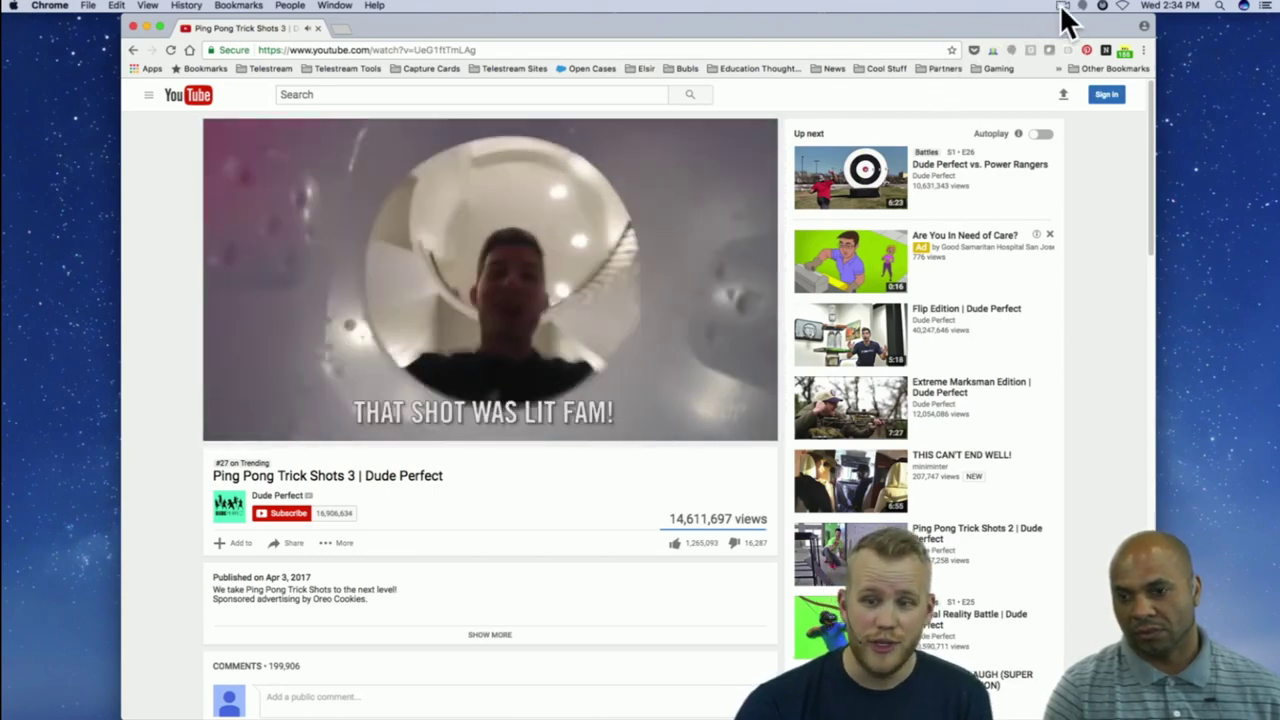
Step: Record the BMD HDMI desktop with microphone and computer audio turned off, and stop the recording to open it for editing
left_click(1062, 6)
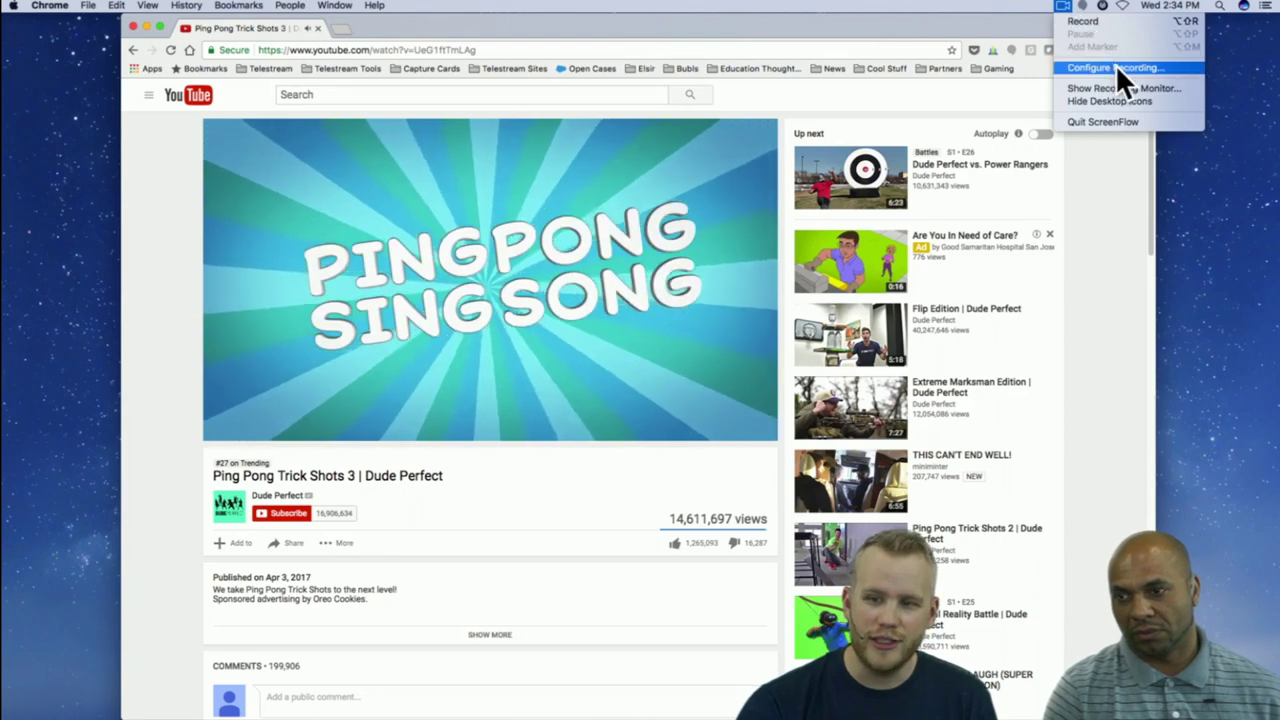
left_click(1115, 64)
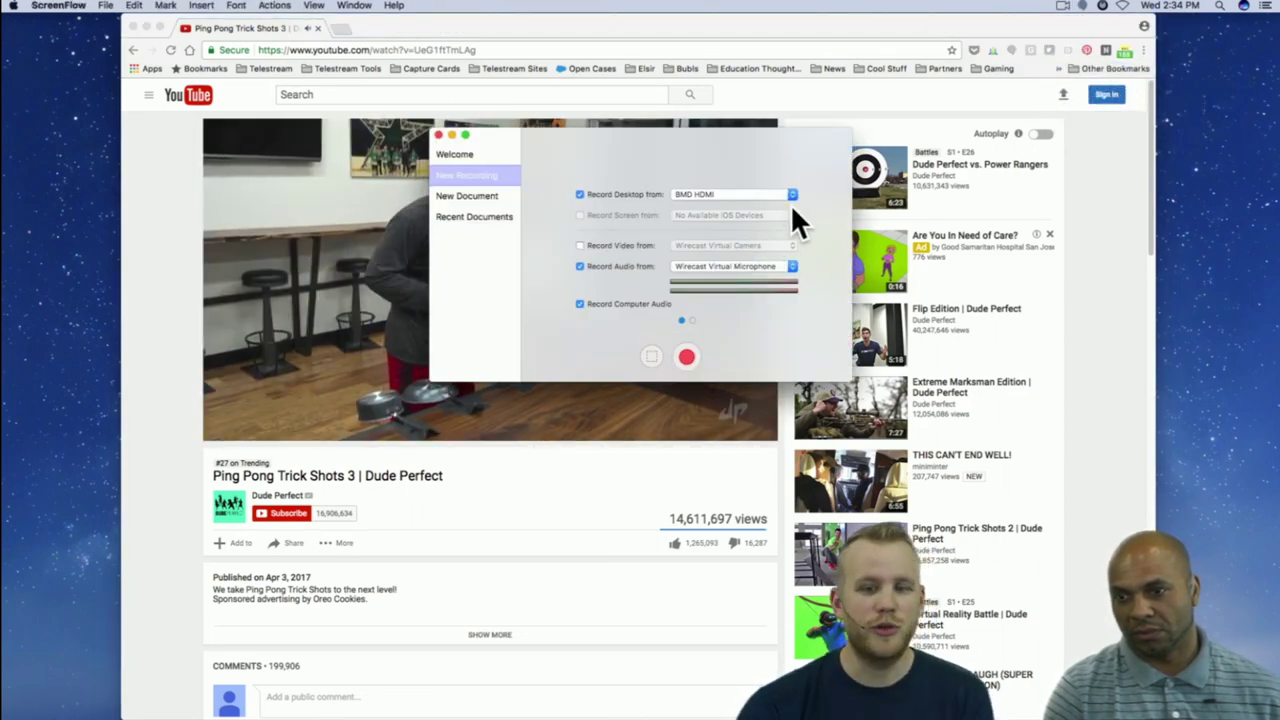
left_click(598, 267)
left_click(608, 299)
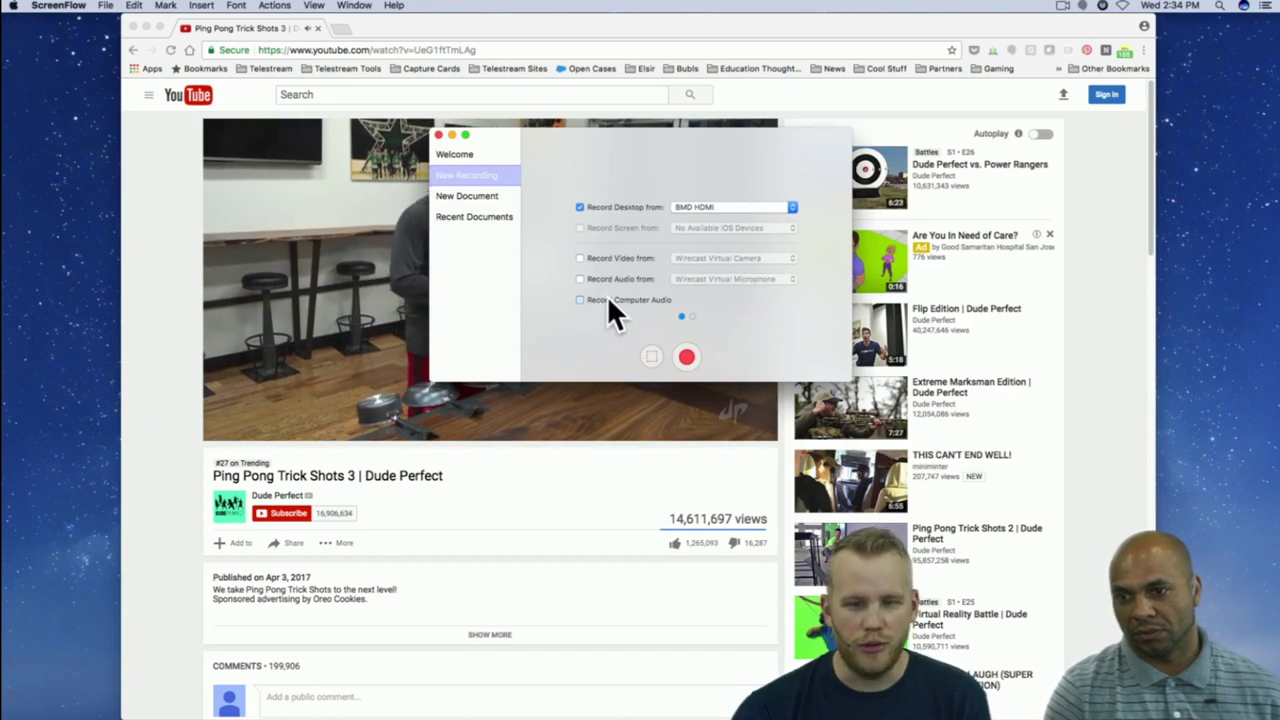
left_click(686, 356)
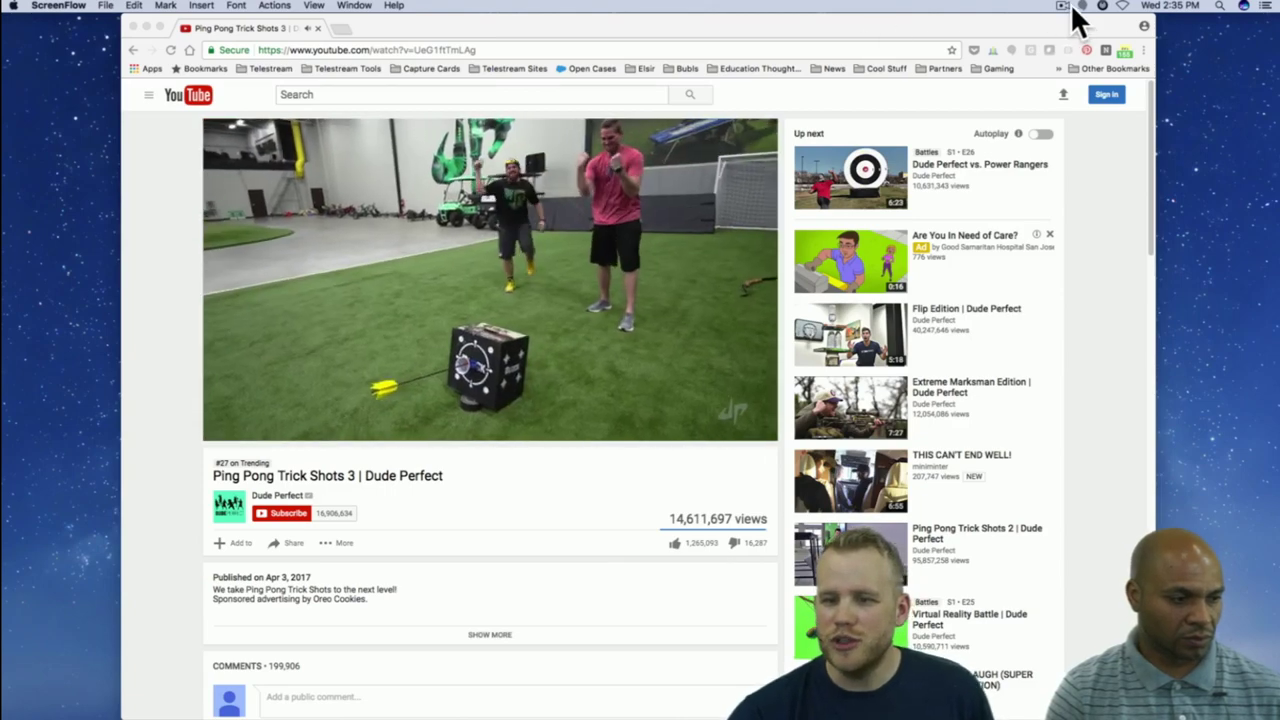
left_click(1063, 6)
left_click(1069, 33)
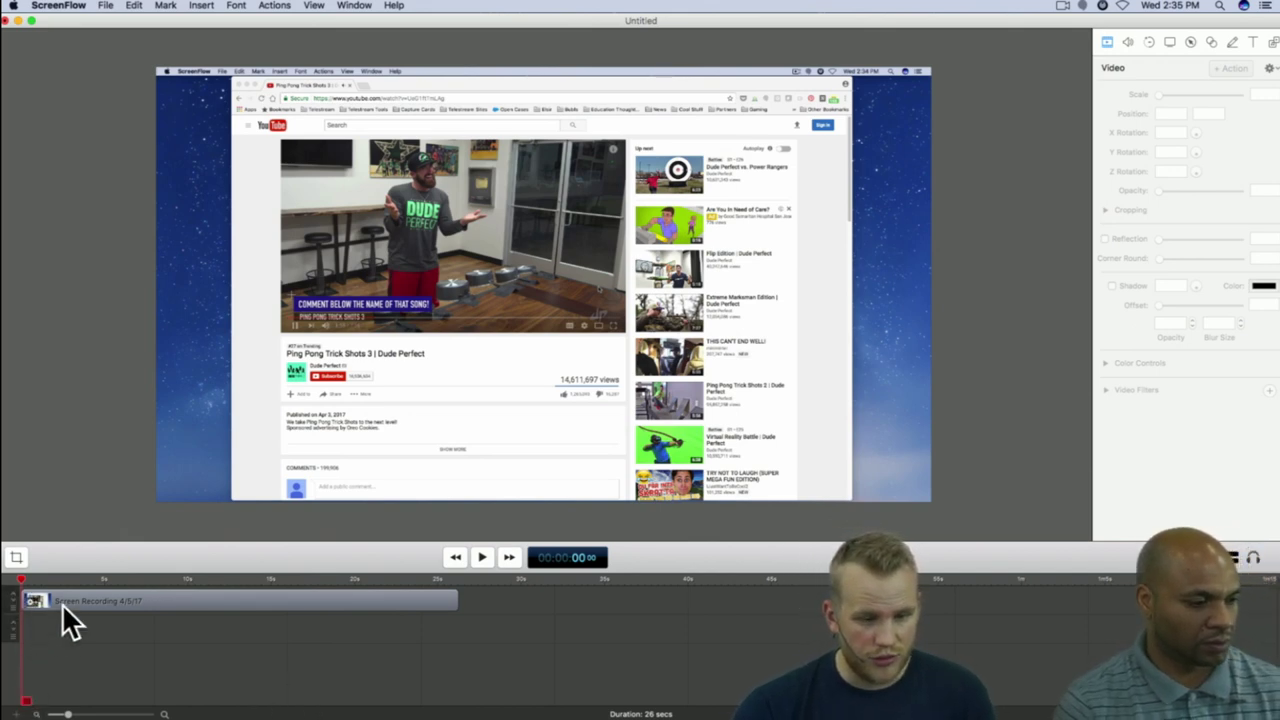
Step: Increase the height of the screen recording's track and fit the whole clip to the timeline width
left_click(57, 606)
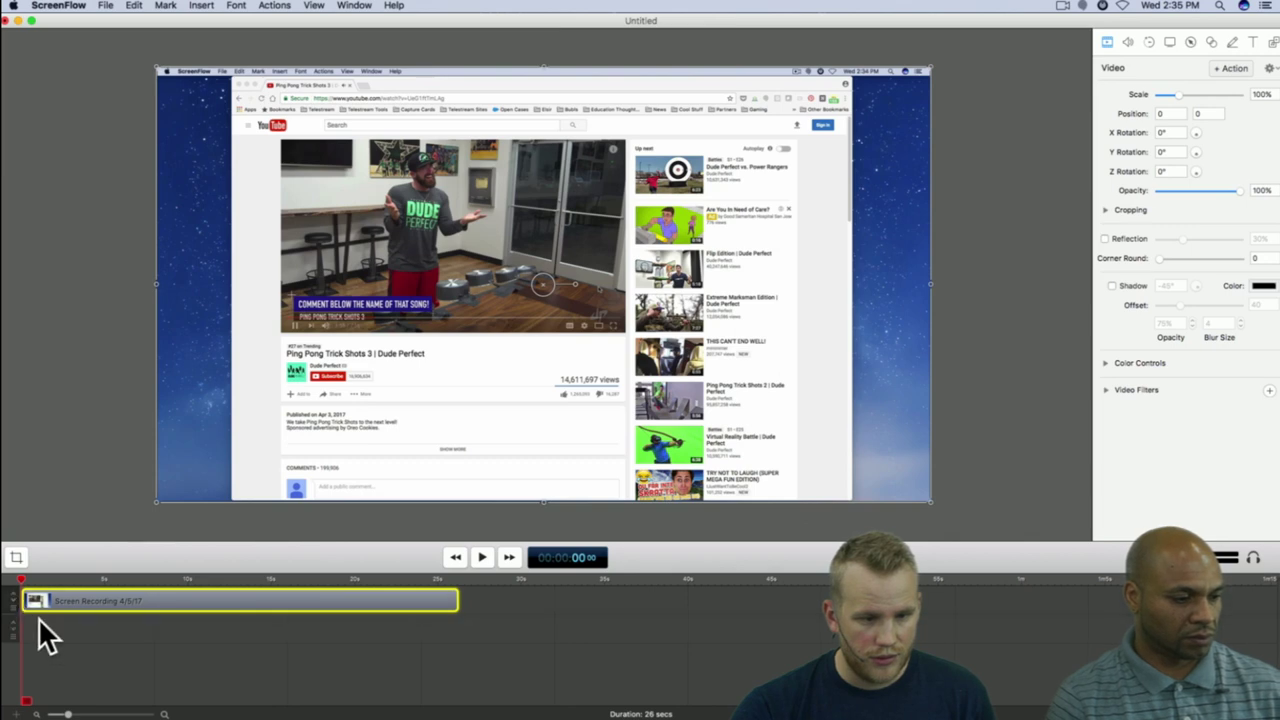
left_click(110, 714)
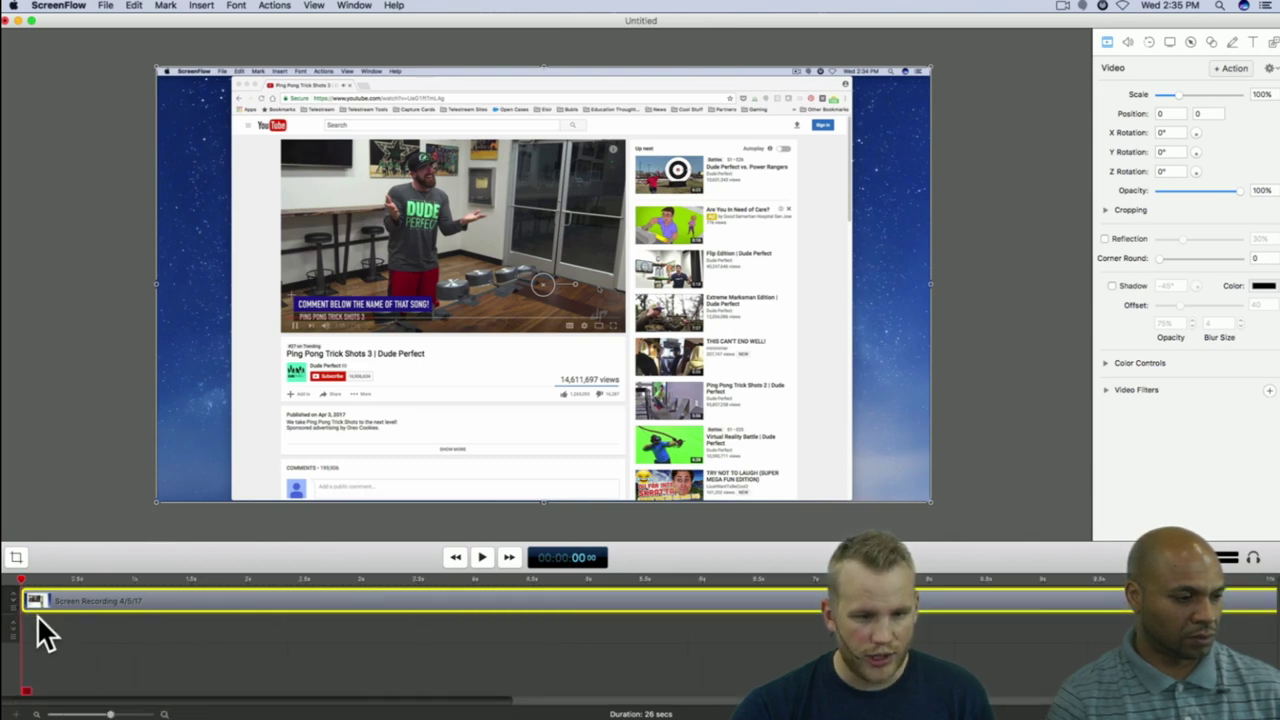
left_click_drag(15, 593, 15, 604)
left_click(143, 657)
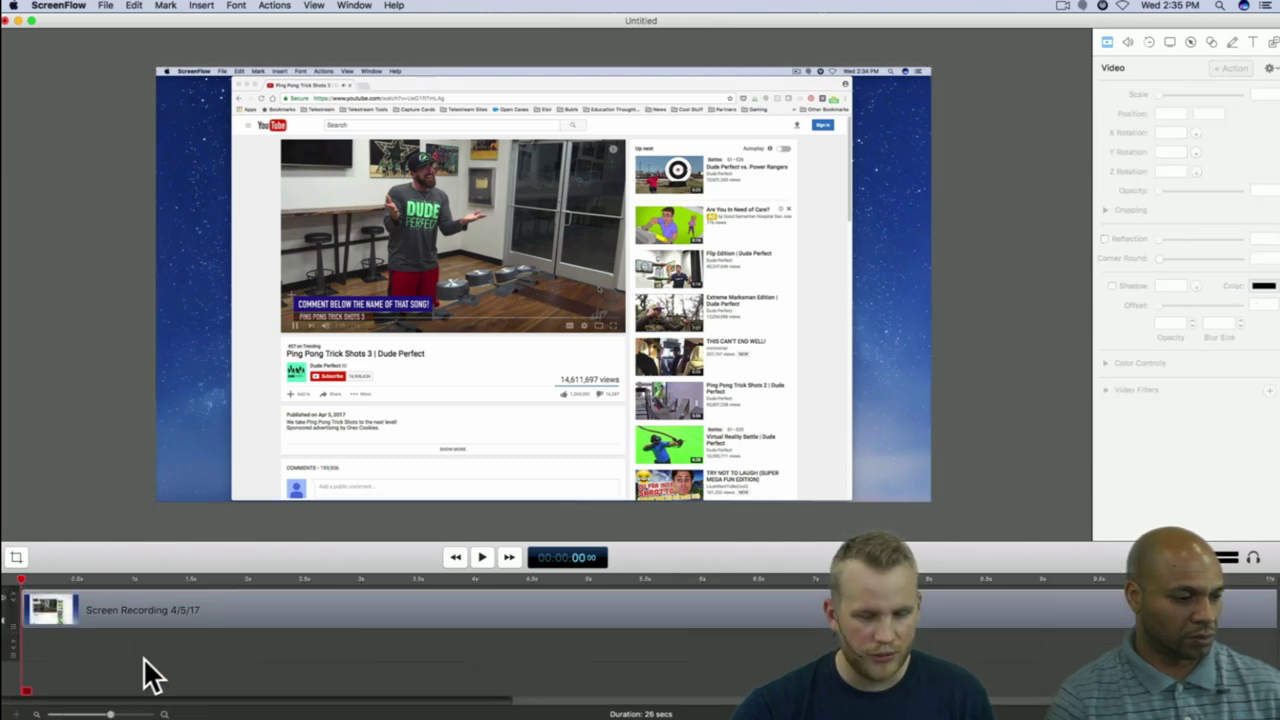
key("shift+z")
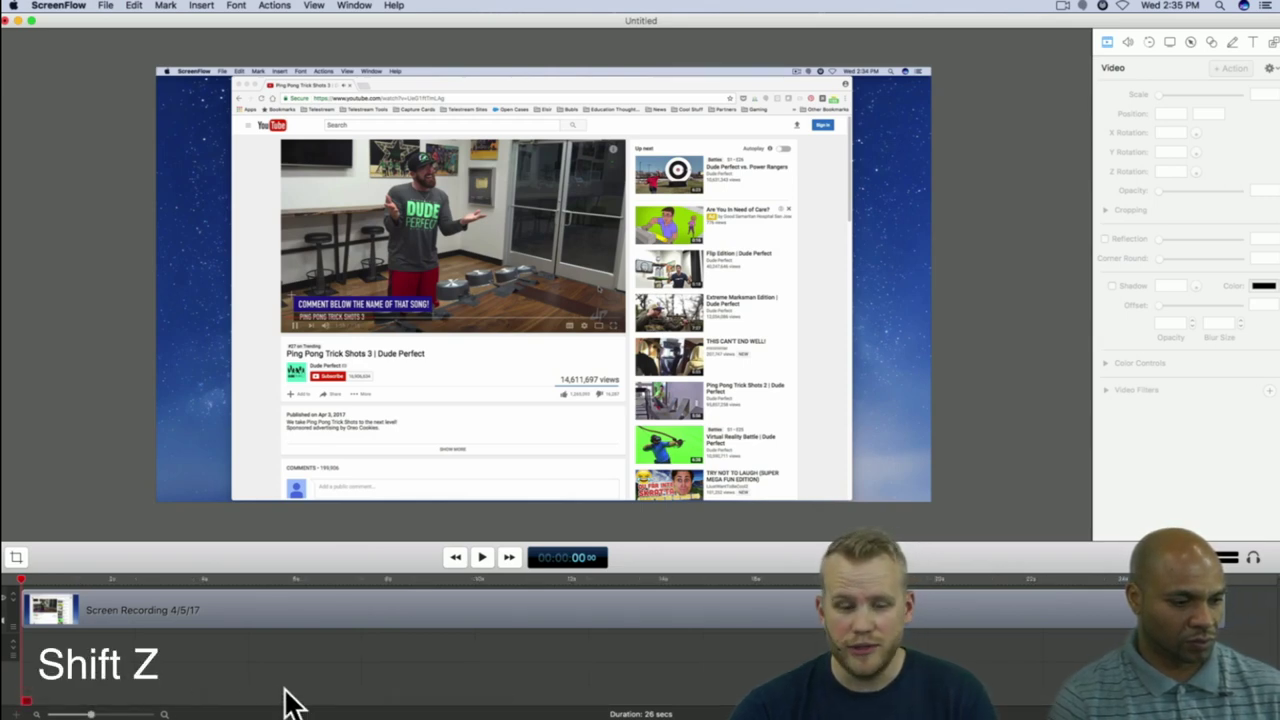
left_click_drag(90, 714, 60, 714)
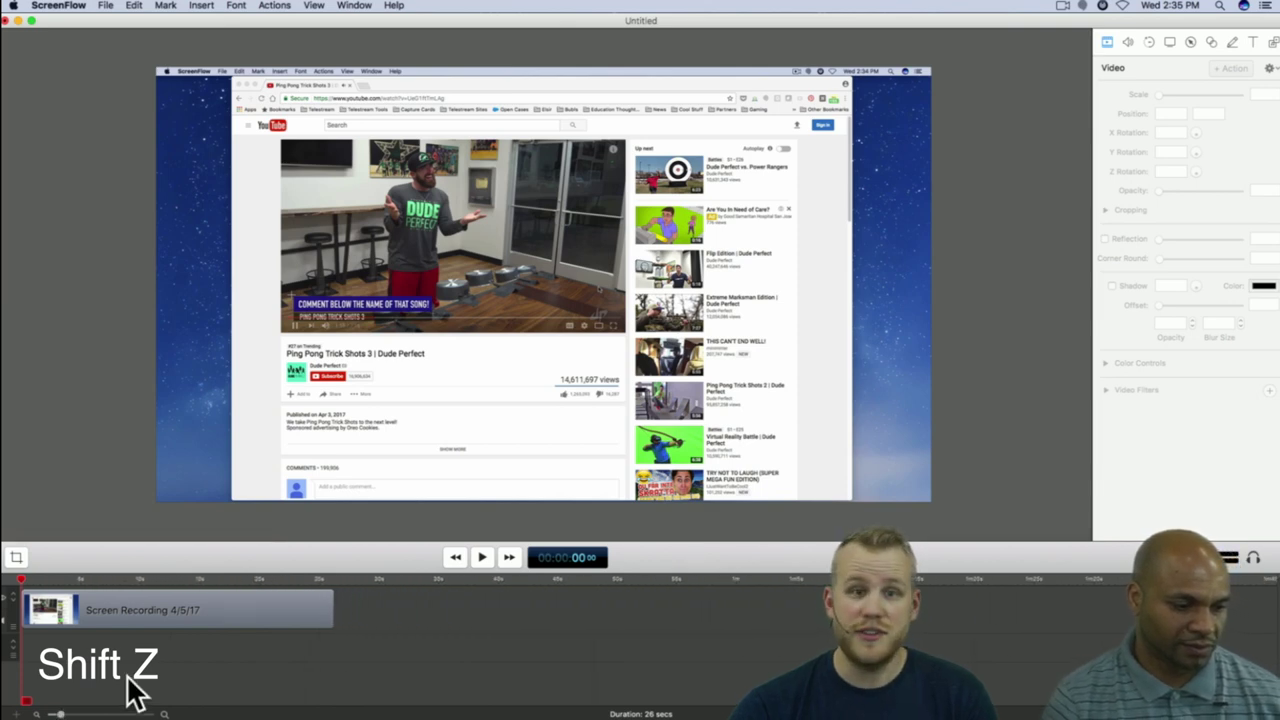
key("shift+z")
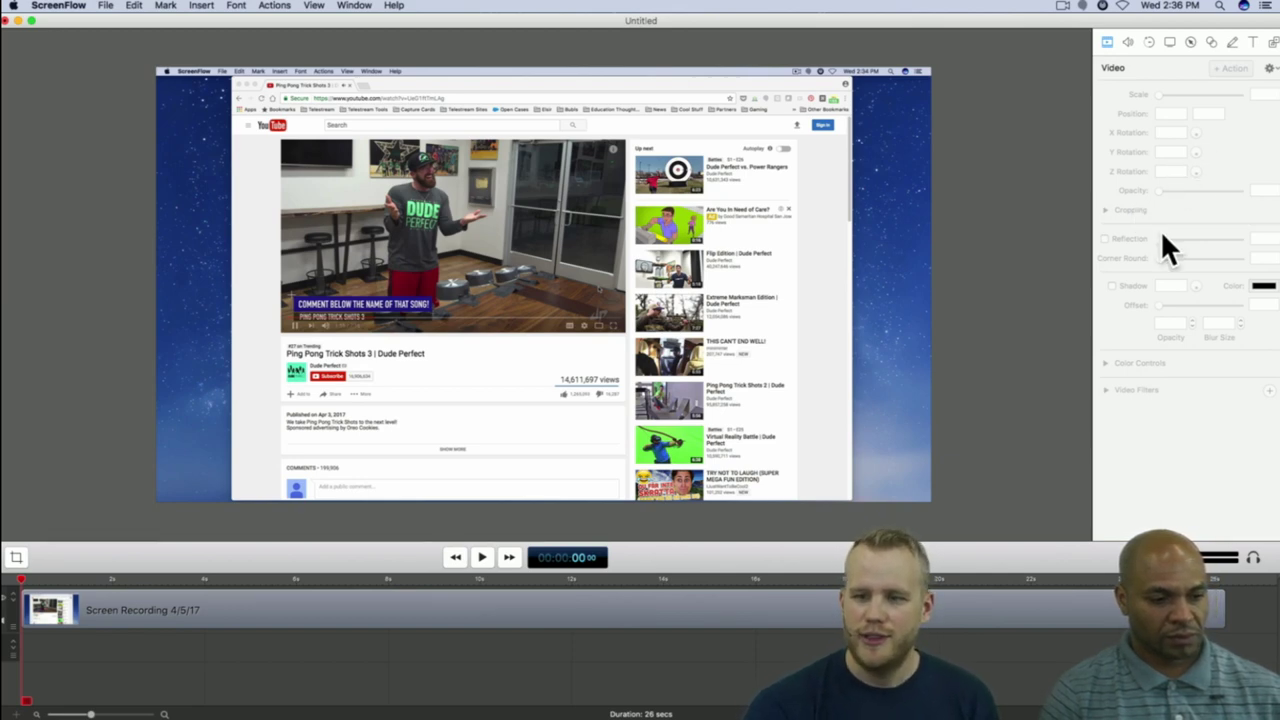
Step: Add a video action to the screen recording clip, ending at 6 seconds 15 frames
left_click(446, 612)
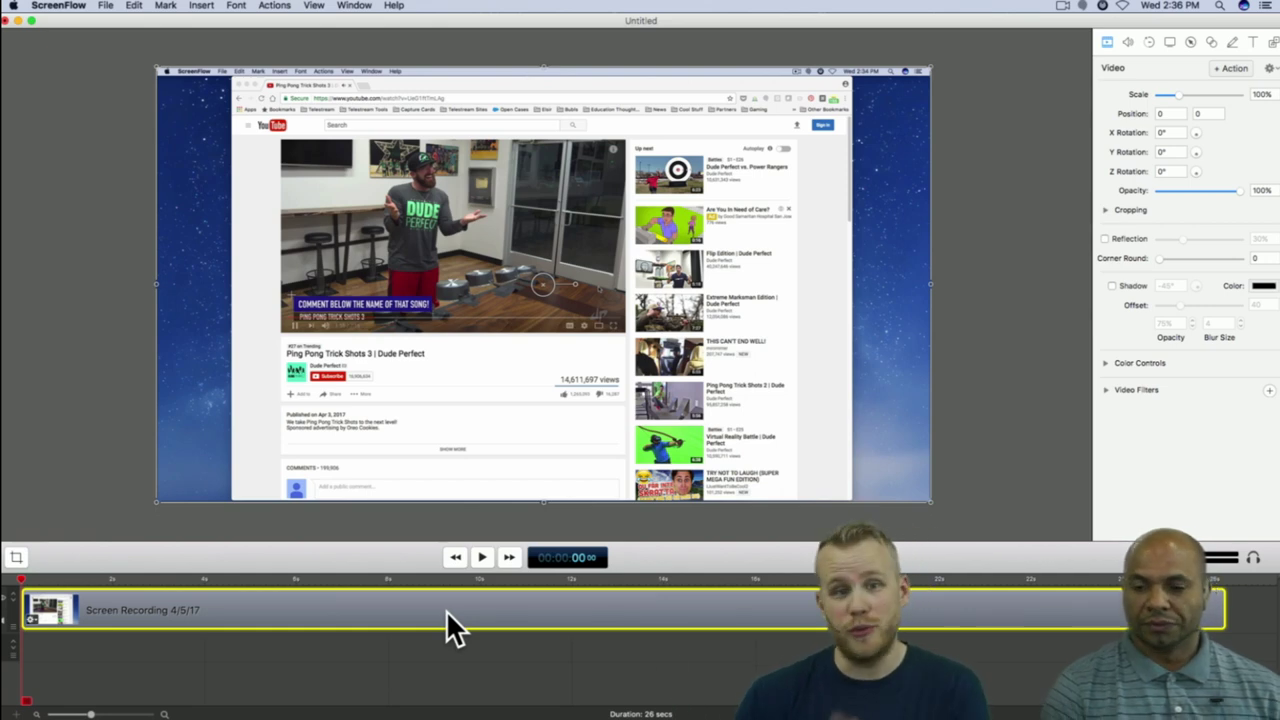
left_click(660, 677)
left_click(673, 605)
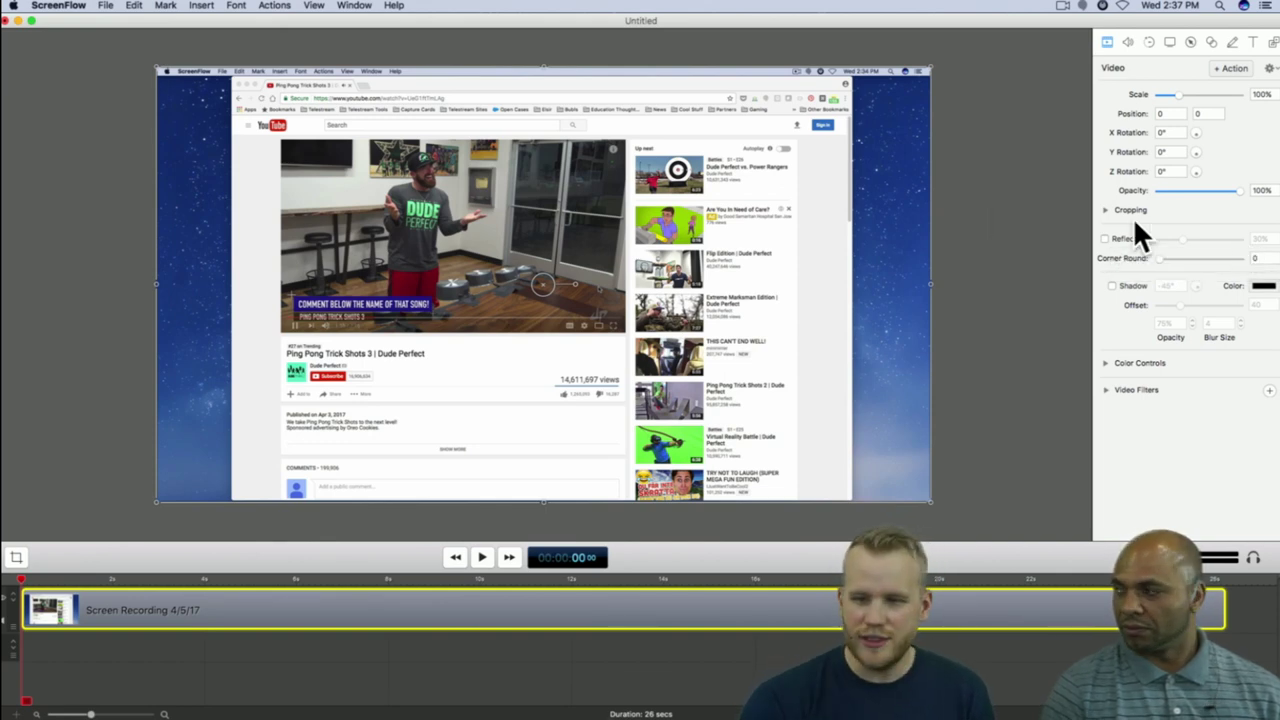
left_click(319, 580)
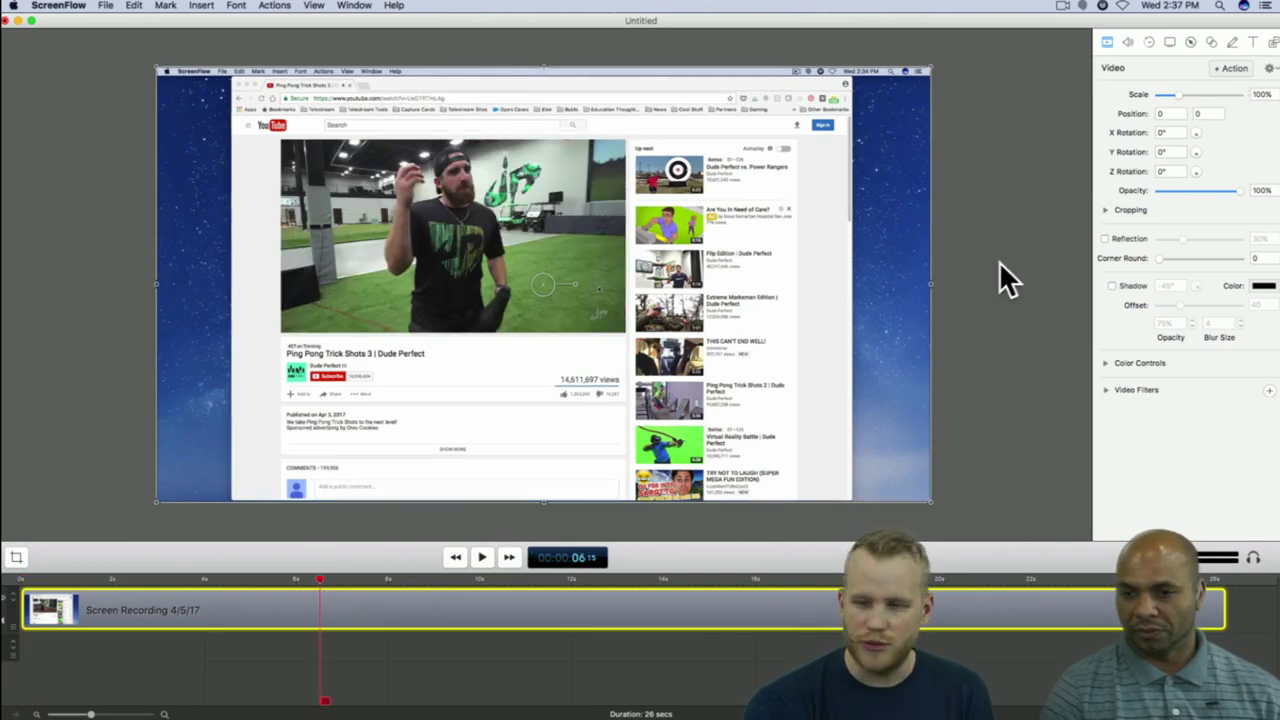
left_click(1226, 69)
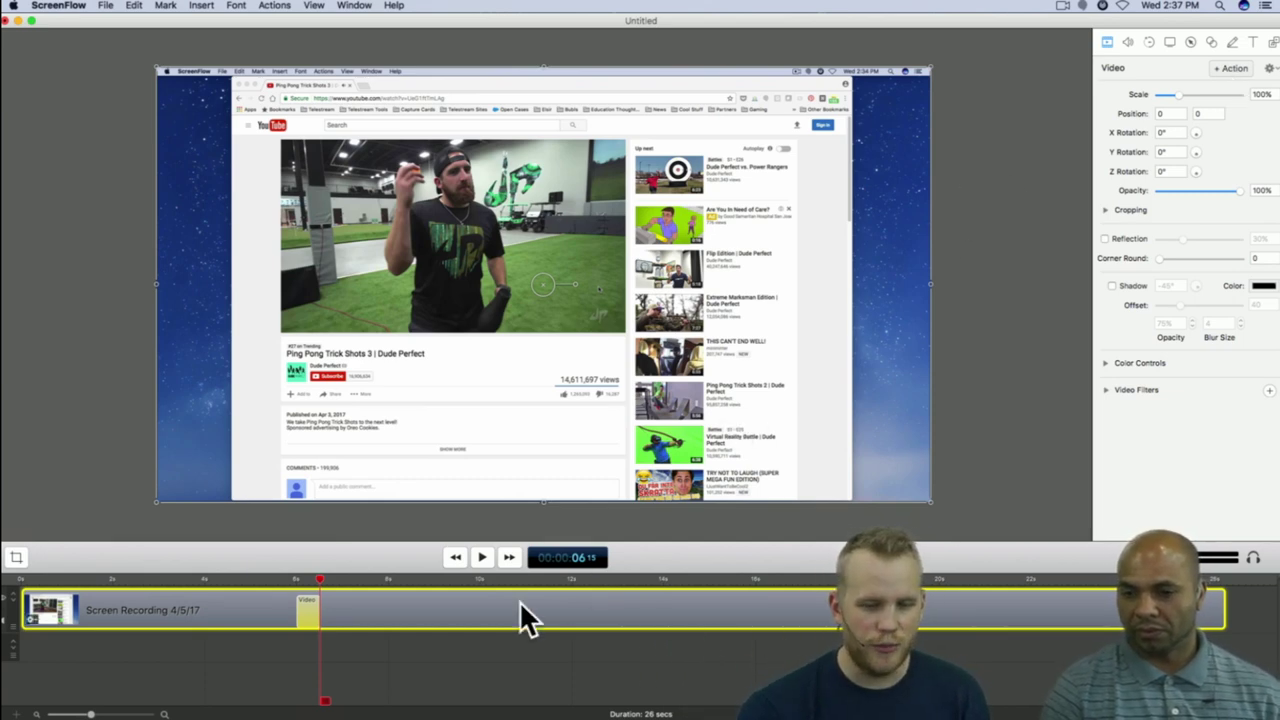
Step: Scale the screen recording down to 67% on the canvas at a point before the video action, keeping it centred
left_click(296, 578)
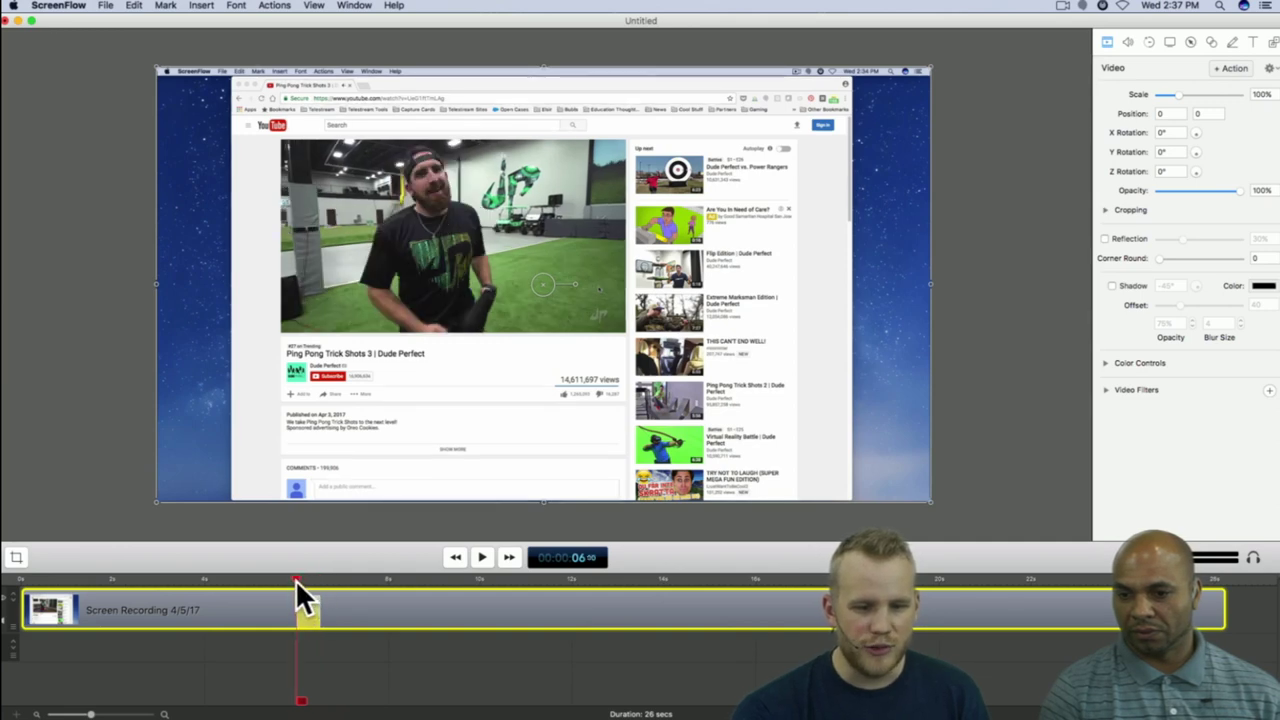
left_click_drag(296, 580, 319, 581)
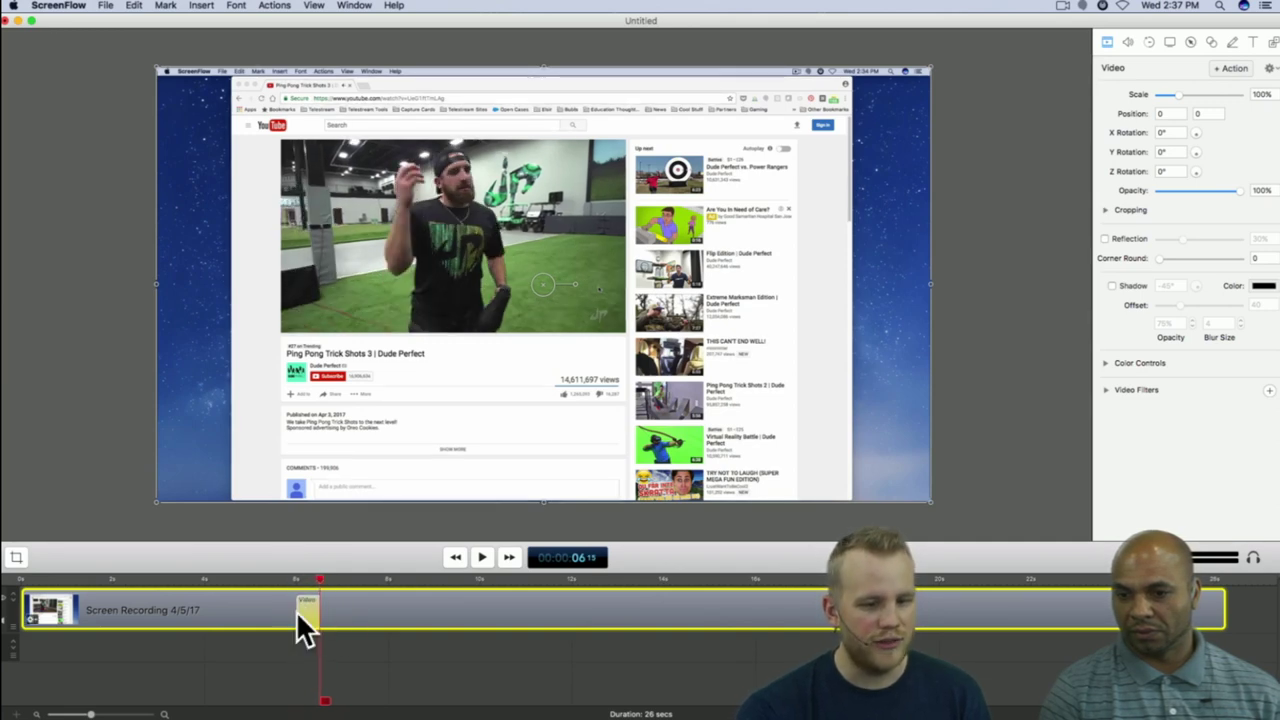
left_click(304, 612)
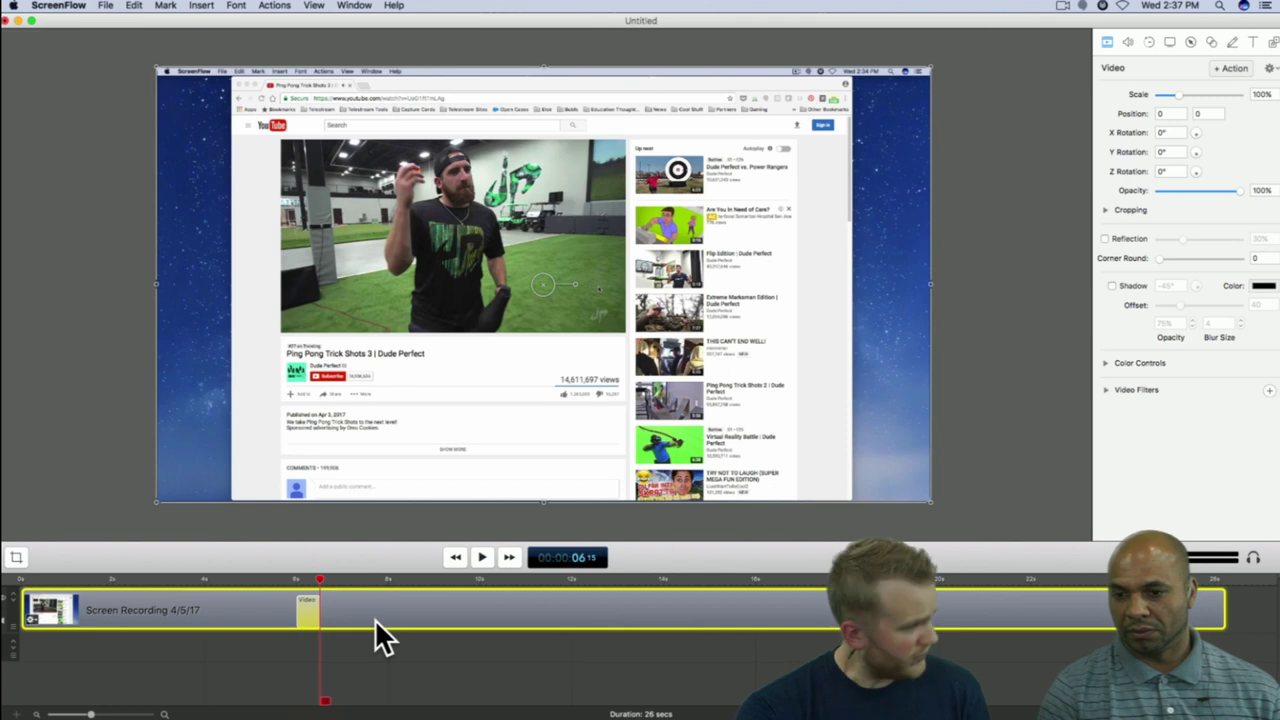
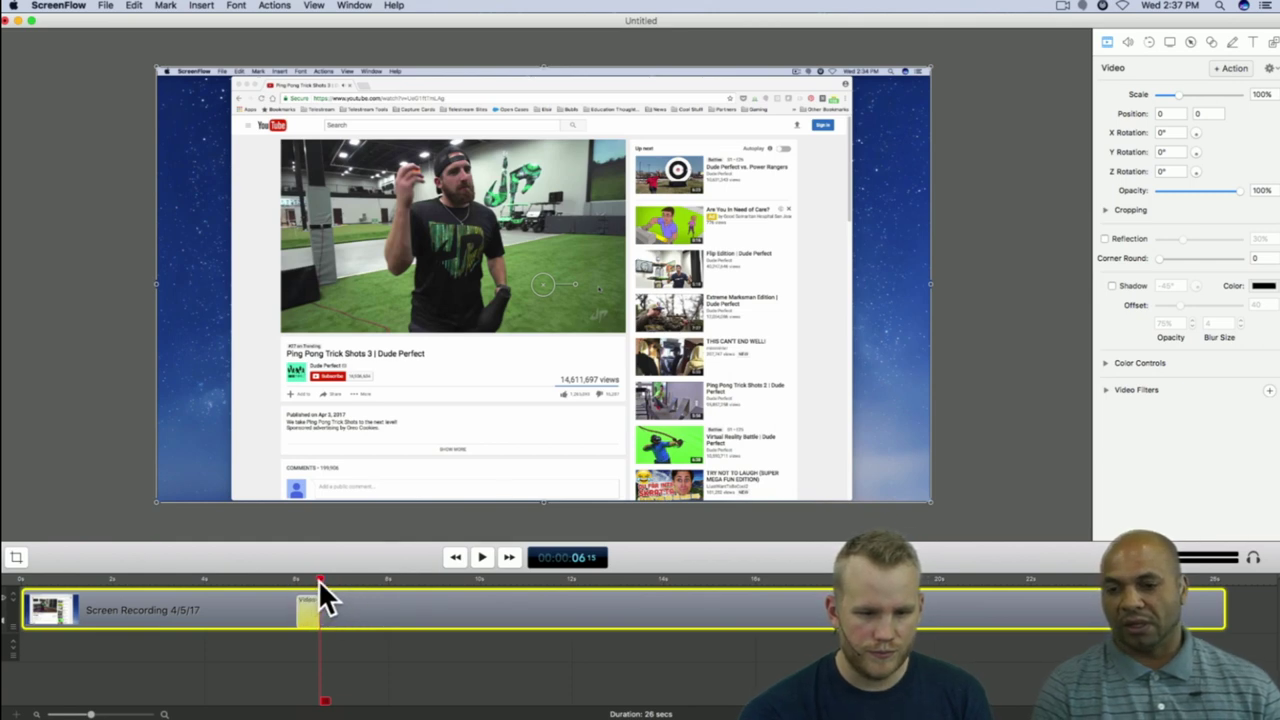
left_click_drag(318, 579, 297, 579)
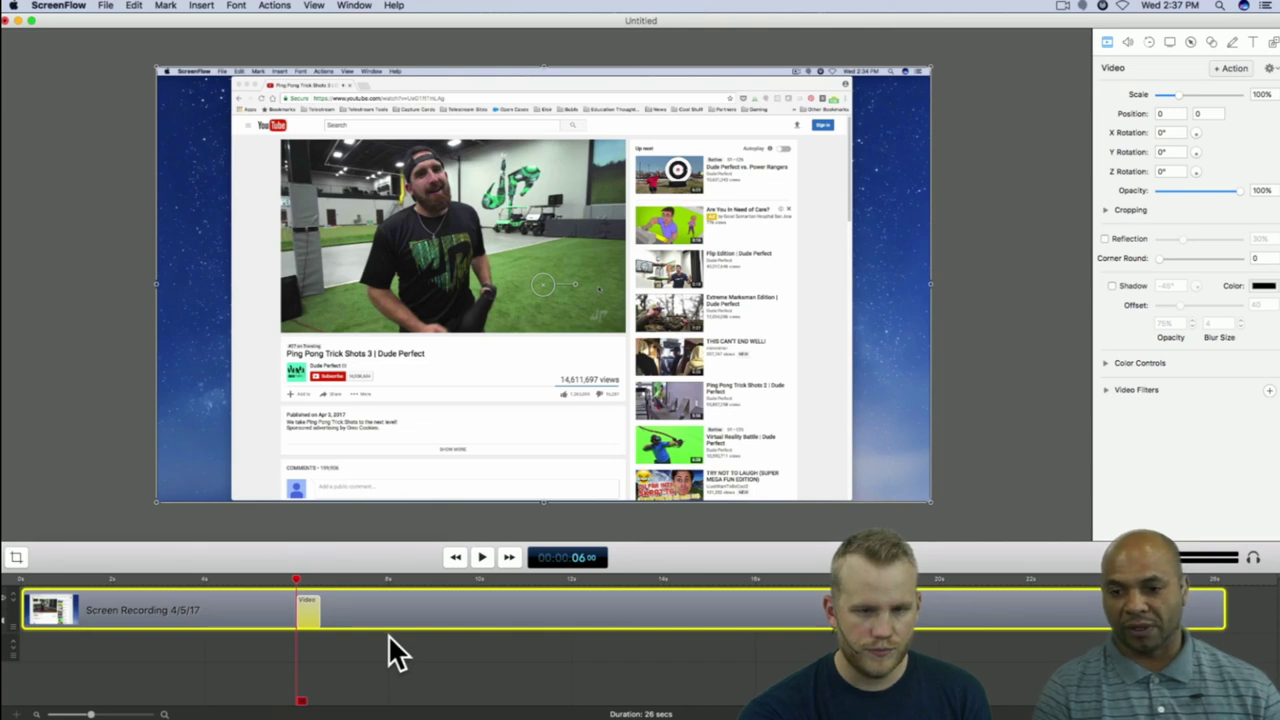
left_click_drag(176, 578, 456, 583)
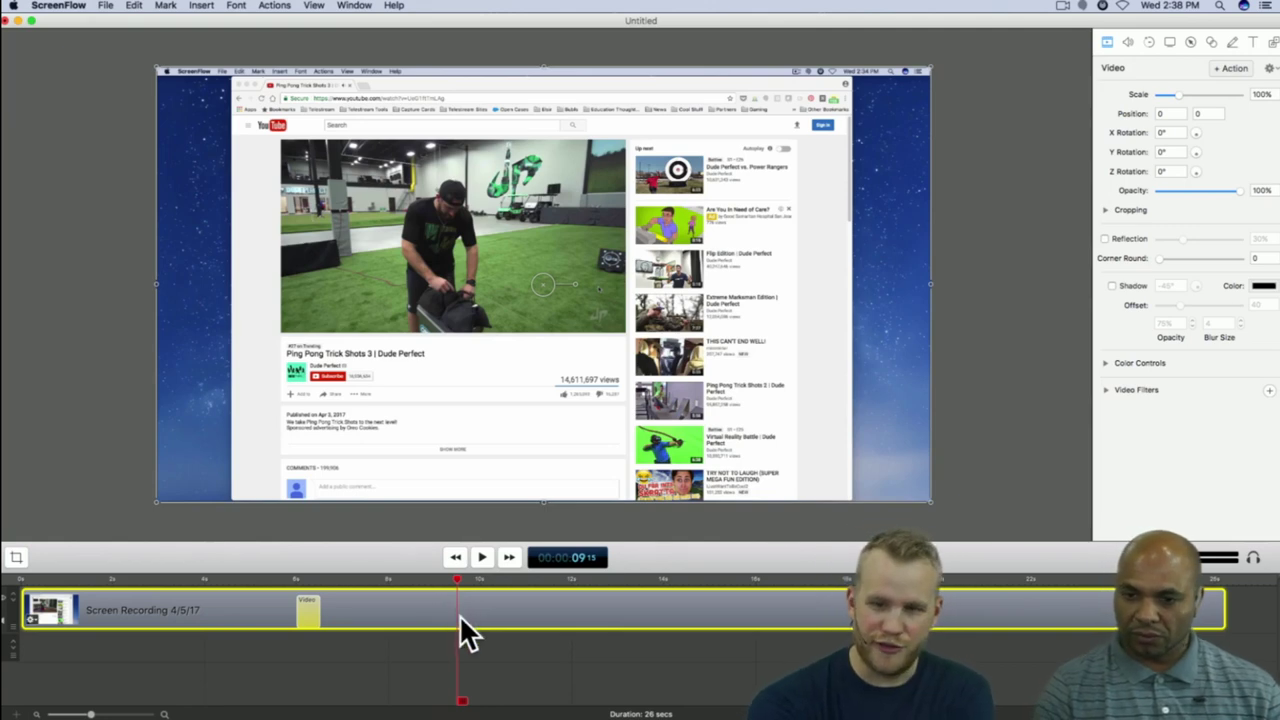
left_click_drag(458, 578, 155, 584)
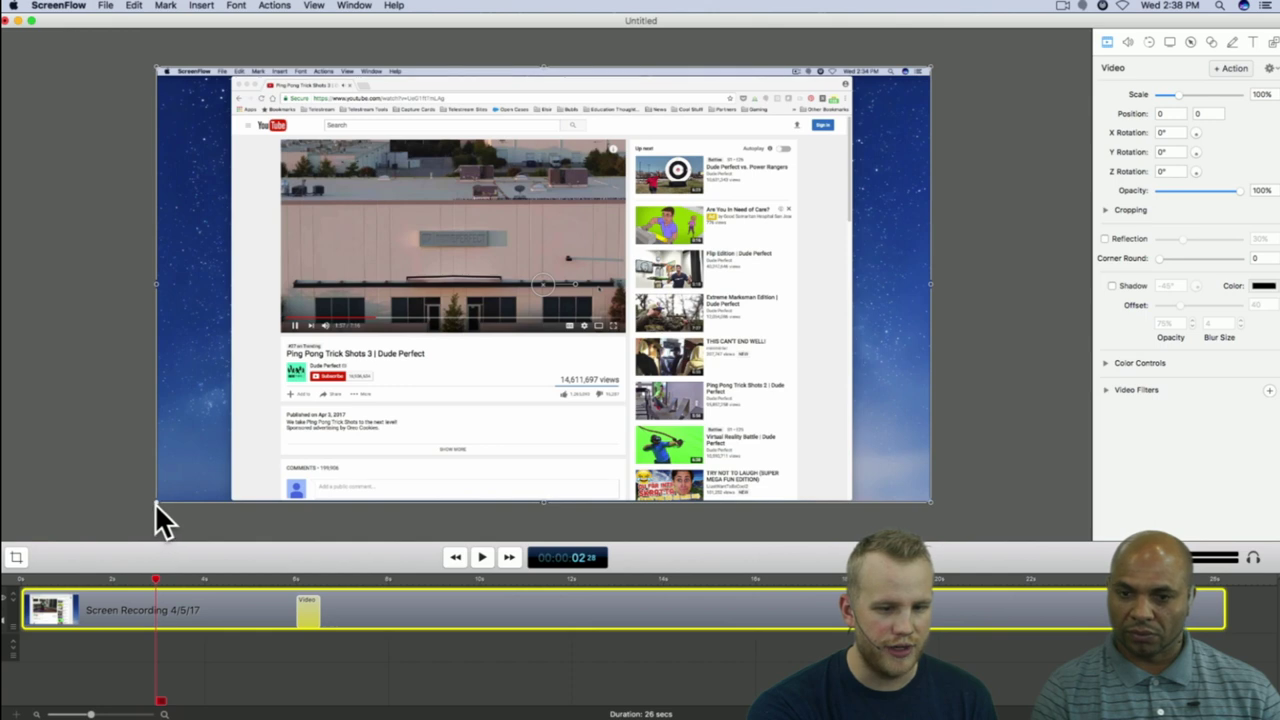
left_click_drag(154, 502, 431, 417)
left_click_drag(600, 300, 585, 324)
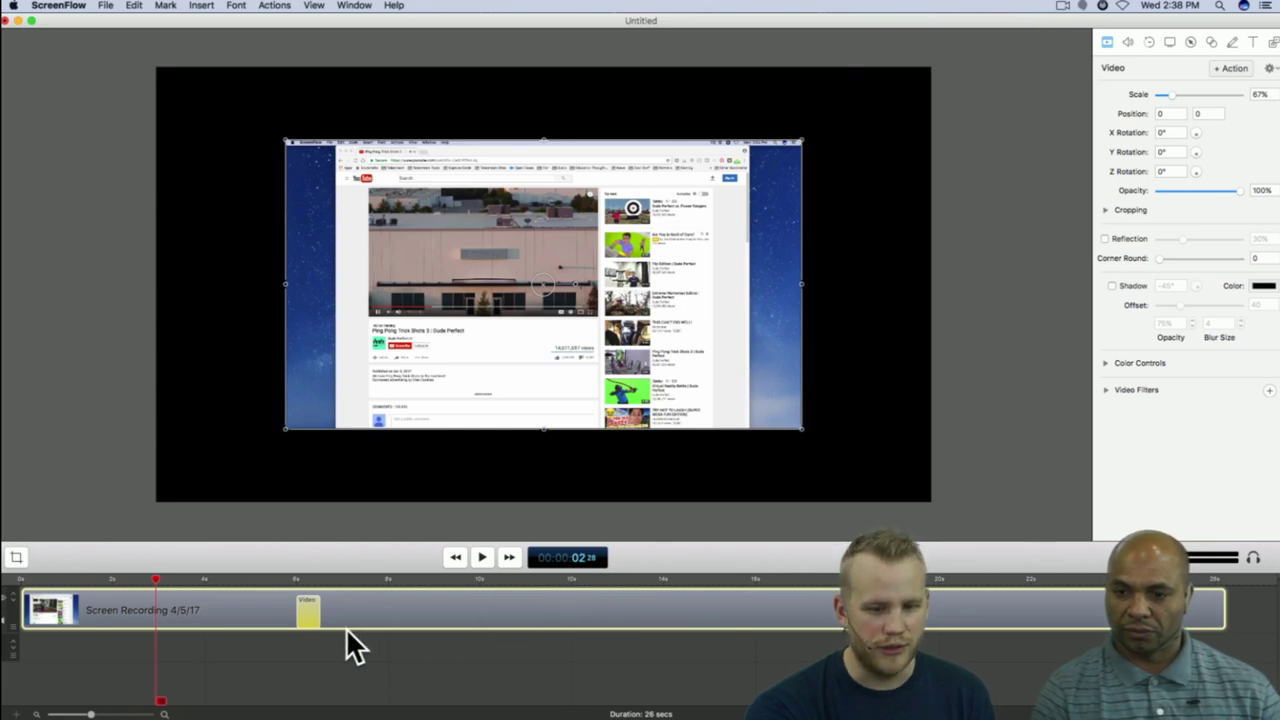
Step: Play and scrub the clip across the video action to compare its scale before, during and after the transition
left_click(633, 580)
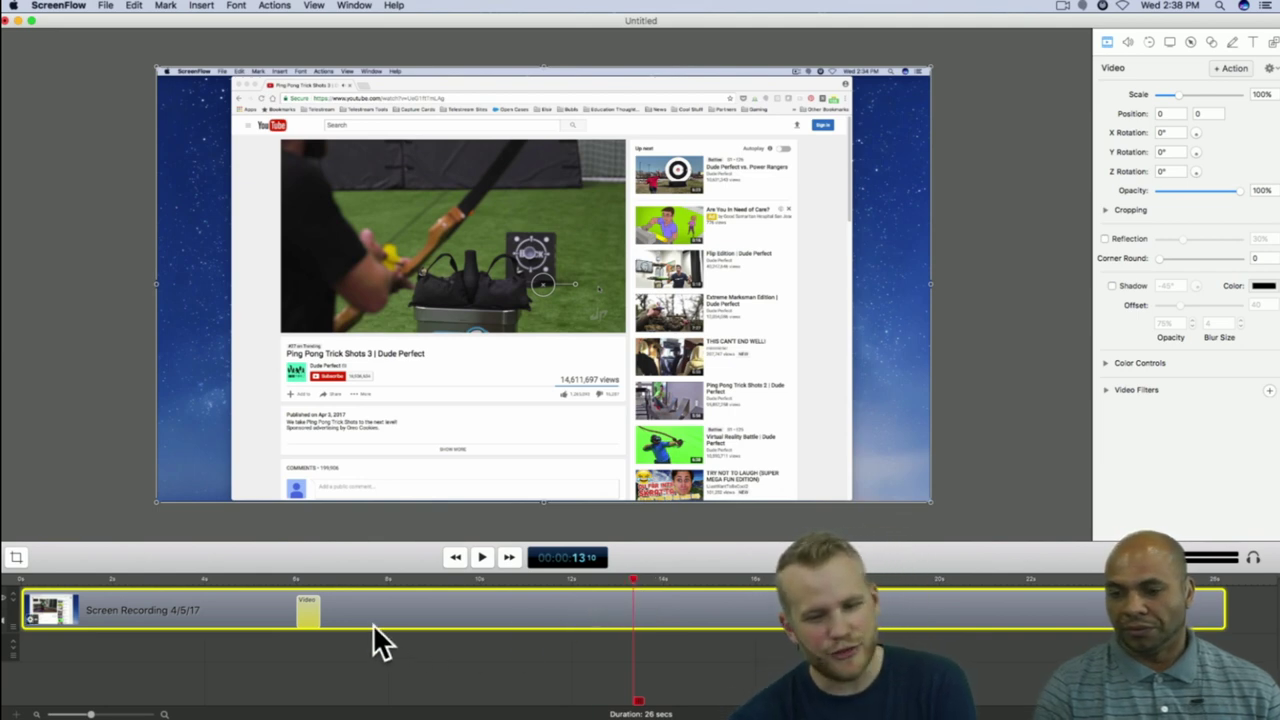
left_click(200, 581)
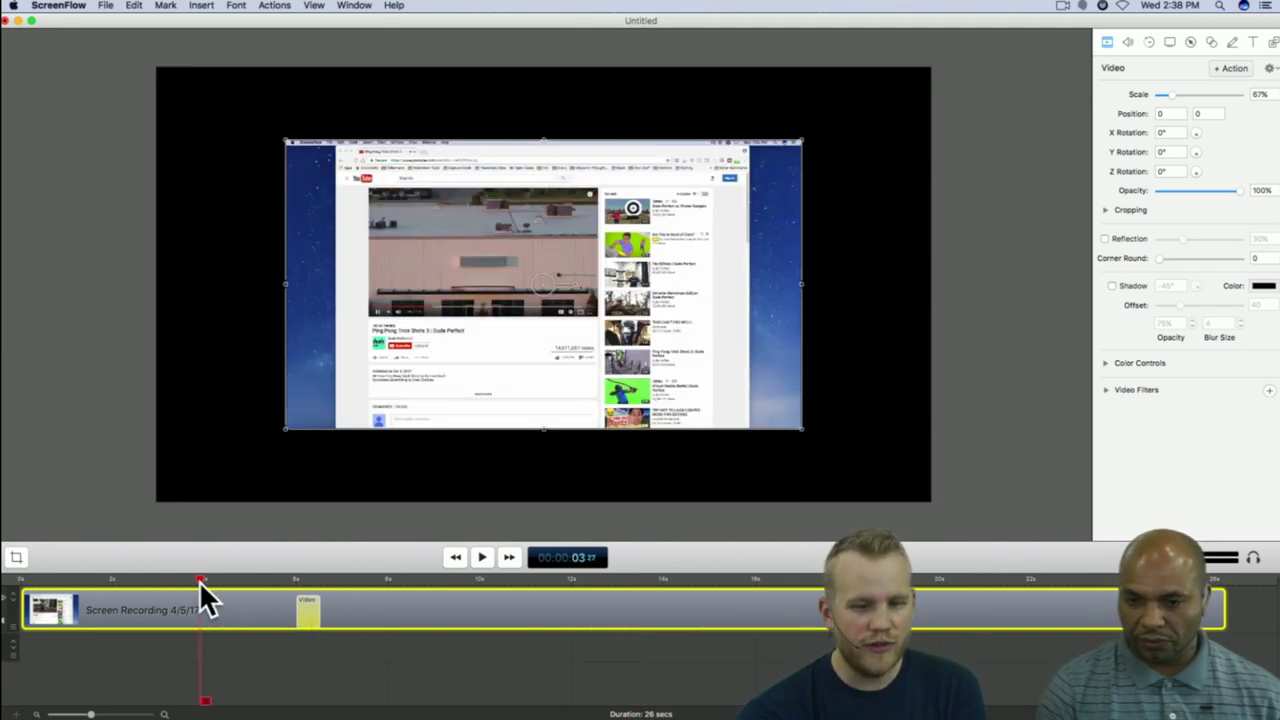
left_click(436, 579)
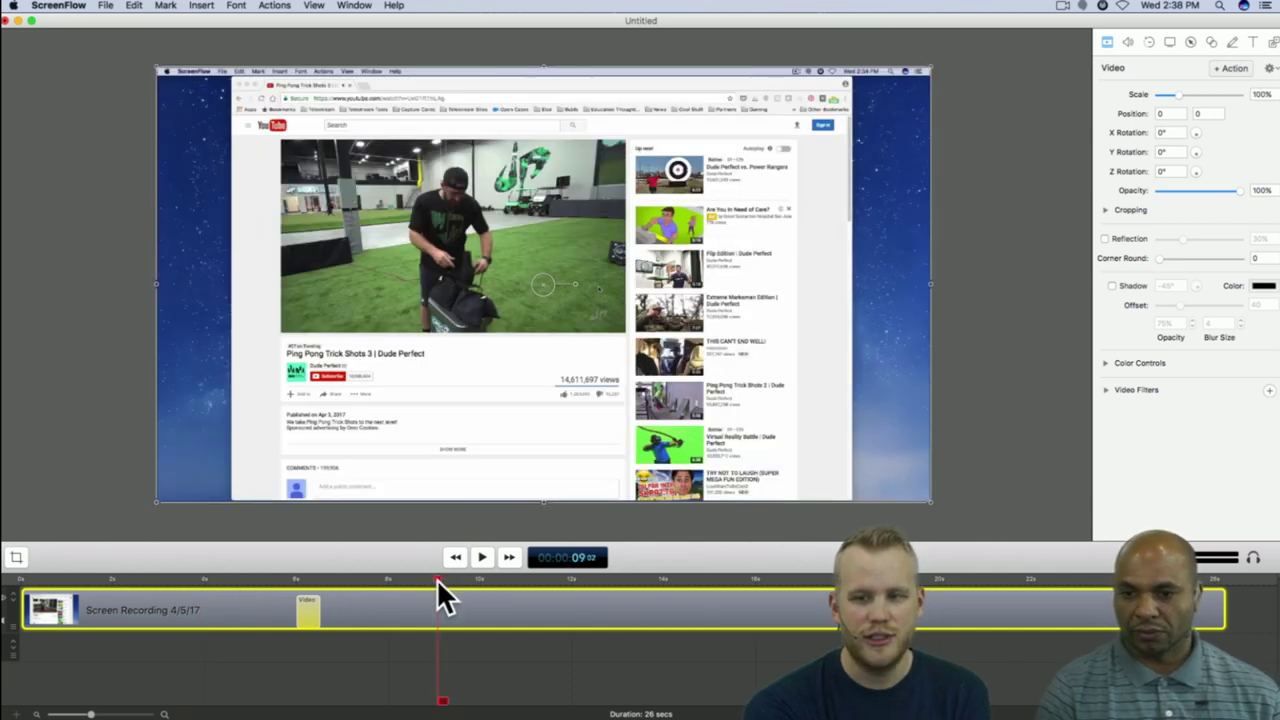
left_click(217, 580)
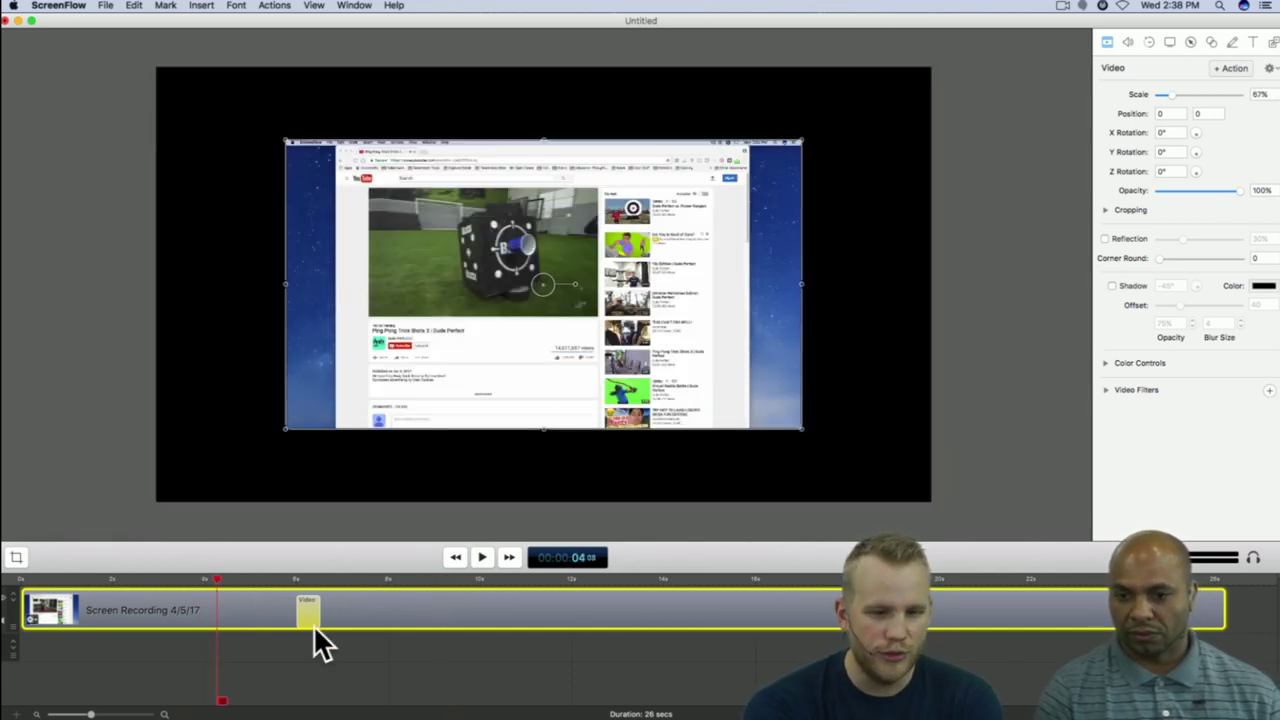
key("space")
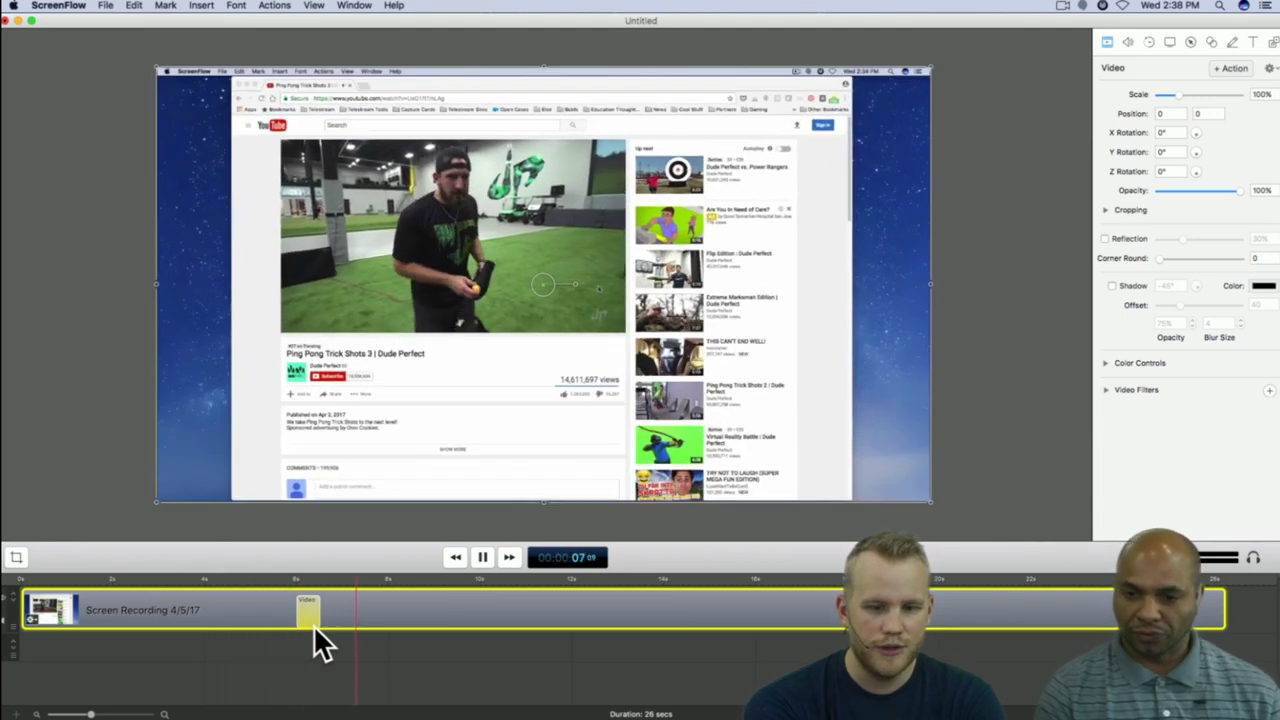
key("space")
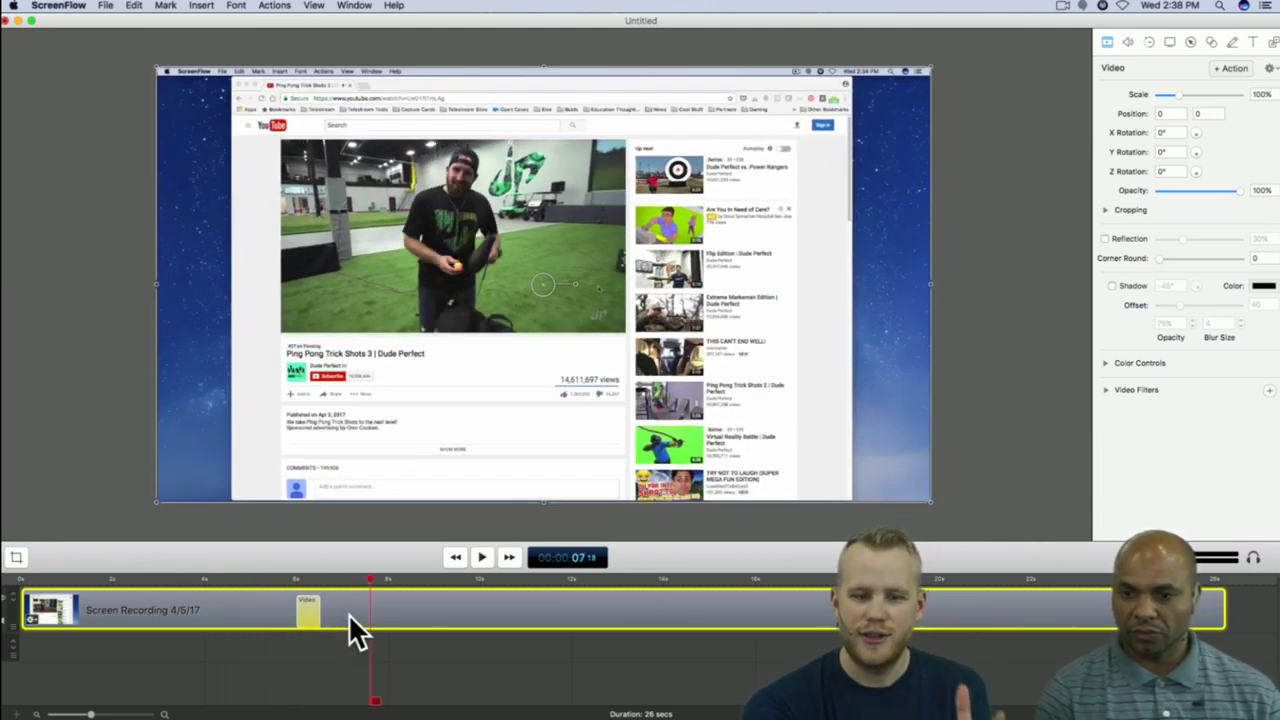
left_click(230, 581)
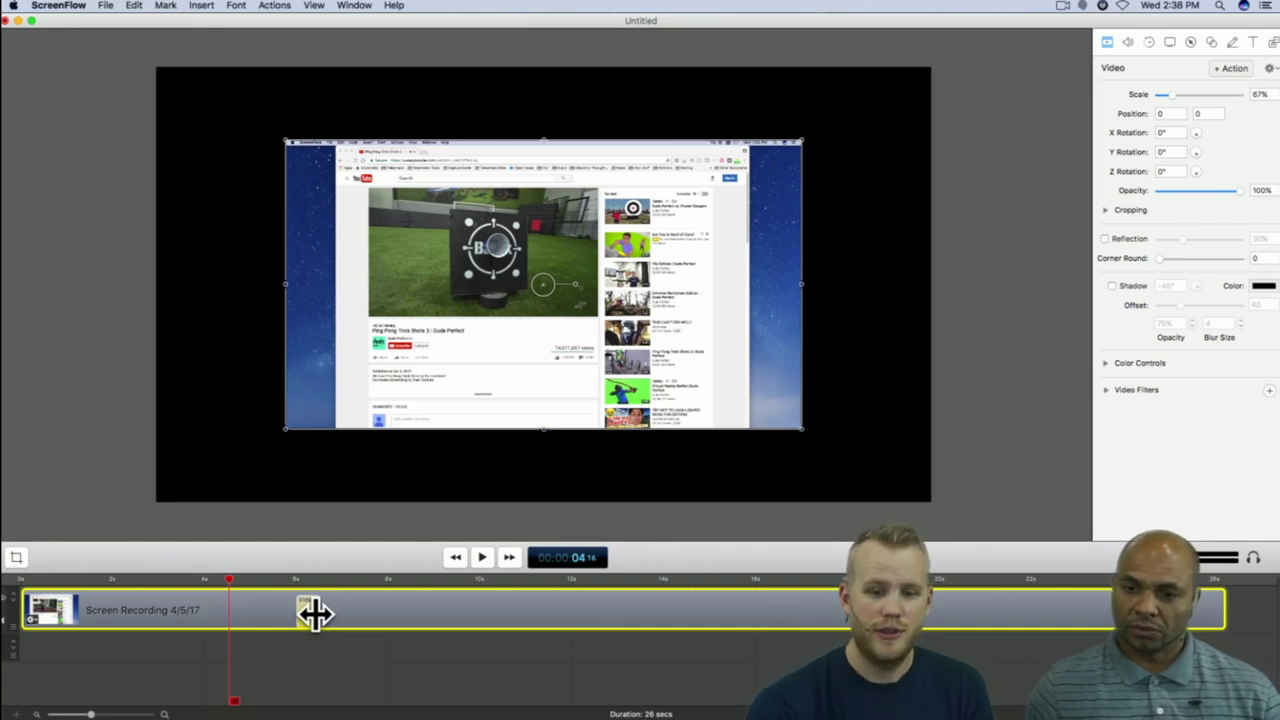
left_click(416, 580)
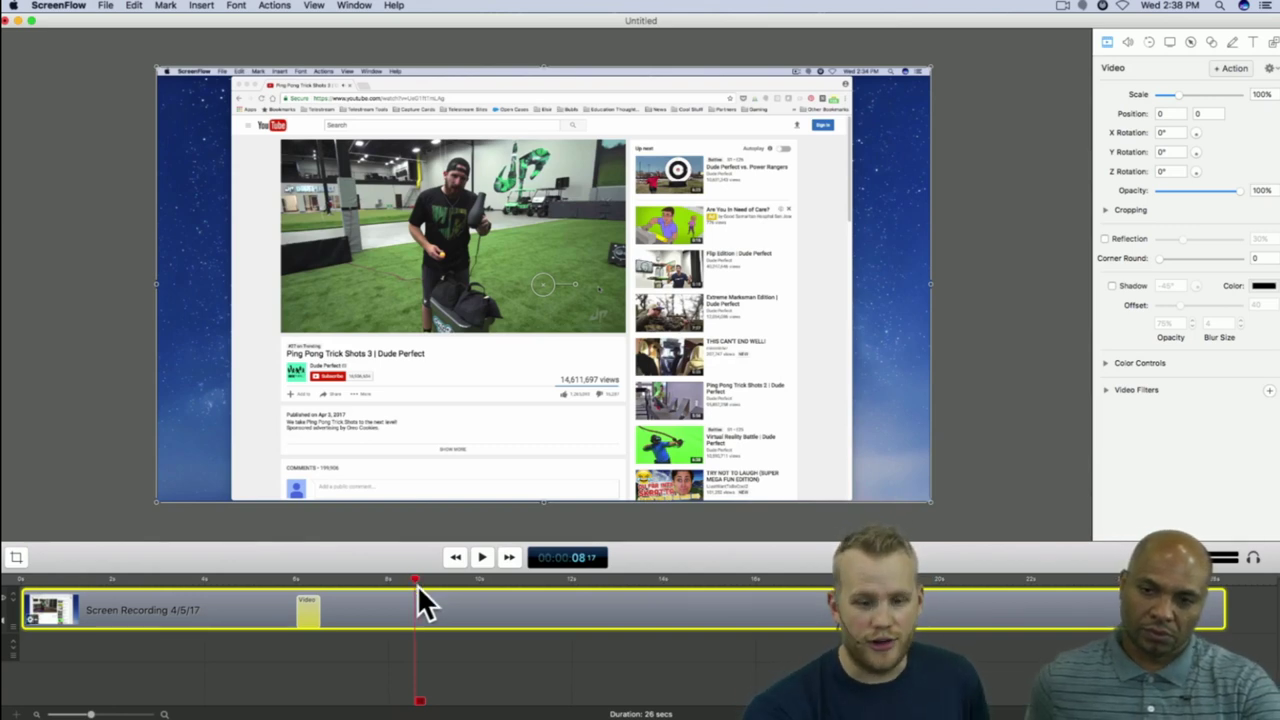
left_click(281, 580)
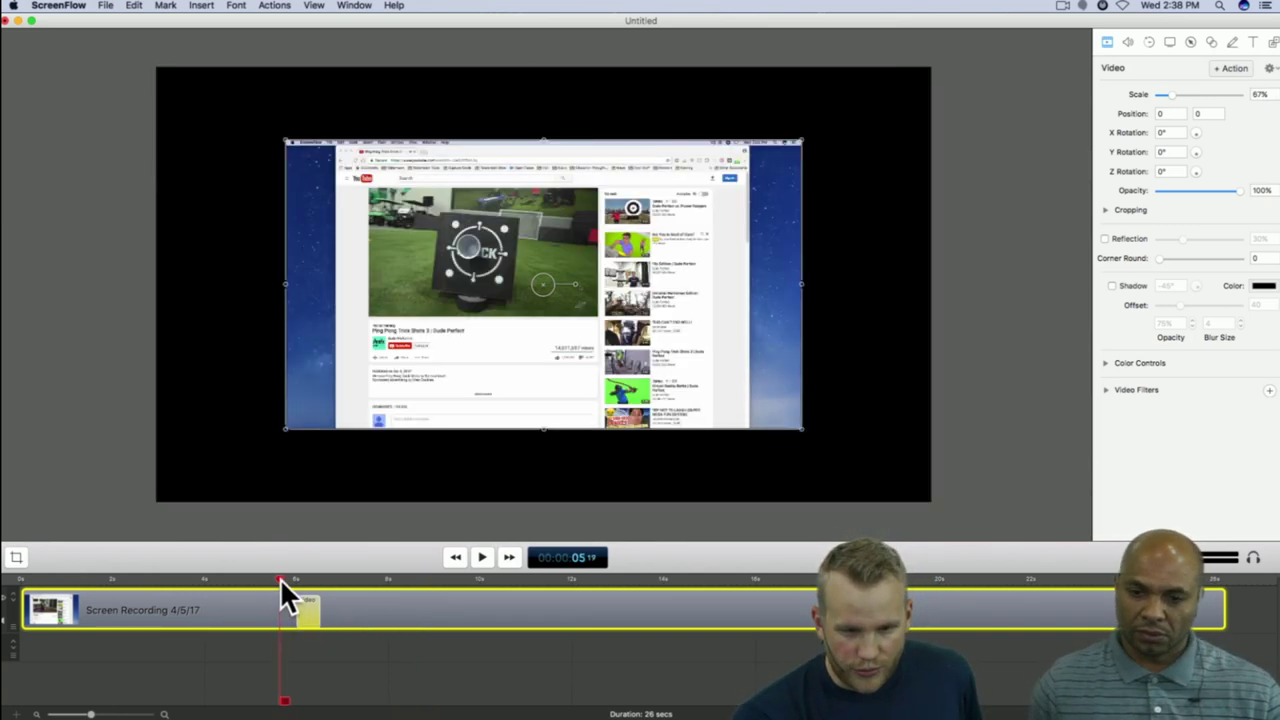
left_click(478, 558)
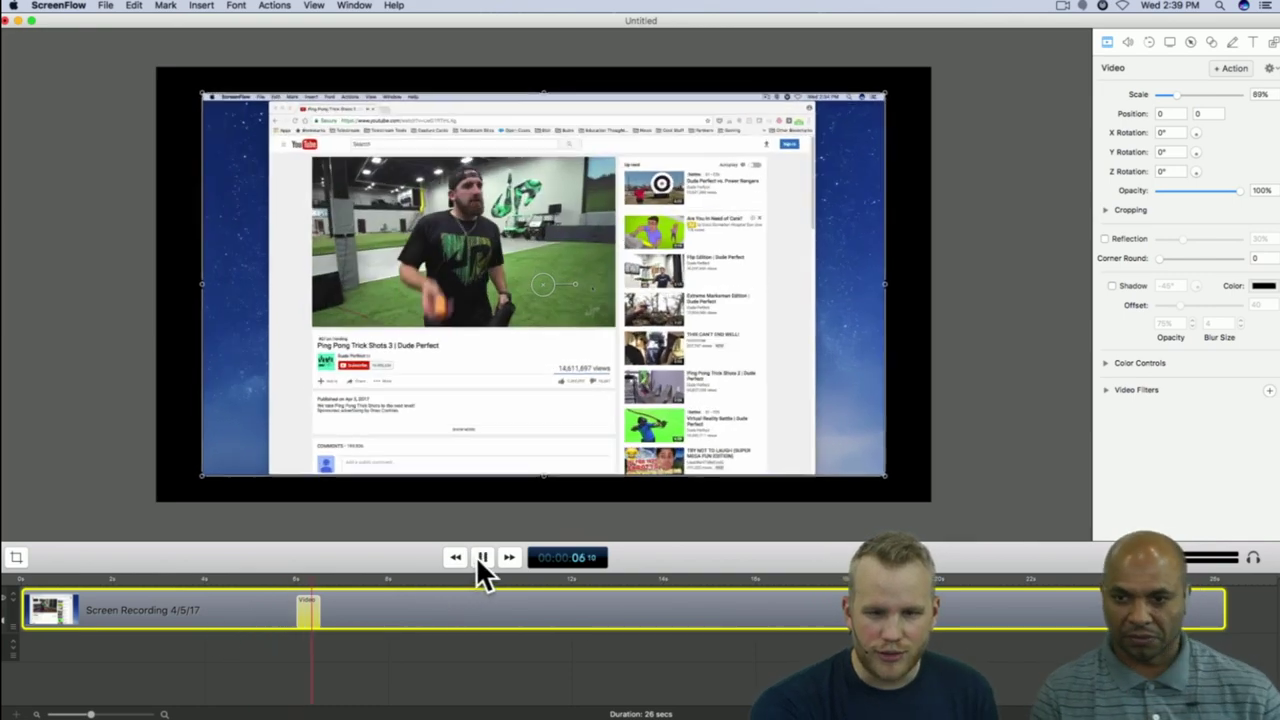
left_click(238, 572)
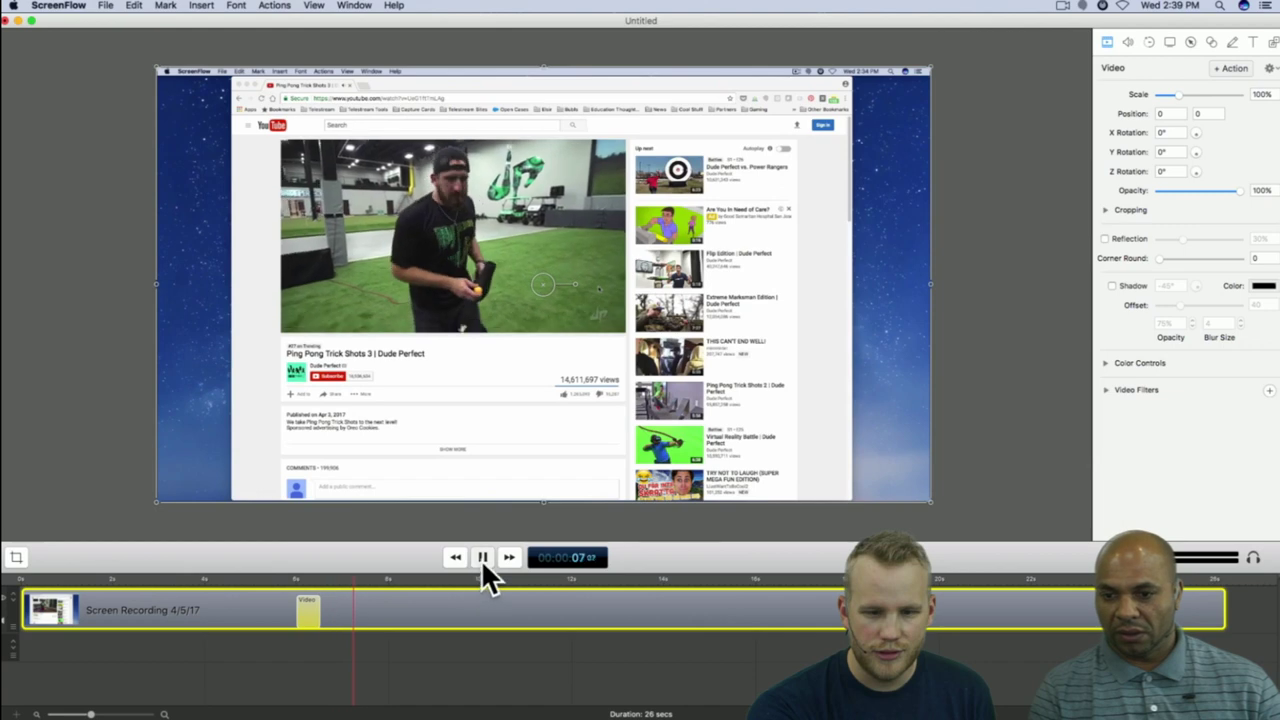
left_click(481, 559)
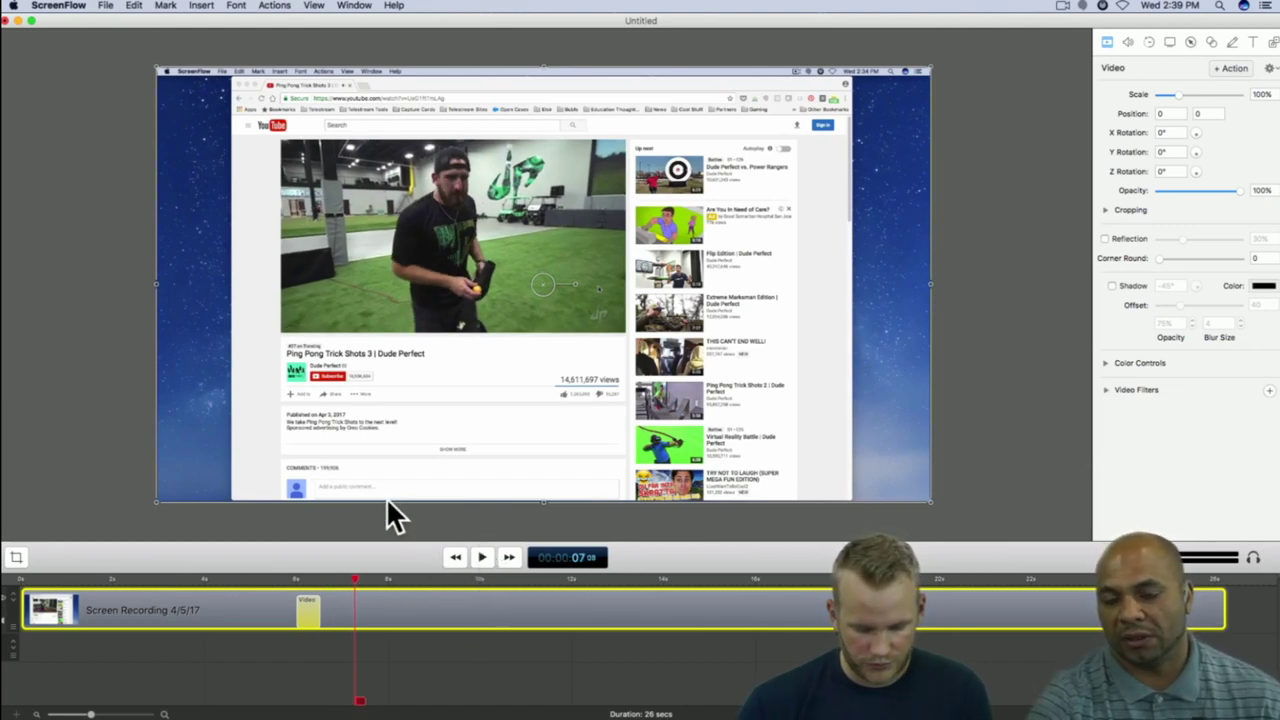
Step: Lengthen the video action so it runs from 6 seconds to about 8.5 seconds, and play the clip across it
left_click(280, 579)
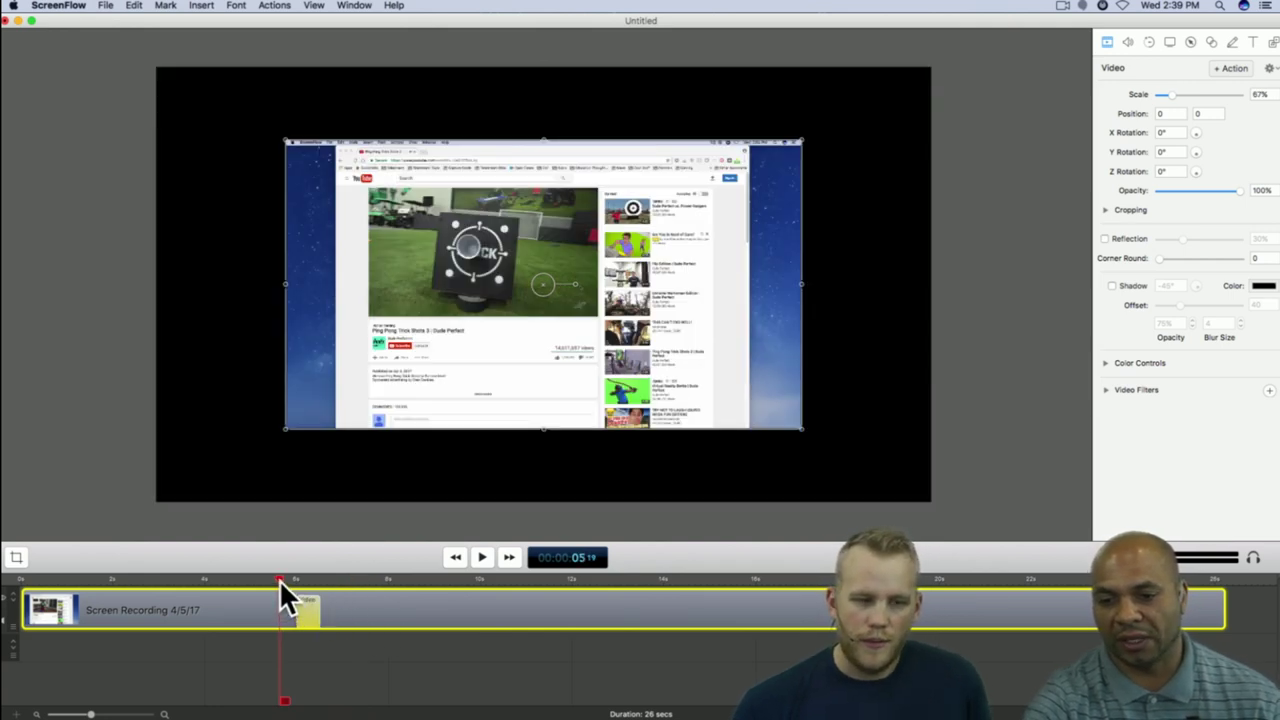
left_click_drag(280, 579, 301, 579)
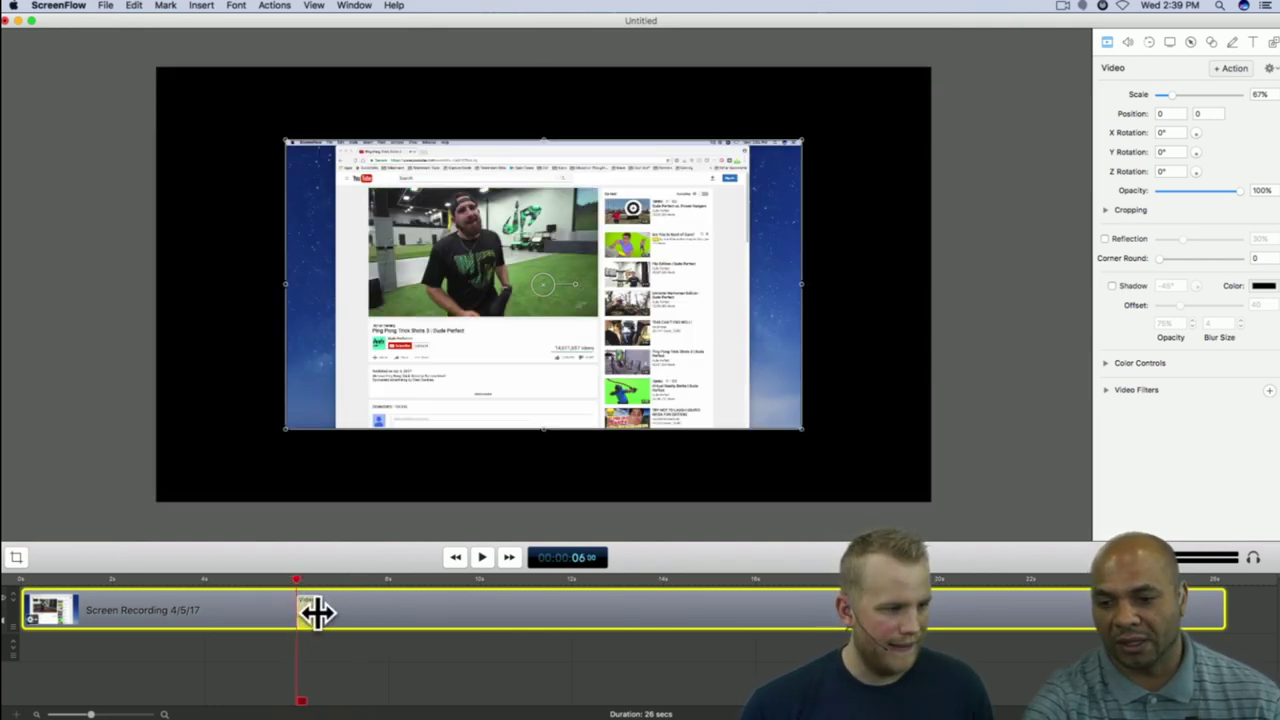
left_click_drag(316, 612, 411, 605)
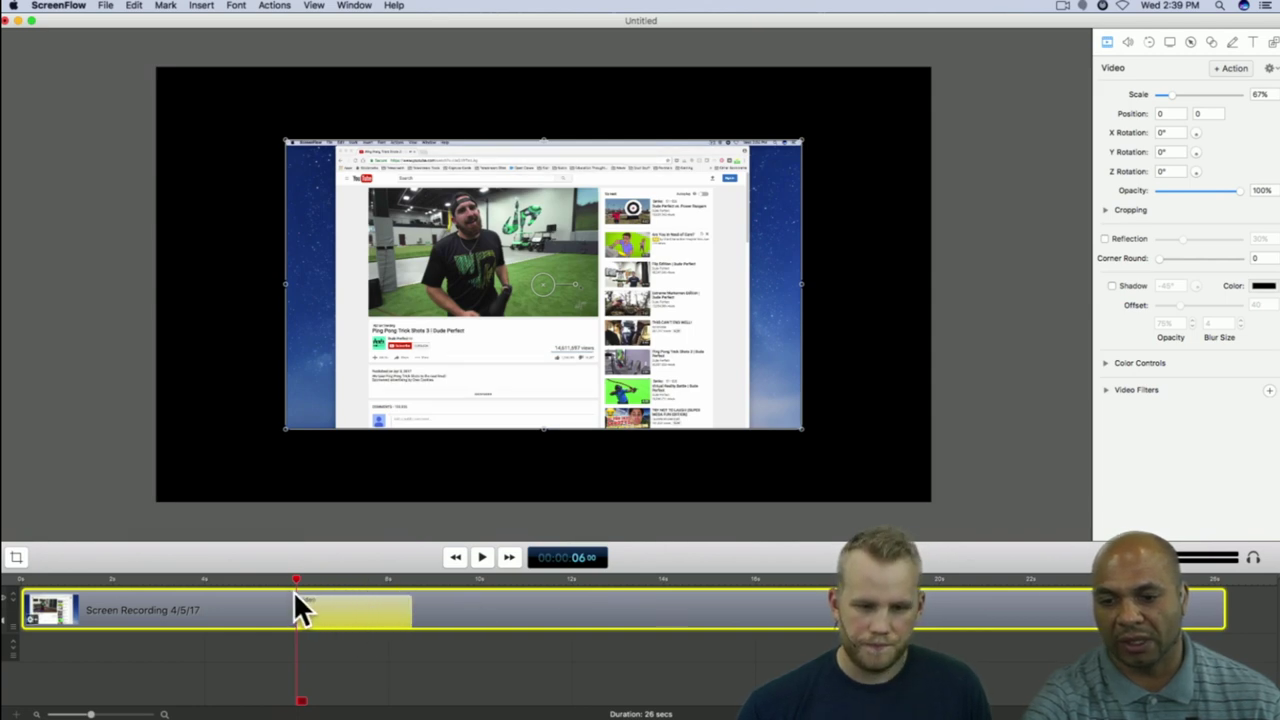
key("space")
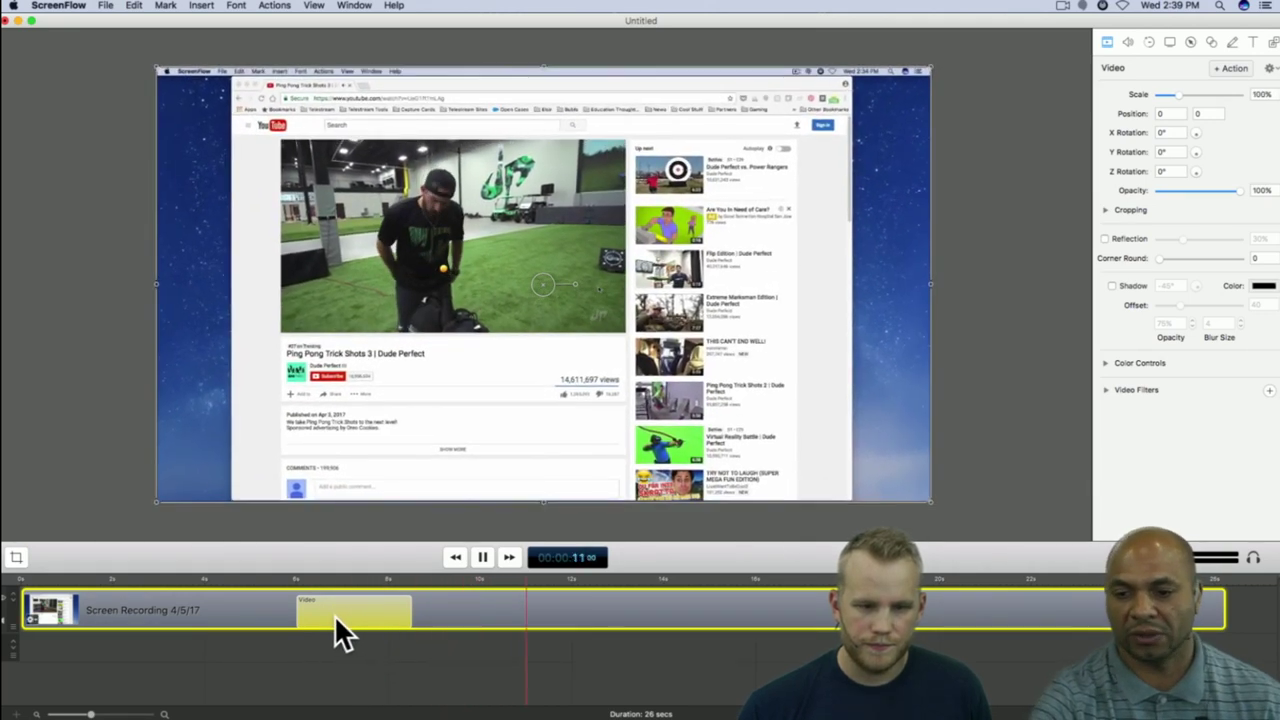
key("space")
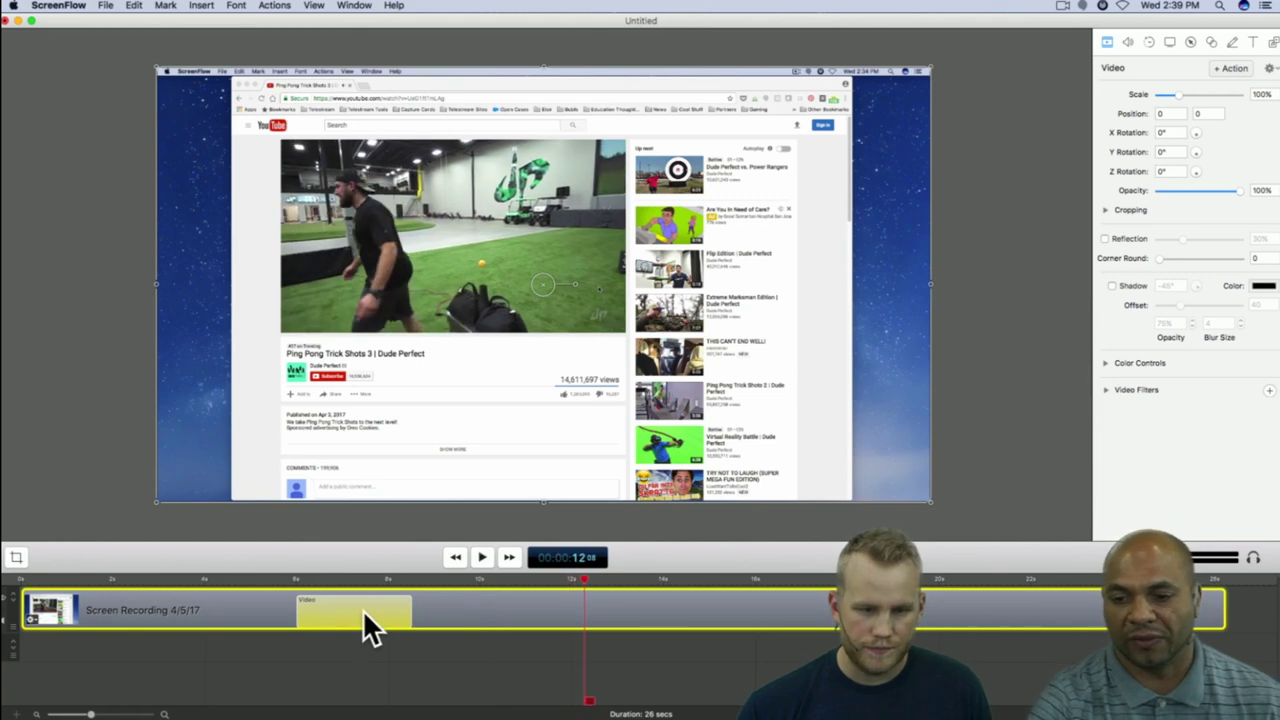
Step: Shorten the video action to about a quarter of a second, and play the clip across it from just before 6 seconds
left_click_drag(409, 606, 306, 608)
left_click(283, 603)
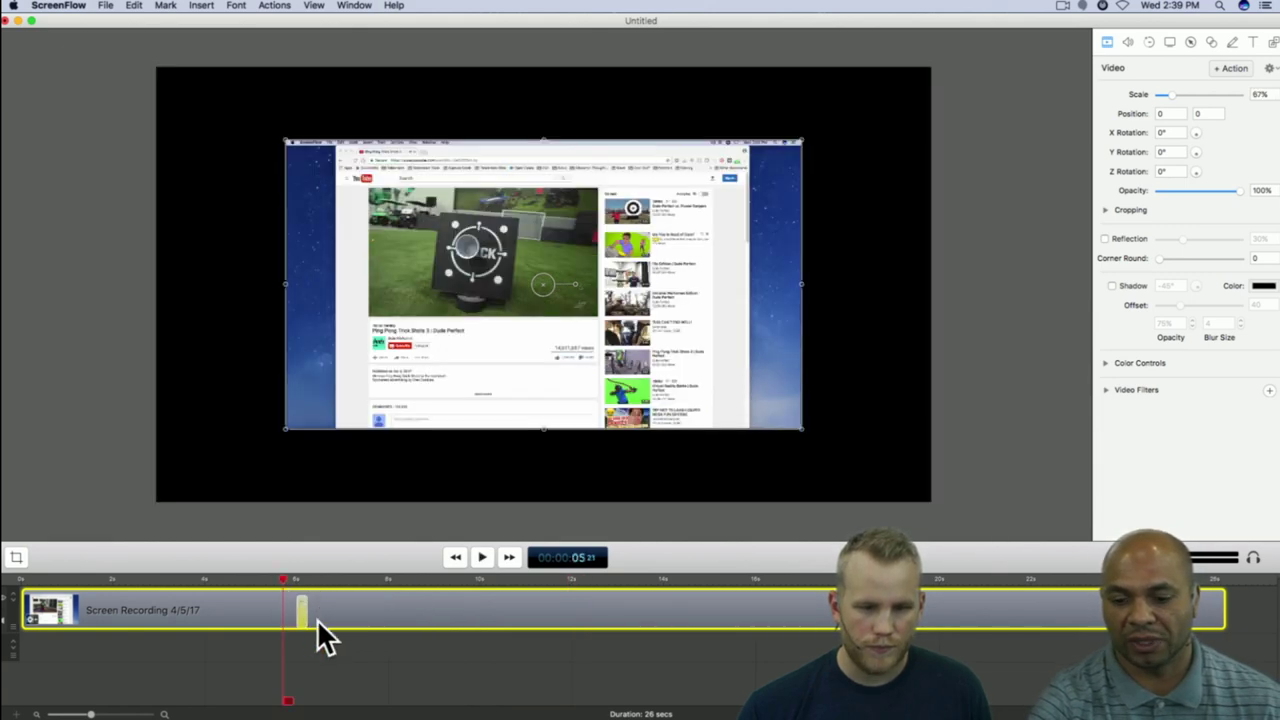
key("space")
key("space")
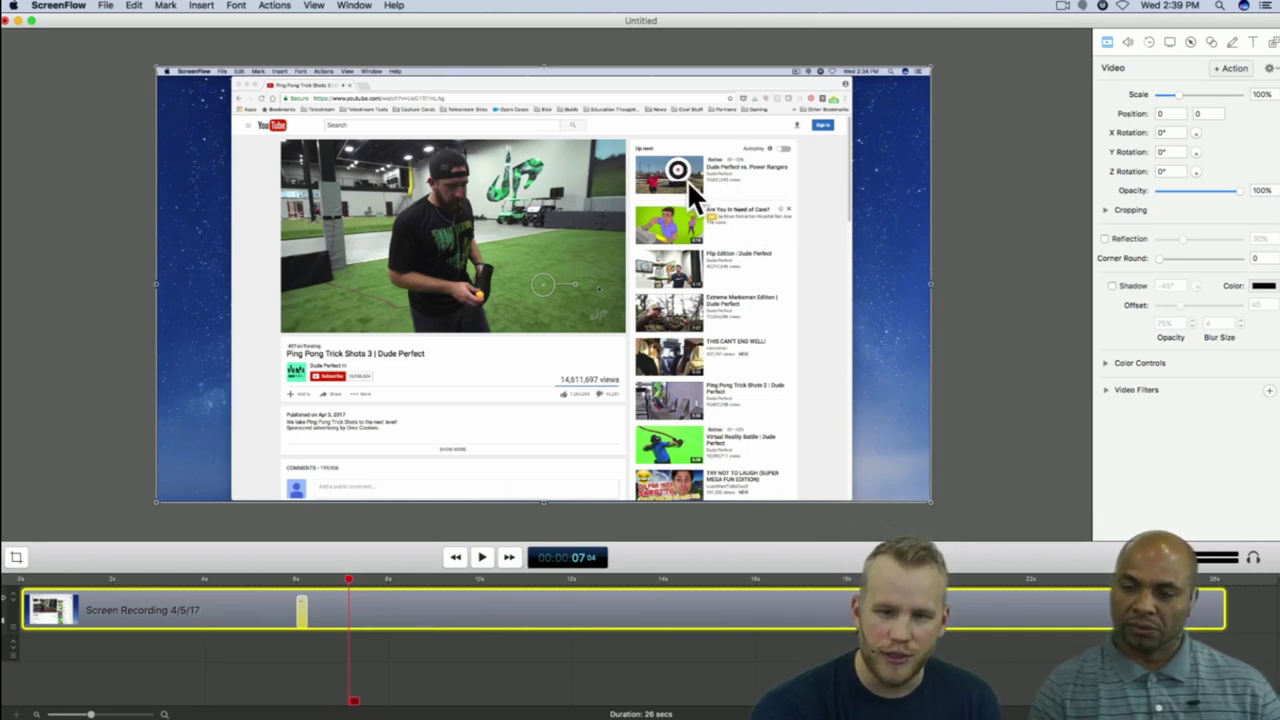
Step: Set the screen recording's scale to 100% at a point before the video action
left_click(235, 580)
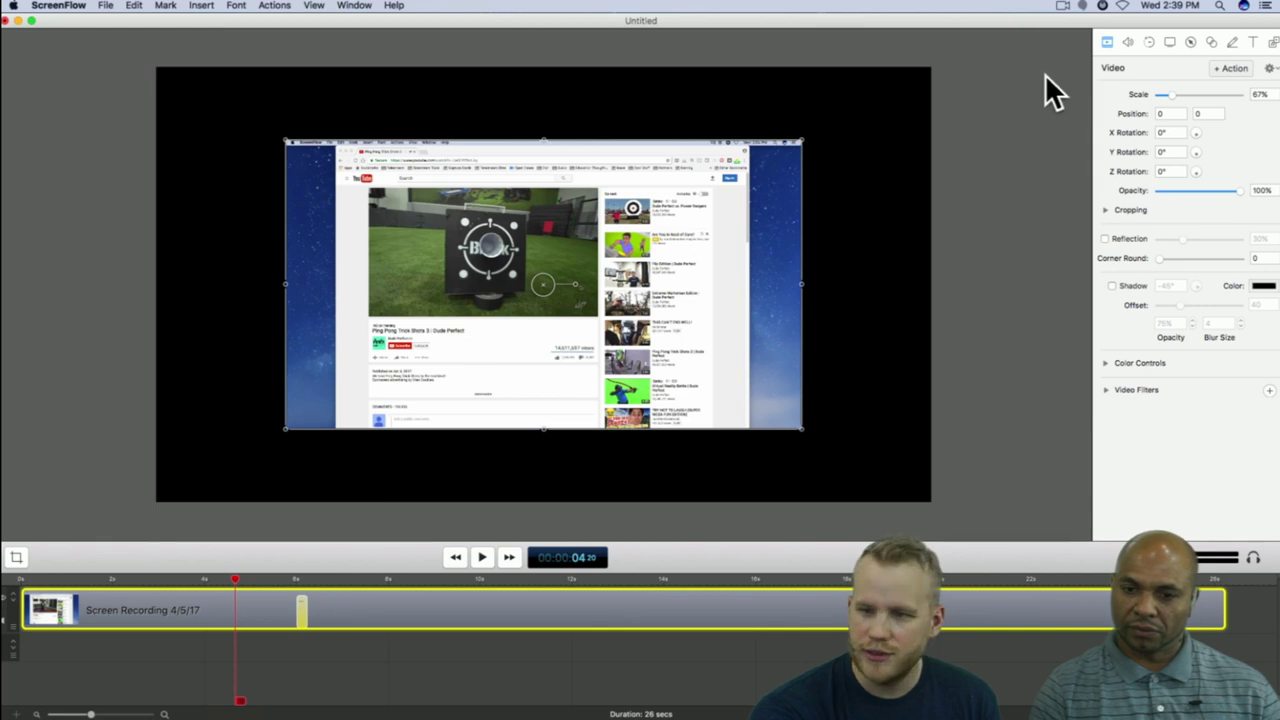
double_click(1260, 93)
type("100")
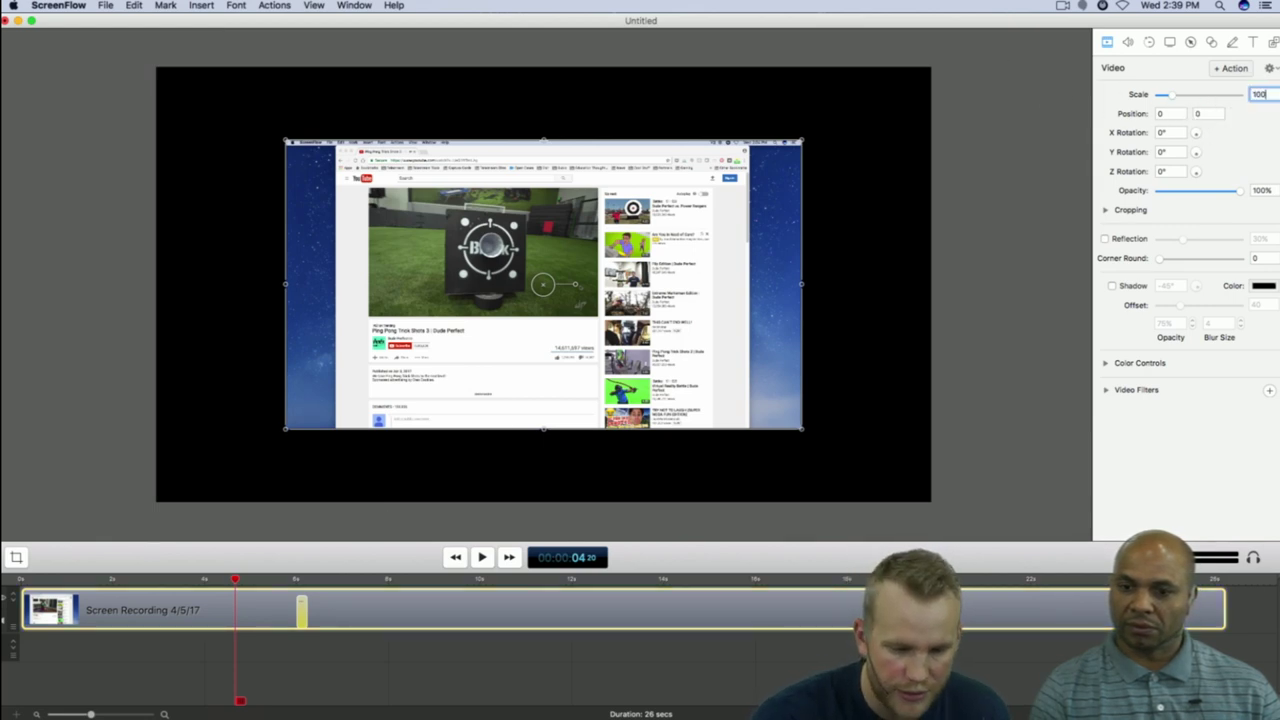
key("Return")
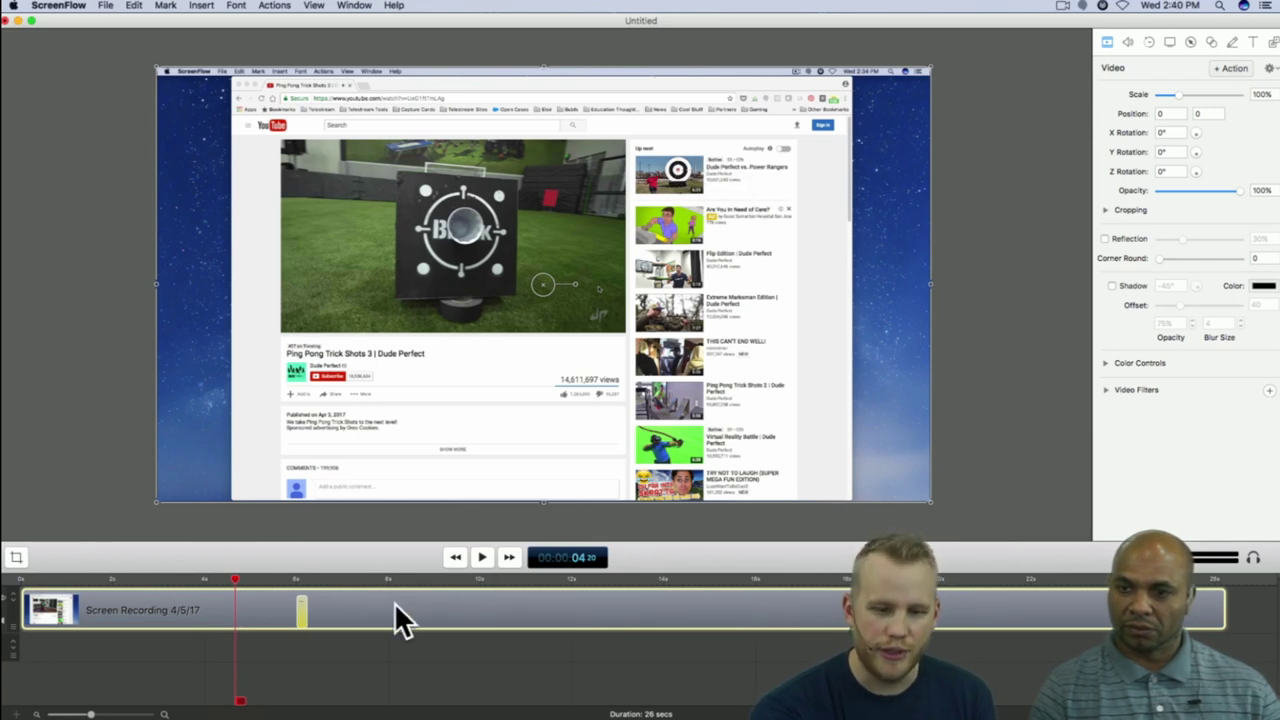
Step: Enlarge the screen recording after the video action to 182% at position -785, -442, and play across the zoom
left_click(356, 581)
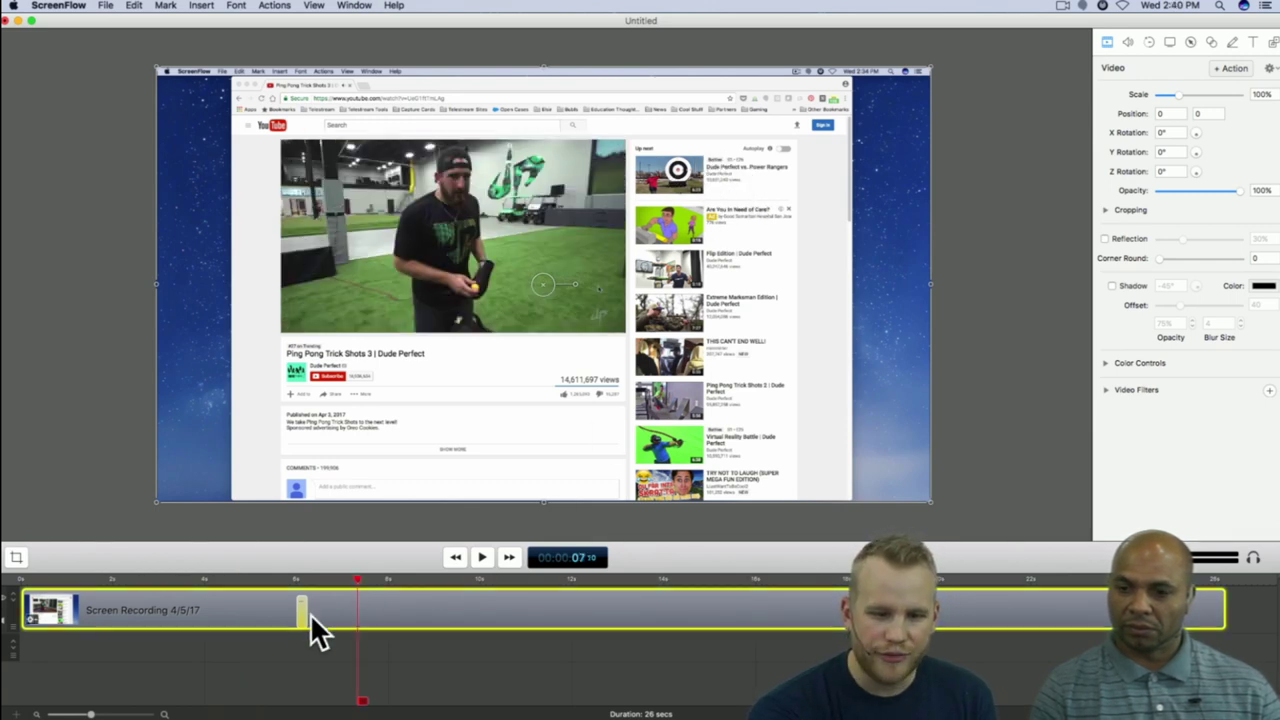
left_click_drag(156, 501, 0, 719)
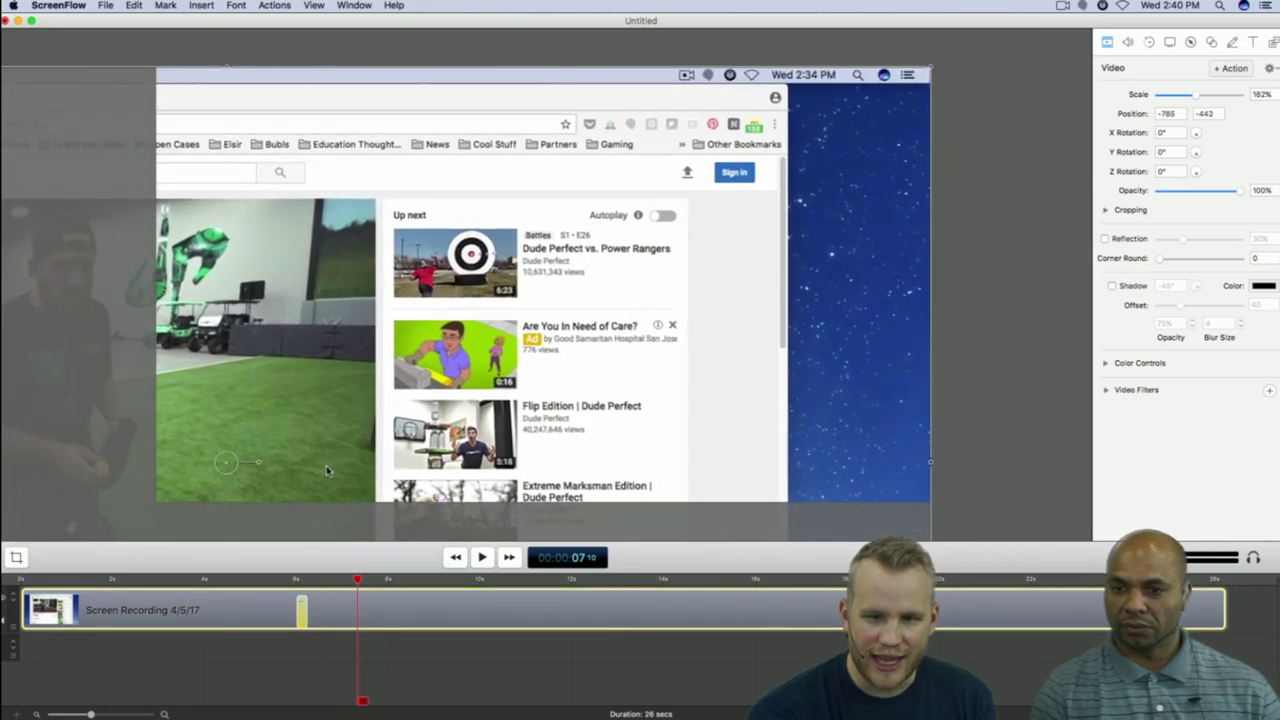
left_click(232, 580)
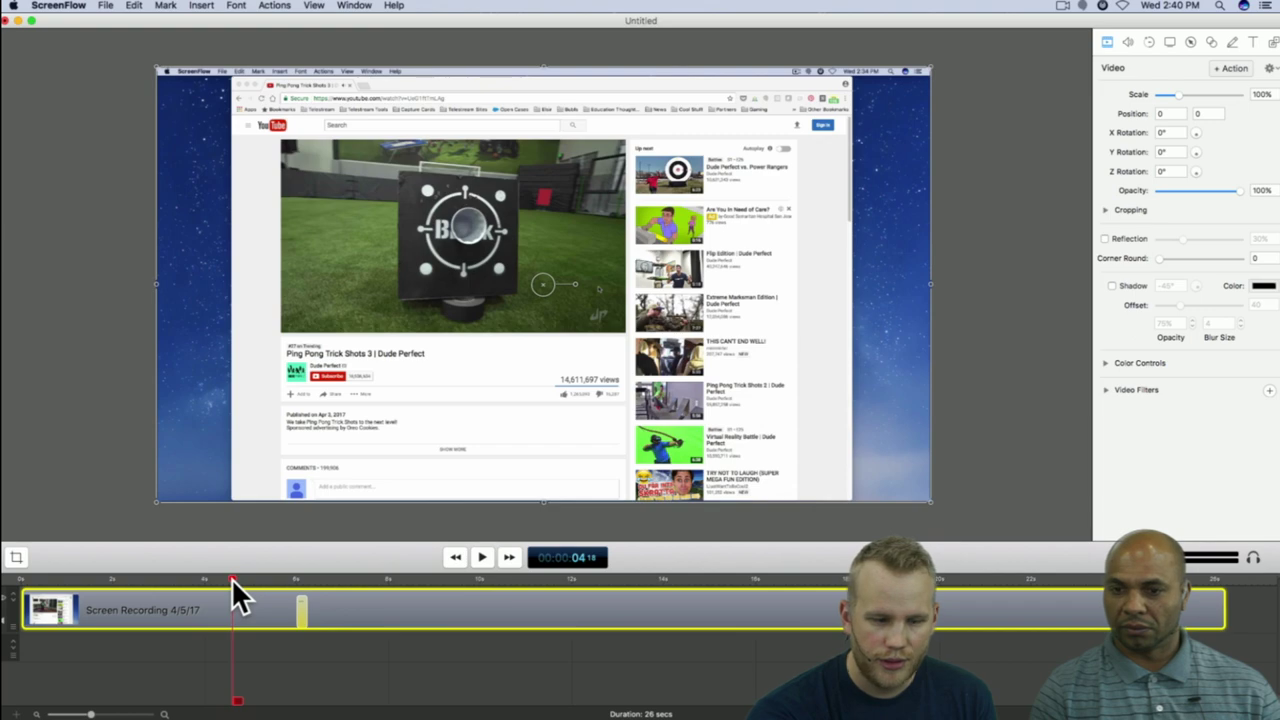
key("space")
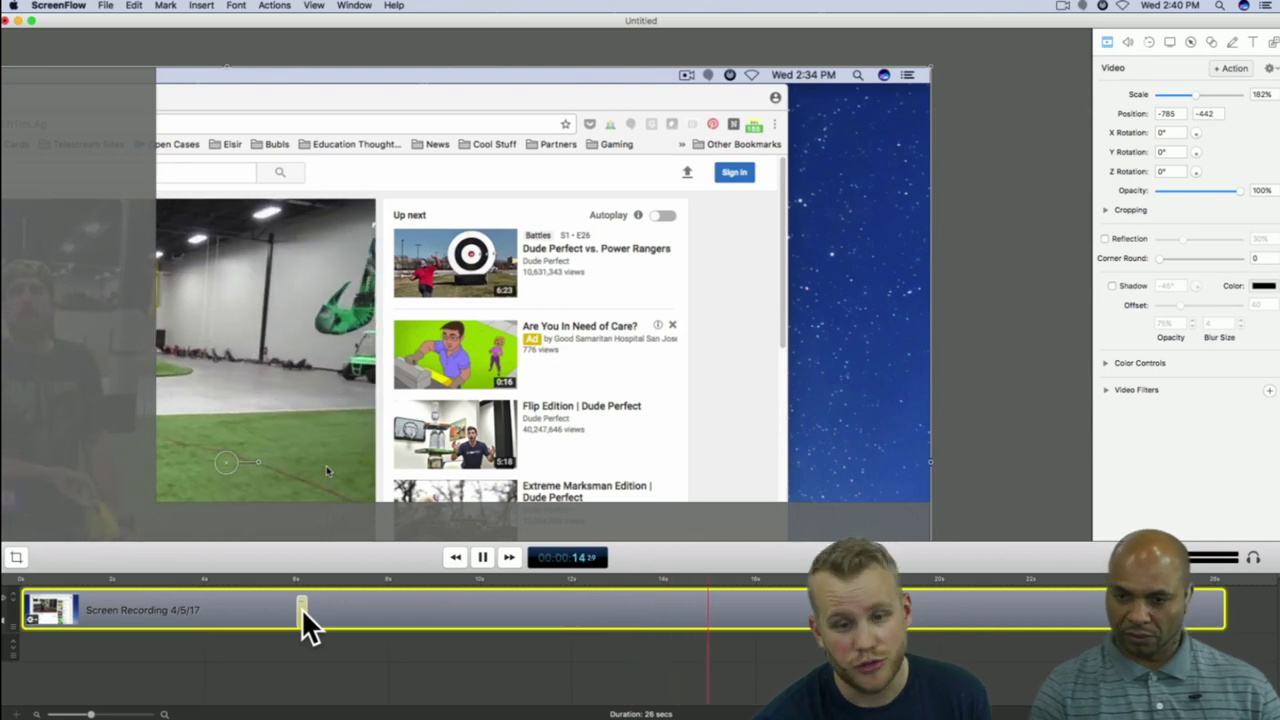
key("space")
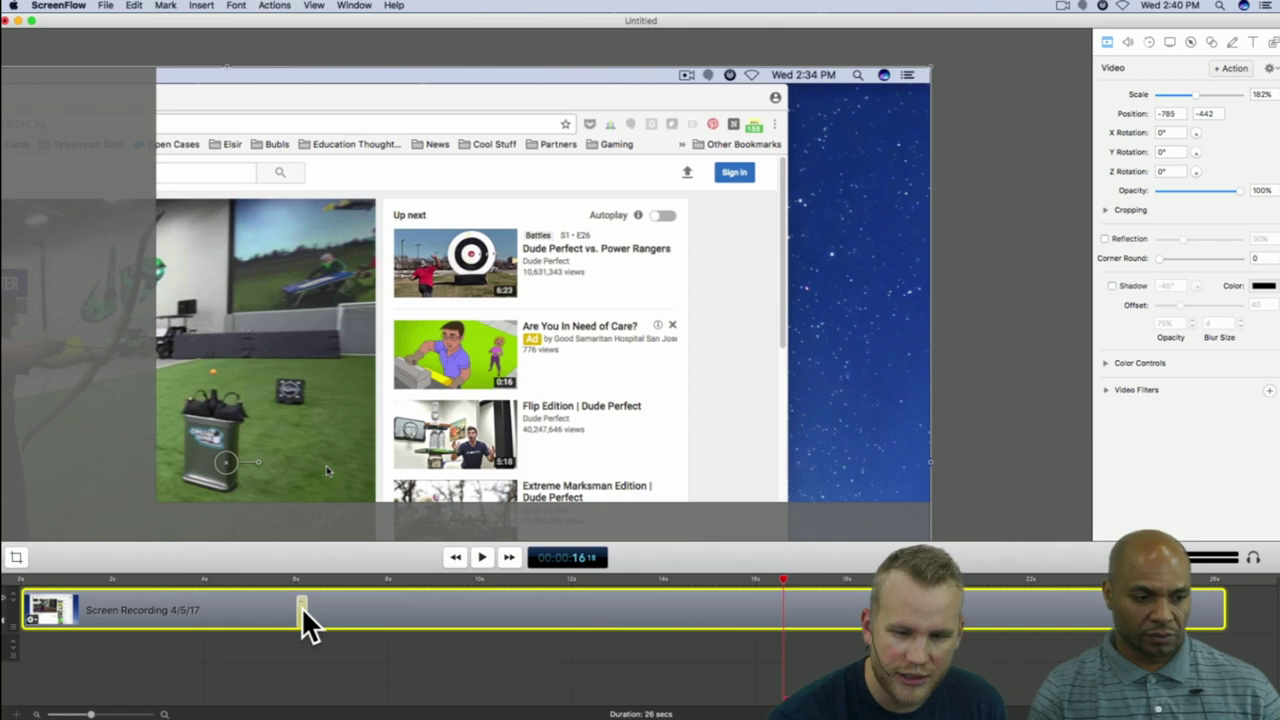
Step: Delete the video action from the screen recording and reset the clip's video properties to their defaults
key("Delete")
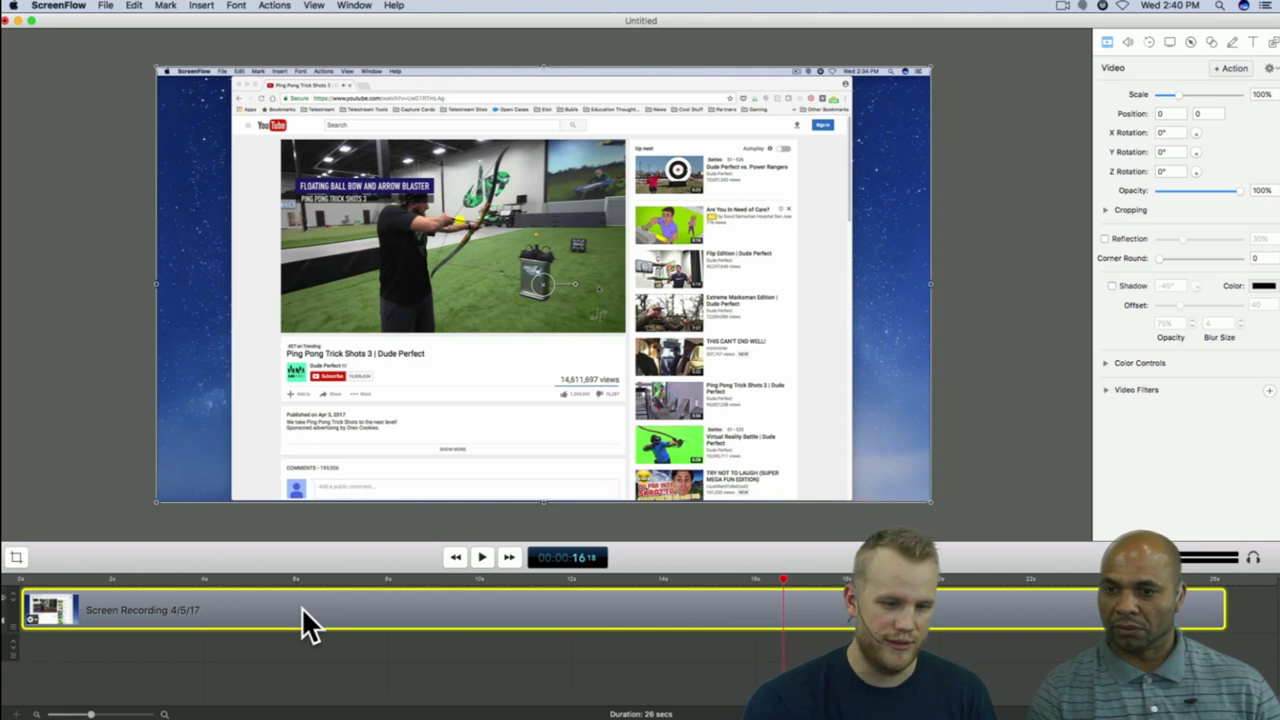
left_click(441, 580)
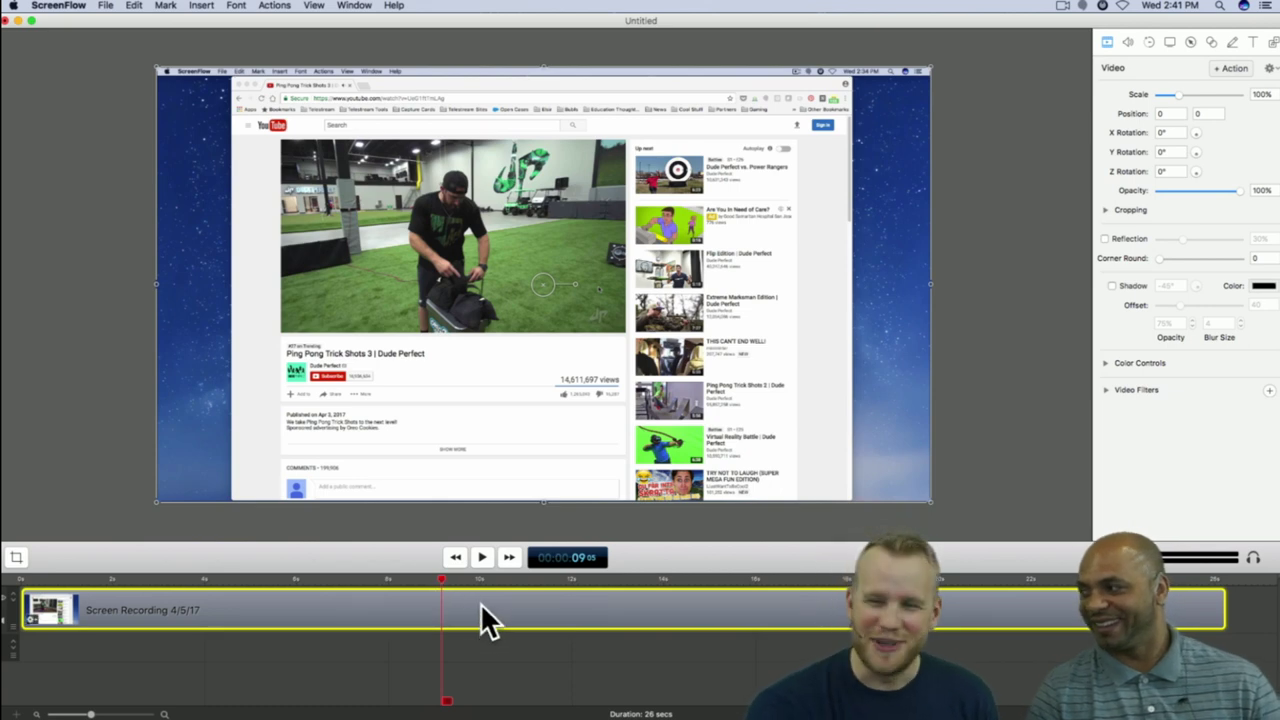
left_click(1270, 69)
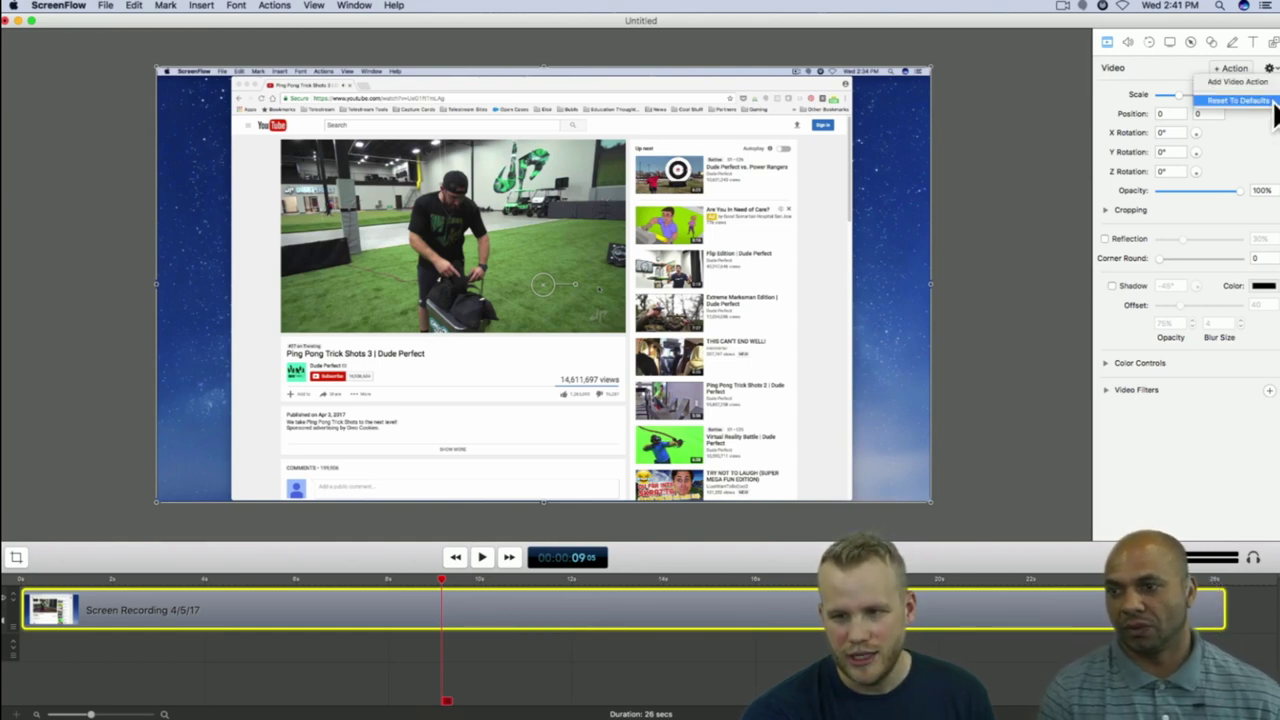
left_click(1273, 101)
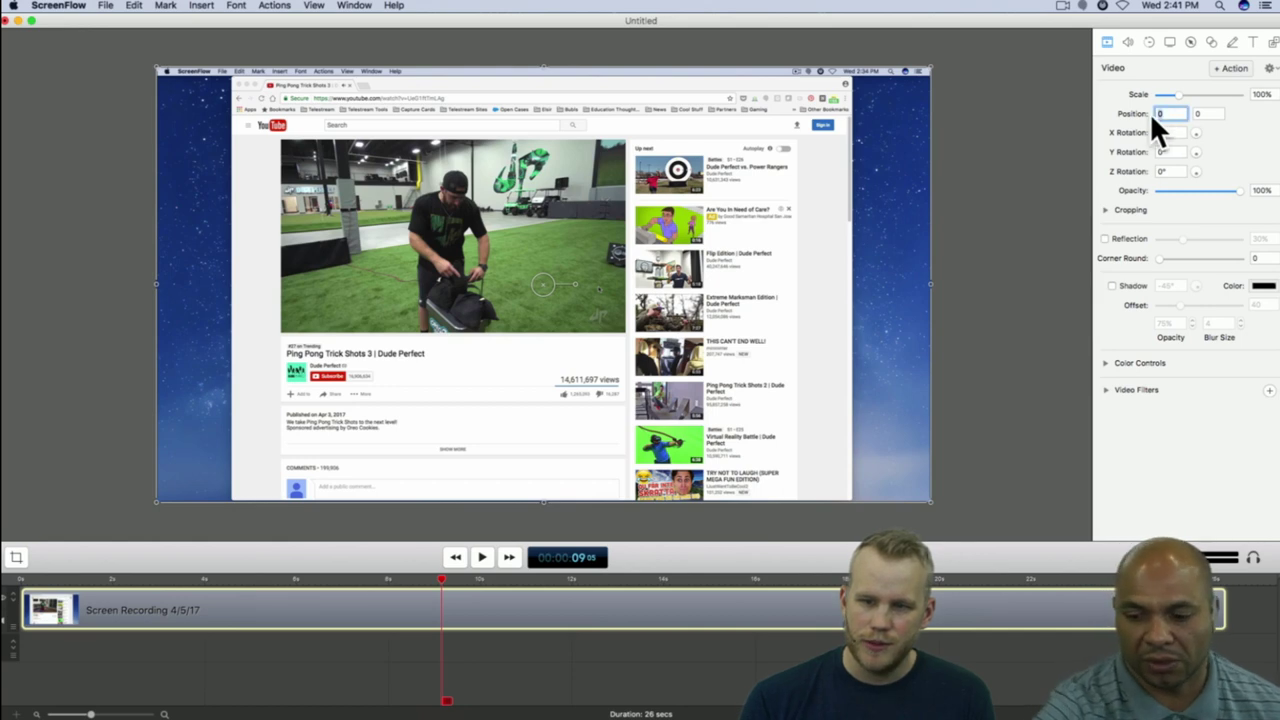
Step: Try a horizontal position of 100 for the screen recording and return it to 0
type("100")
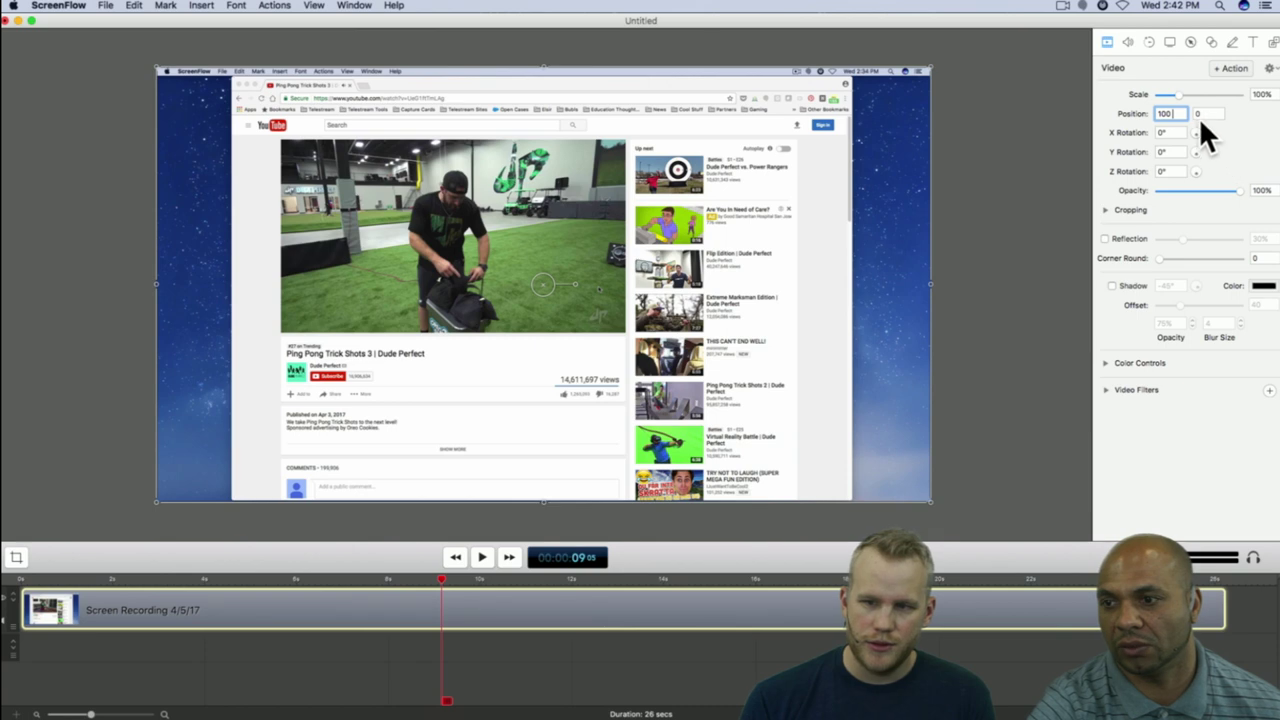
key("Return")
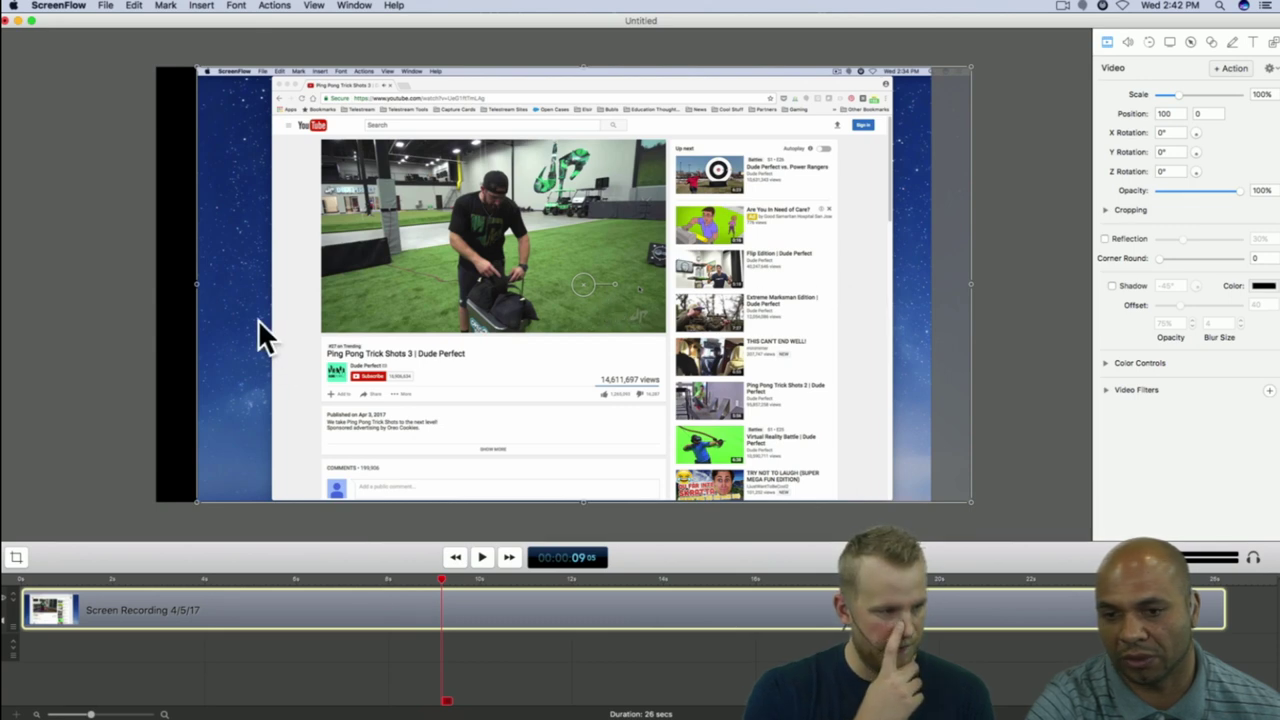
double_click(1167, 114)
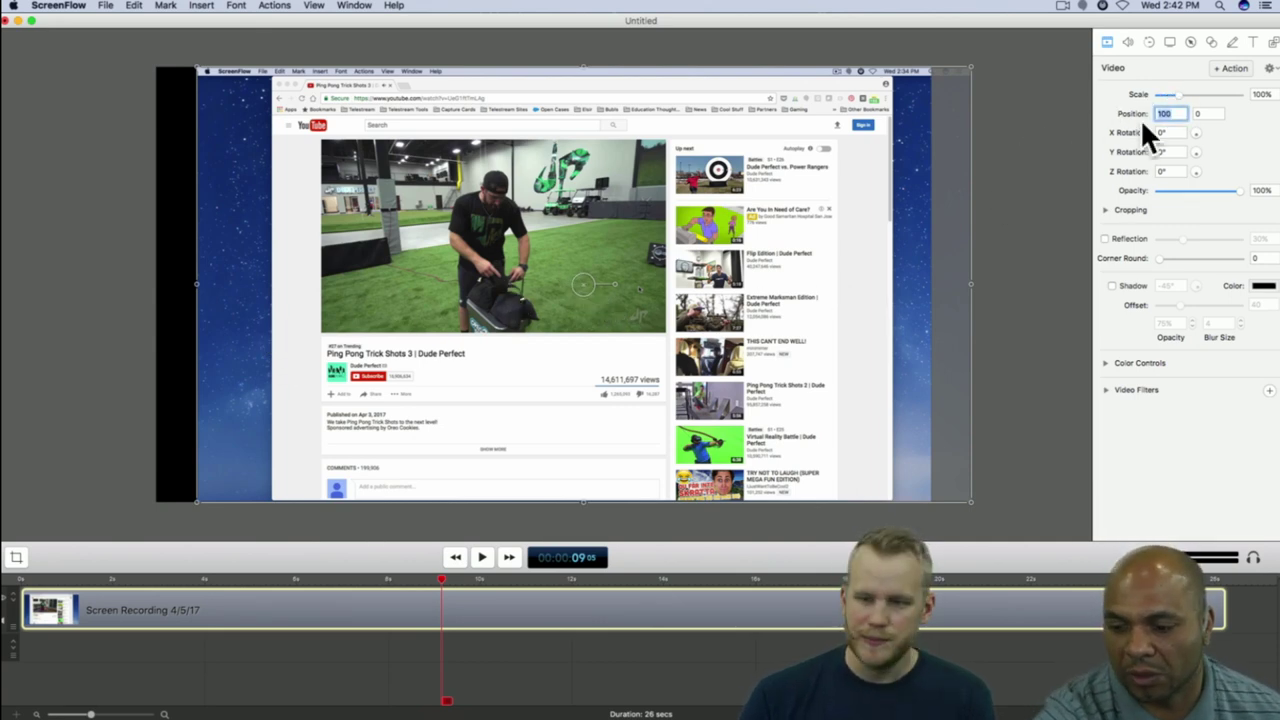
type("0")
key("Return")
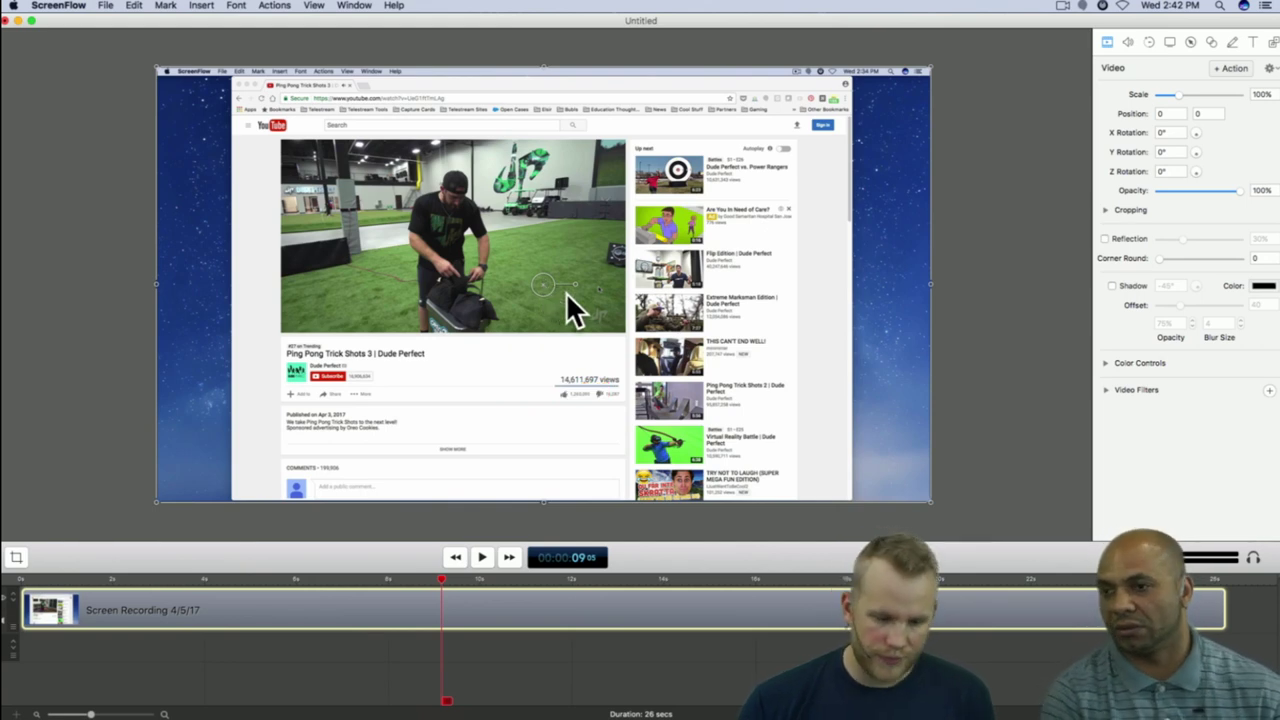
Step: Move the screen recording partly off the canvas to position 1,217, 447, and play the selected clip for about a second
left_click_drag(461, 312, 952, 132)
left_click(1070, 362)
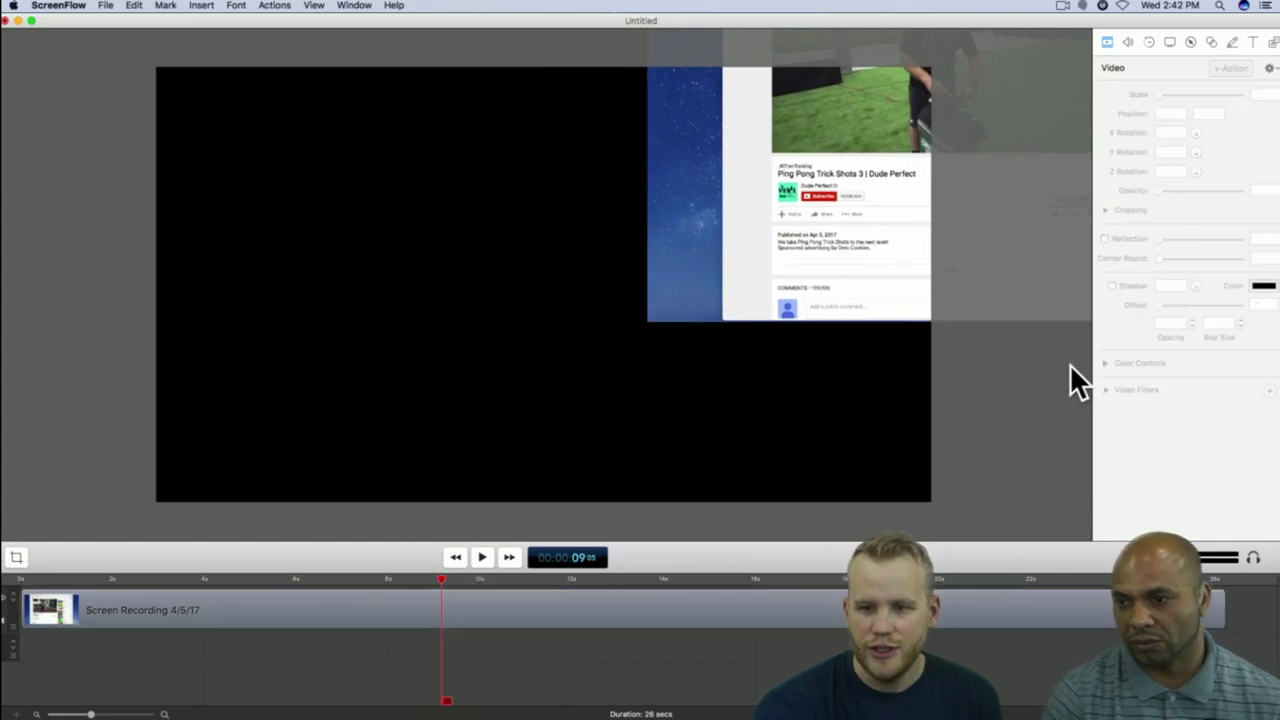
left_click(438, 608)
key("space")
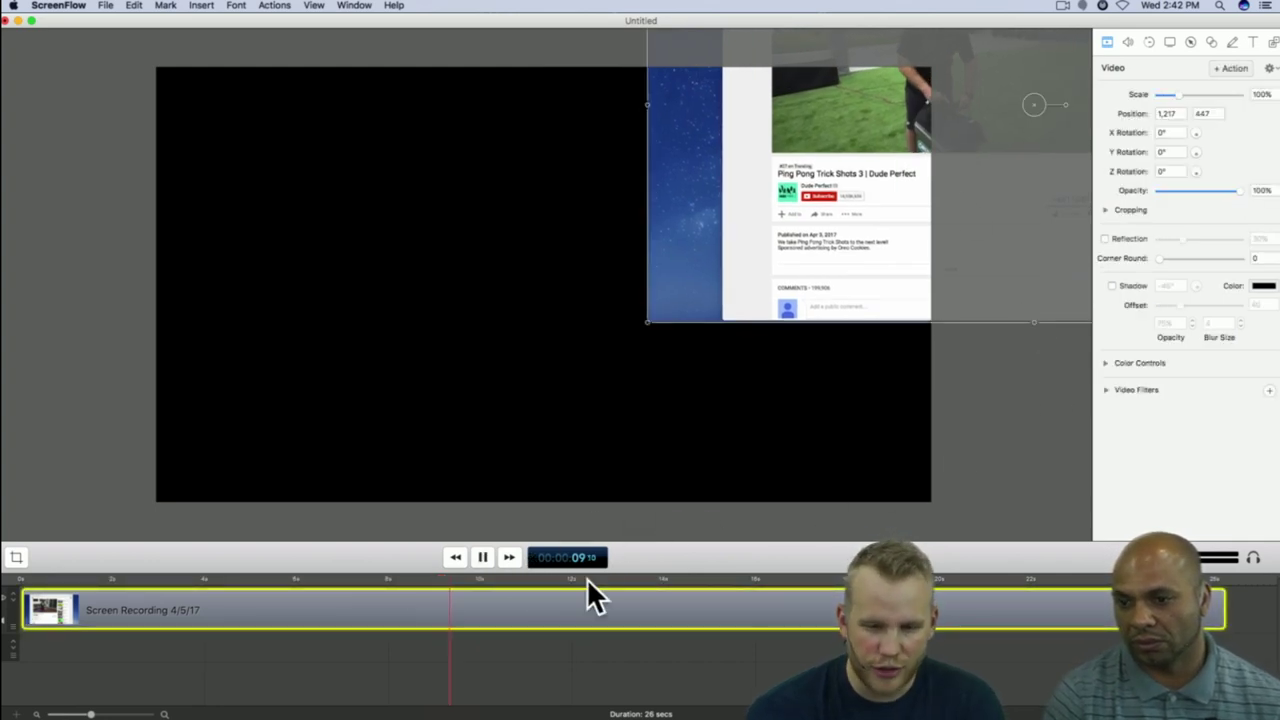
key("space")
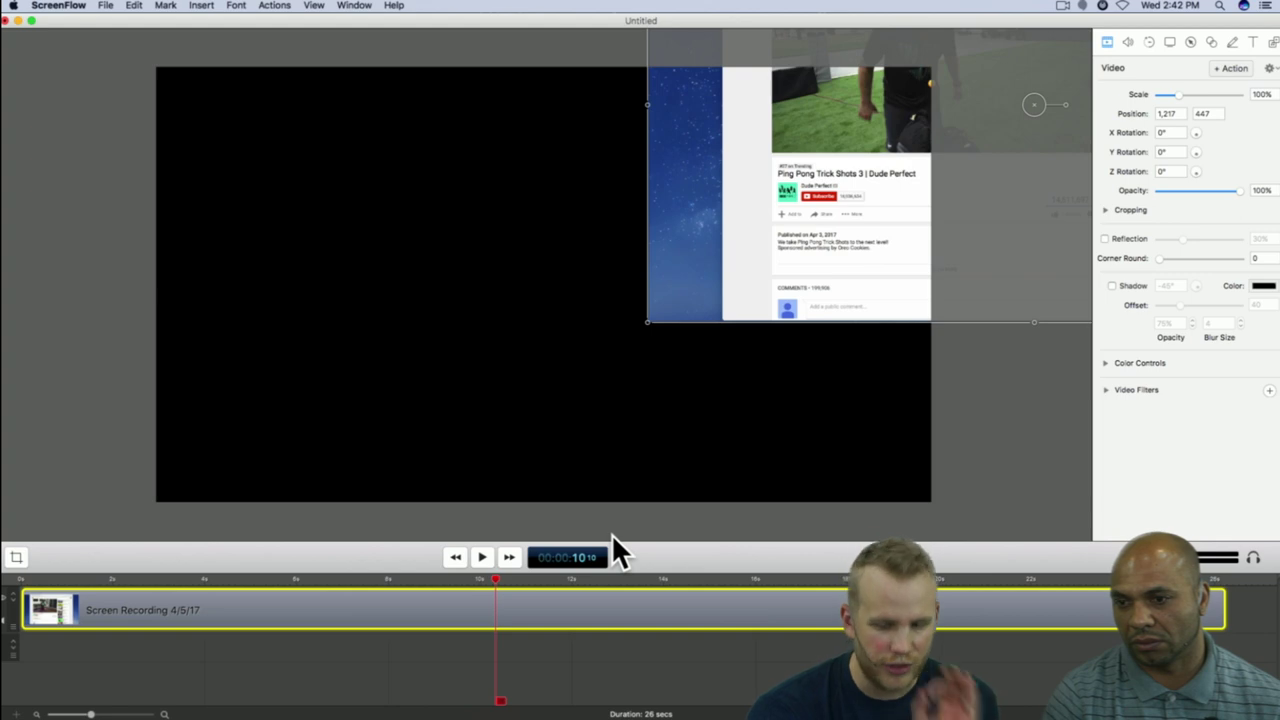
Step: Add a video action ending at 10 seconds 10 frames and set the recording's position after it to 0, 0
left_click(1226, 70)
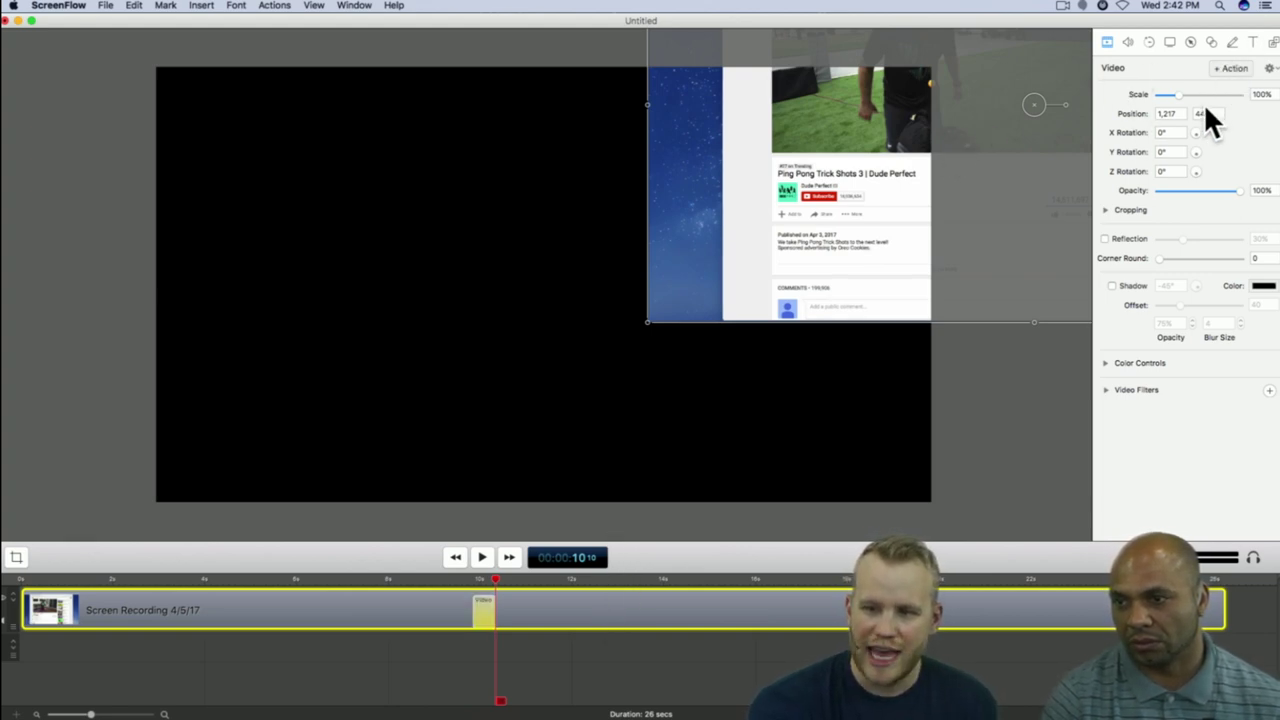
left_click(1180, 112)
type("0")
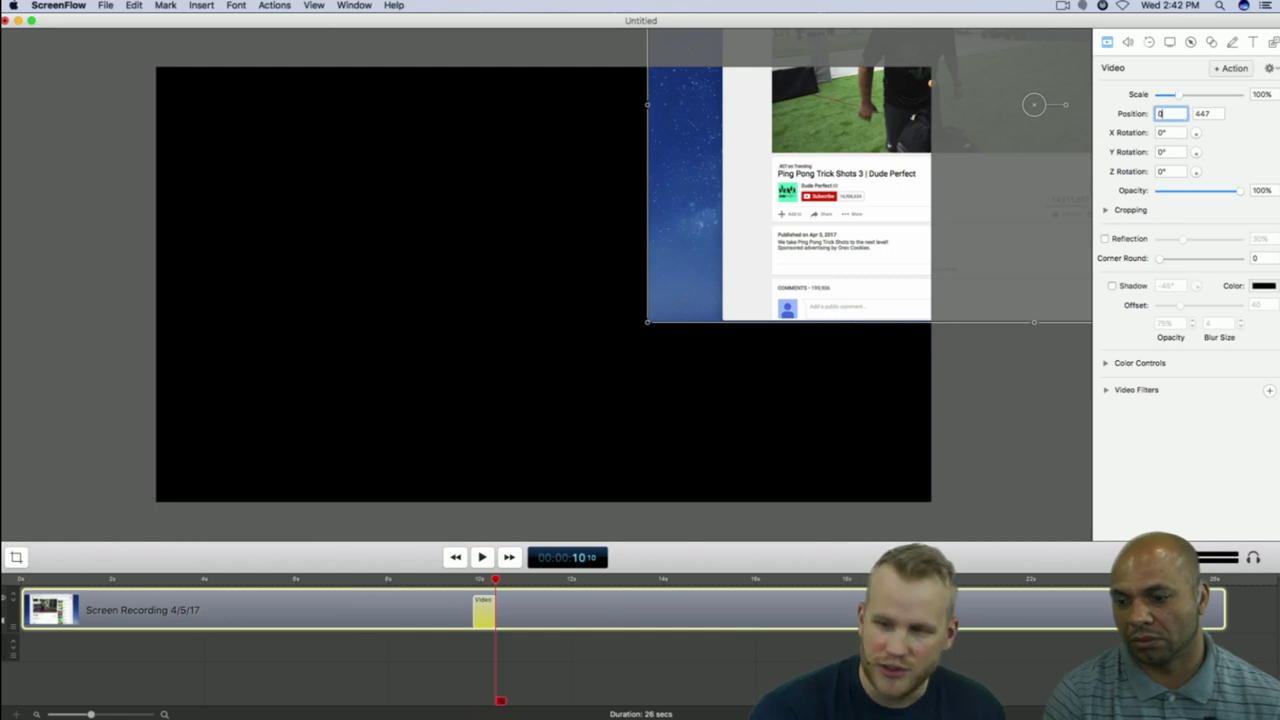
left_click(1201, 111)
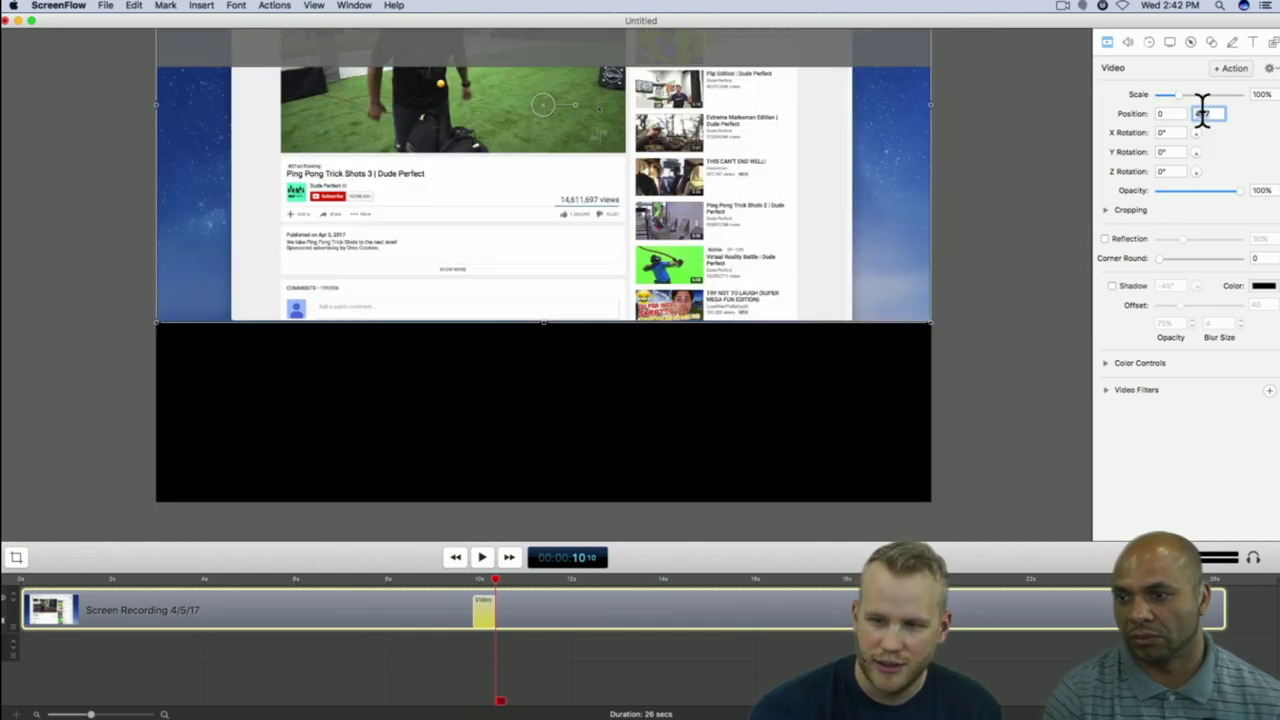
type("0")
key("Return")
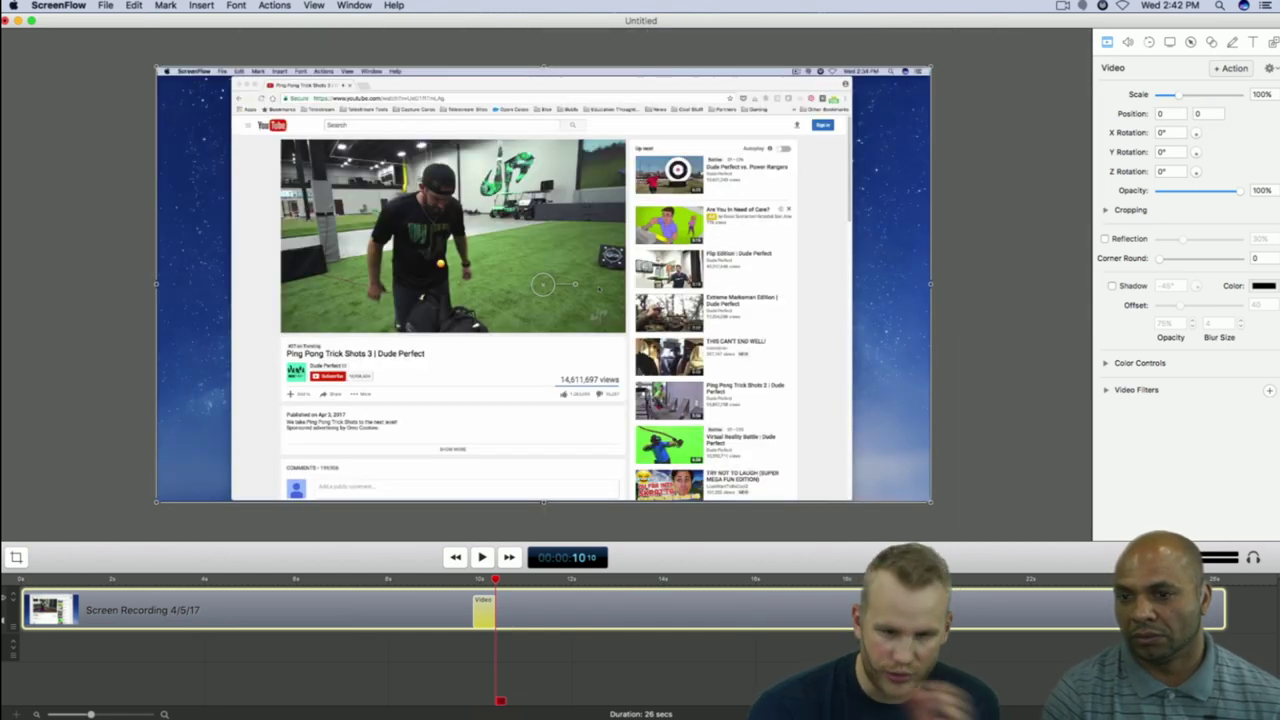
Step: Play the clip from 8 seconds across the video action to check the recording's move onto the canvas
left_click(389, 581)
key("space")
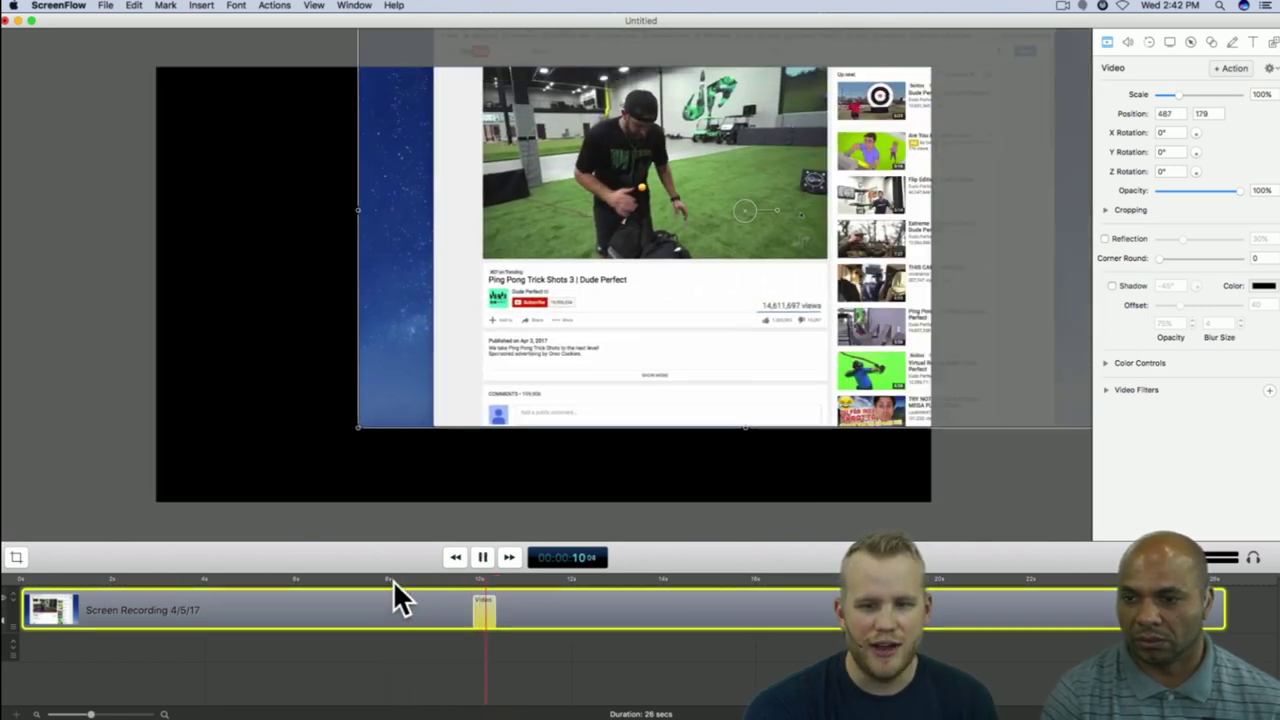
key("space")
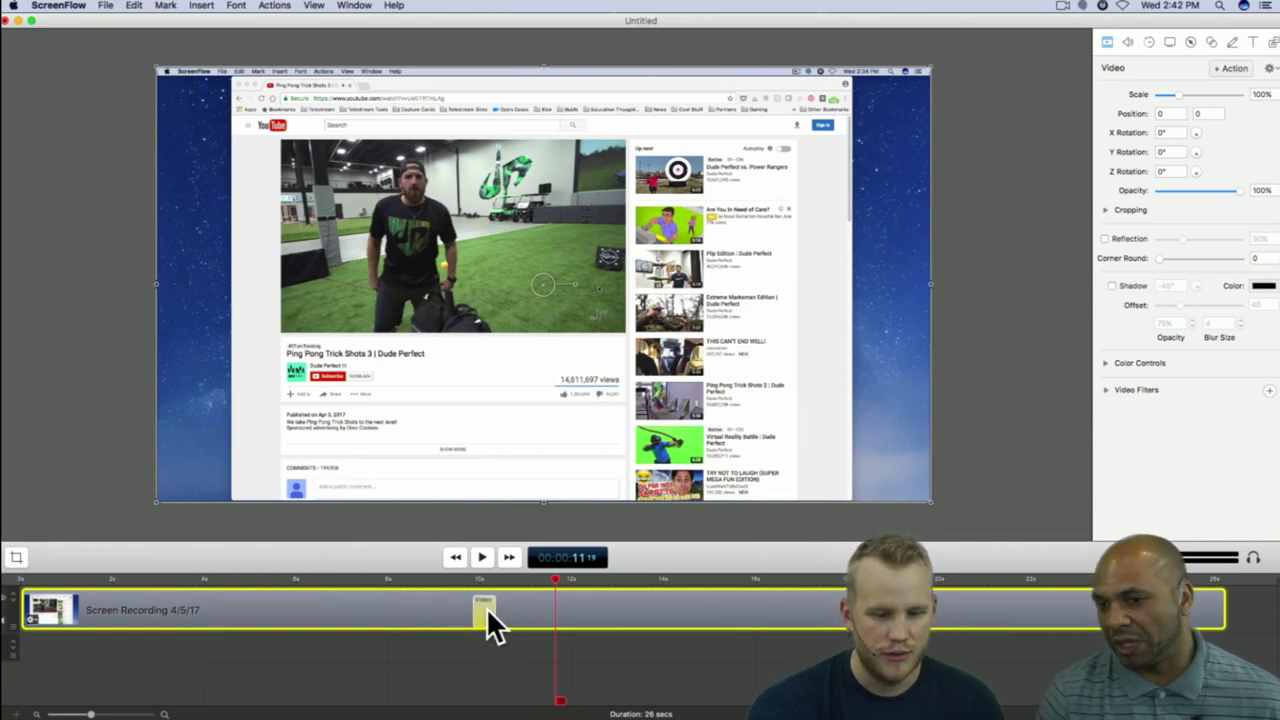
Step: Delete the video action near 10 seconds and set the screen recording's position to 0, 0
key("Delete")
left_click(1174, 114)
type("0")
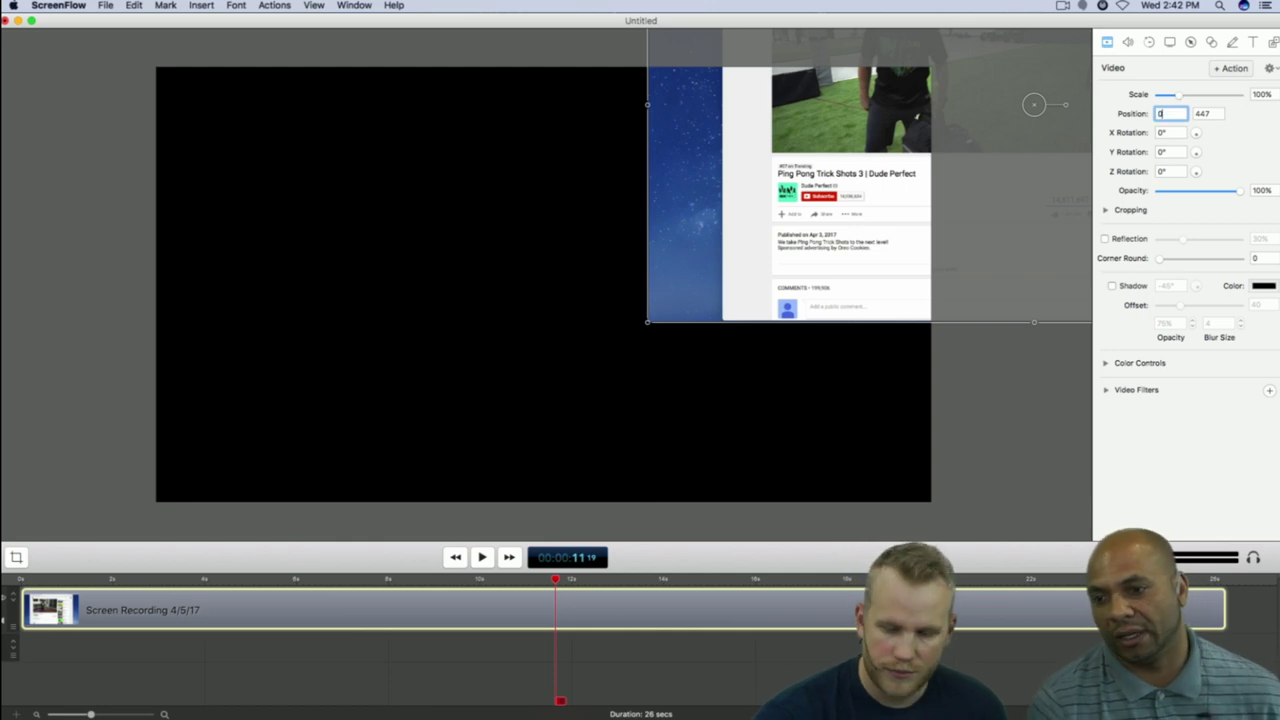
key("Return")
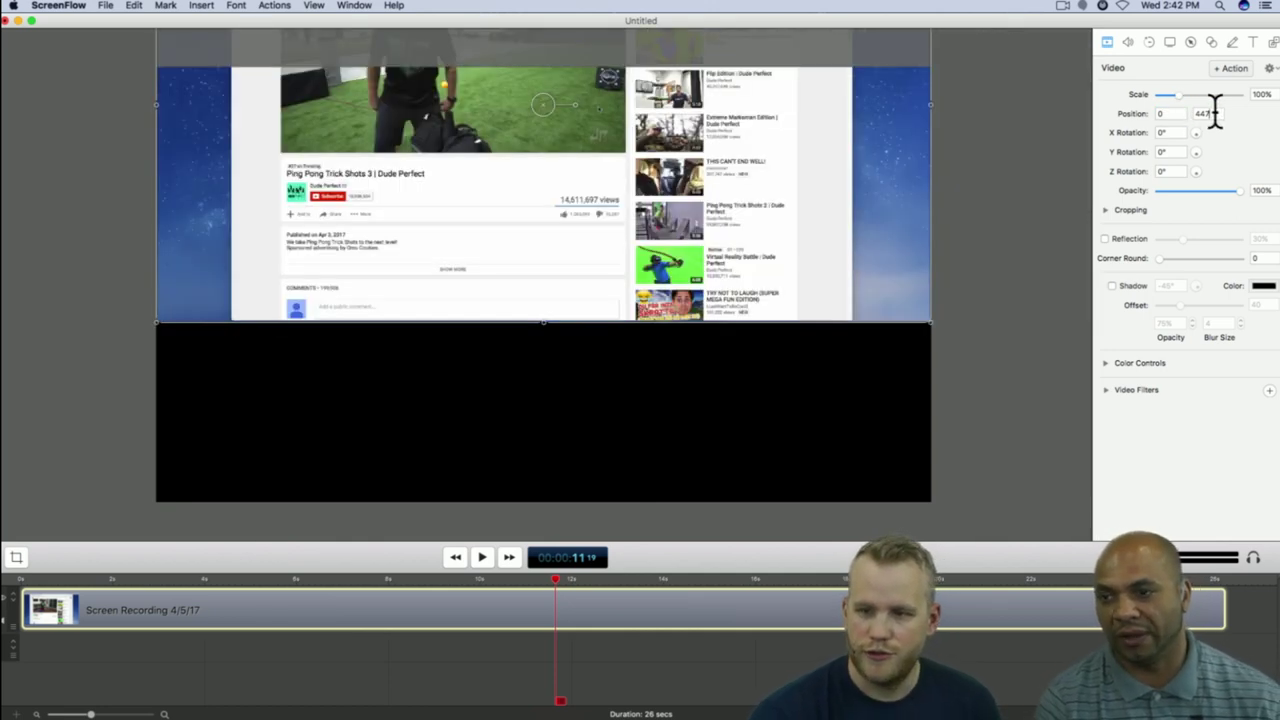
left_click(1212, 113)
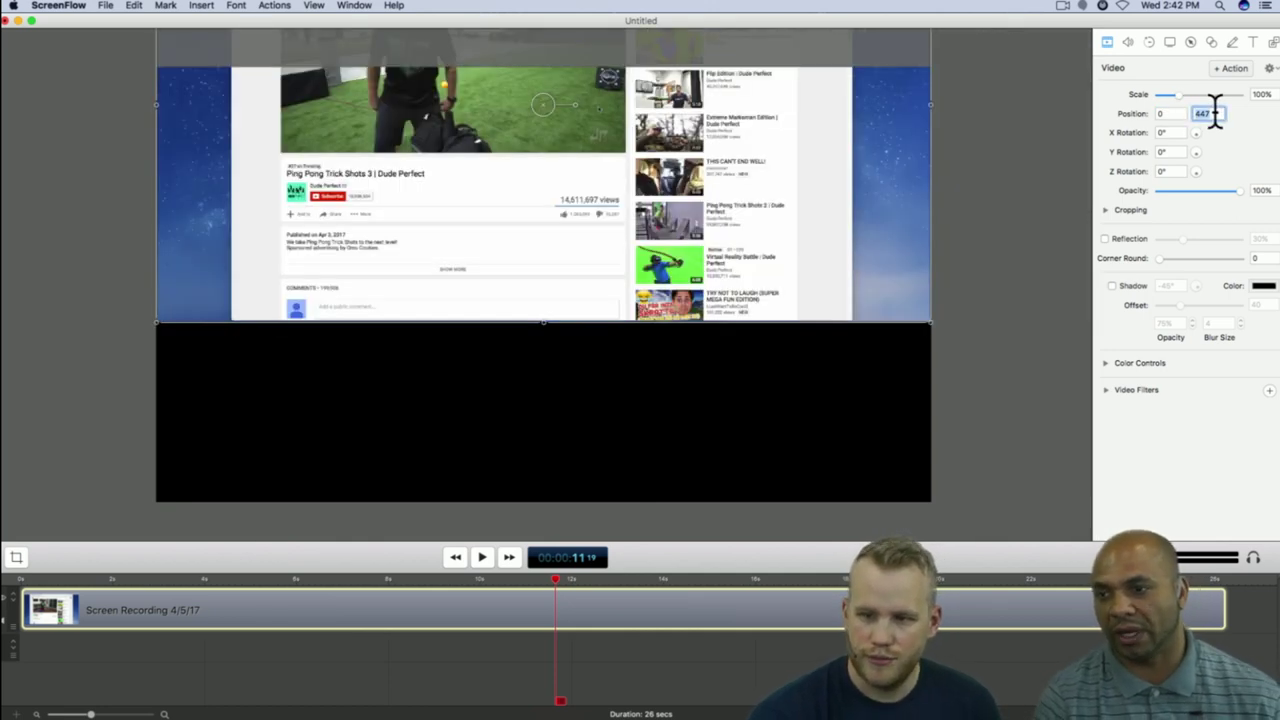
type("0")
key("Return")
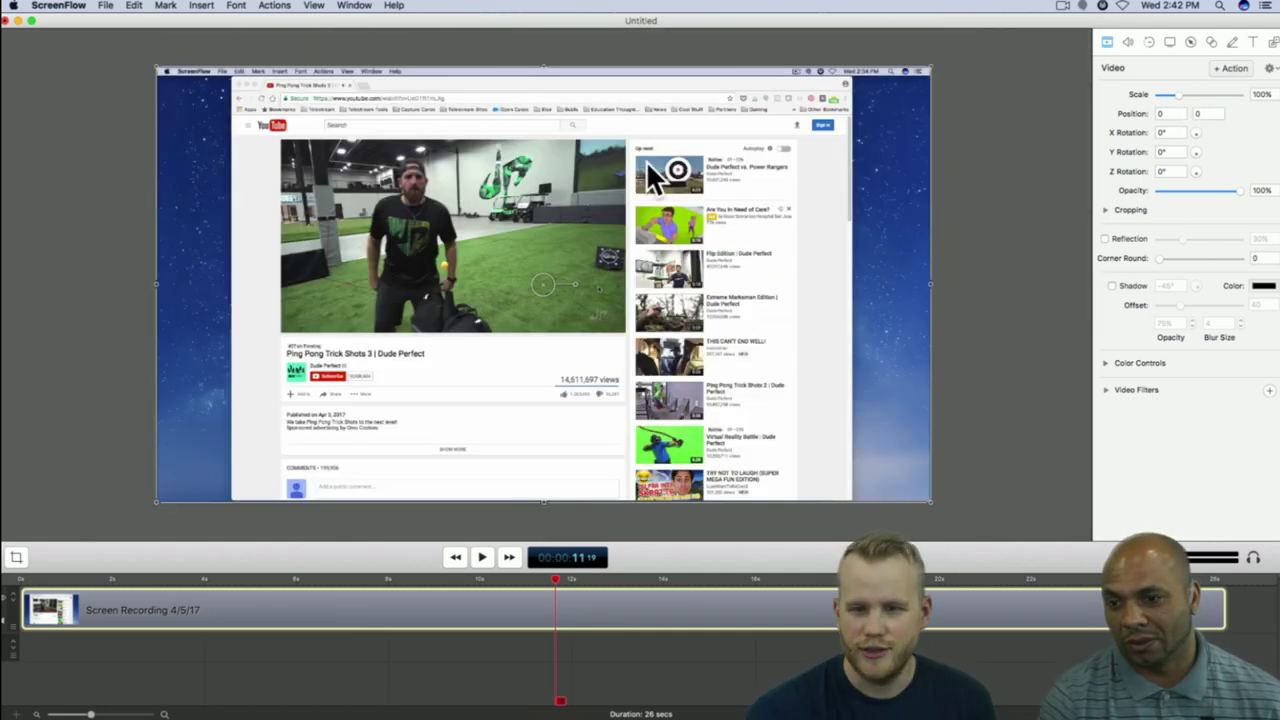
left_click(1036, 150)
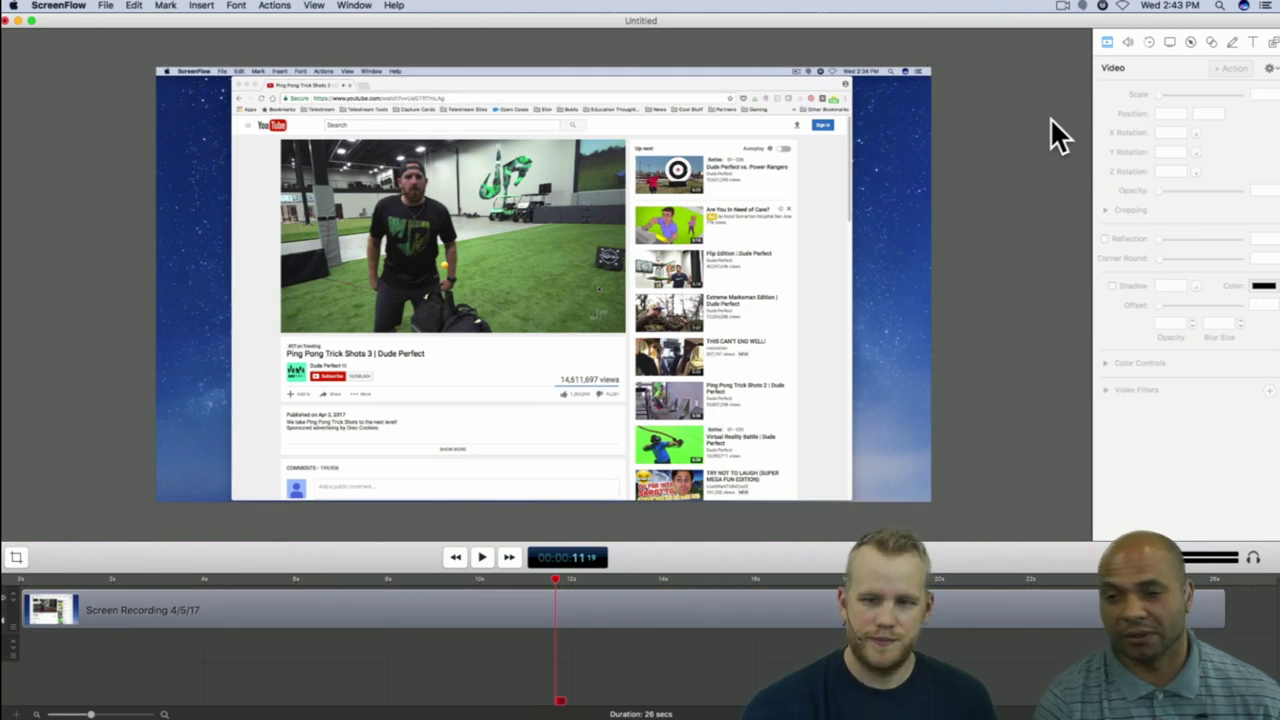
Step: Try an X rotation of -11° on the screen recording and return it to 0°
left_click(836, 255)
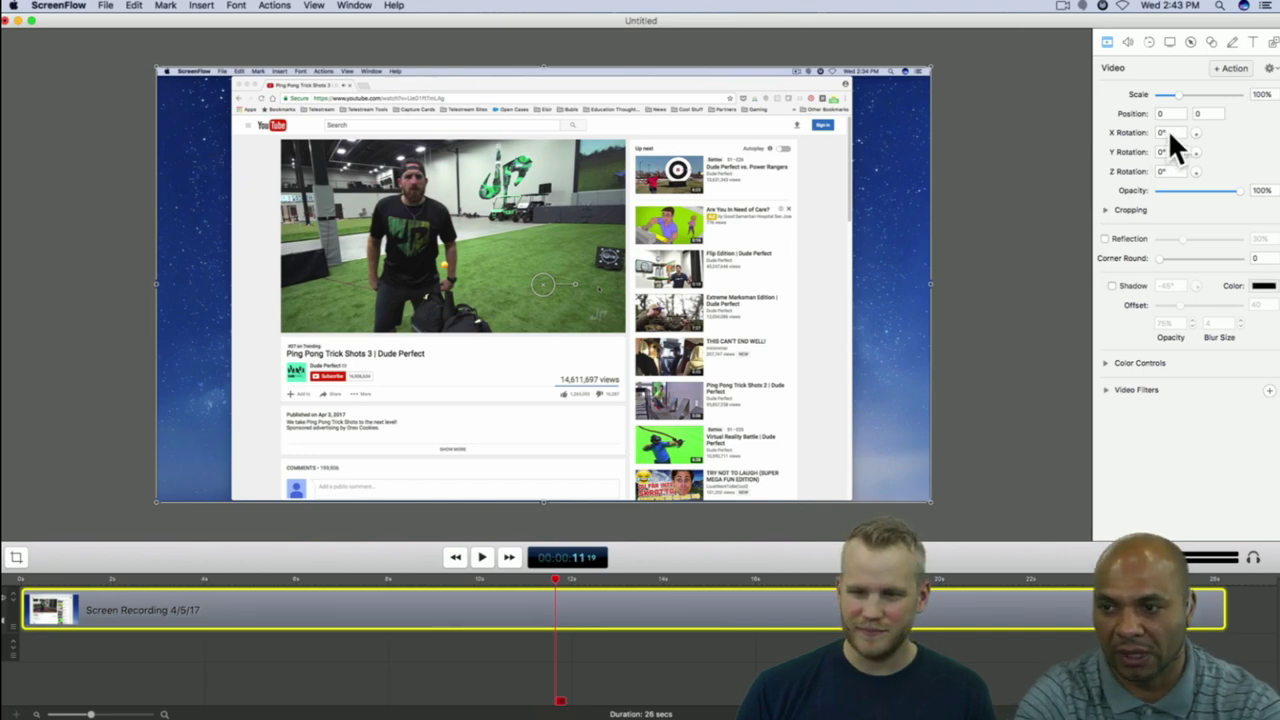
mouse_move(1195, 133)
left_mouse_down()
mouse_move(1190, 121)
mouse_move(1197, 152)
mouse_move(1188, 96)
mouse_move(1205, 175)
mouse_move(1201, 153)
mouse_move(1184, 153)
left_mouse_up()
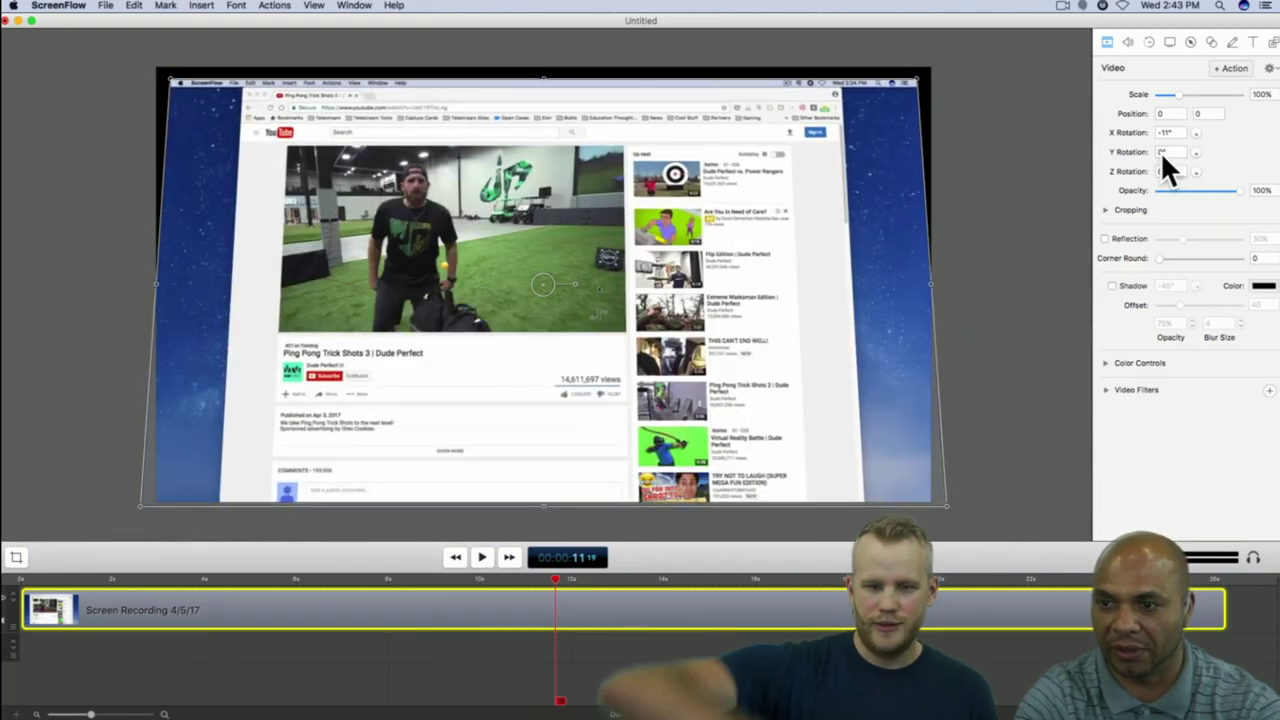
left_click(1166, 132)
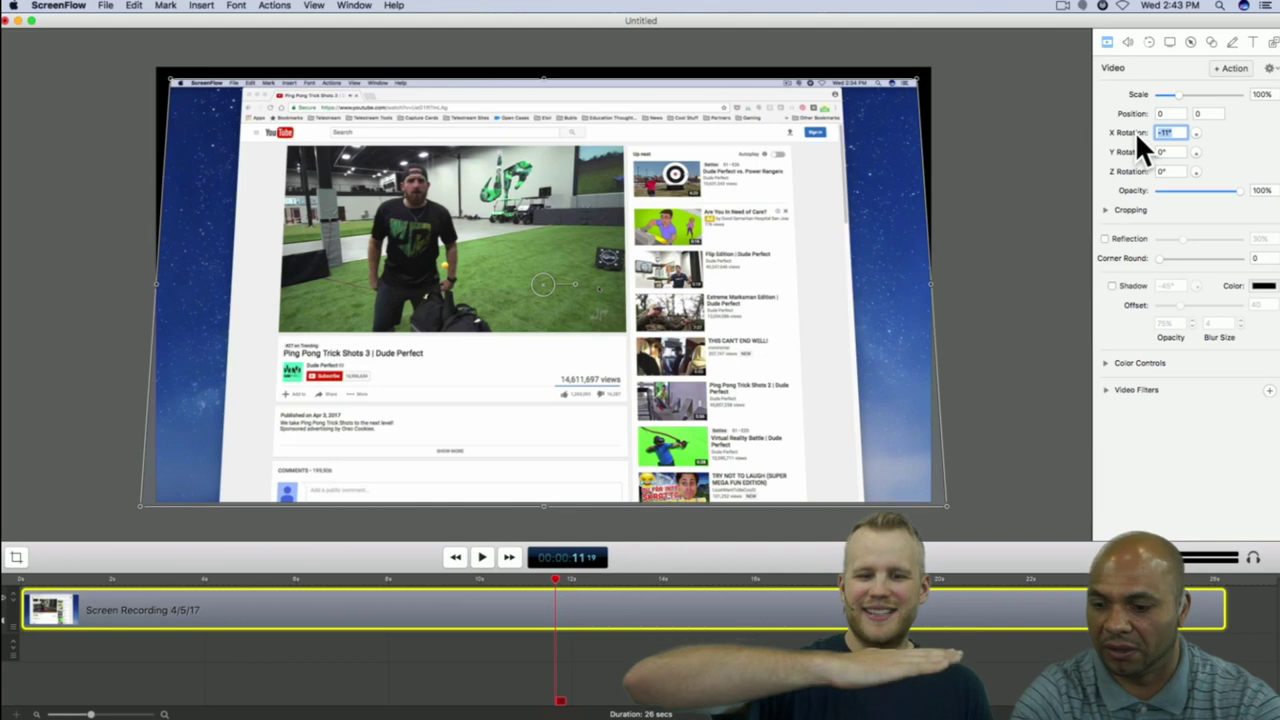
type("0")
key("Return")
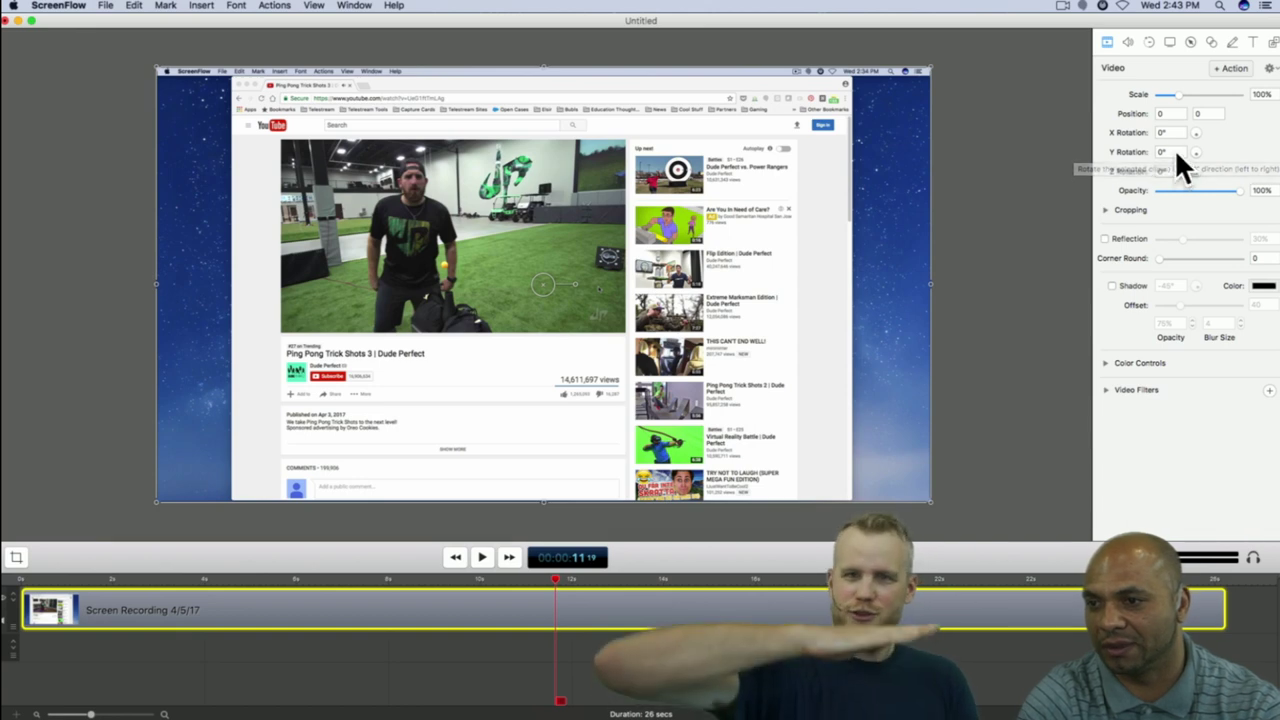
Step: Try a Y rotation of 45° on the screen recording and return it to 0°
left_click(1158, 151)
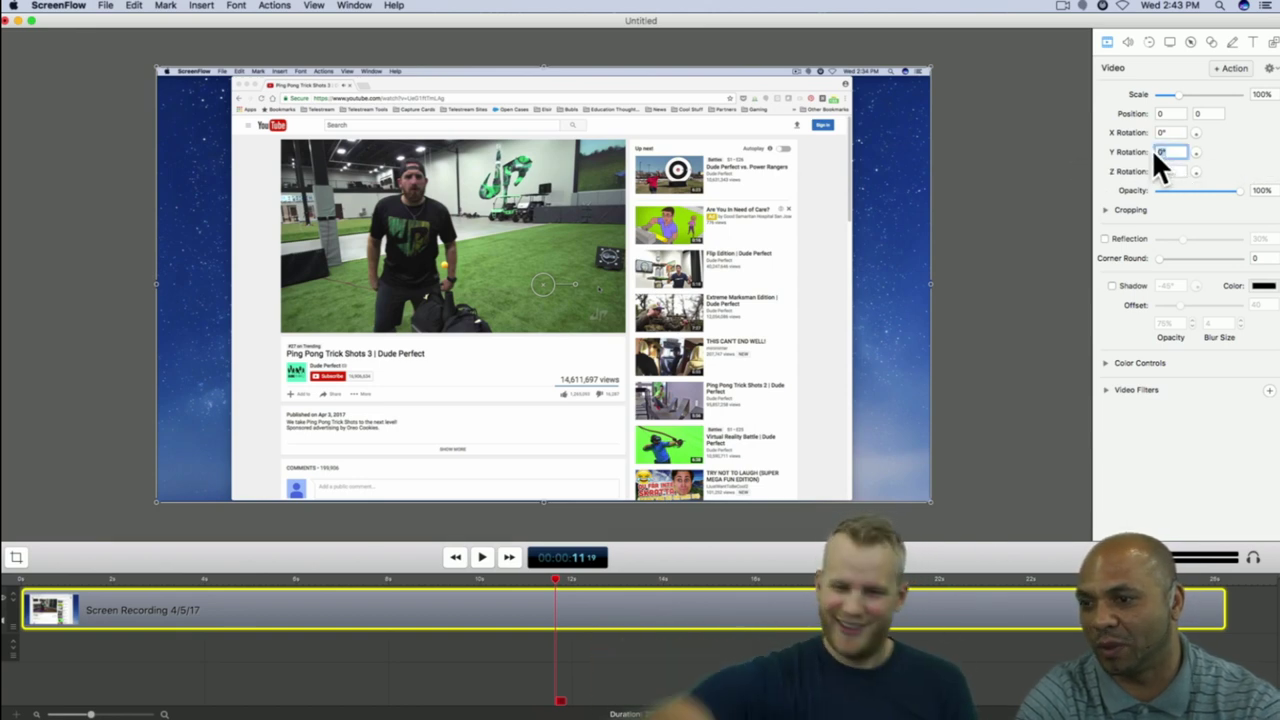
type("45")
key("Return")
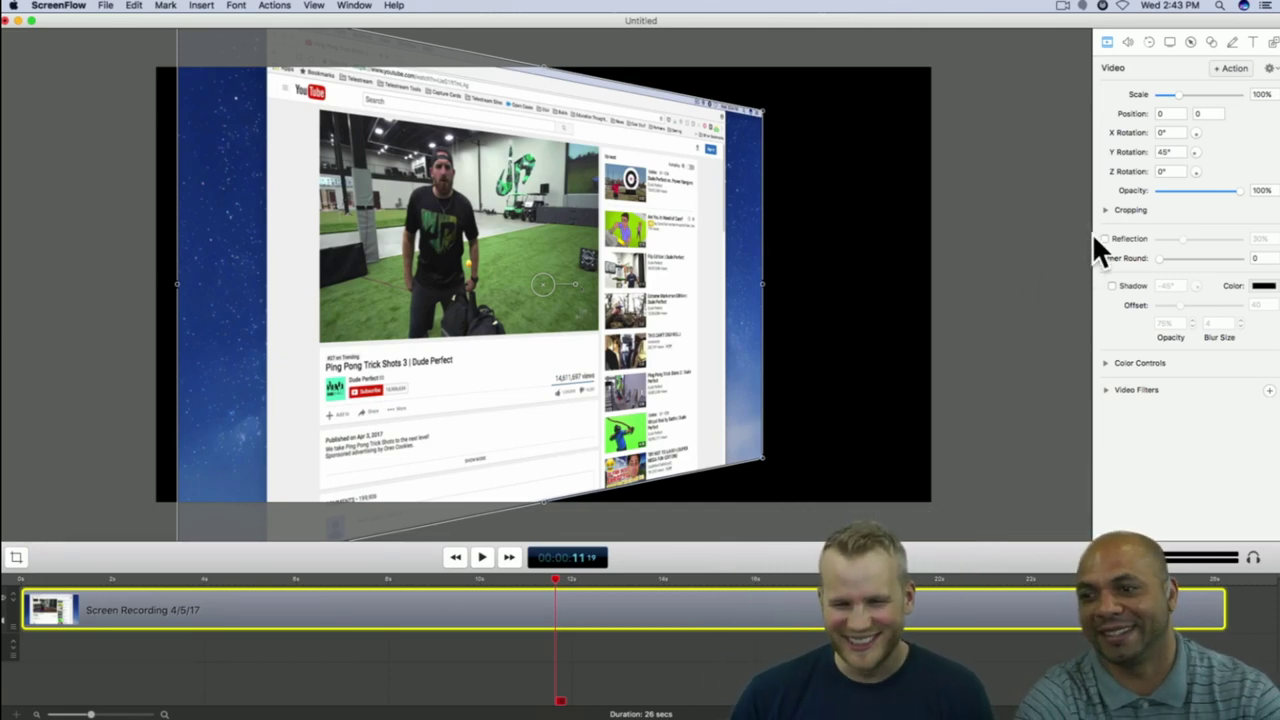
left_click(1180, 151)
type("0")
key("Return")
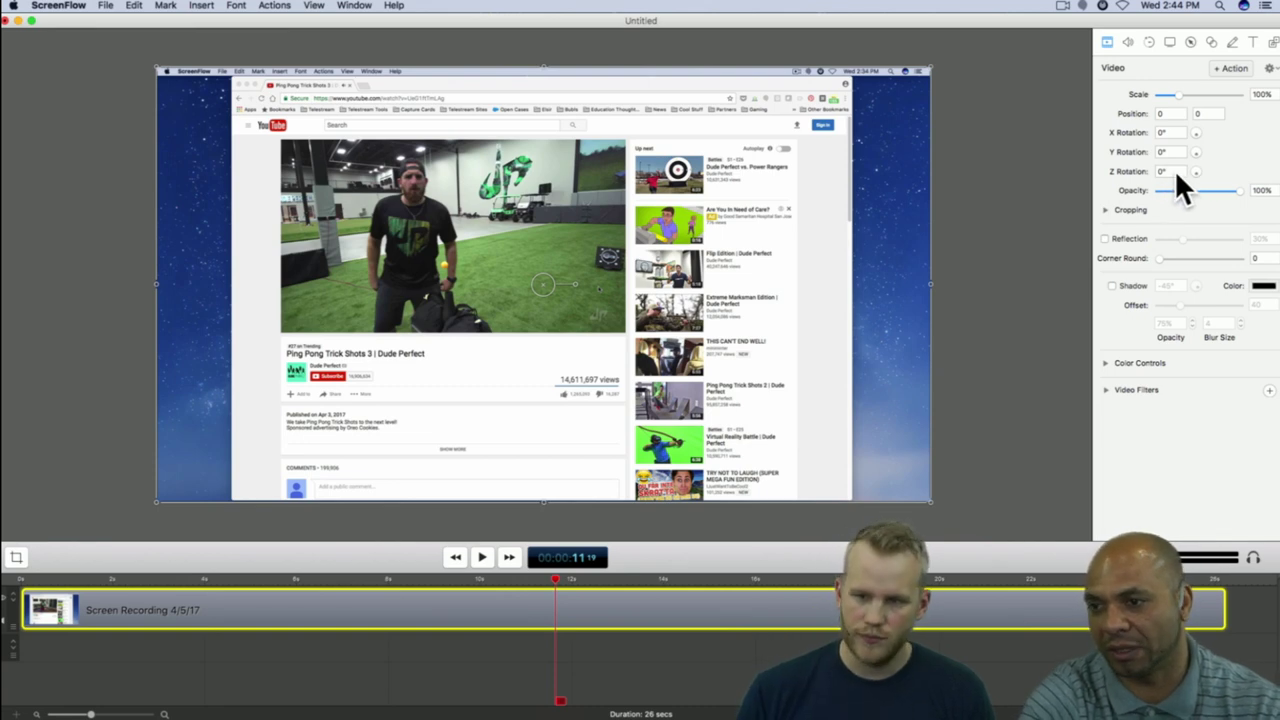
Step: Try a Z rotation of 45° on the screen recording and return it to 0°
type("45")
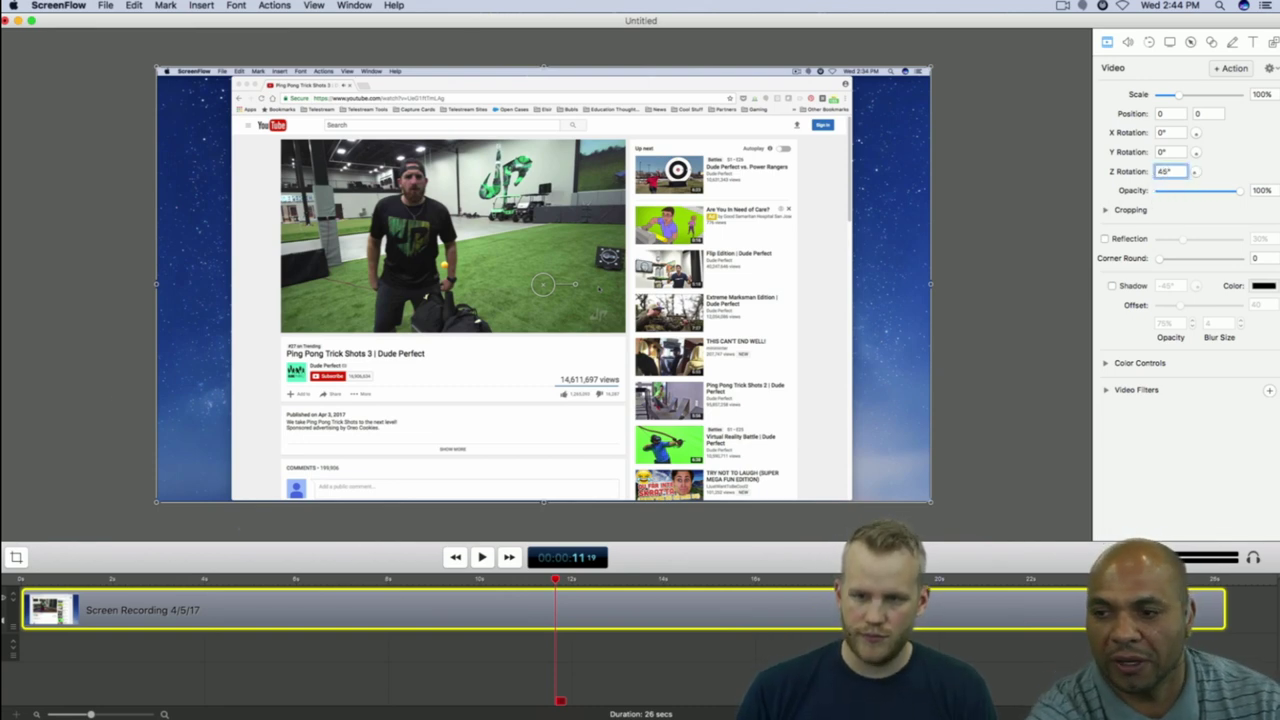
key("Return")
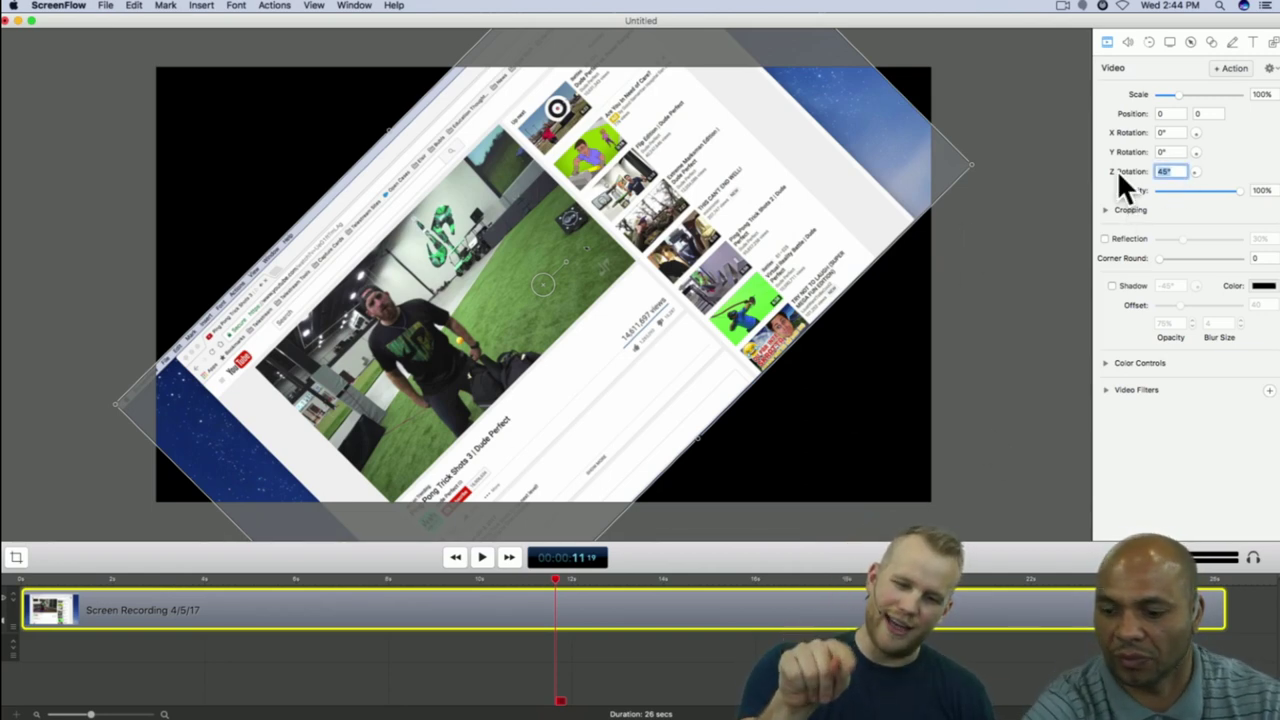
type("0")
key("Return")
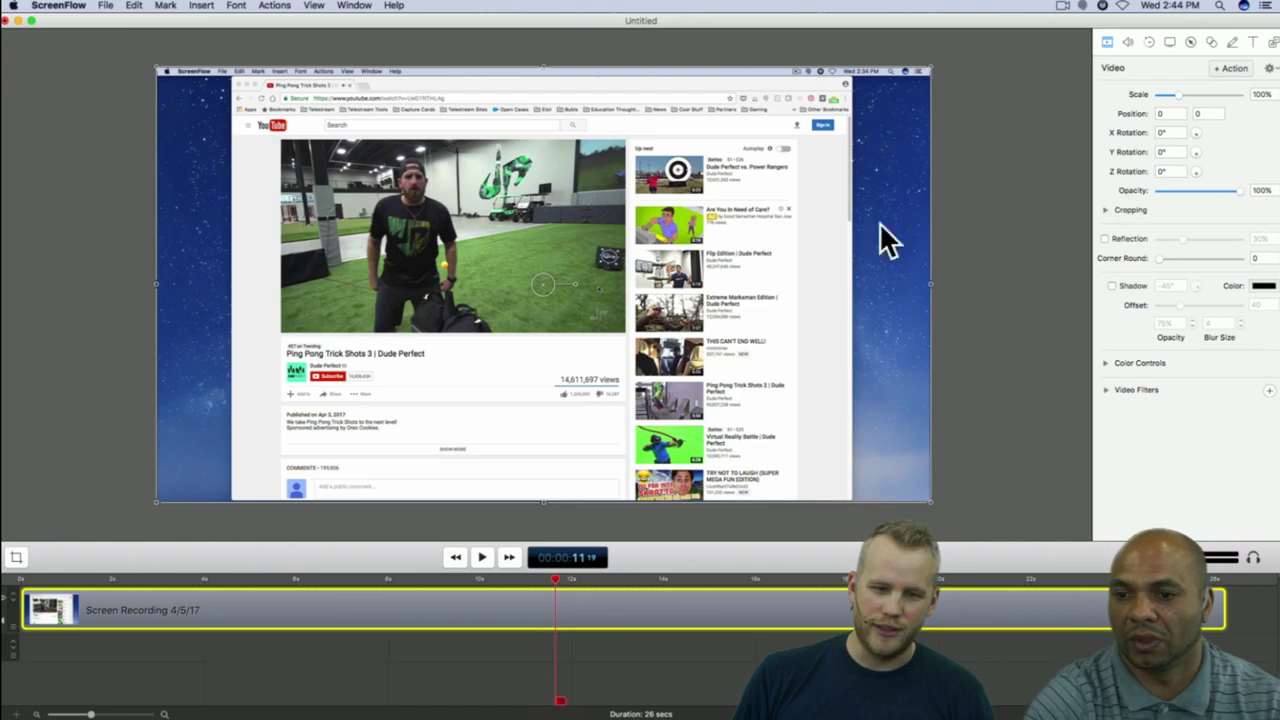
Step: Try rotating the screen recording freehand by about a quarter turn around Z on the canvas and return it to 0°
type("270")
key("Return")
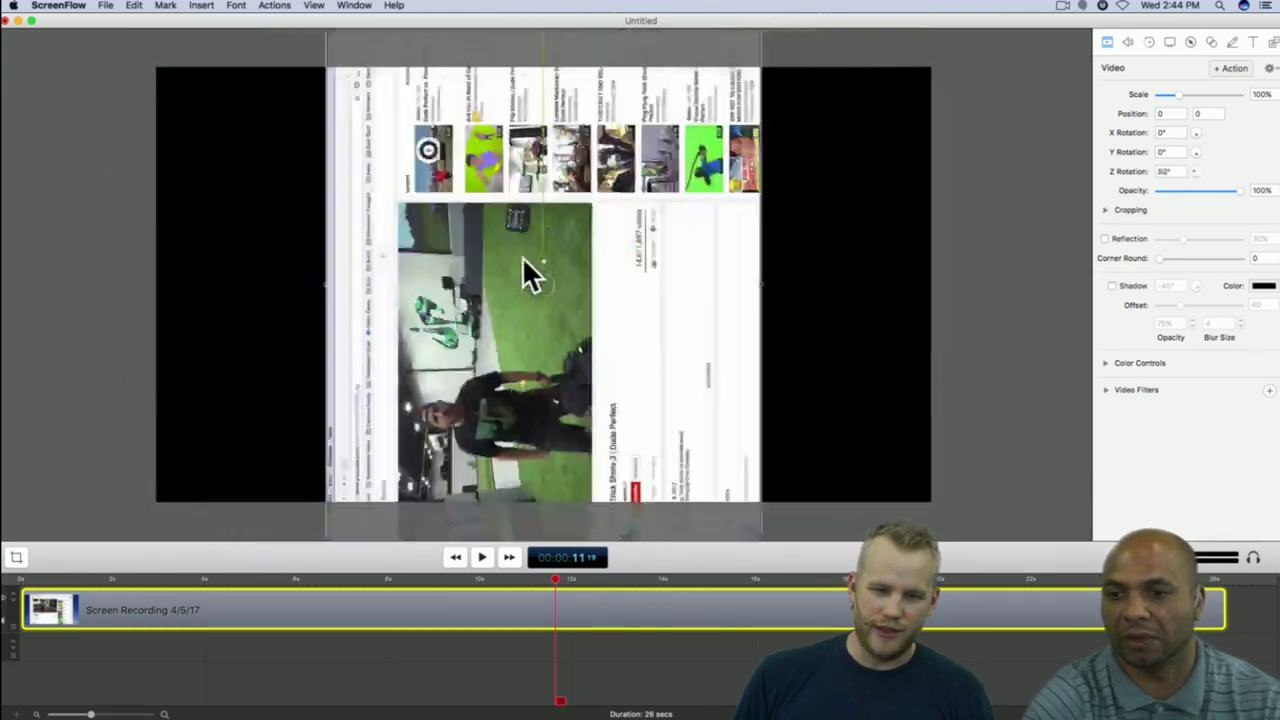
left_click_drag(523, 260, 618, 280)
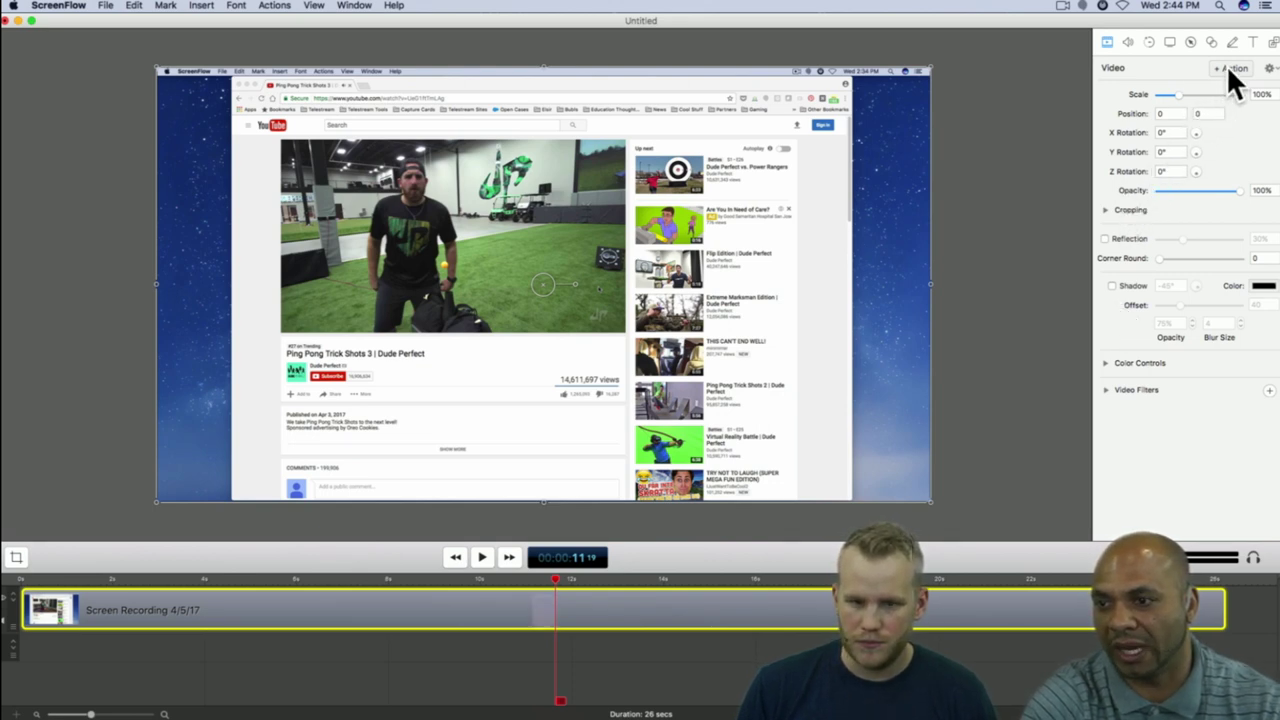
Step: Add a video action ending at 11 seconds 19 frames, set the Z rotation after it to 360°, and play the clip
type("360")
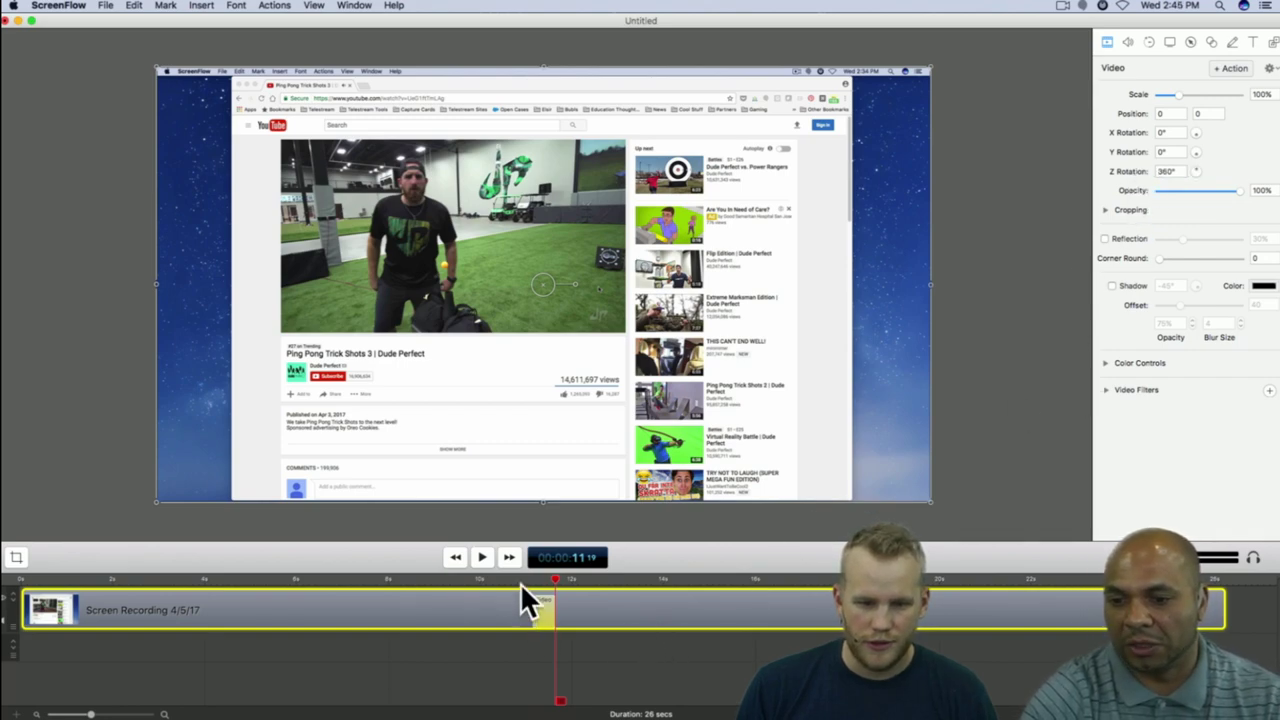
key("space")
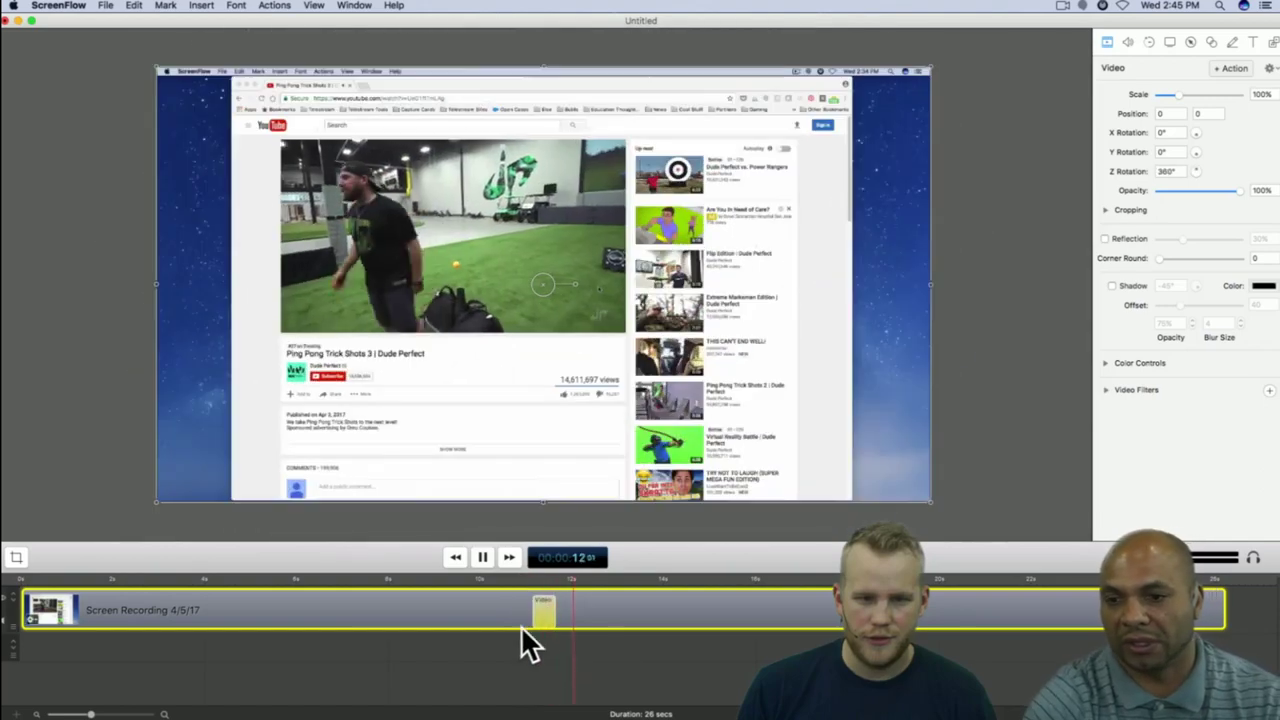
key("space")
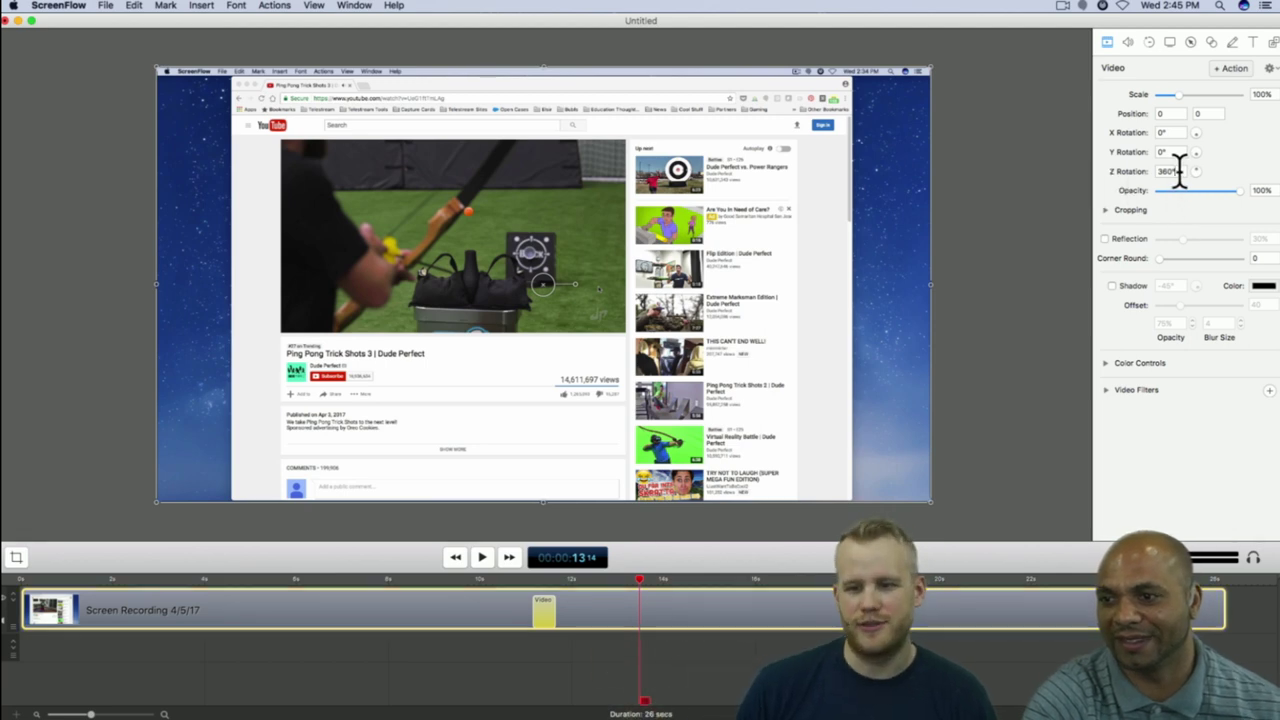
Step: Set the screen recording's Z rotation after the video action to 1080°
type("10")
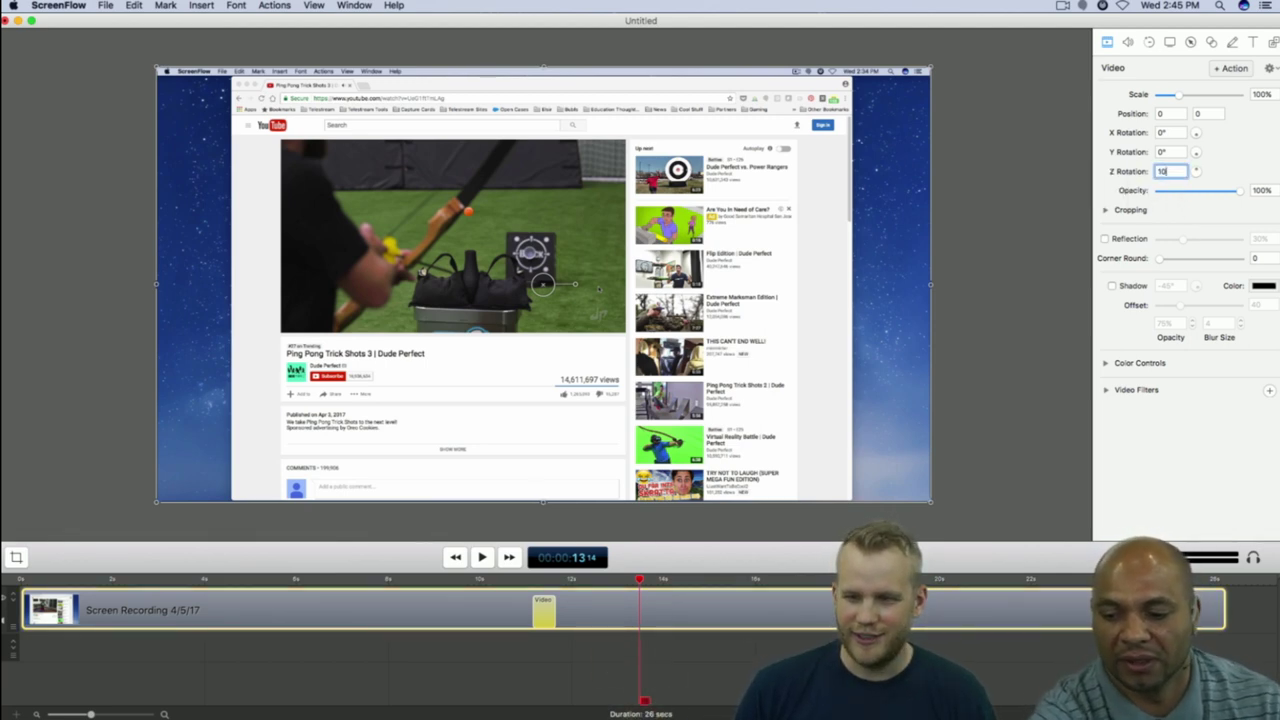
type("80")
key("Return")
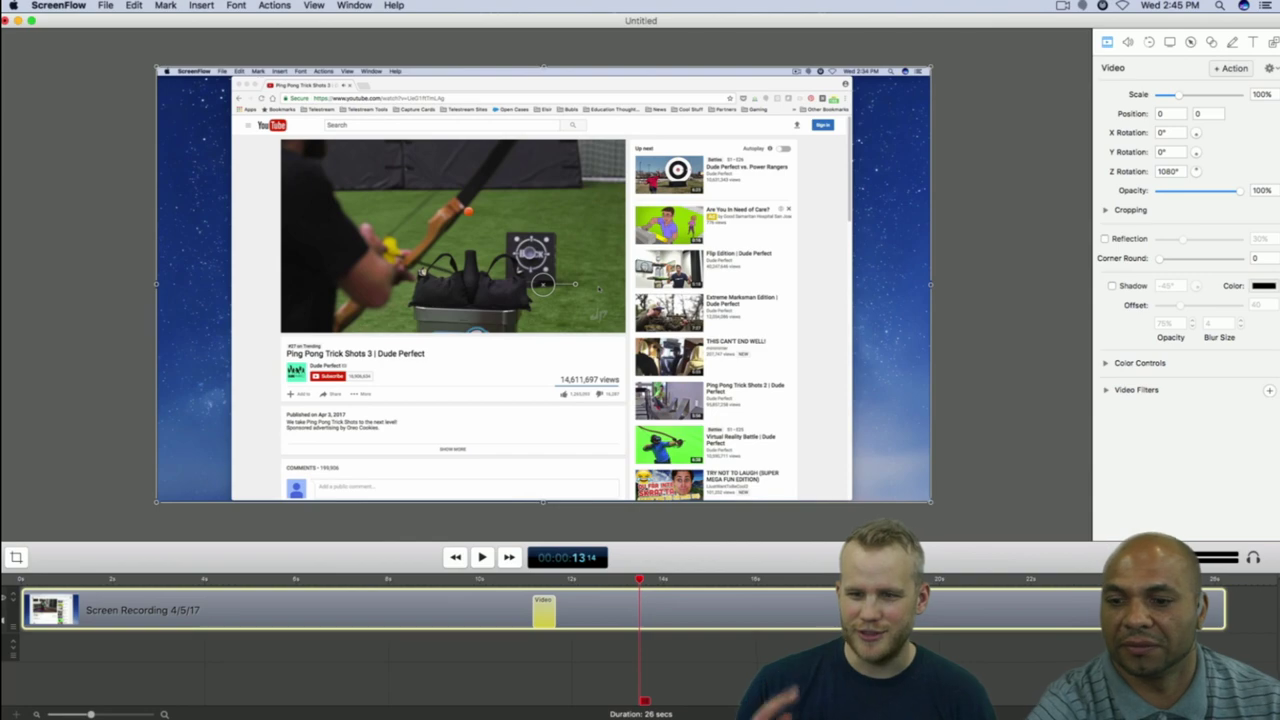
Step: Play the clip twice across the short video action to check the fast Z-axis spin
left_click(526, 581)
key("space")
key("space")
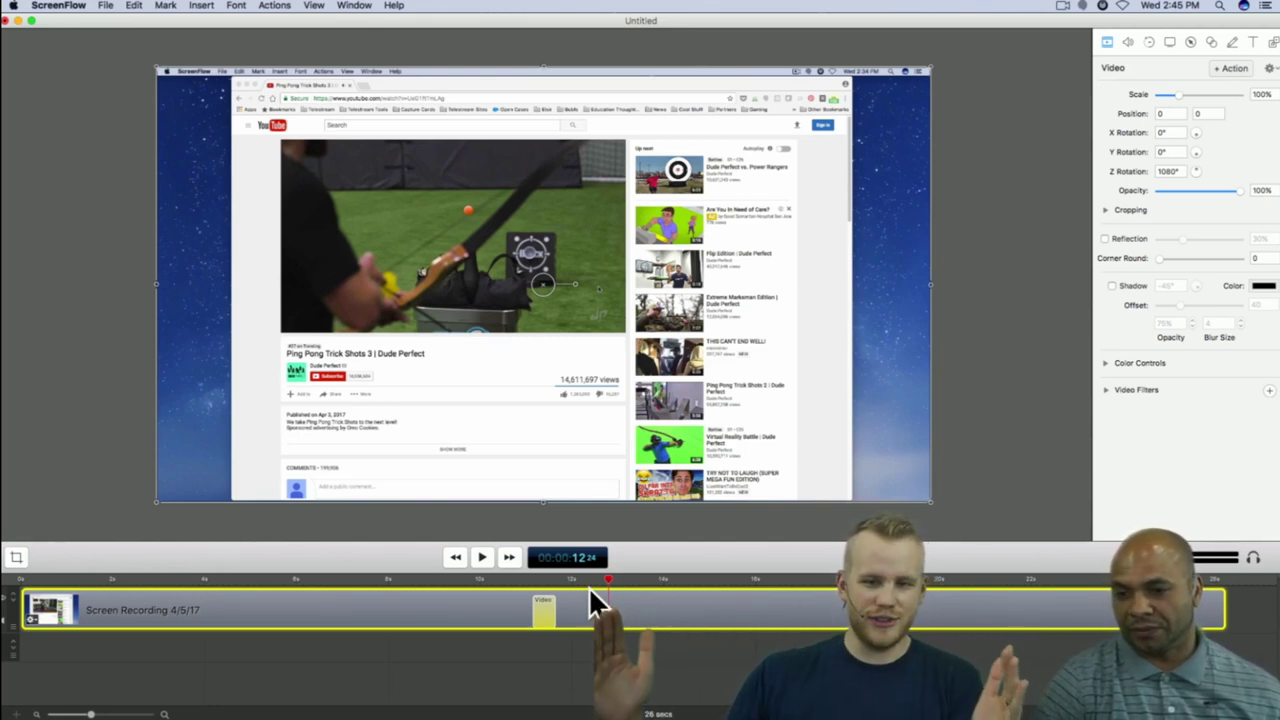
left_click(485, 577)
key("space")
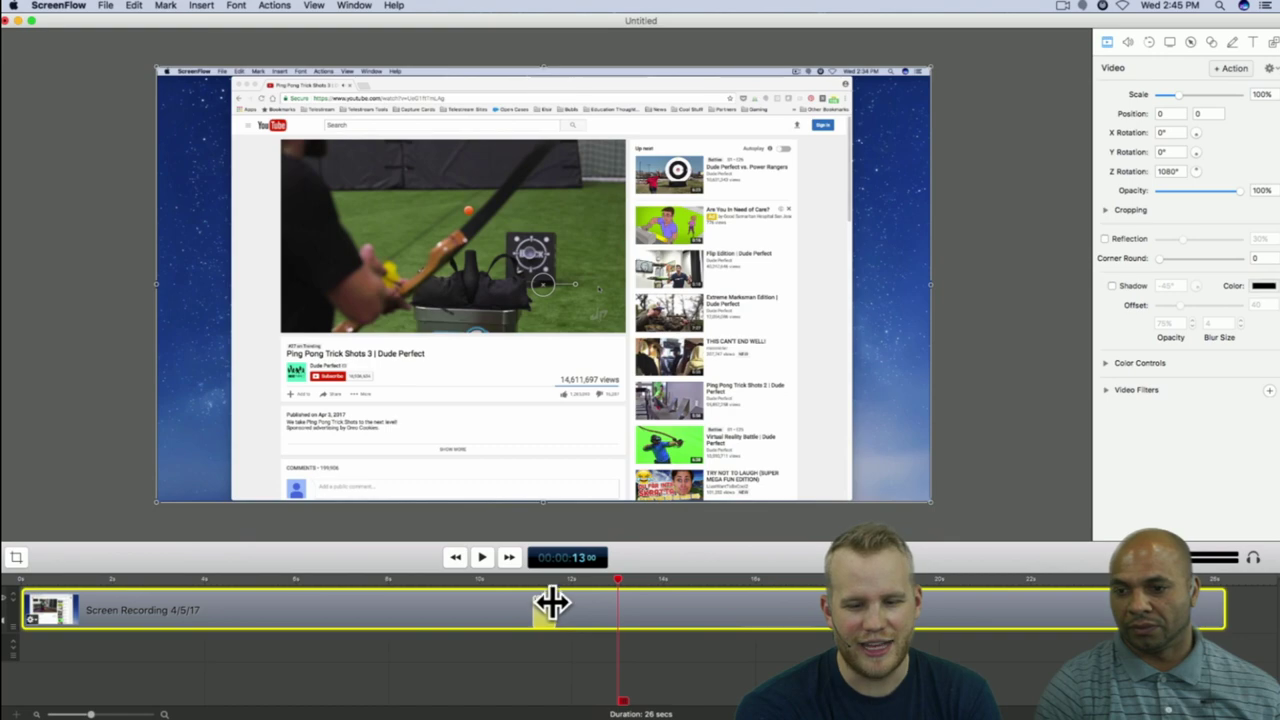
Step: Extend the video action's end to about 17 seconds 18 frames and play the clip across it to check the slower spin
left_click_drag(551, 603, 816, 600)
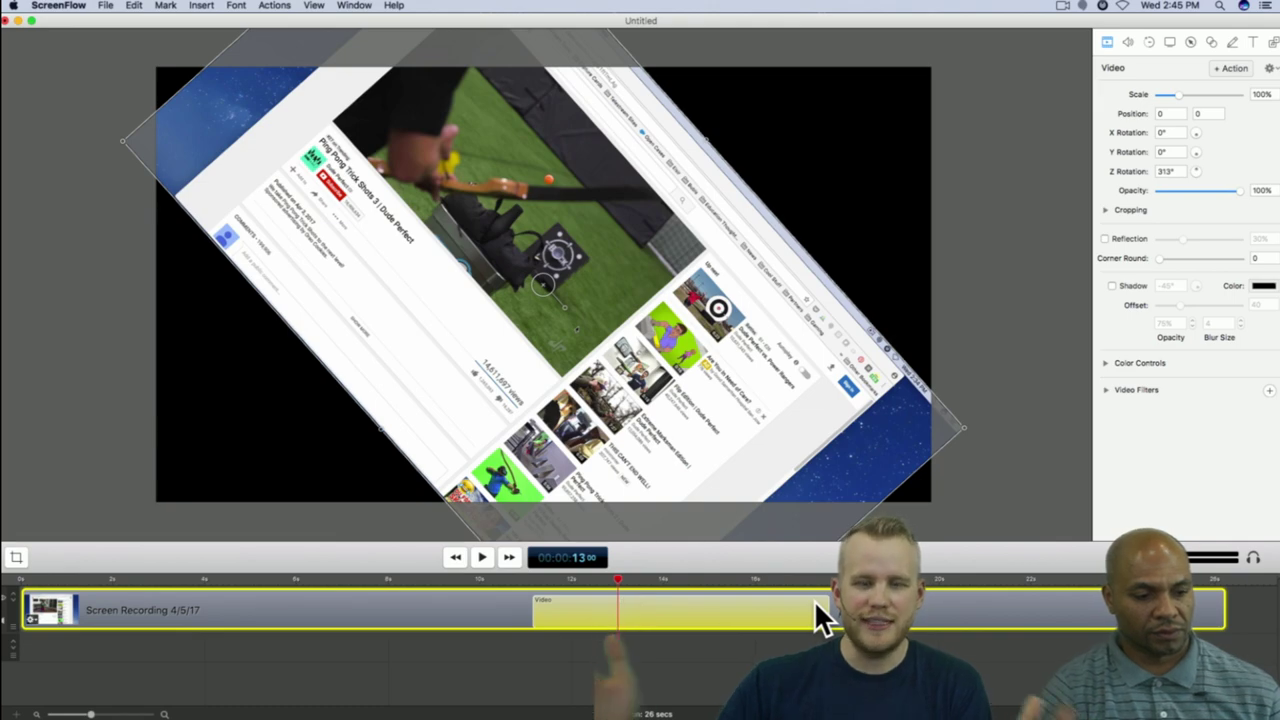
left_click(520, 580)
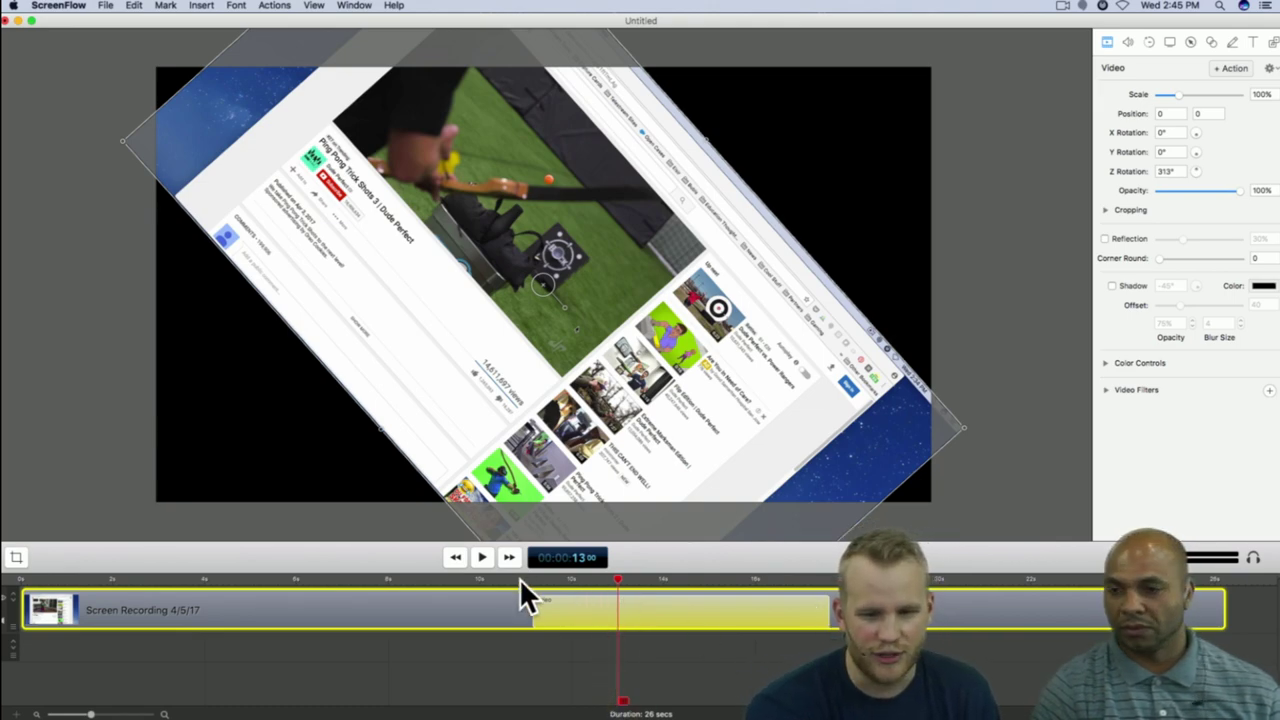
key("space")
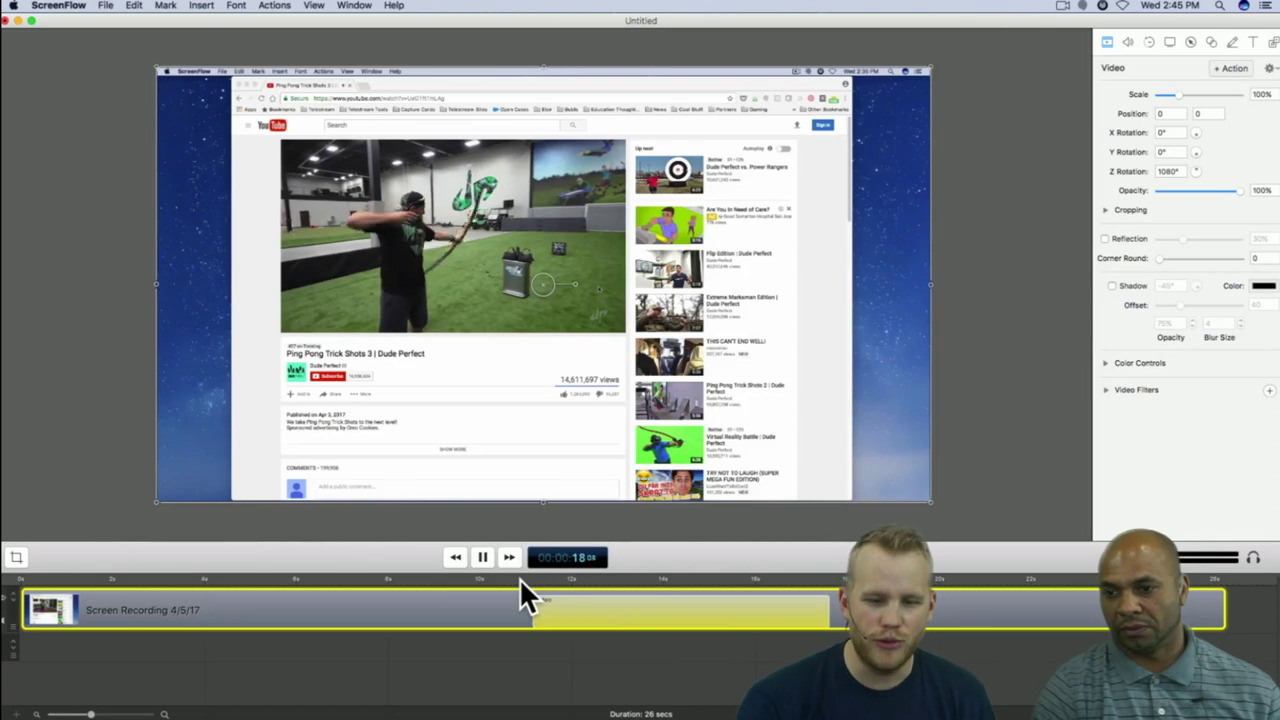
key("space")
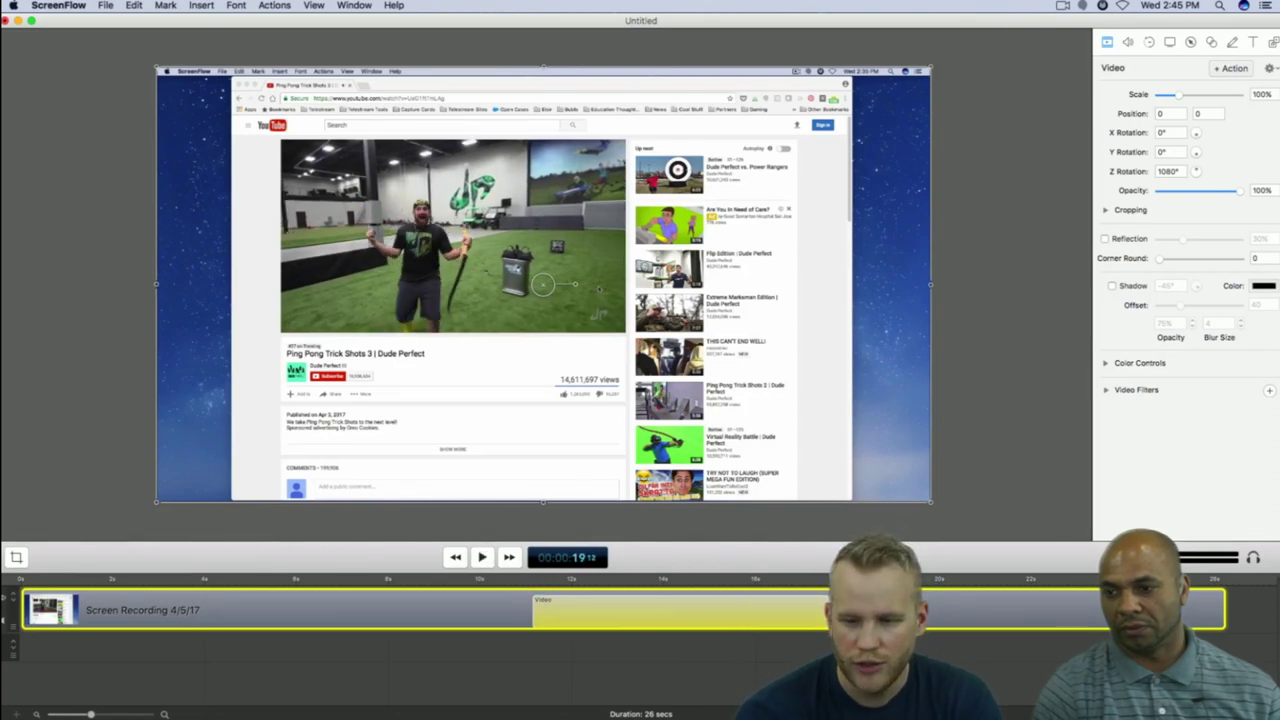
Step: At 17 seconds 18 frames, try a Y rotation of 180° and an X rotation of 540° on the screen recording
left_click(829, 578)
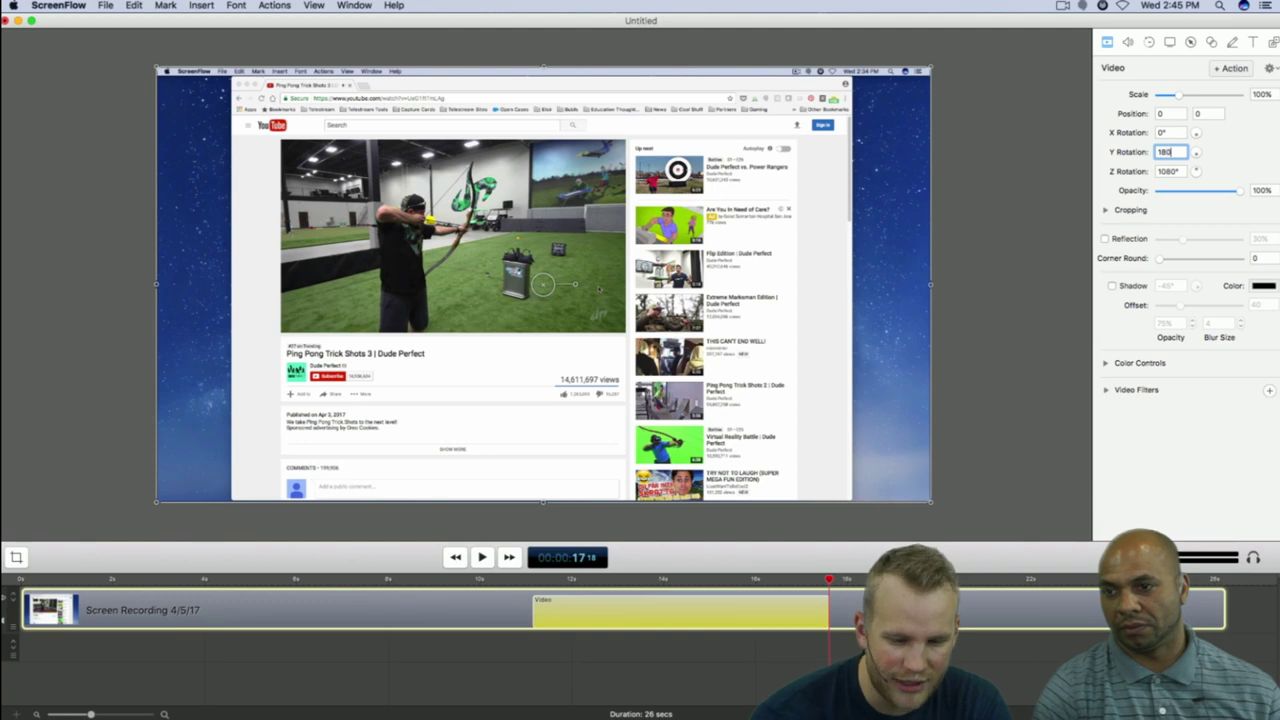
key("Return")
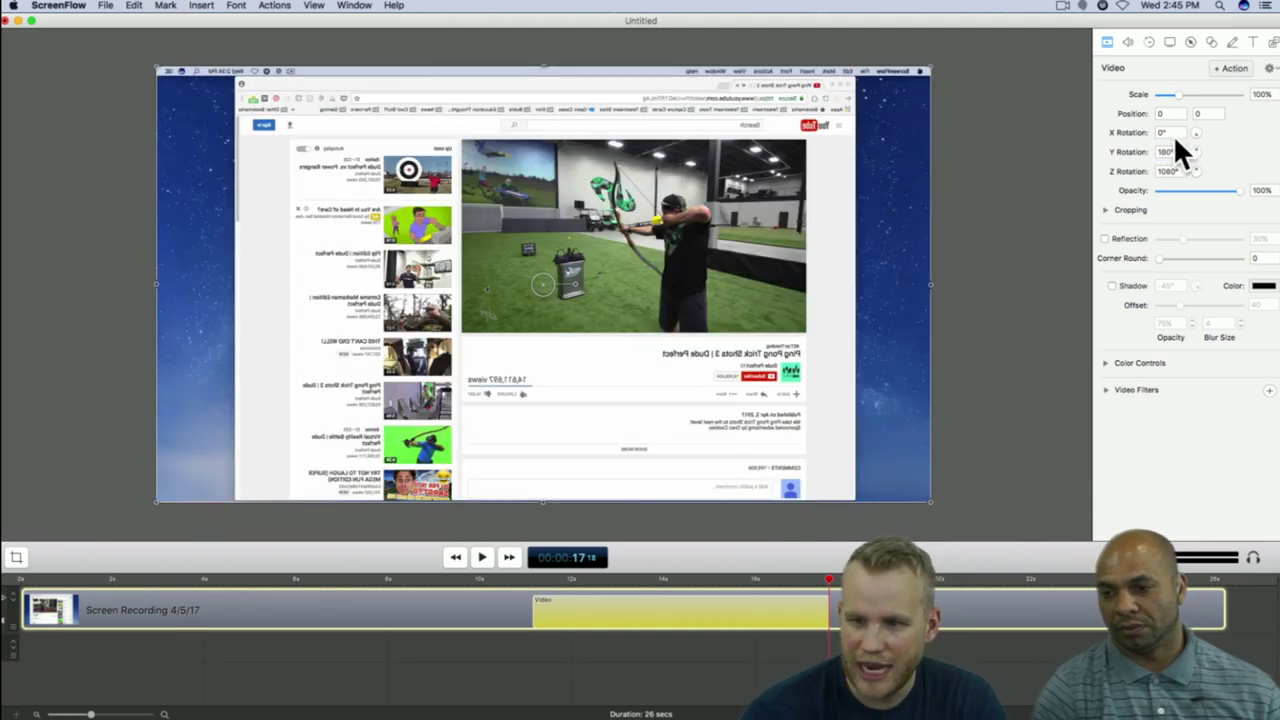
type("1")
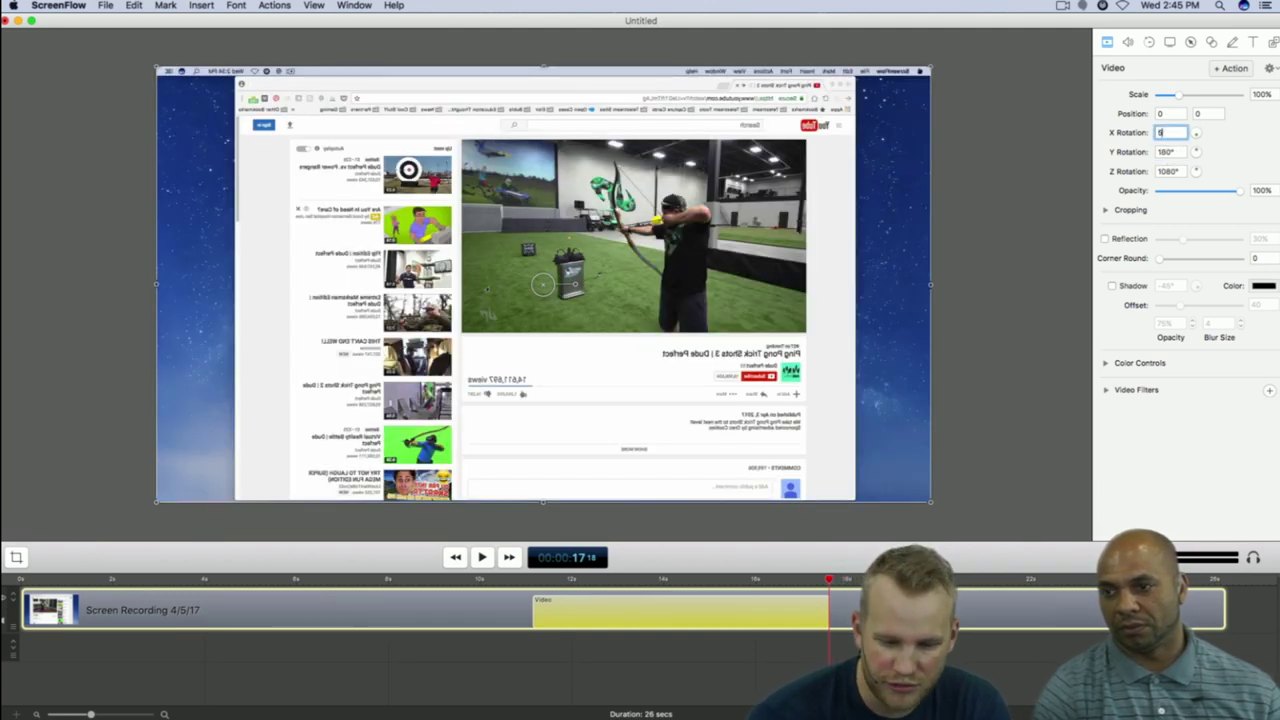
key("Return")
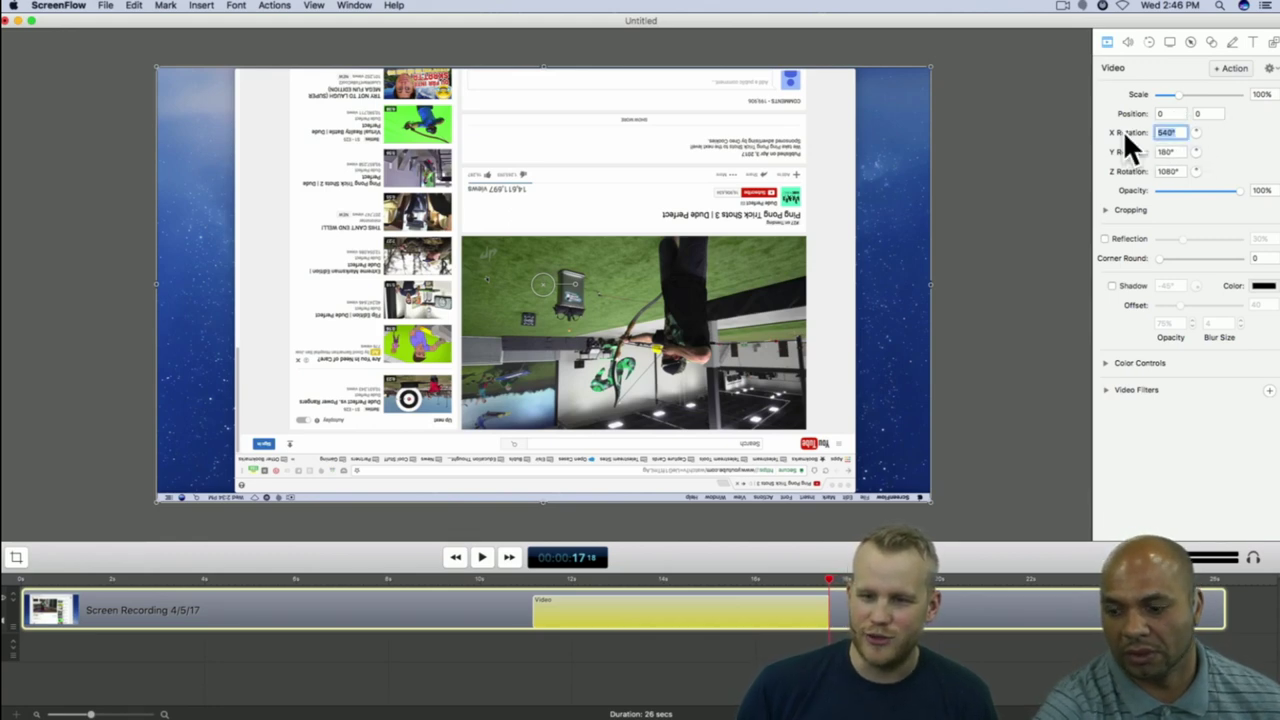
Step: Set the screen recording's X rotation to 720° and its Y rotation to 360° at the end of the video action
type("720")
key("Return")
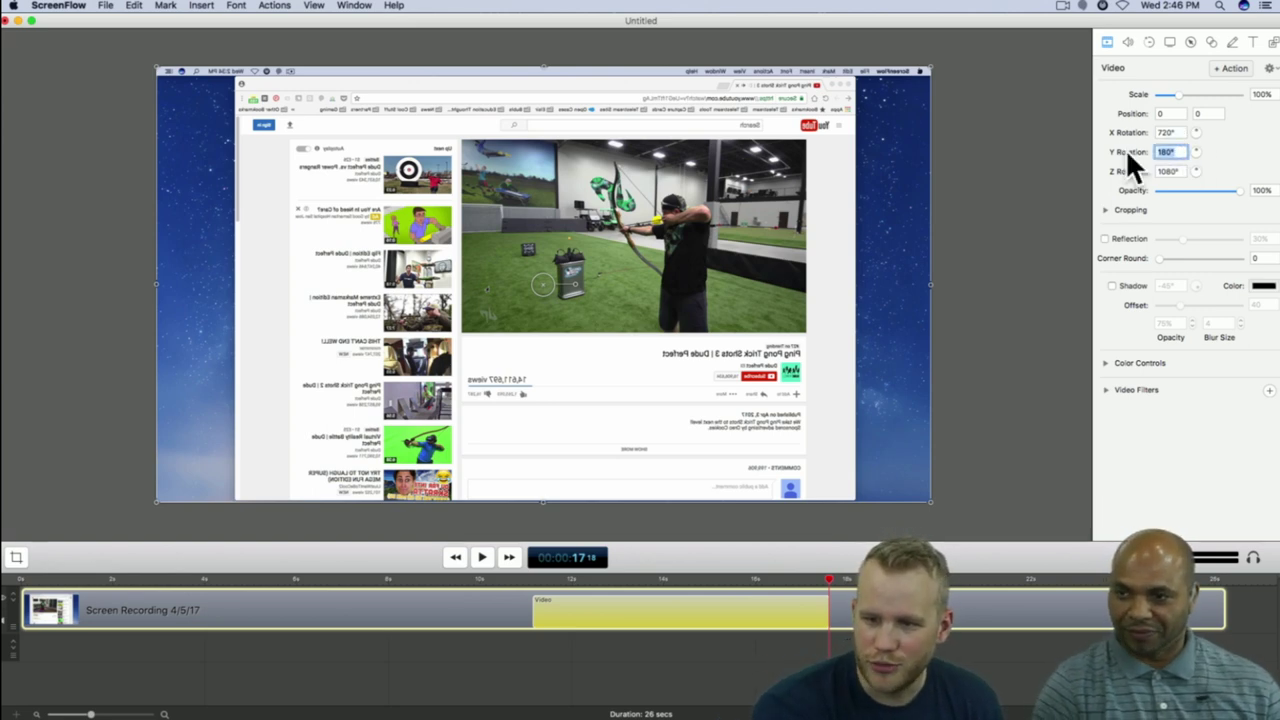
type("360")
key("Return")
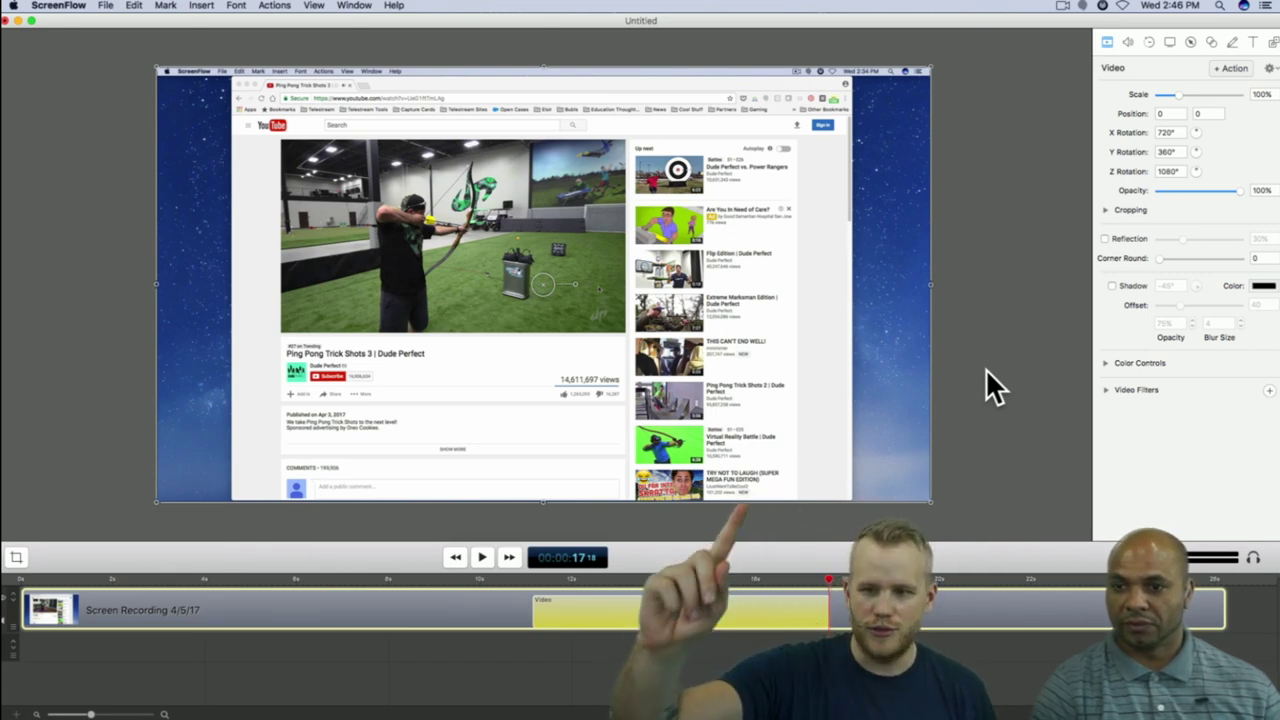
Step: Play the clip from about 9 seconds past the end of the video action to check the combined X, Y and Z spin
left_click(437, 578)
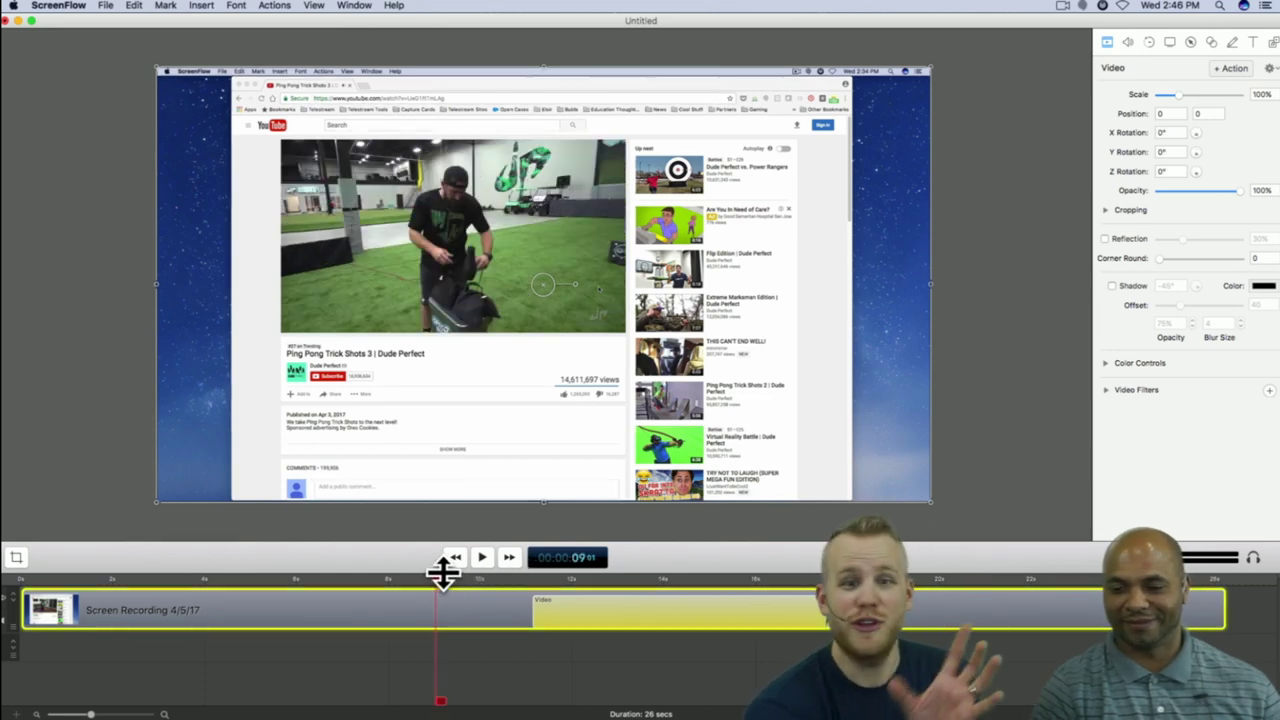
key("space")
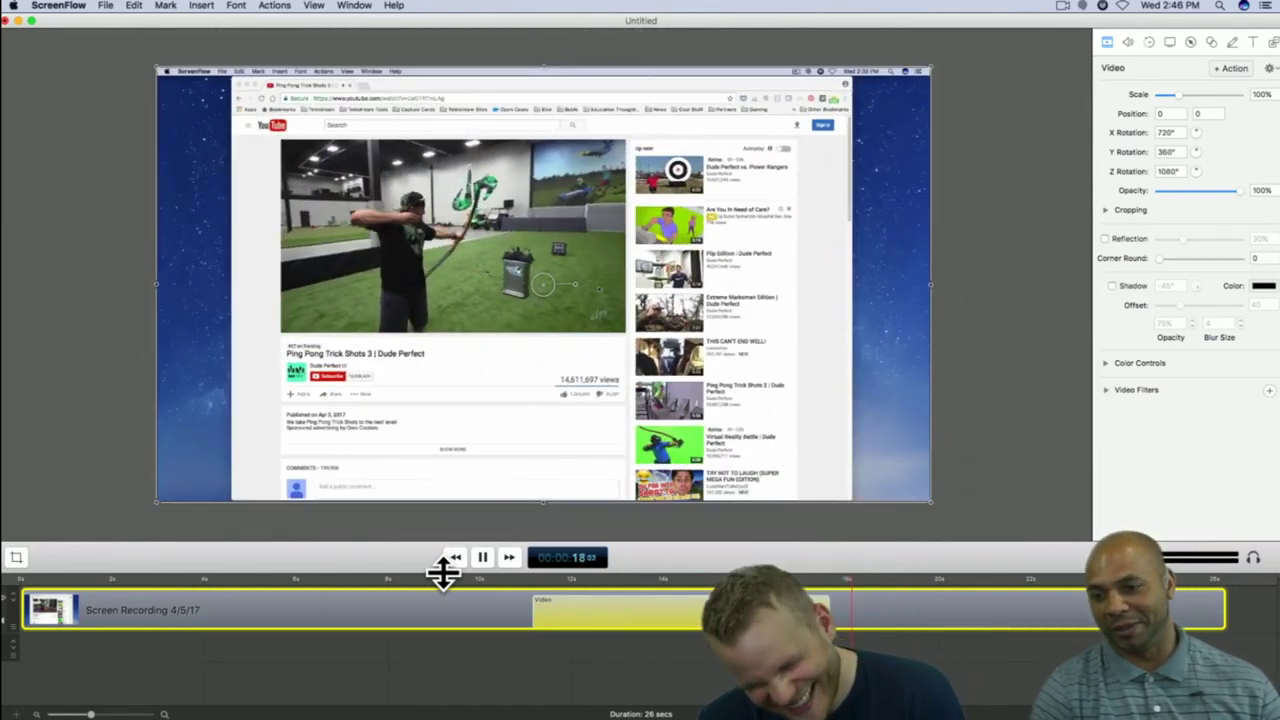
key("space")
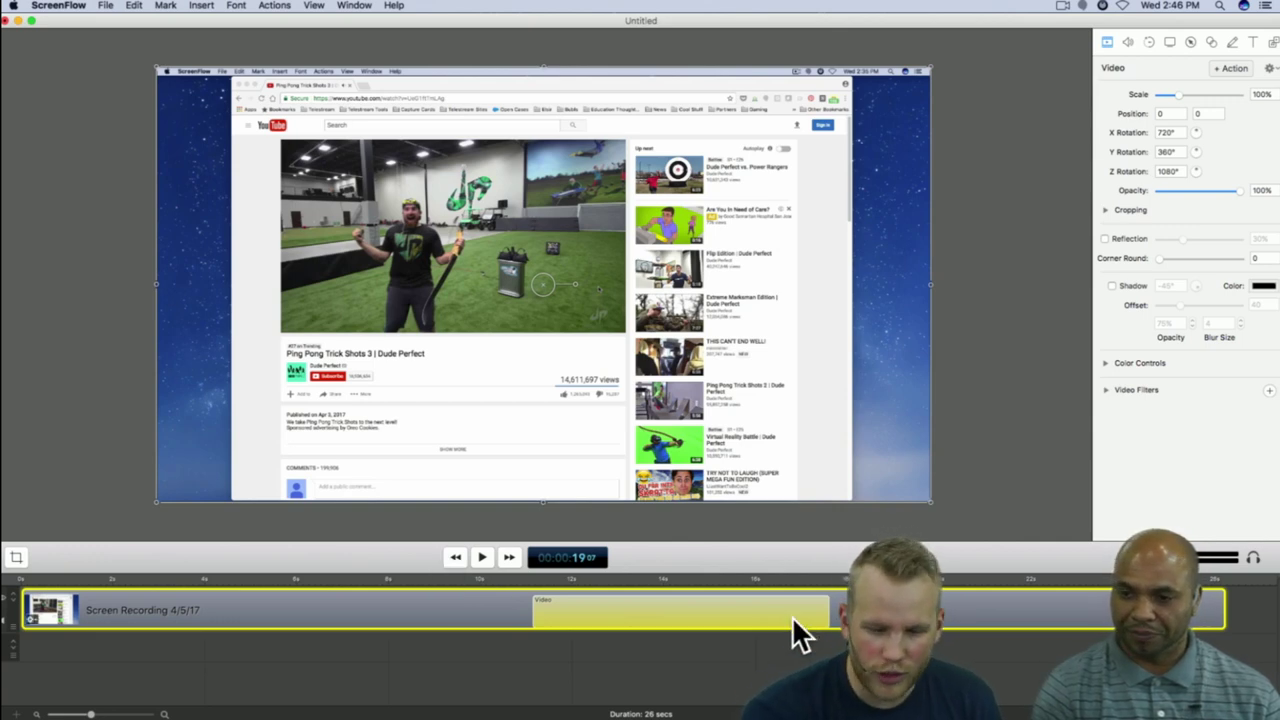
Step: Delete the video action, then duplicate the screen recording and align both copies at the start of the timeline on separate tracks
key("Delete")
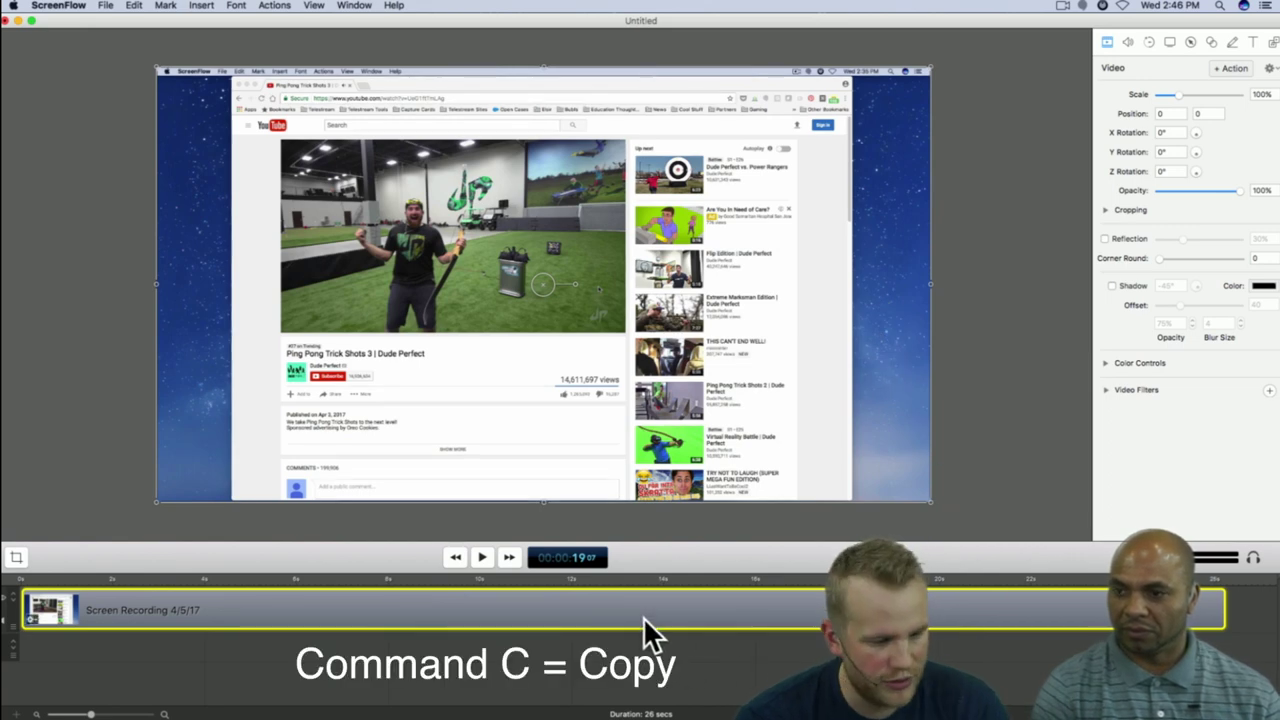
key("super+v")
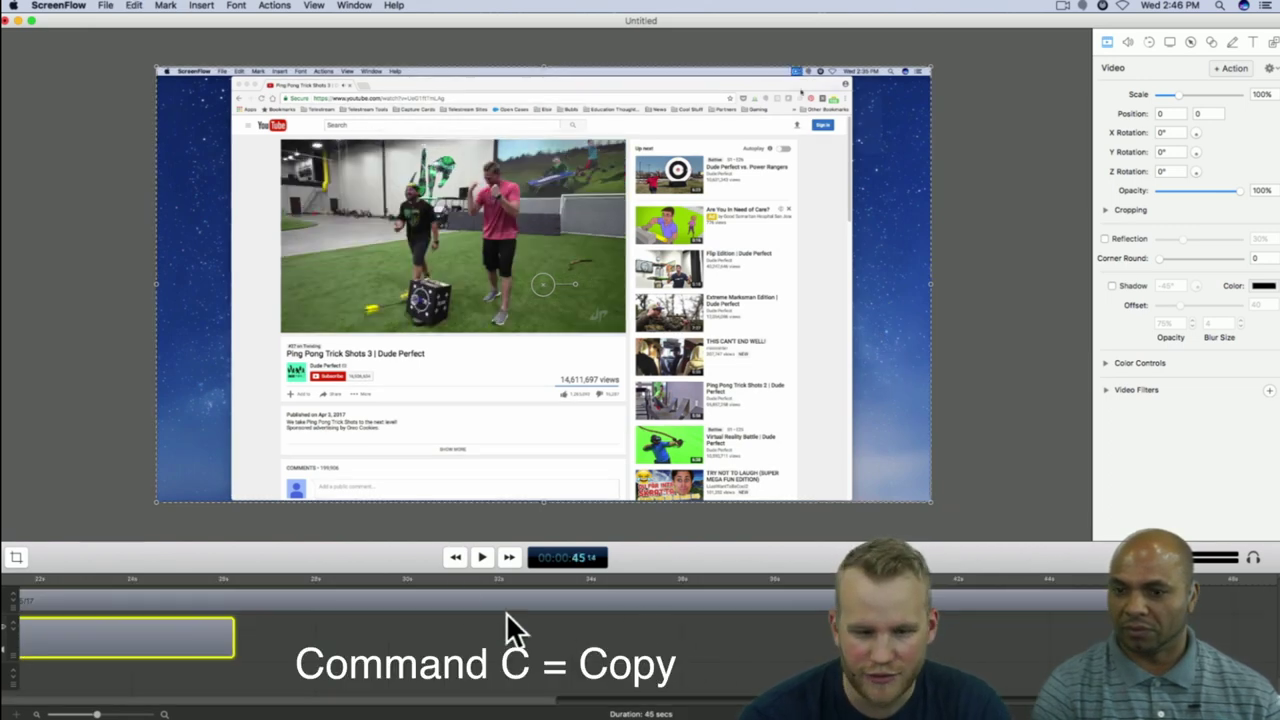
left_click(648, 704)
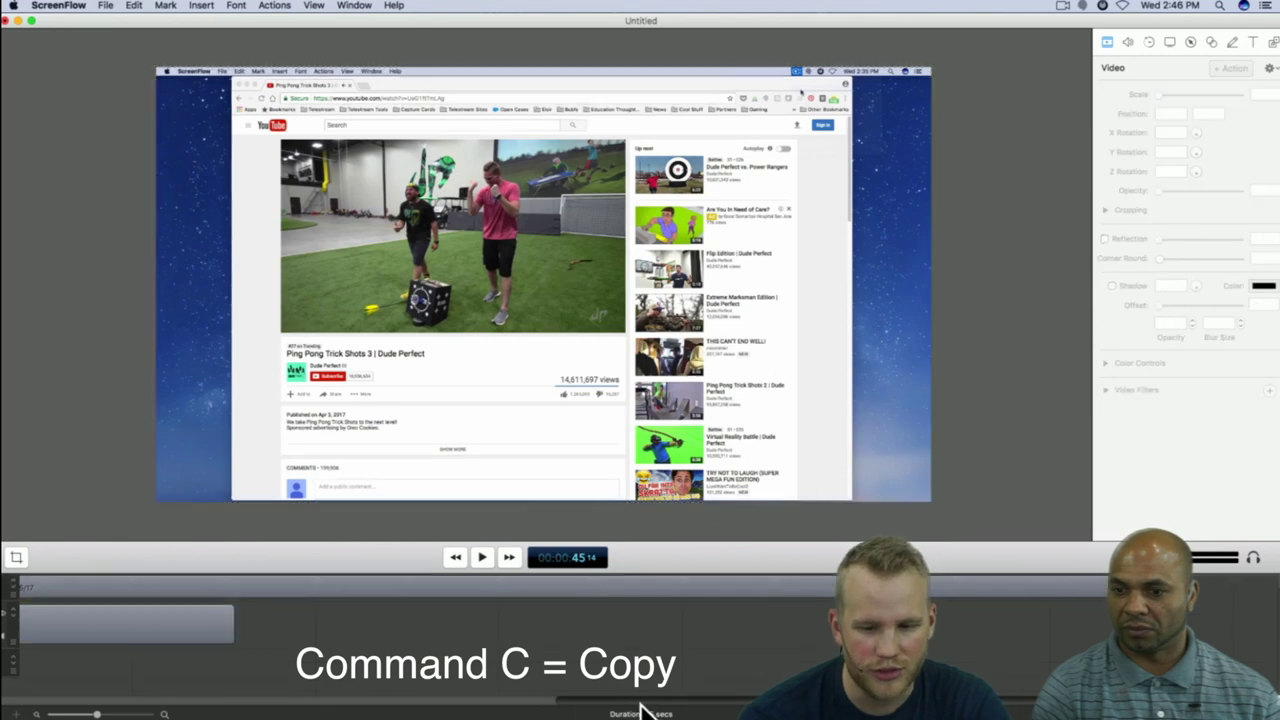
left_click_drag(640, 708, 86, 700)
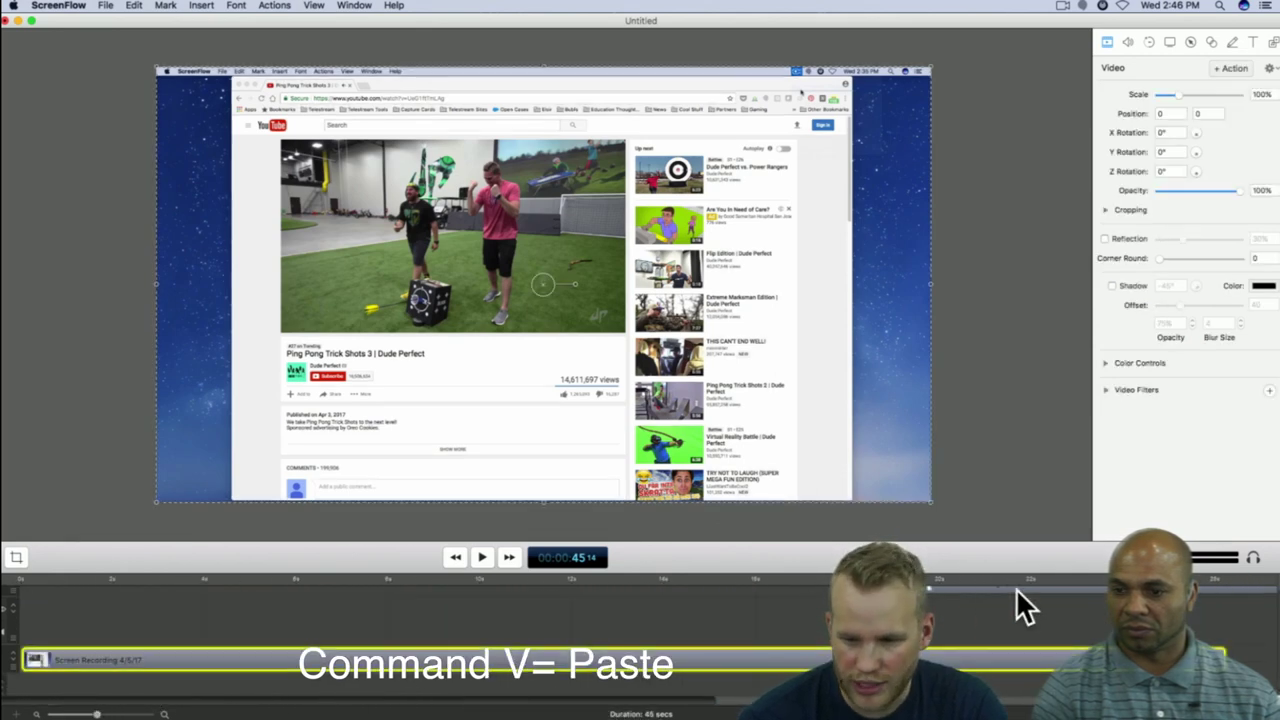
left_click_drag(1008, 589, 95, 613)
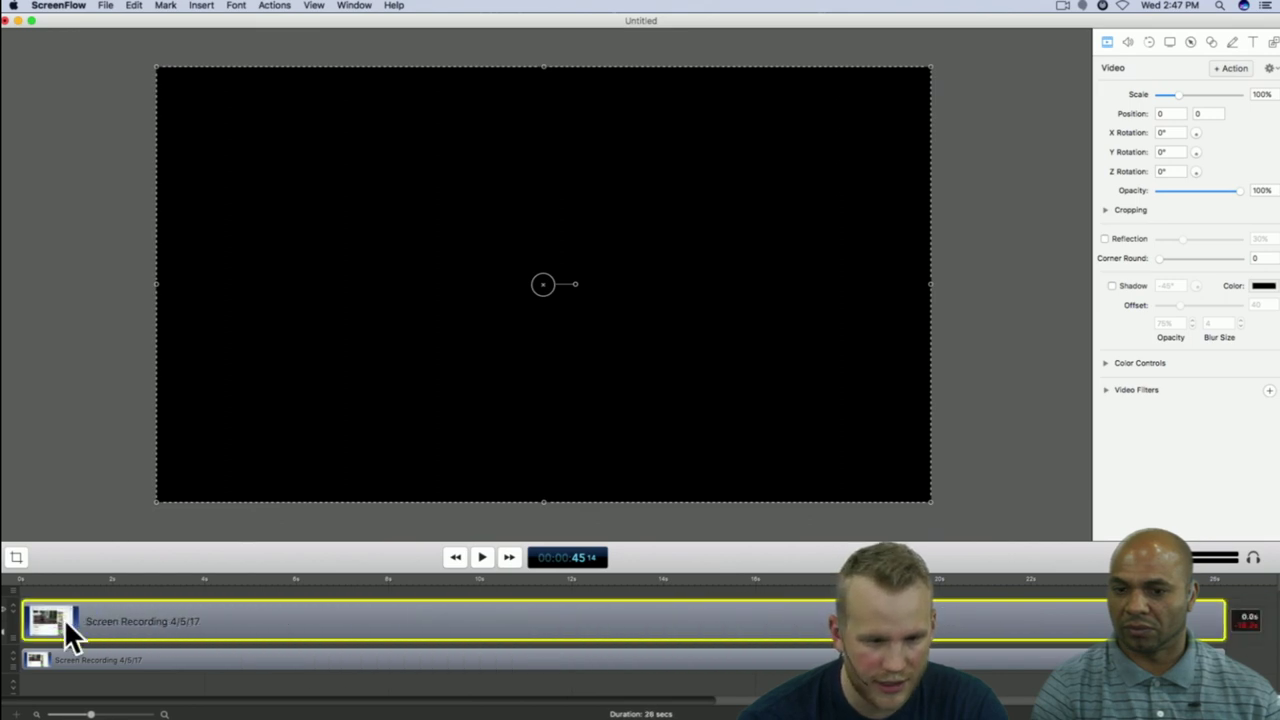
Step: At 3 seconds 18 frames, scale the upper-track copy to about 54% and place it on the left half of the canvas
left_click(187, 578)
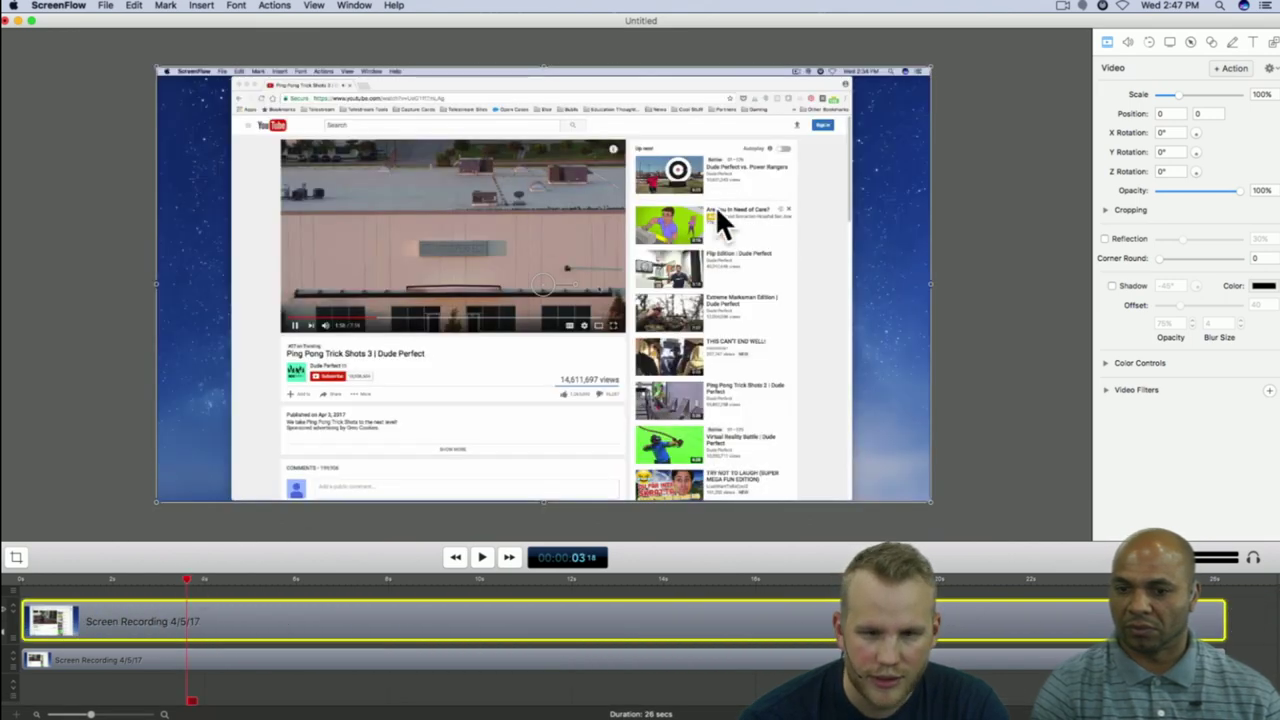
left_click_drag(934, 67, 567, 265)
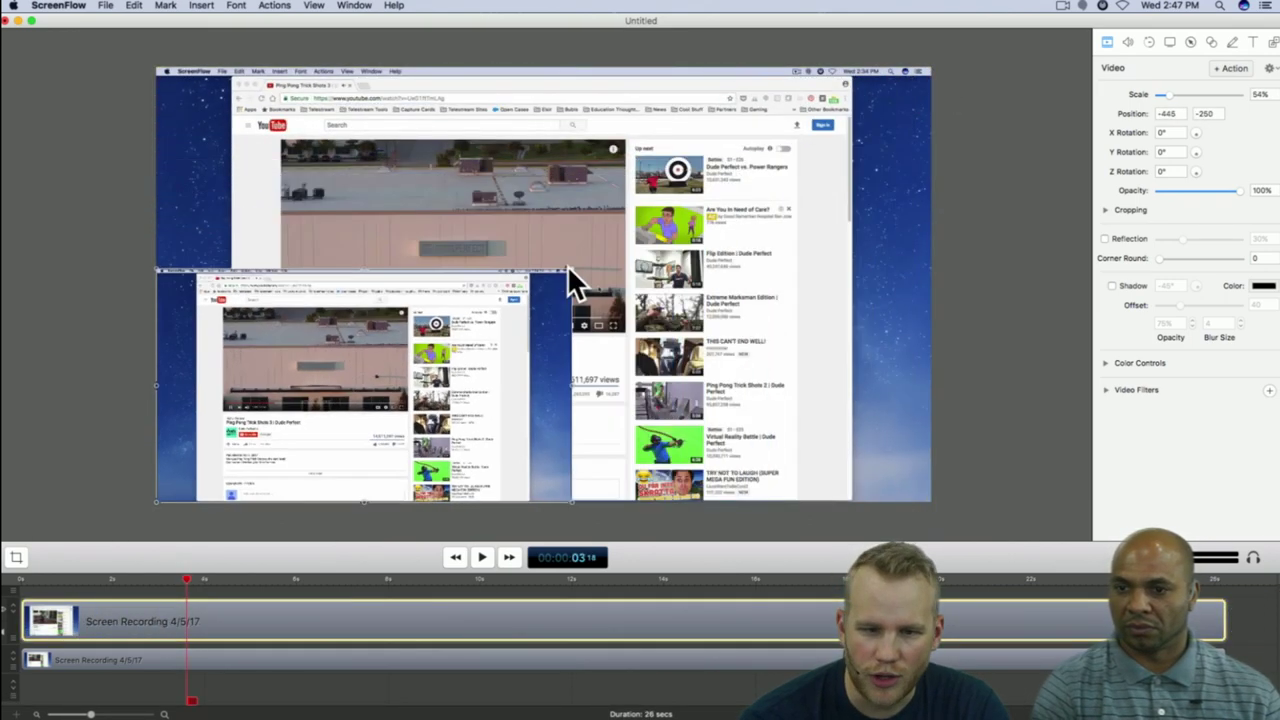
left_click_drag(491, 341, 477, 231)
Step: Scale the lower-track copy to about 44% and place it on the right half of the canvas
left_click(681, 305)
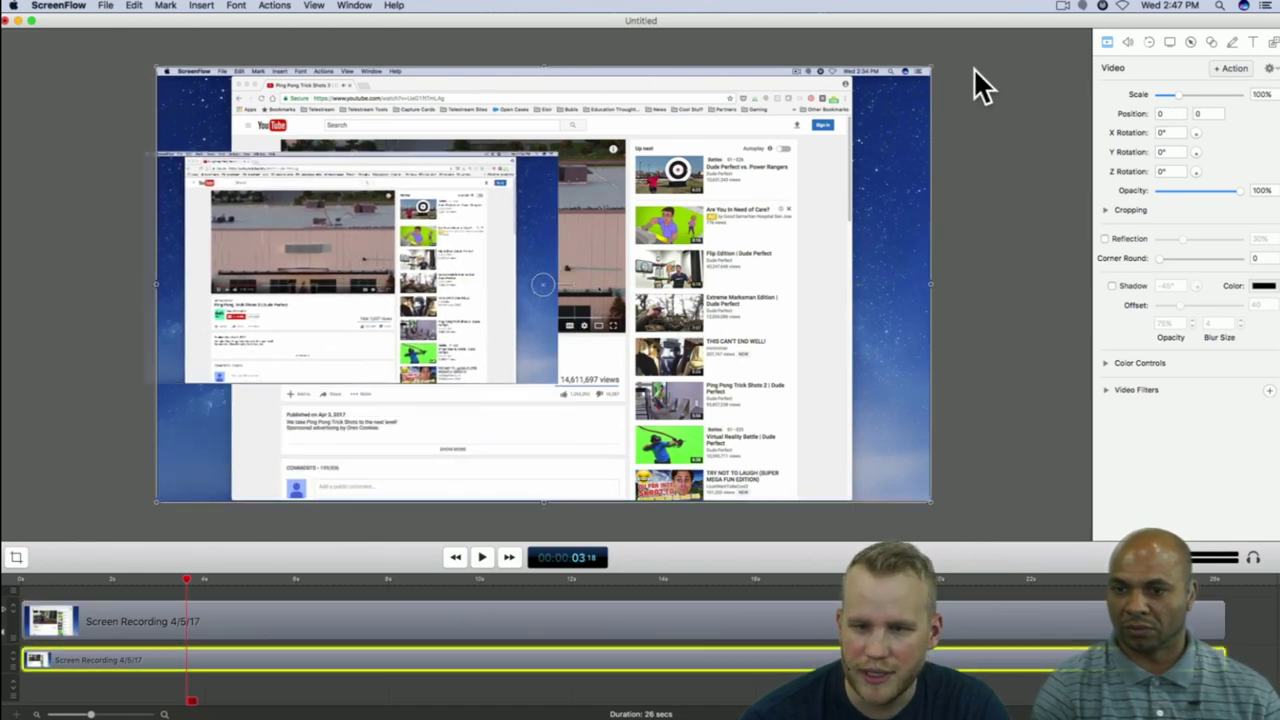
left_click_drag(931, 70, 520, 296)
left_click_drag(462, 412, 857, 309)
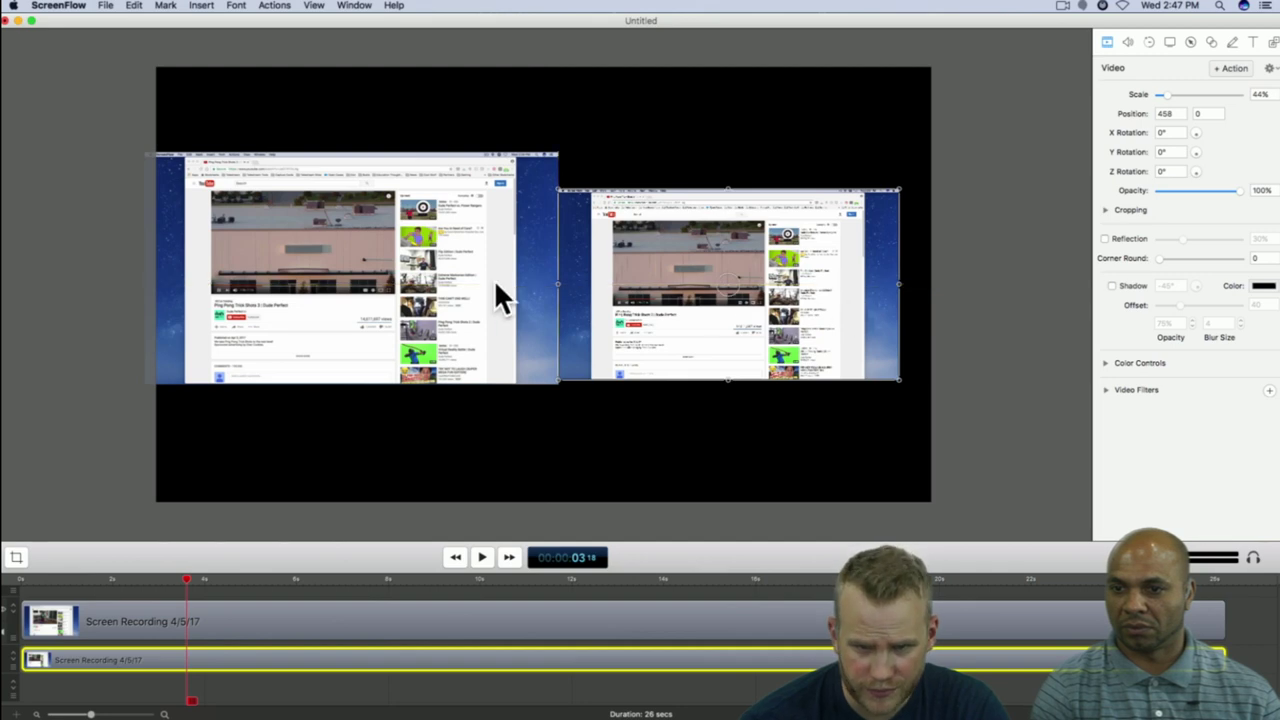
Step: Shrink the left copy to about 46% and position the right copy at 453, 13 so the two sit side by side
left_click(539, 152)
left_click_drag(560, 150, 485, 214)
left_click_drag(714, 254, 714, 244)
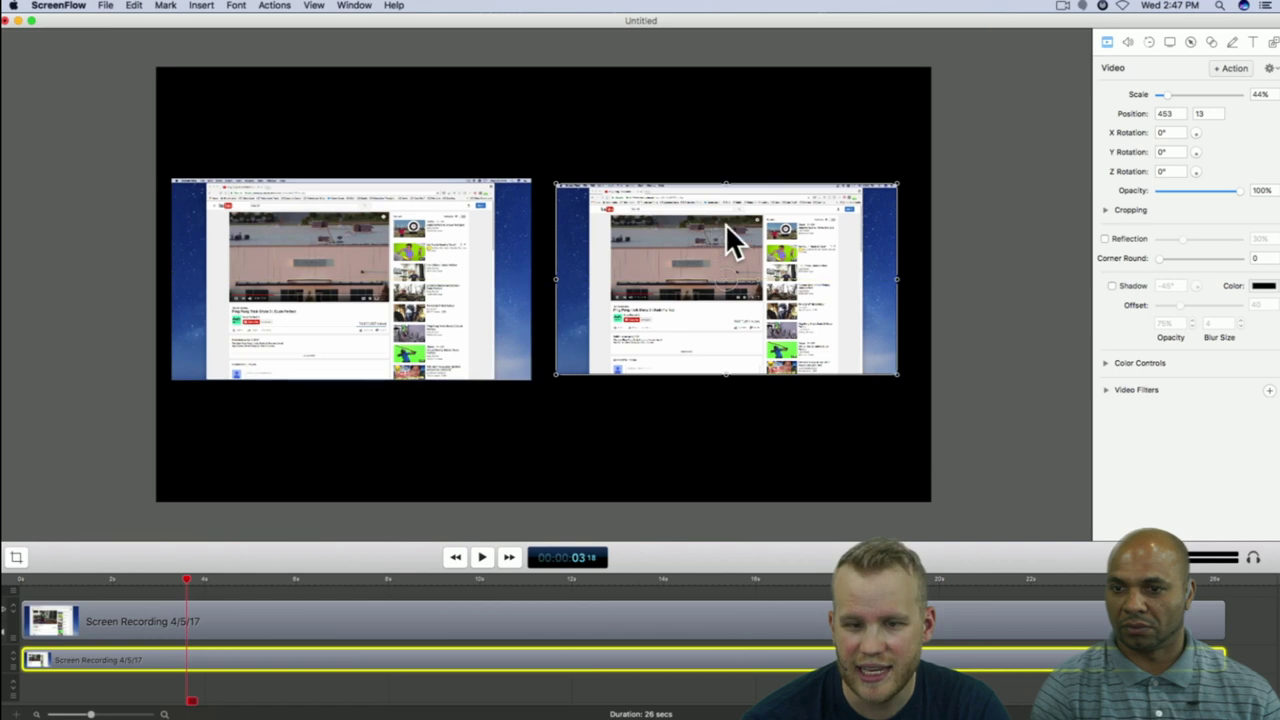
Step: Match the right copy's scale to the left copy's, trying 46% and then entering the exact value 46.354%
left_click(430, 228)
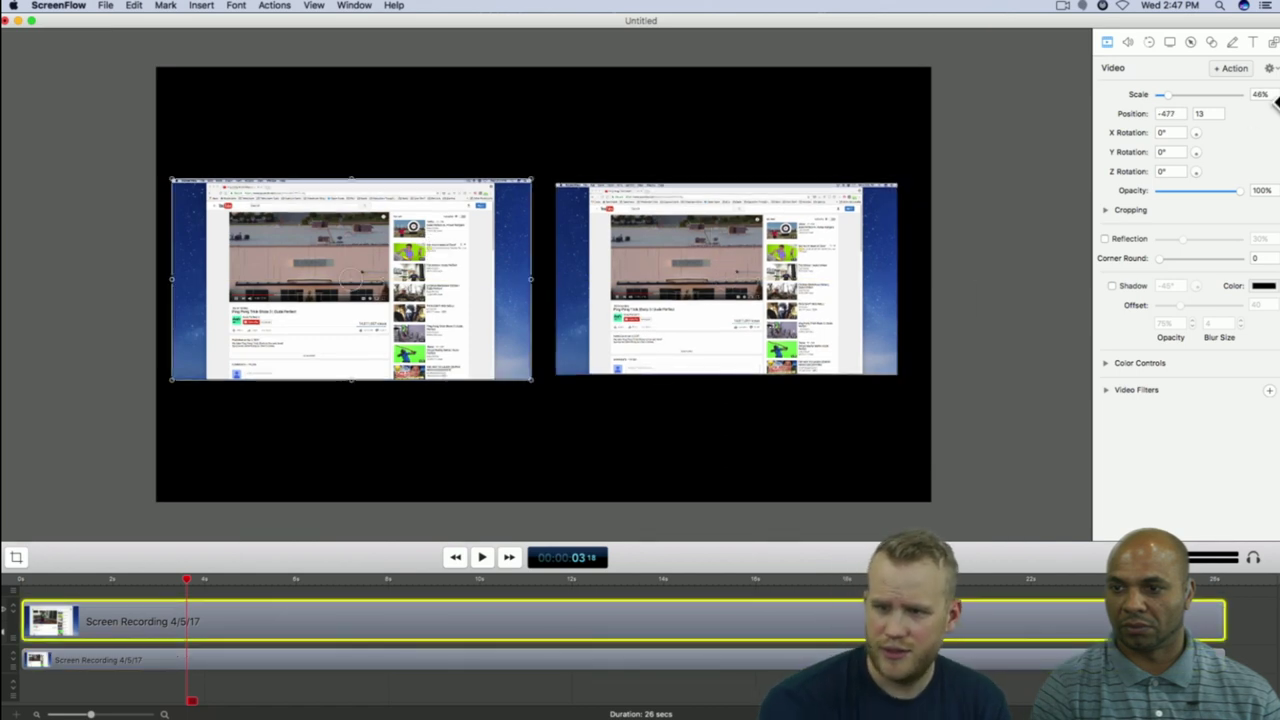
left_click(815, 250)
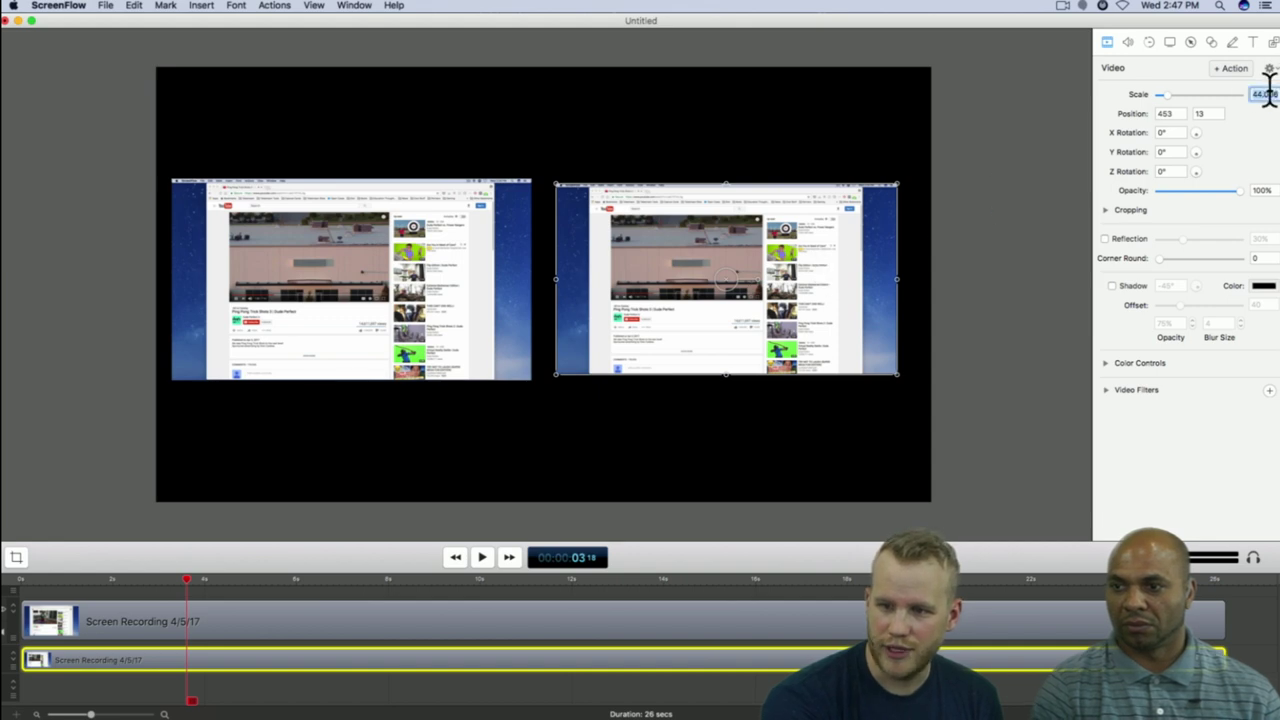
type("46")
key("Return")
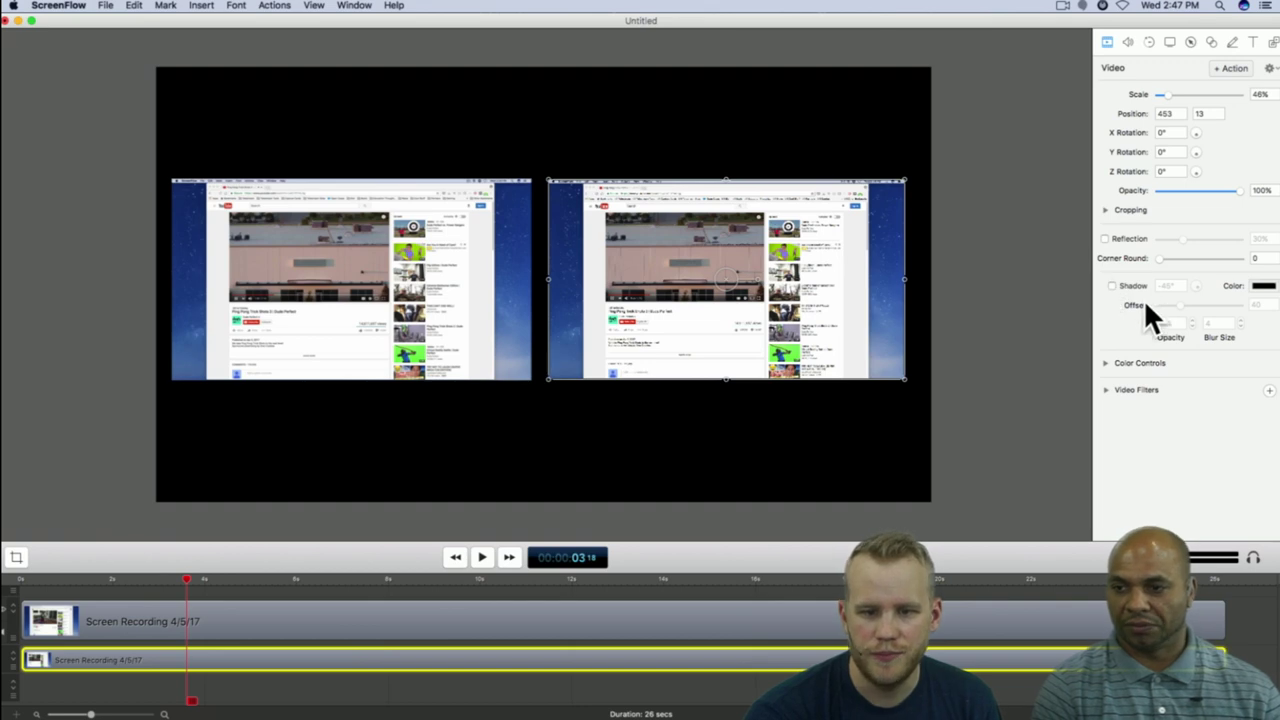
left_click(1061, 315)
left_click(486, 300)
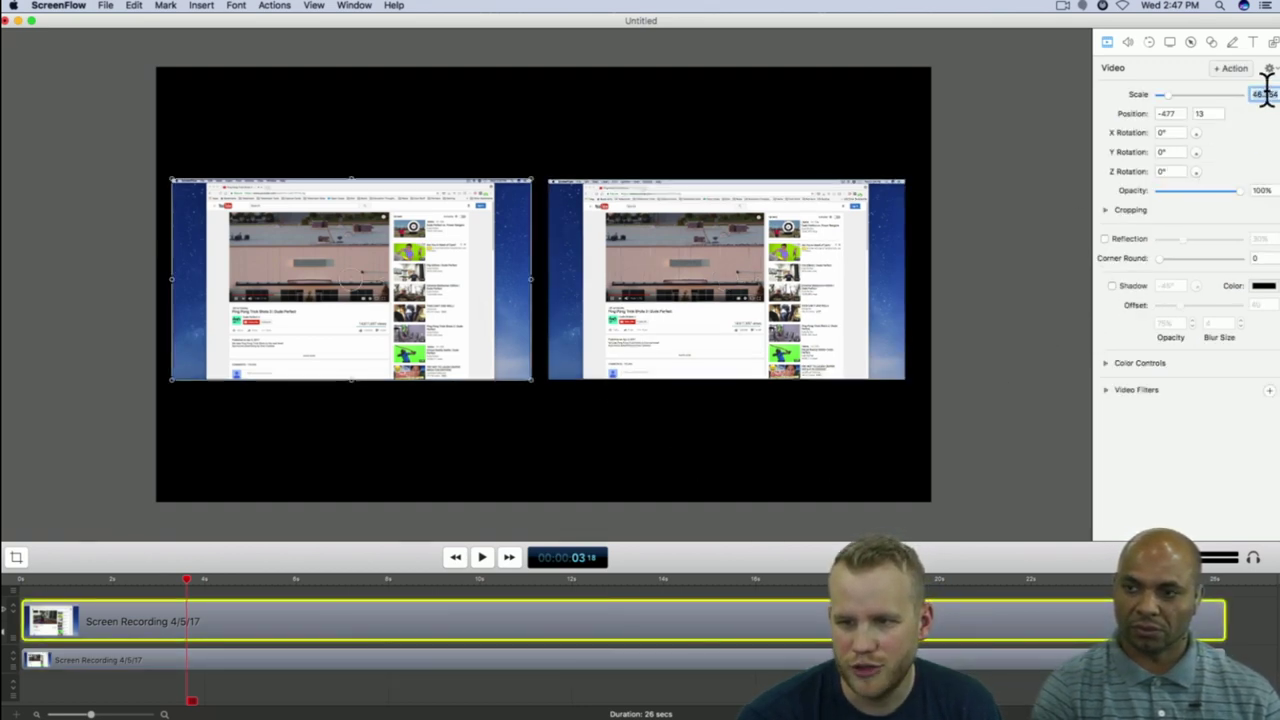
left_click(845, 250, "shift")
left_click(878, 255)
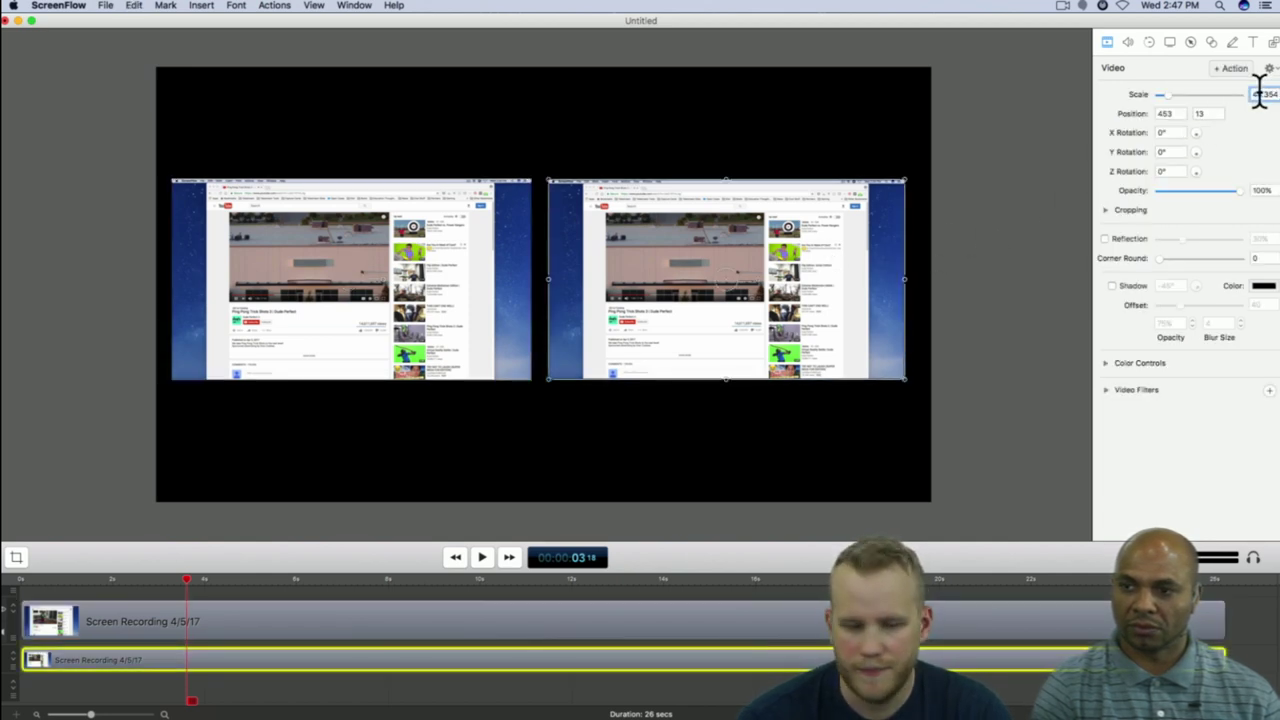
left_click(1045, 250)
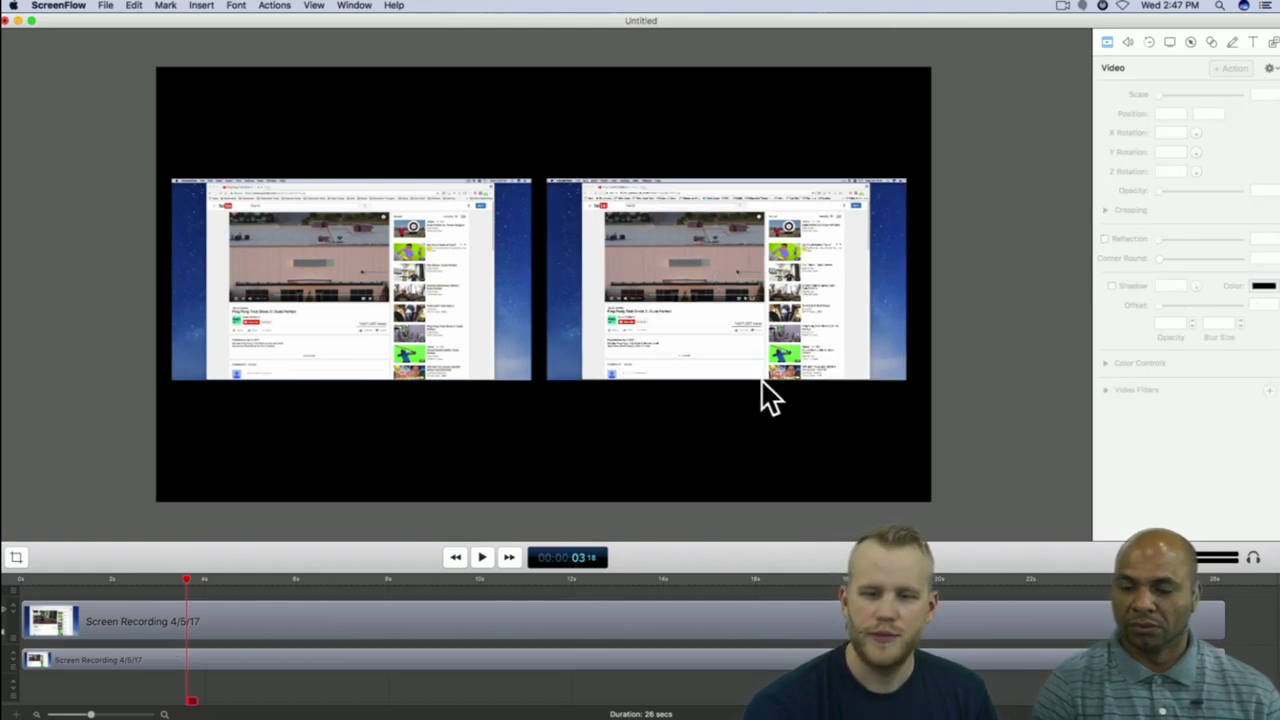
Step: Add a video action ending at 3 seconds 18 frames to each of the two screen recording copies
left_click(697, 287)
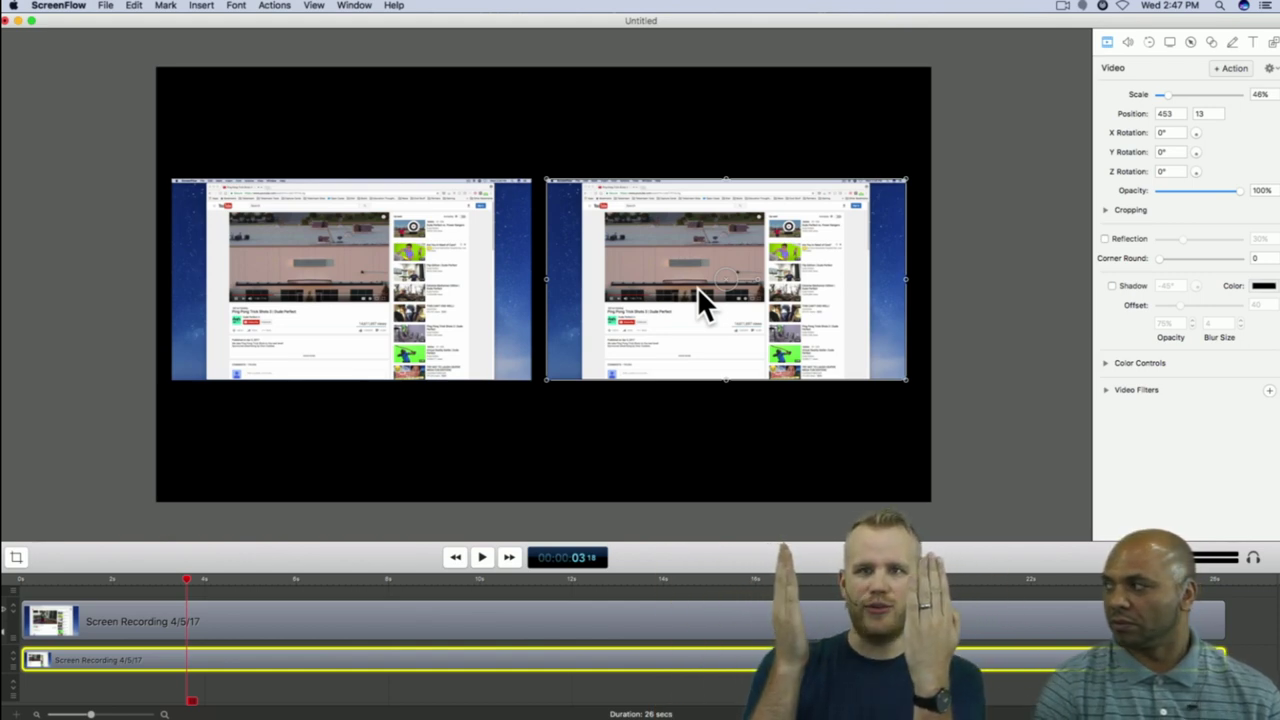
left_click(224, 620)
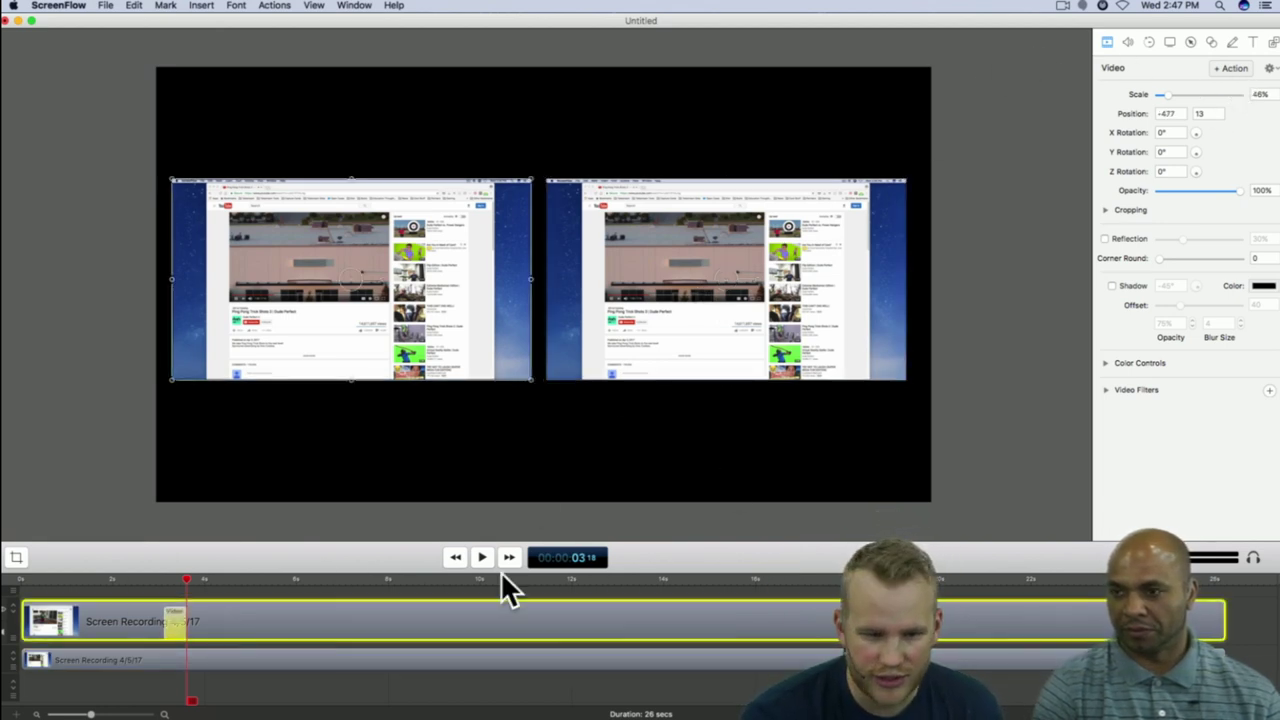
left_click(200, 665)
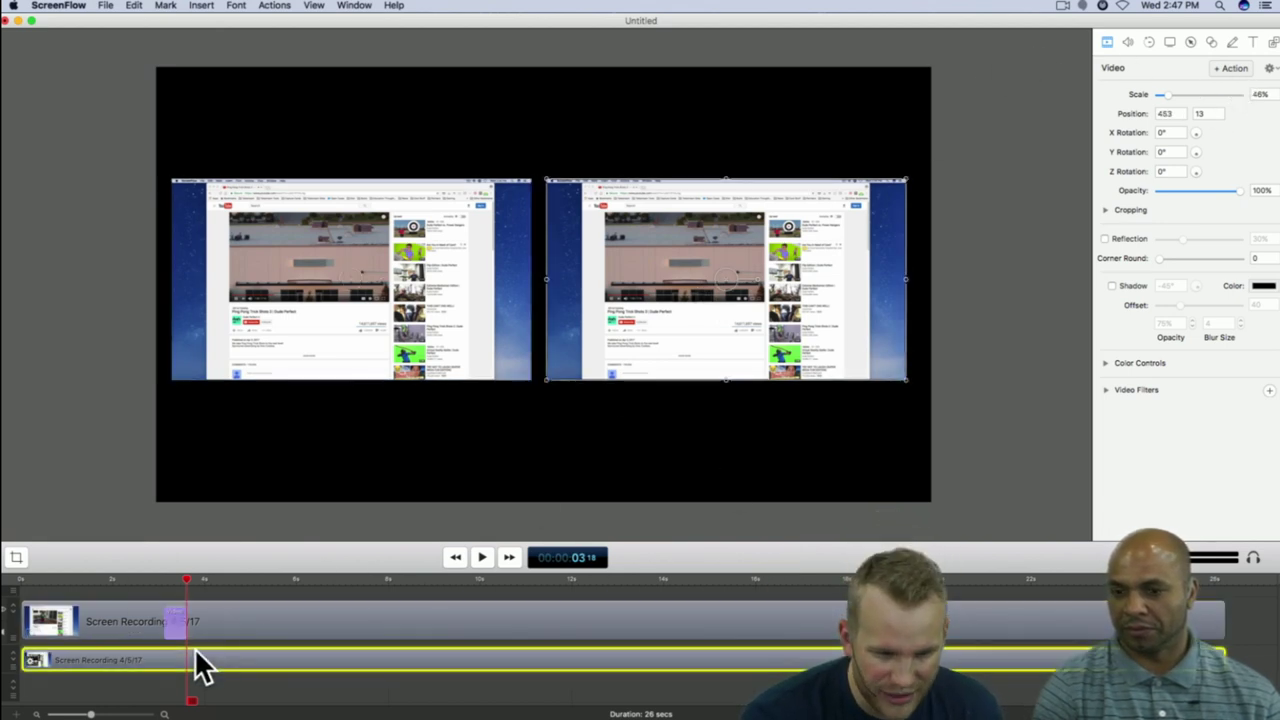
left_click(1230, 69)
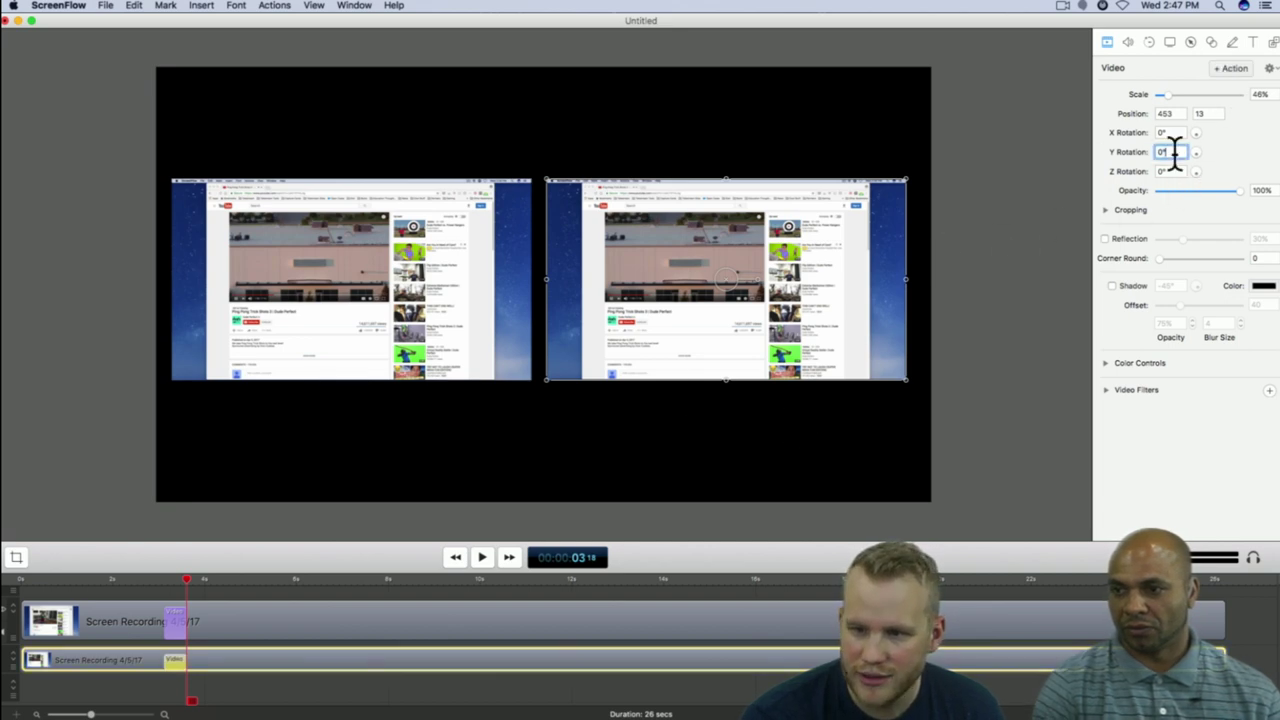
Step: Try a Y rotation of -6° on the right copy, then set it to -15° at the end of its video action
type("-")
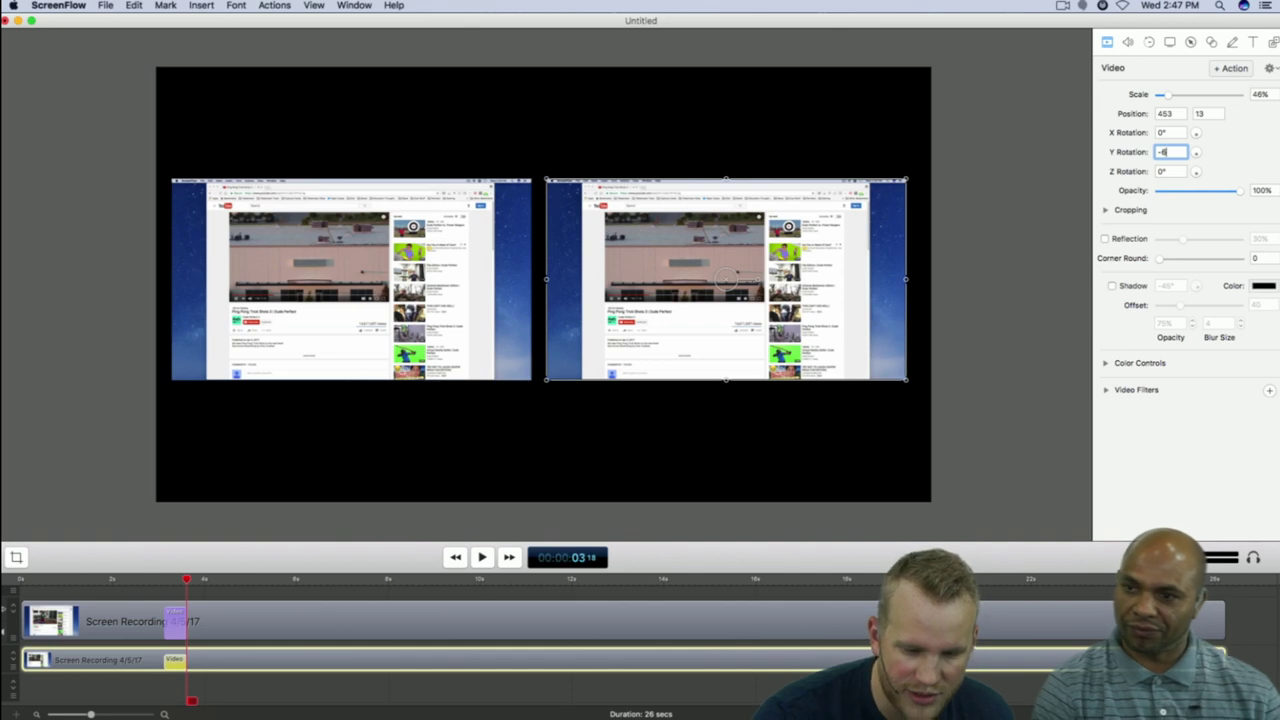
type("6")
key("Return")
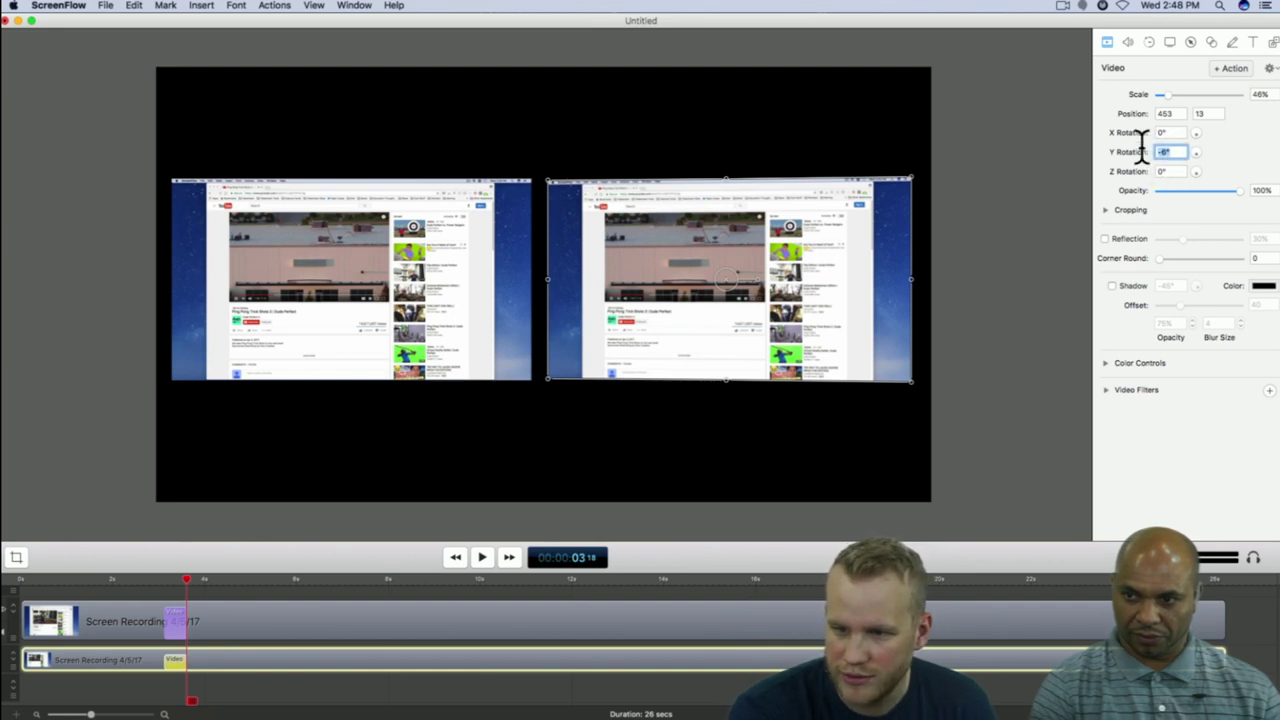
type("-15")
key("Return")
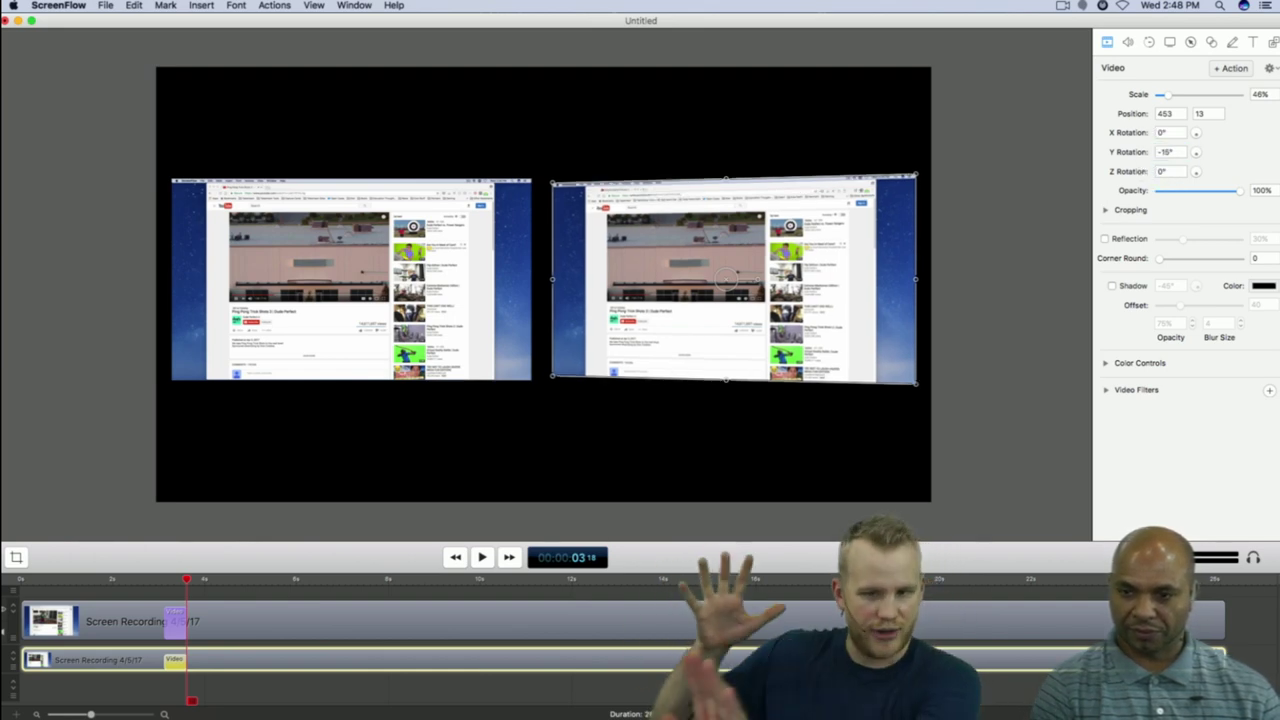
Step: Set the left copy's Y rotation to 15° at the end of its video action
left_click(397, 308)
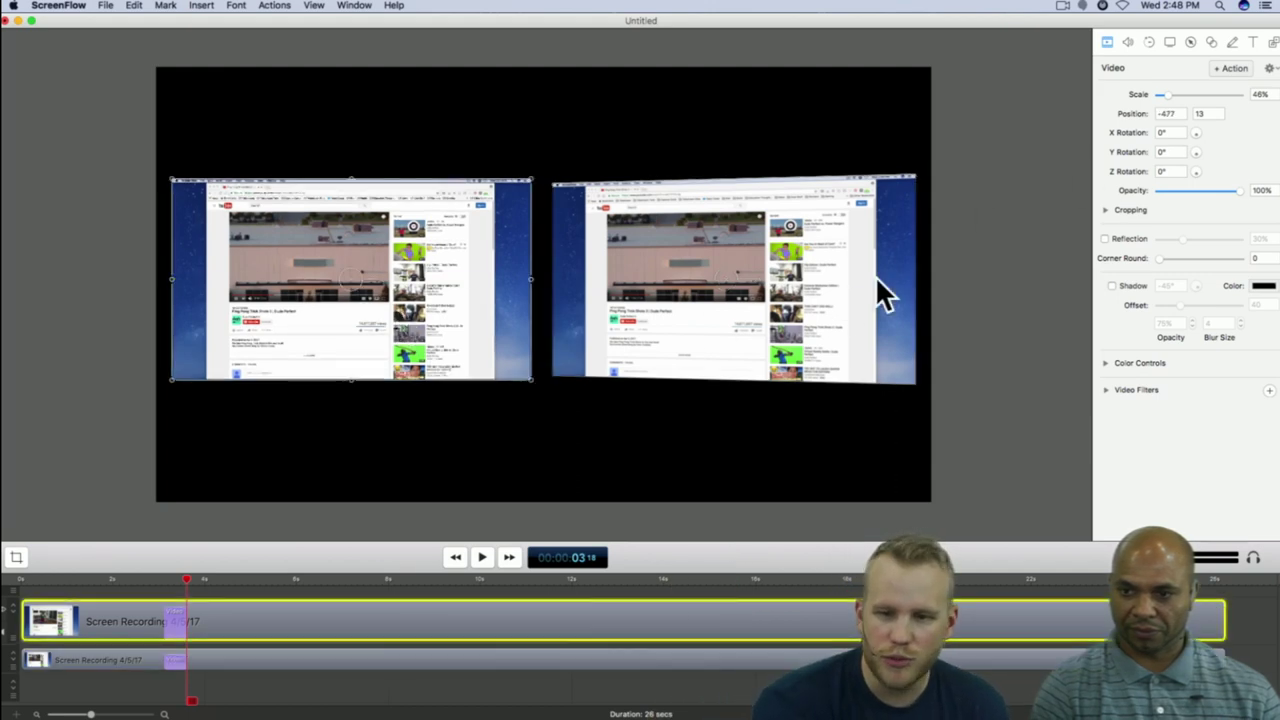
left_click(1175, 151)
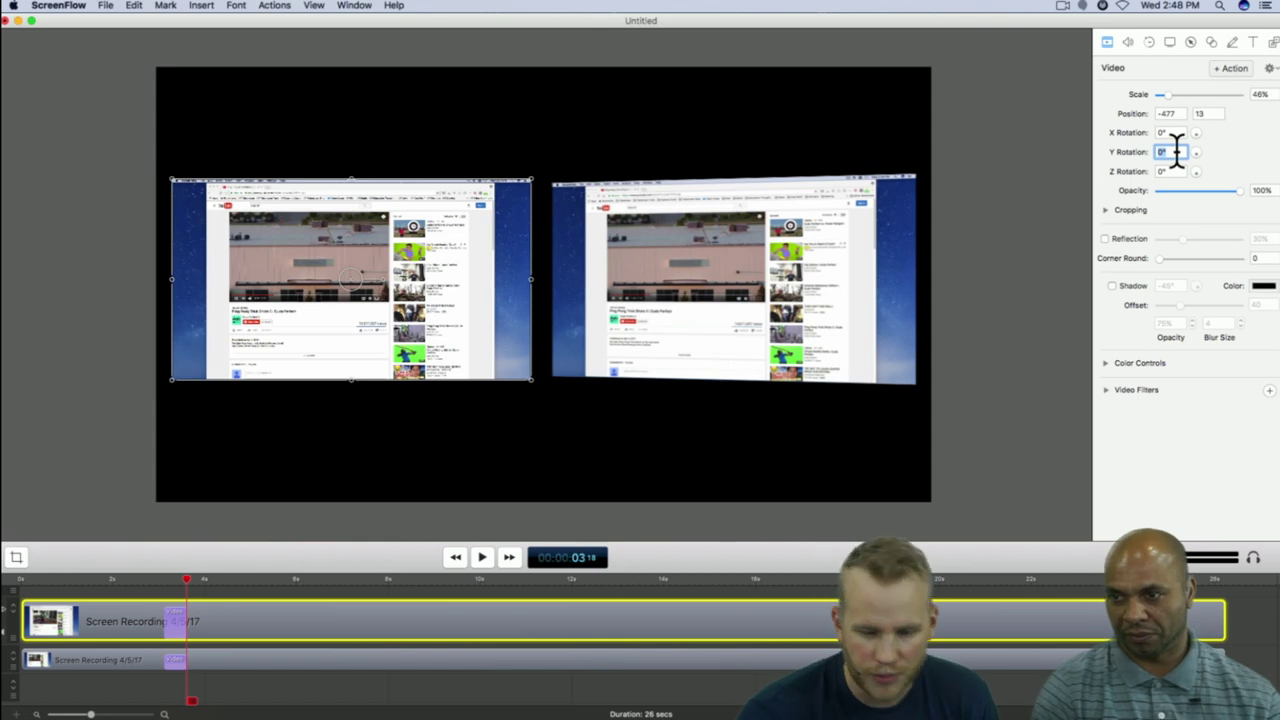
key("Return")
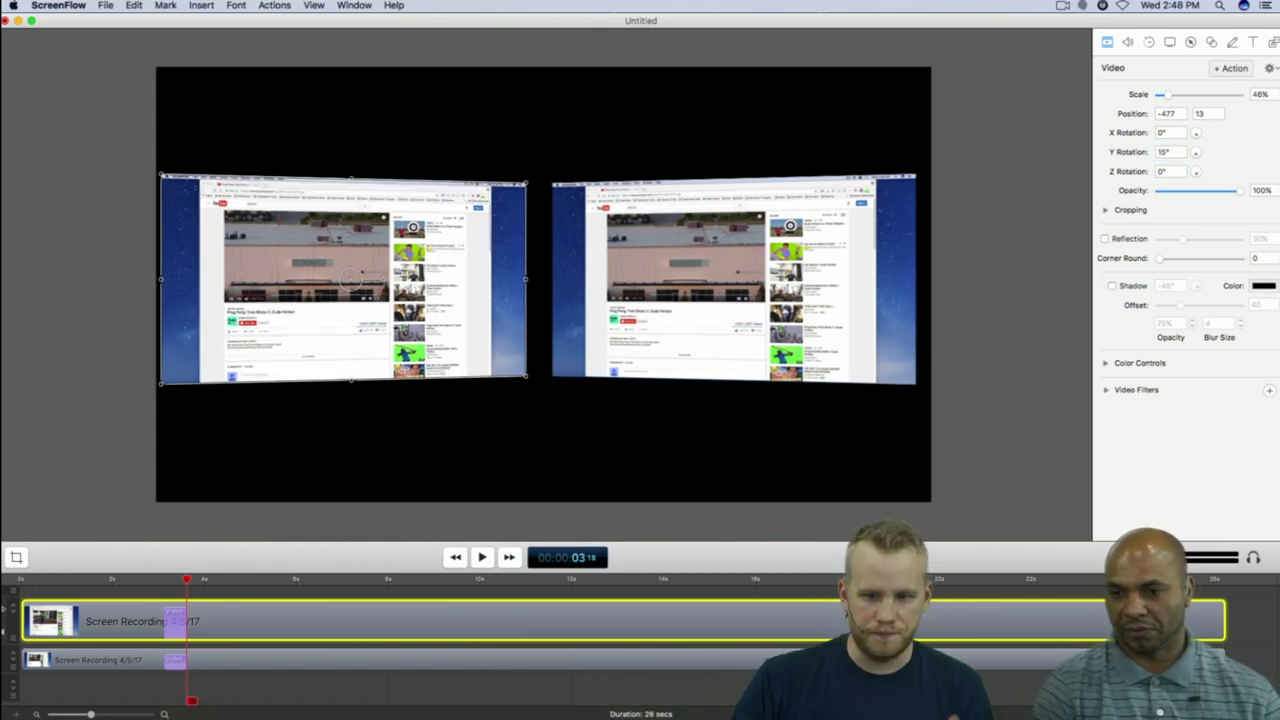
Step: Play the timeline from about 1 second across both video actions to check the inward Y-rotation tilt
left_click(82, 579)
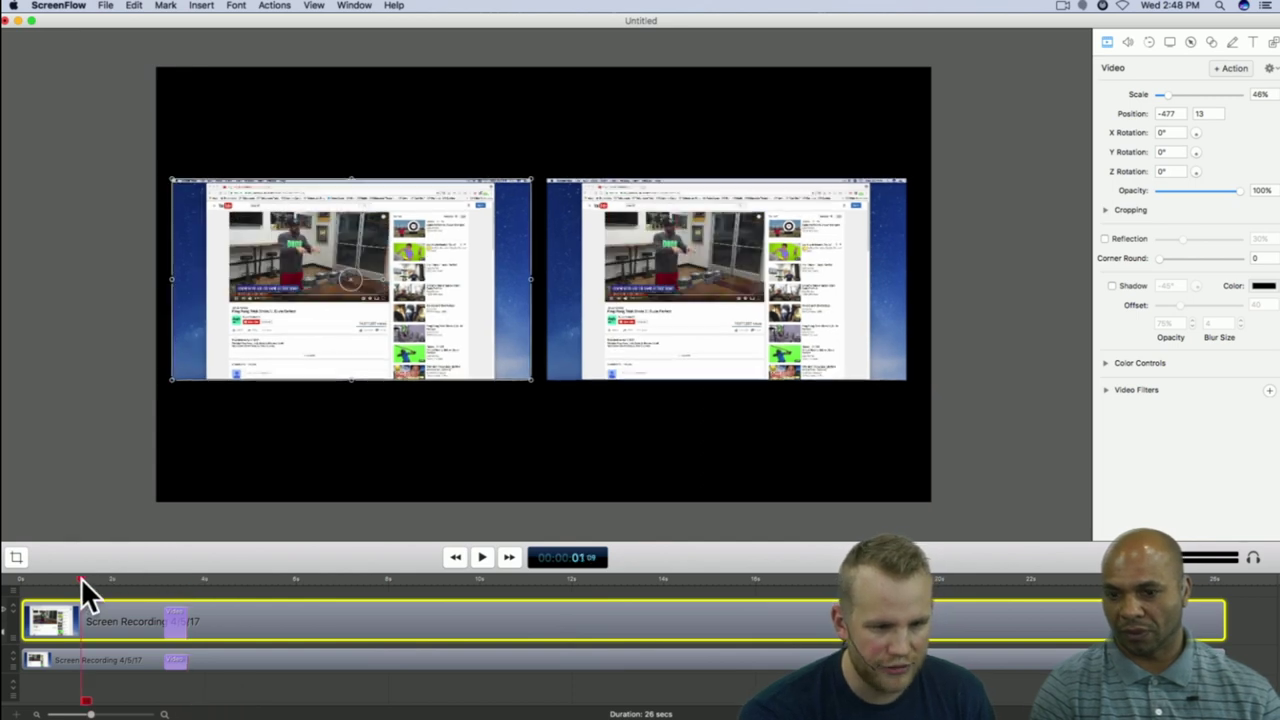
key("space")
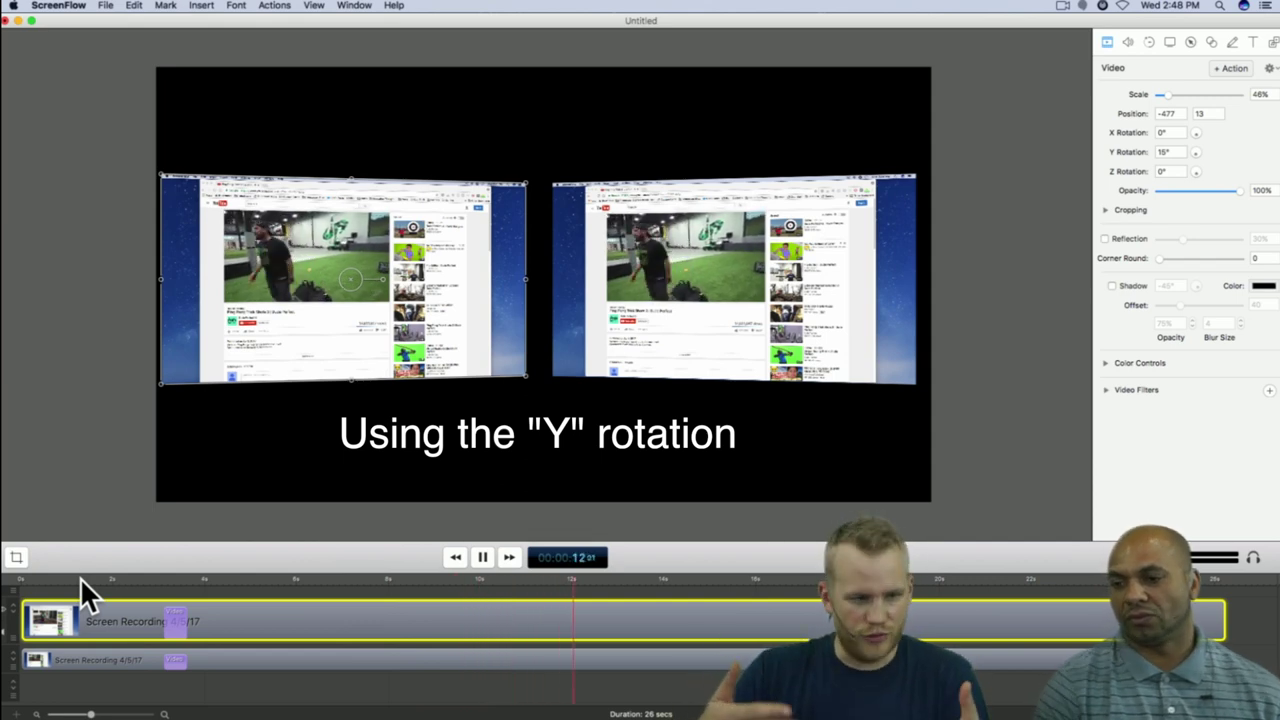
left_click(482, 557)
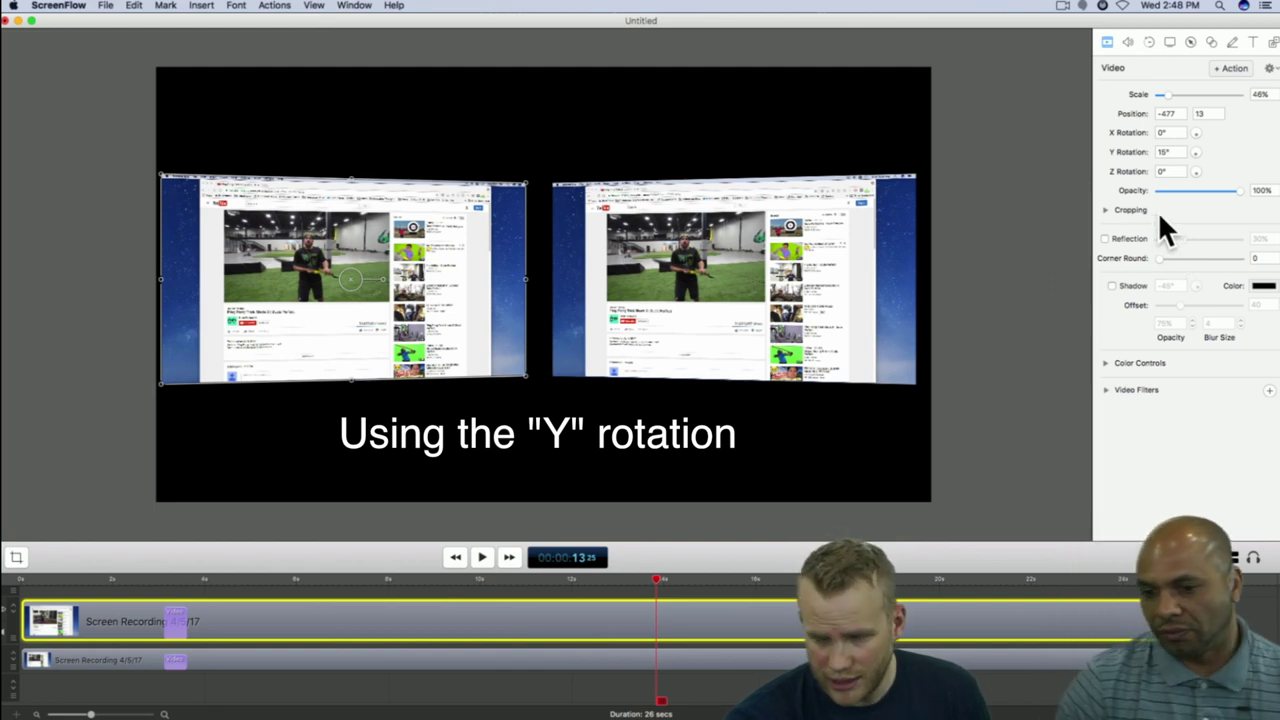
Step: Add a video action to the left copy ending at 13 seconds 25 frames and crop its bottom by 200
left_click(1107, 209)
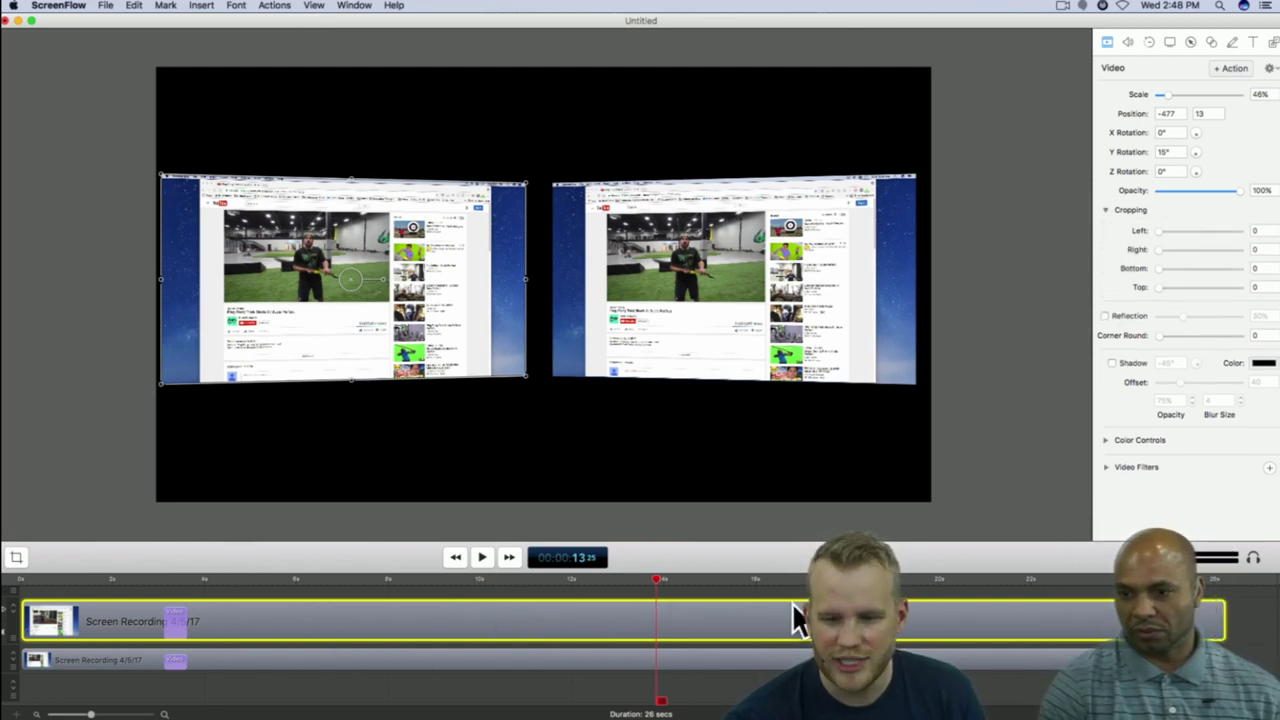
left_click(1218, 73)
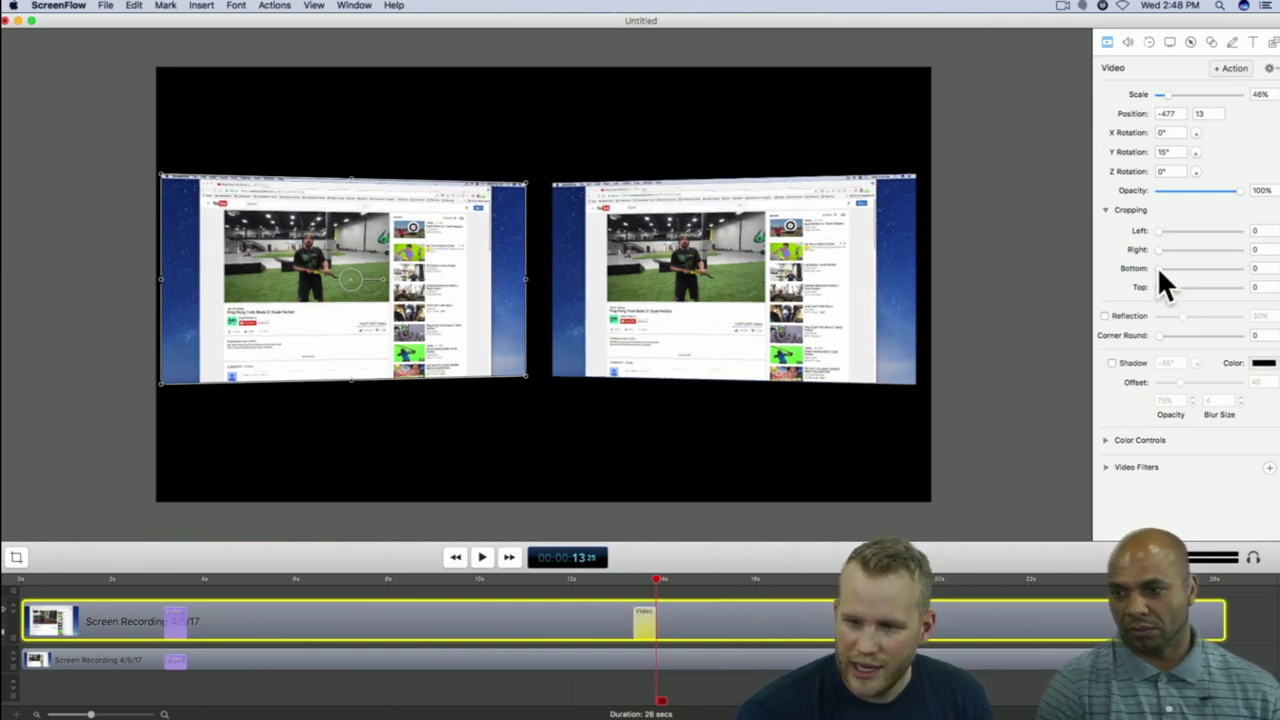
left_click_drag(1159, 268, 1272, 282)
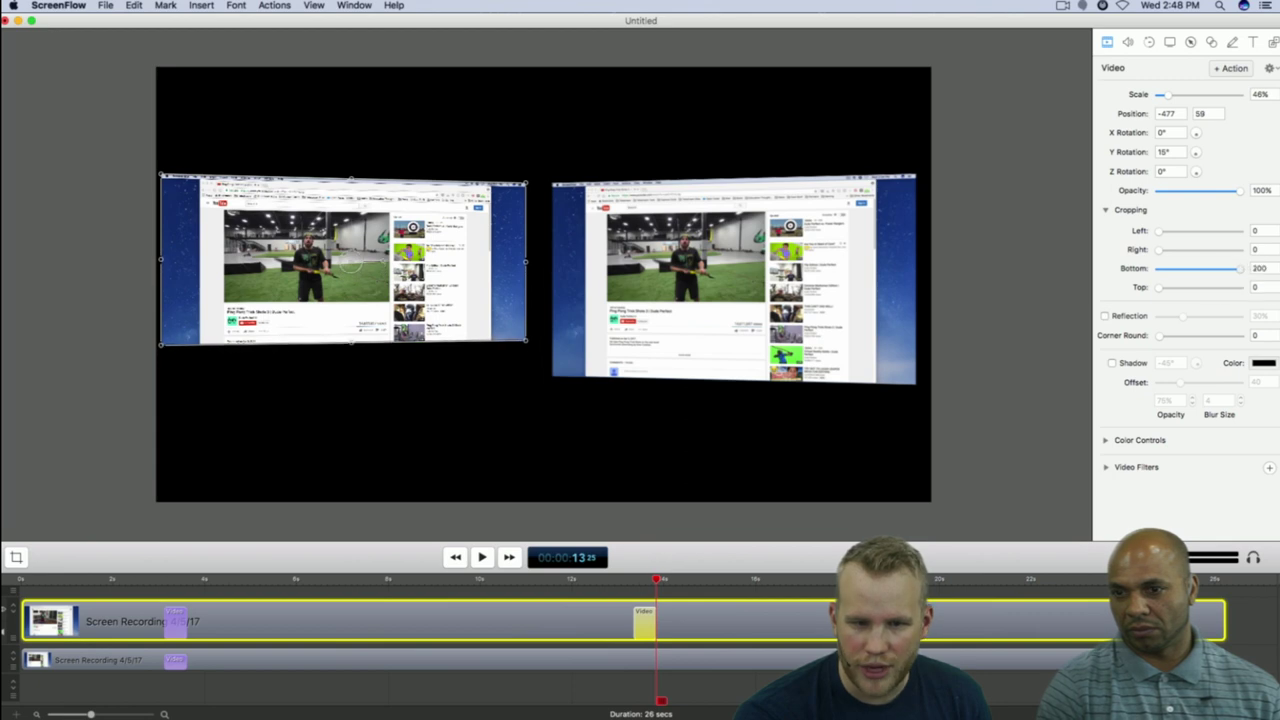
Step: Delete the right-hand copy of the recording, leaving only the left copy on the canvas
left_click(609, 578)
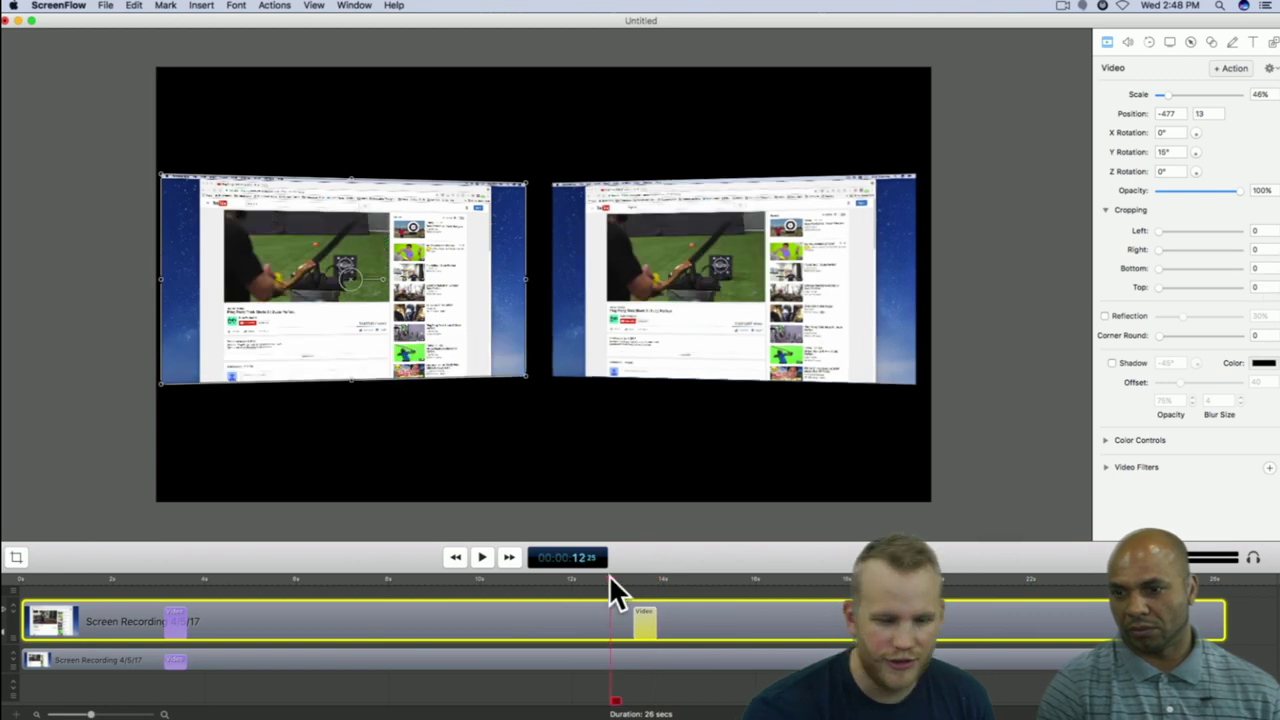
left_click(673, 306)
key("Delete")
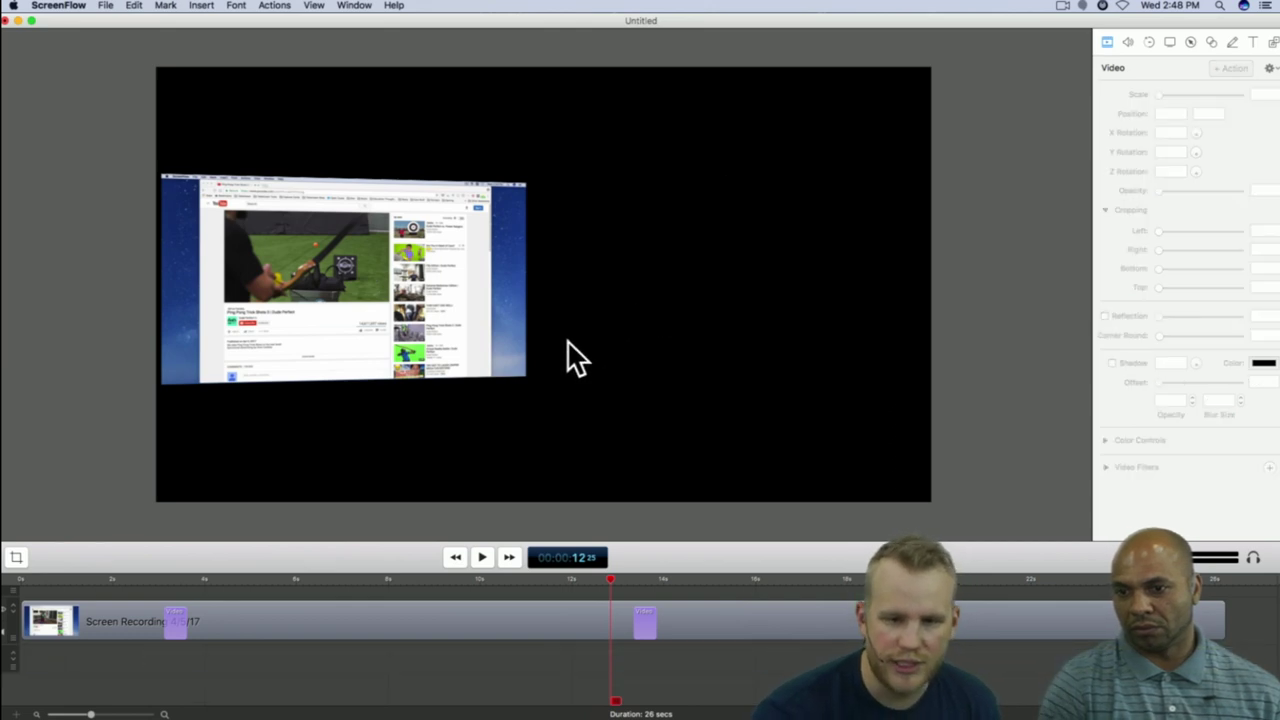
Step: Play the timeline from about 12 to 14 seconds to check the bottom-crop animation
left_click(692, 578)
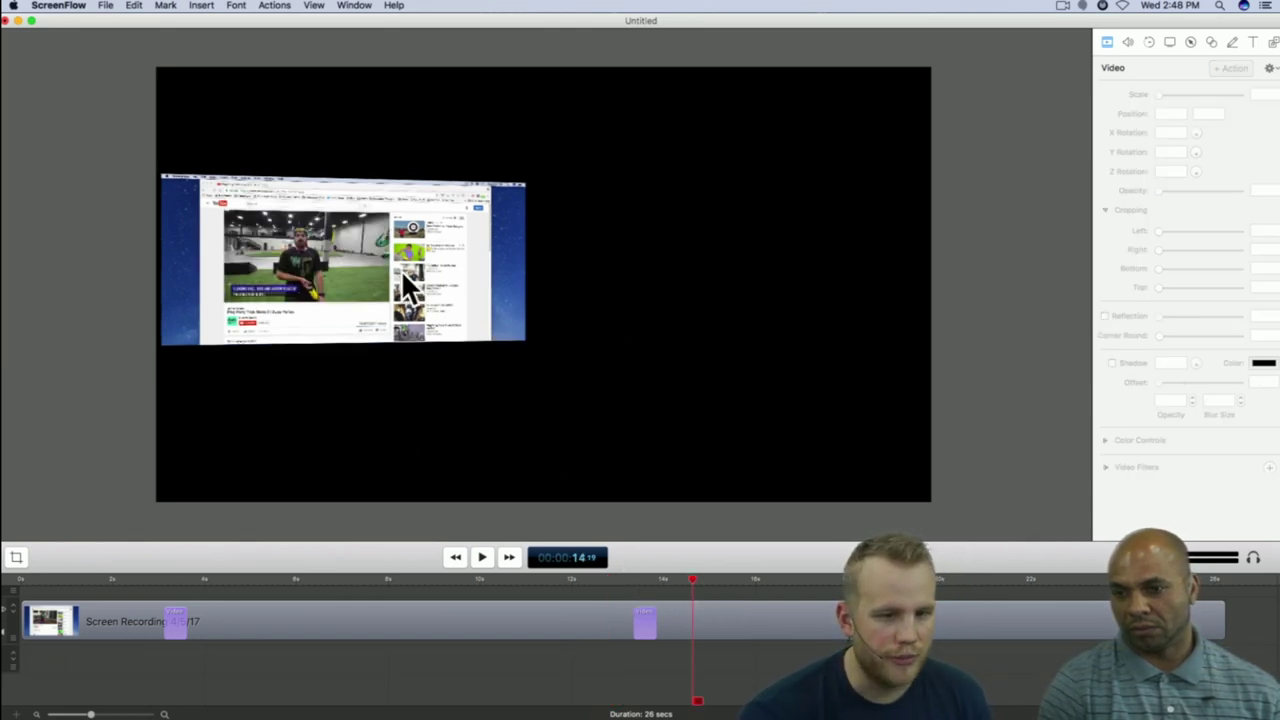
left_click(594, 581)
key("space")
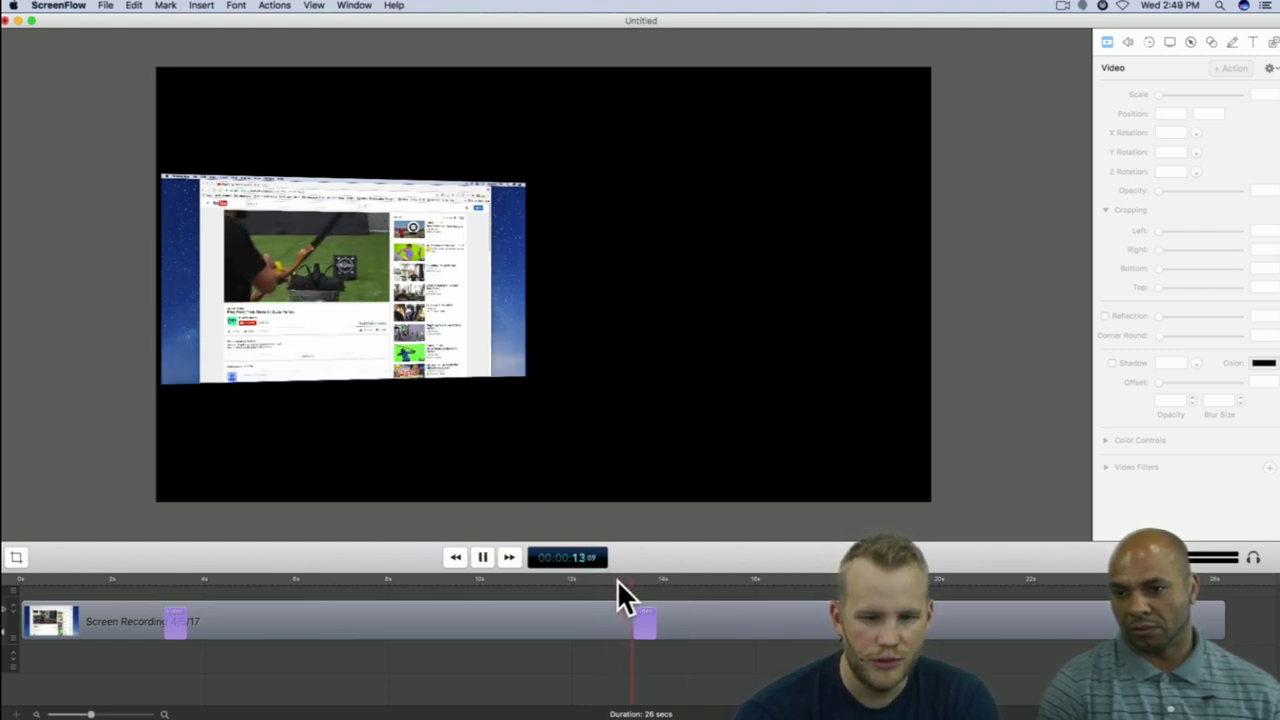
key("space")
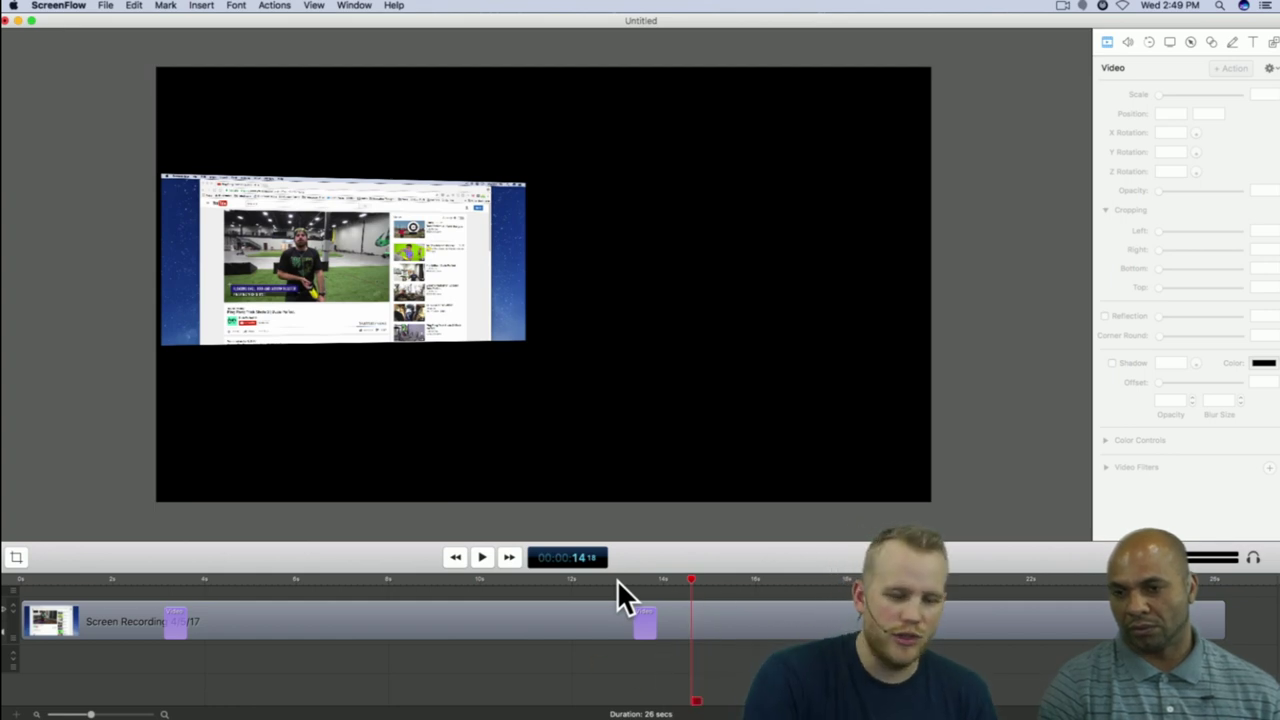
Step: Reset the bottom crop to 0 and set the opacity to 50% at the end of the second video action
left_click(576, 603)
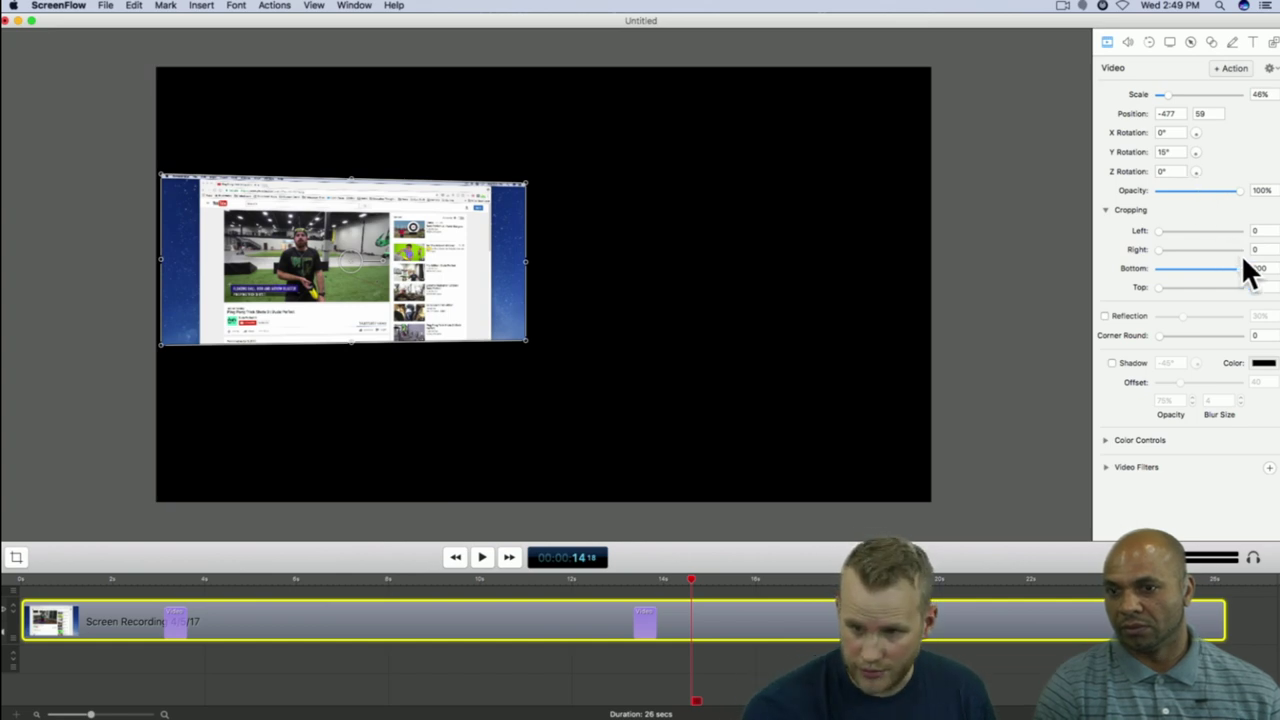
left_click_drag(1248, 271, 1158, 269)
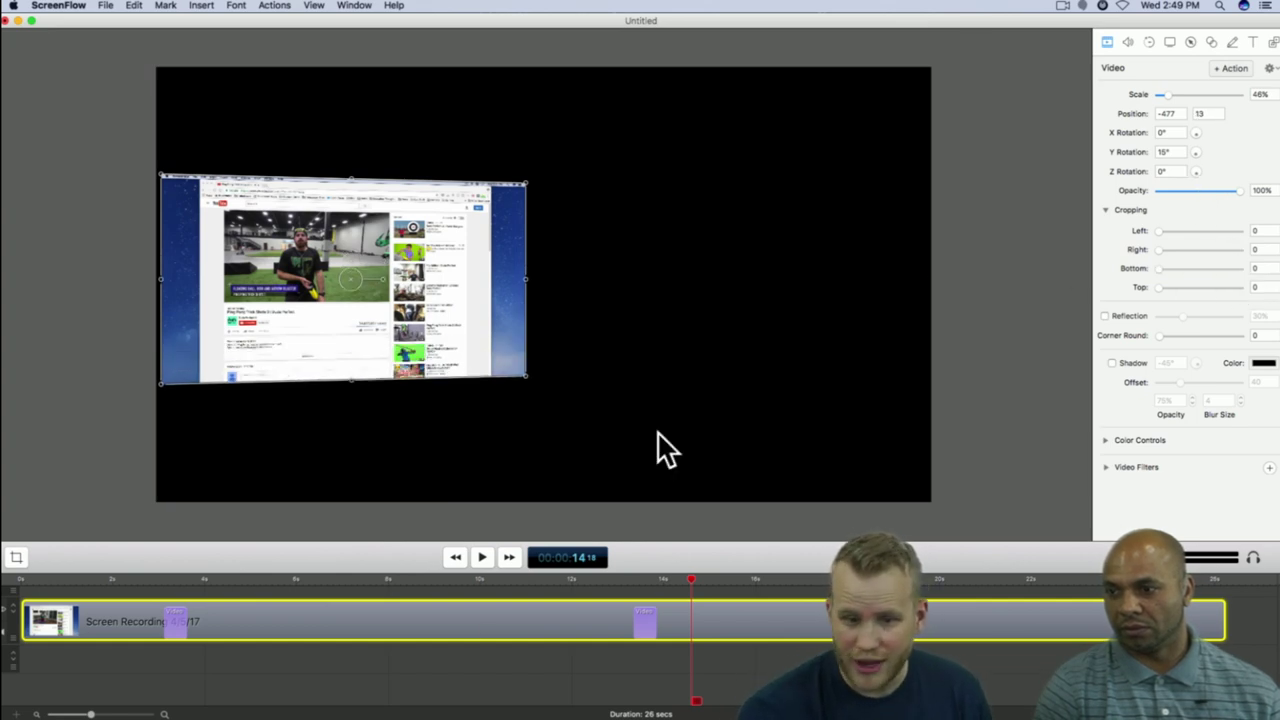
left_click(636, 620)
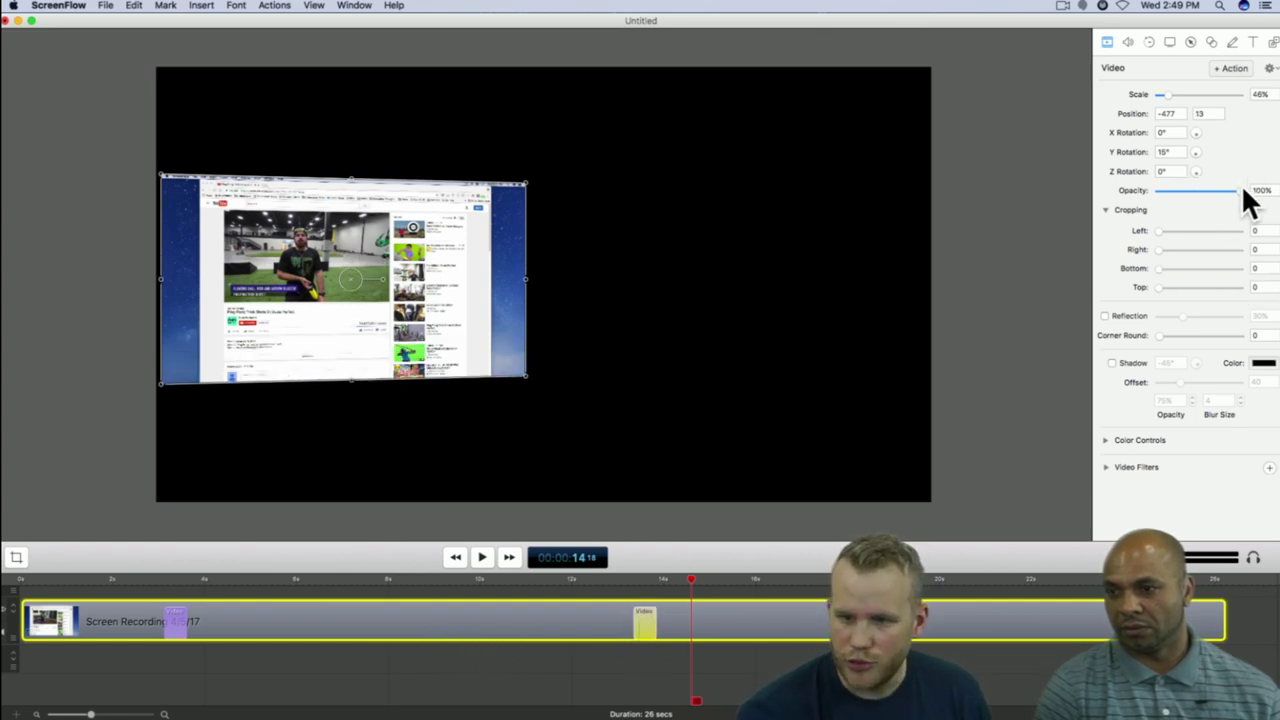
left_click_drag(1242, 192, 1201, 186)
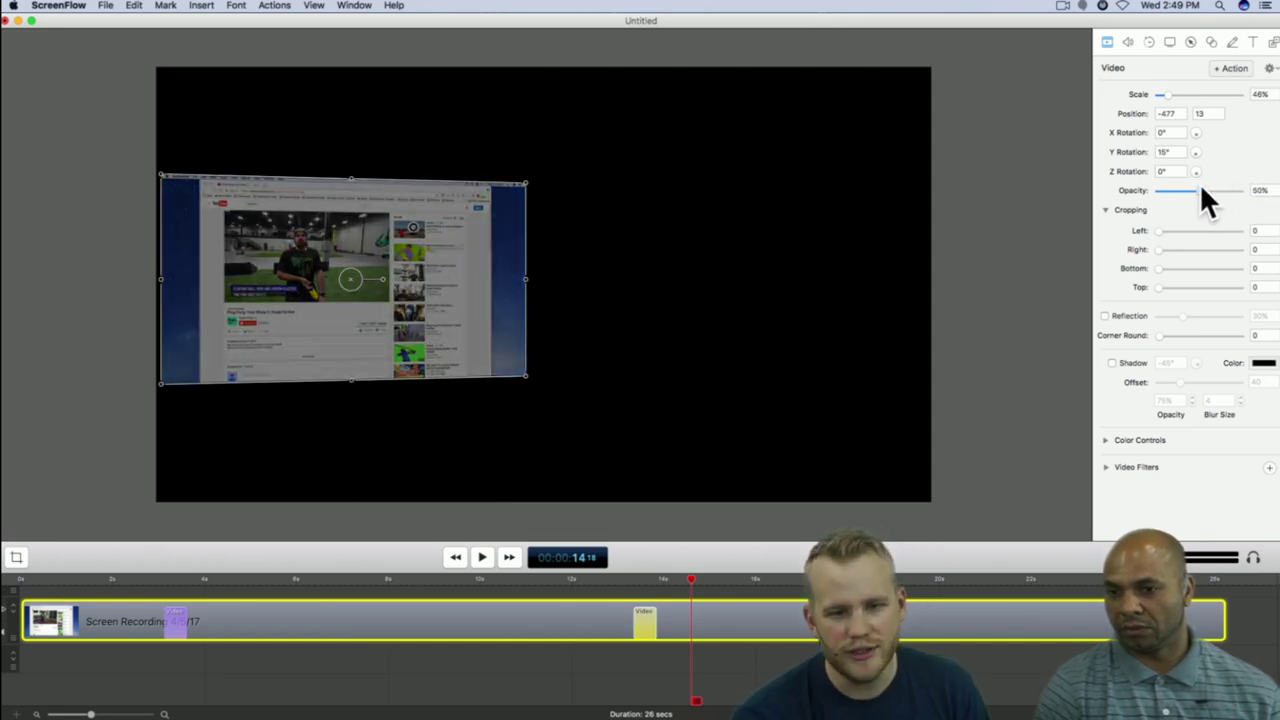
Step: Play the timeline across the second video action to check the opacity fade
left_click(614, 580)
key("space")
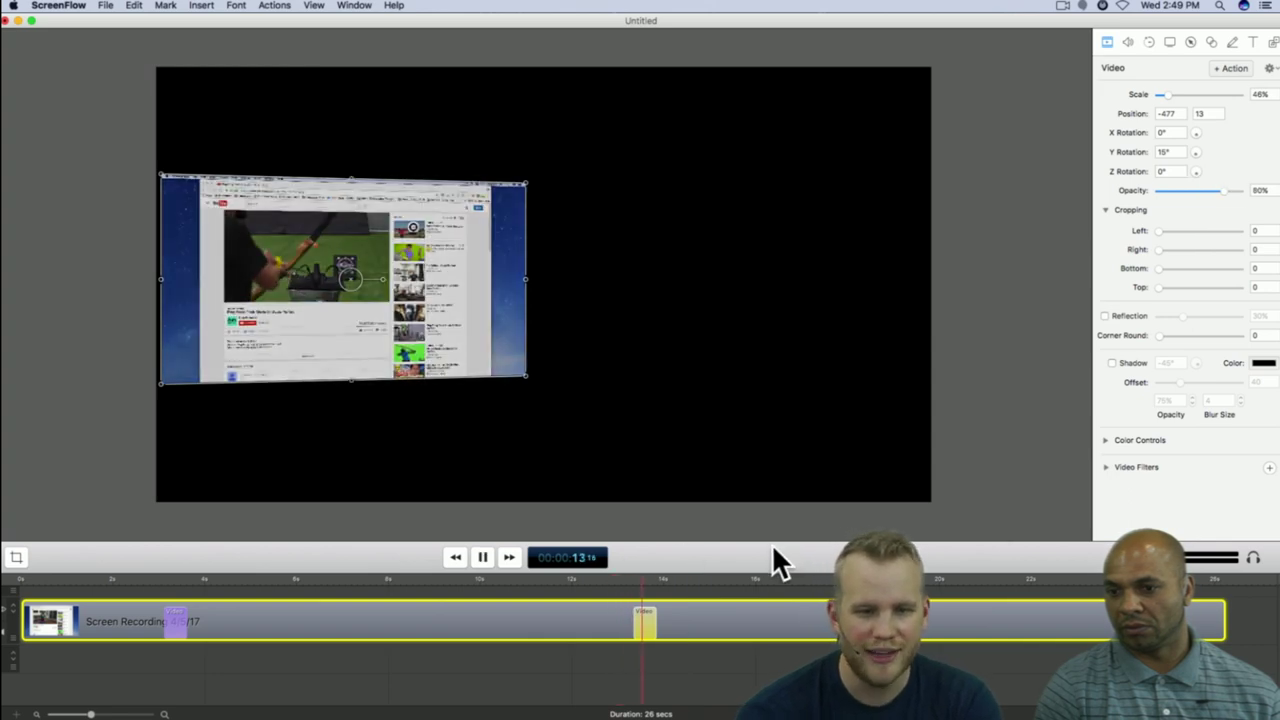
key("space")
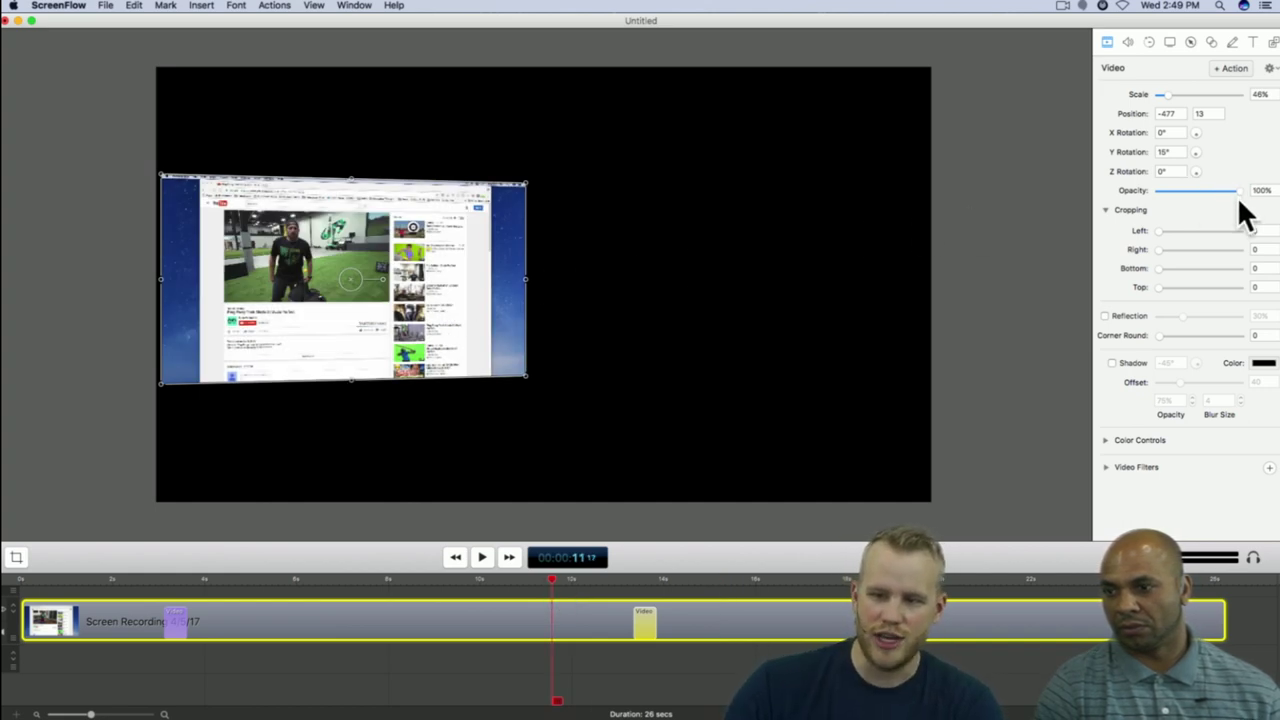
key("space")
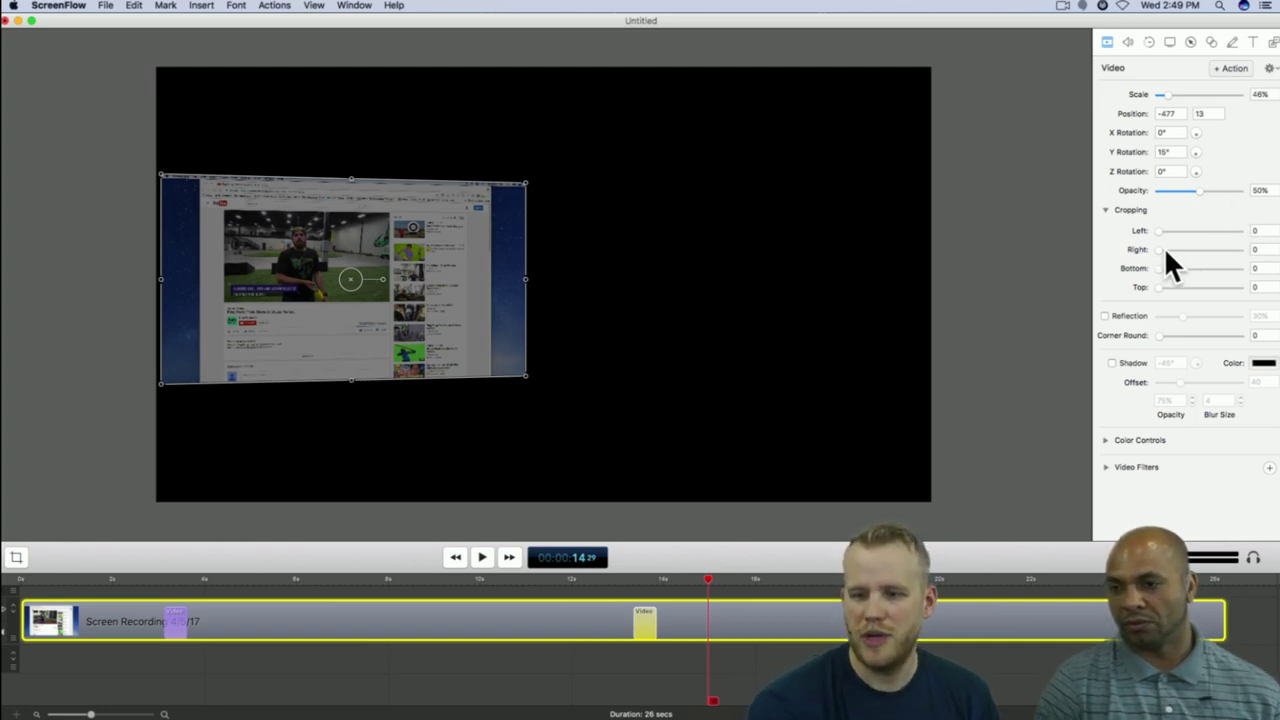
Step: Restore the clip's opacity to 100% and delete both of its video actions
left_click(1105, 210)
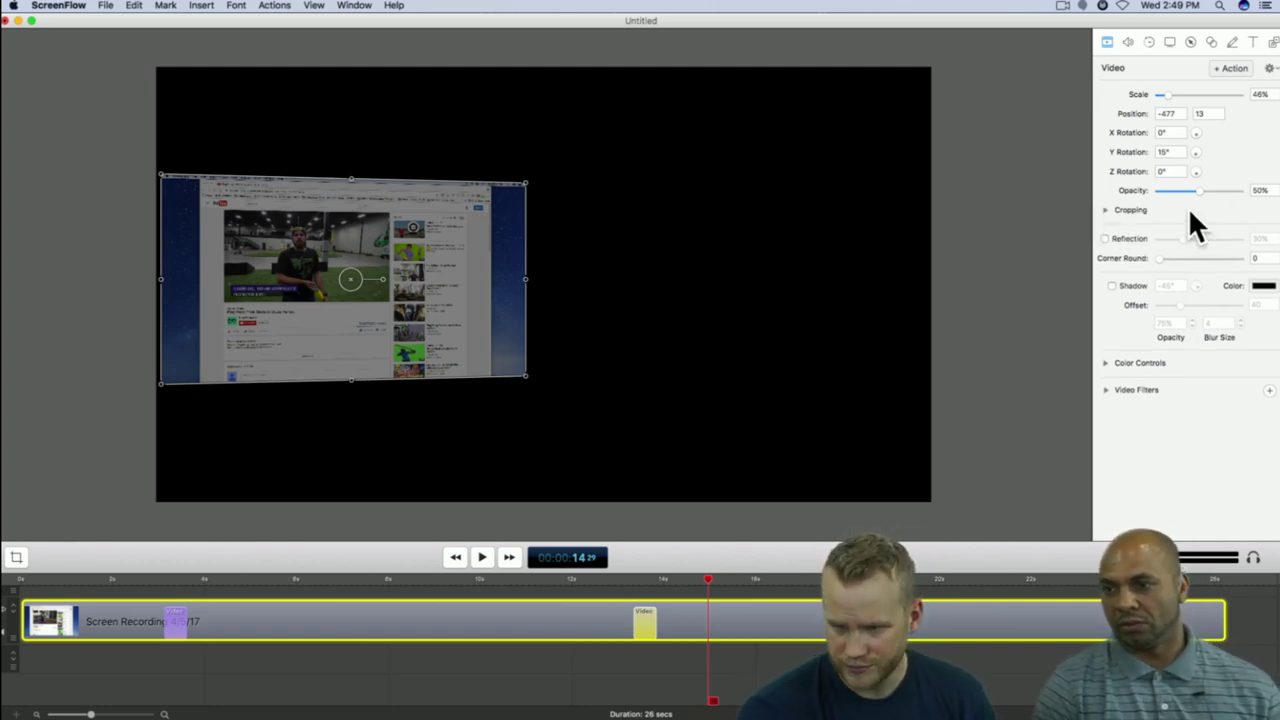
left_click_drag(1199, 191, 1272, 195)
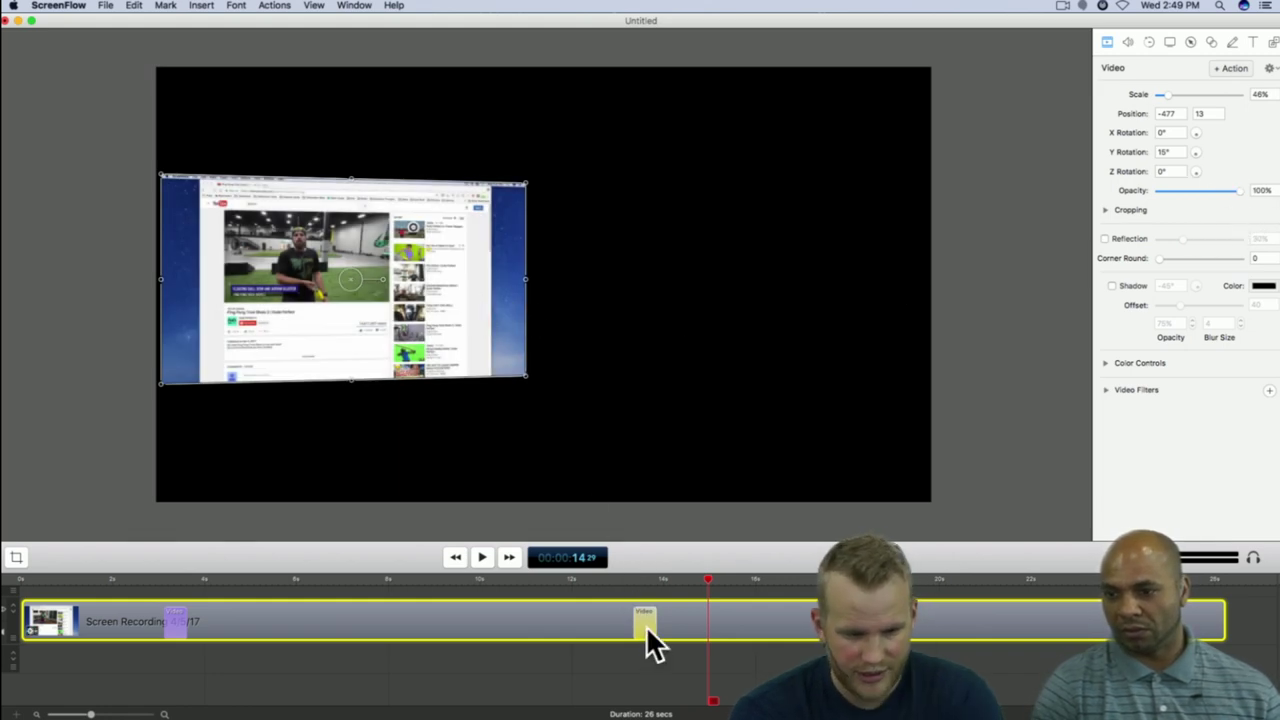
key("Delete")
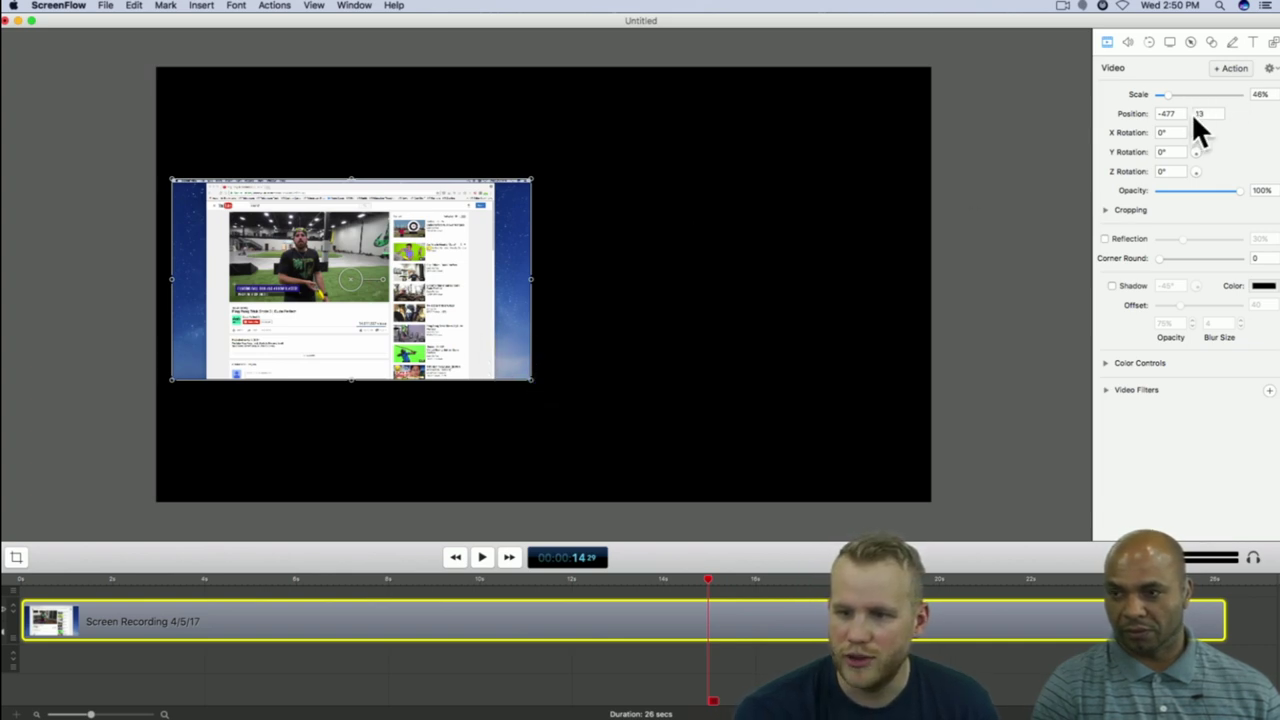
Step: Center the clip at position 0, 0 and set its scale to 100%
type("0")
key("Return")
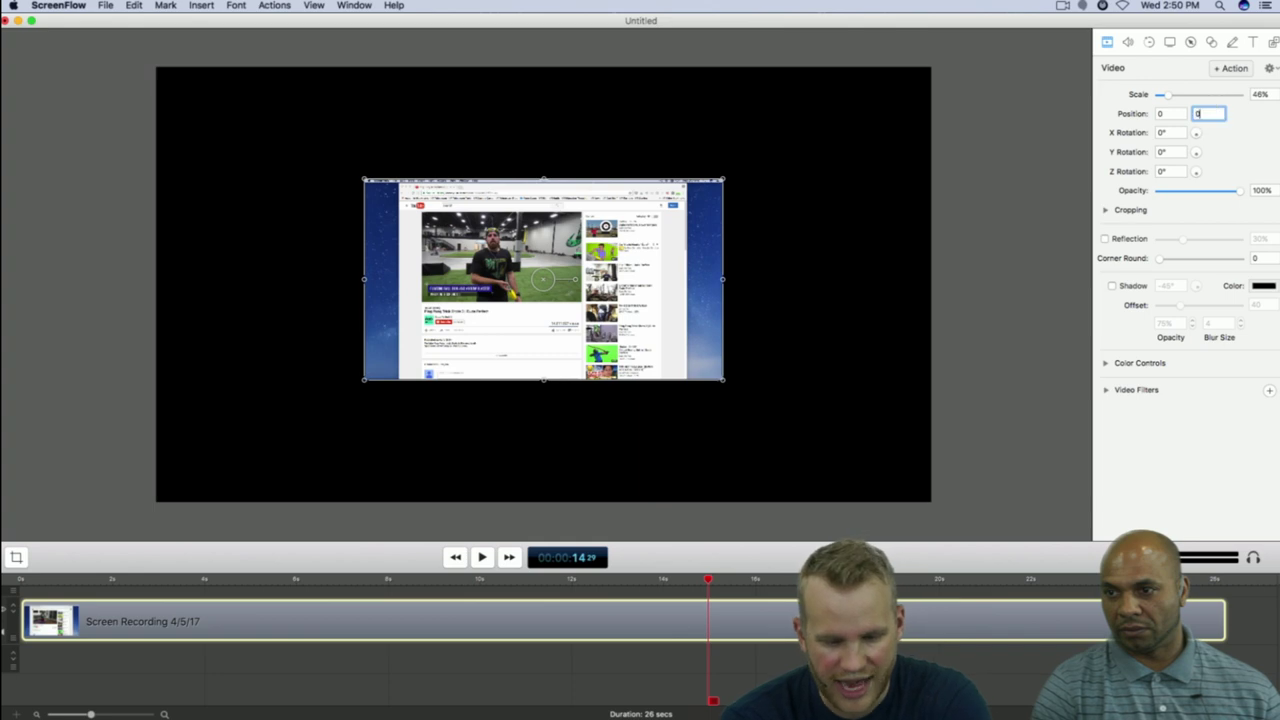
key("Return")
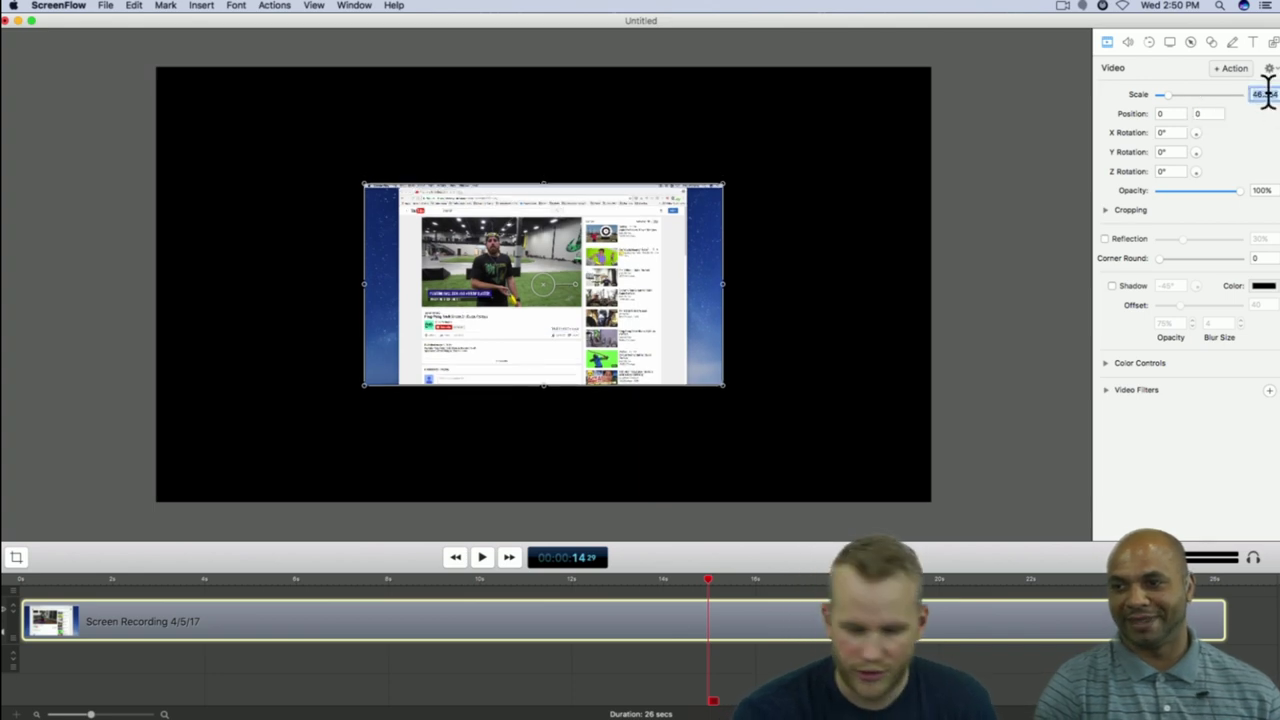
type("100")
key("Return")
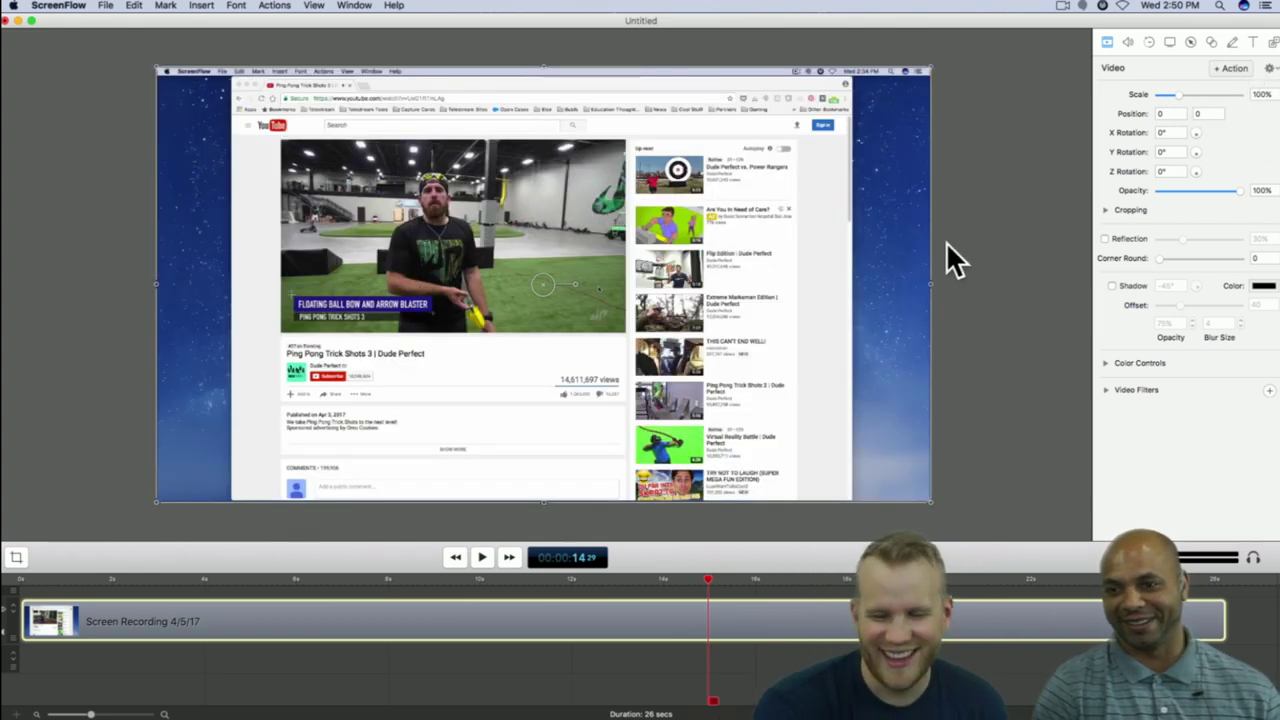
Step: Add a video action to the clip, ending at 4 seconds 1 frame
left_click(950, 197)
left_click(226, 580)
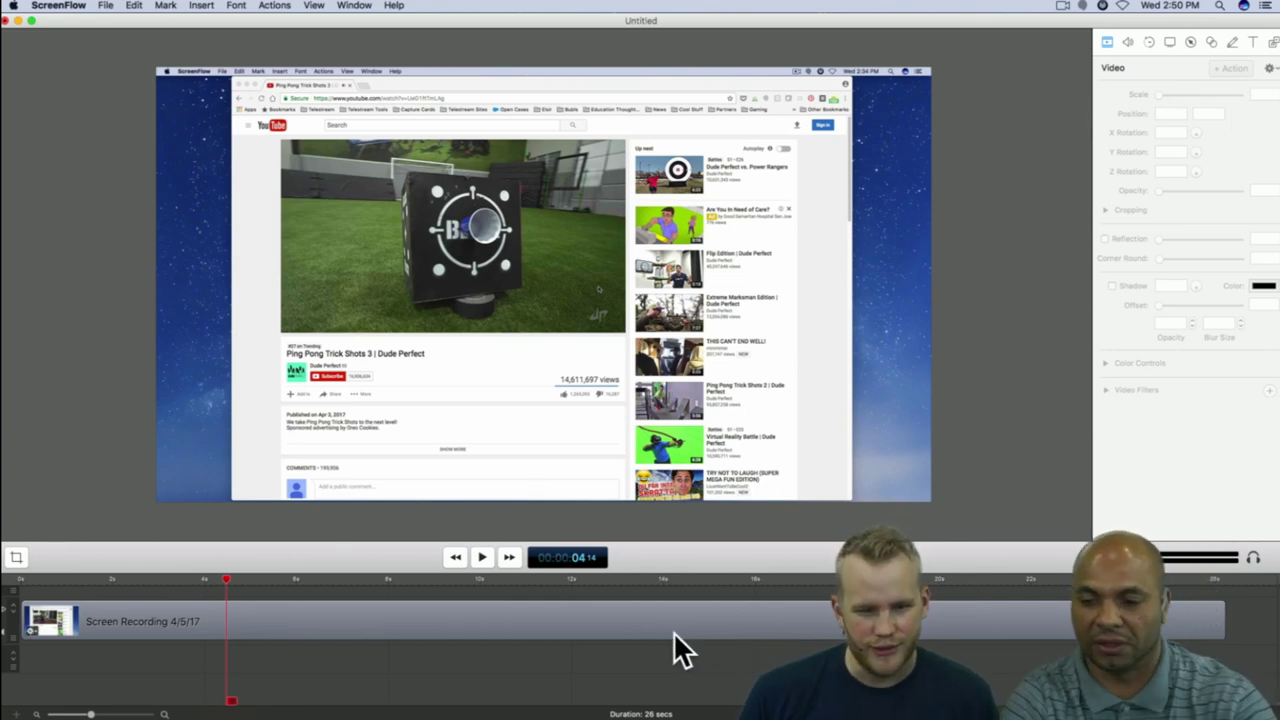
left_click(628, 623)
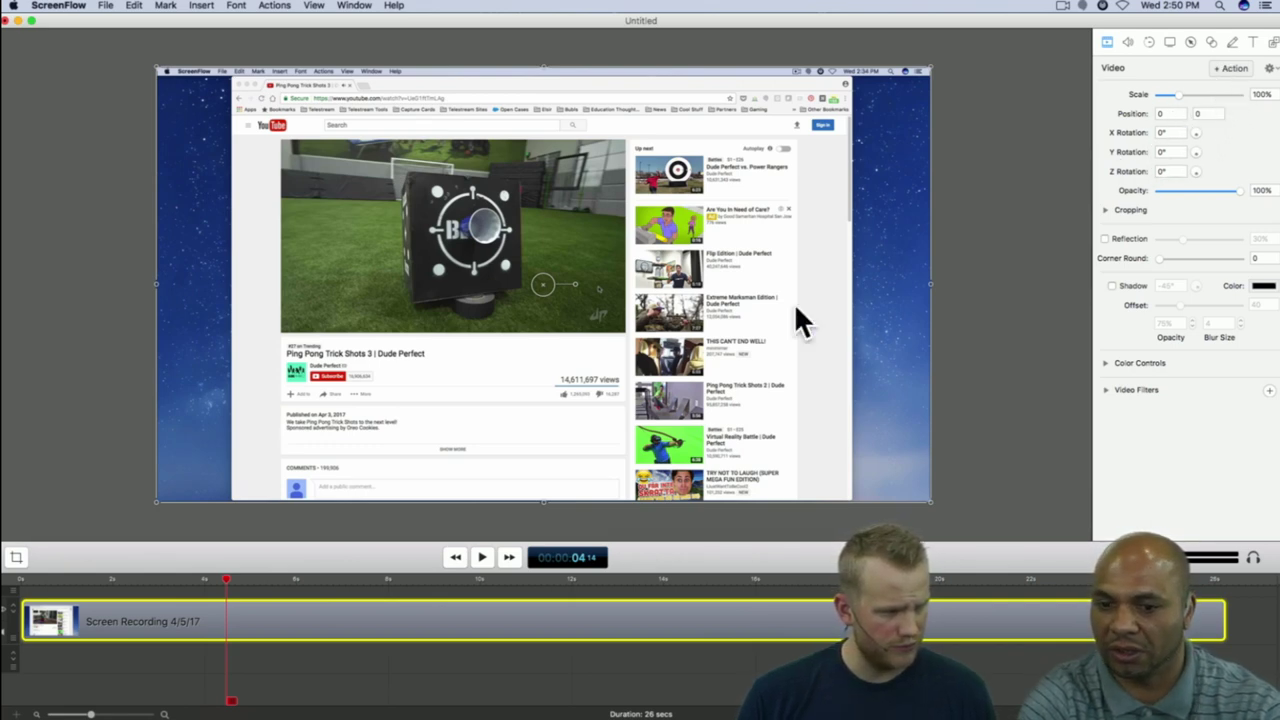
left_click_drag(222, 575, 208, 577)
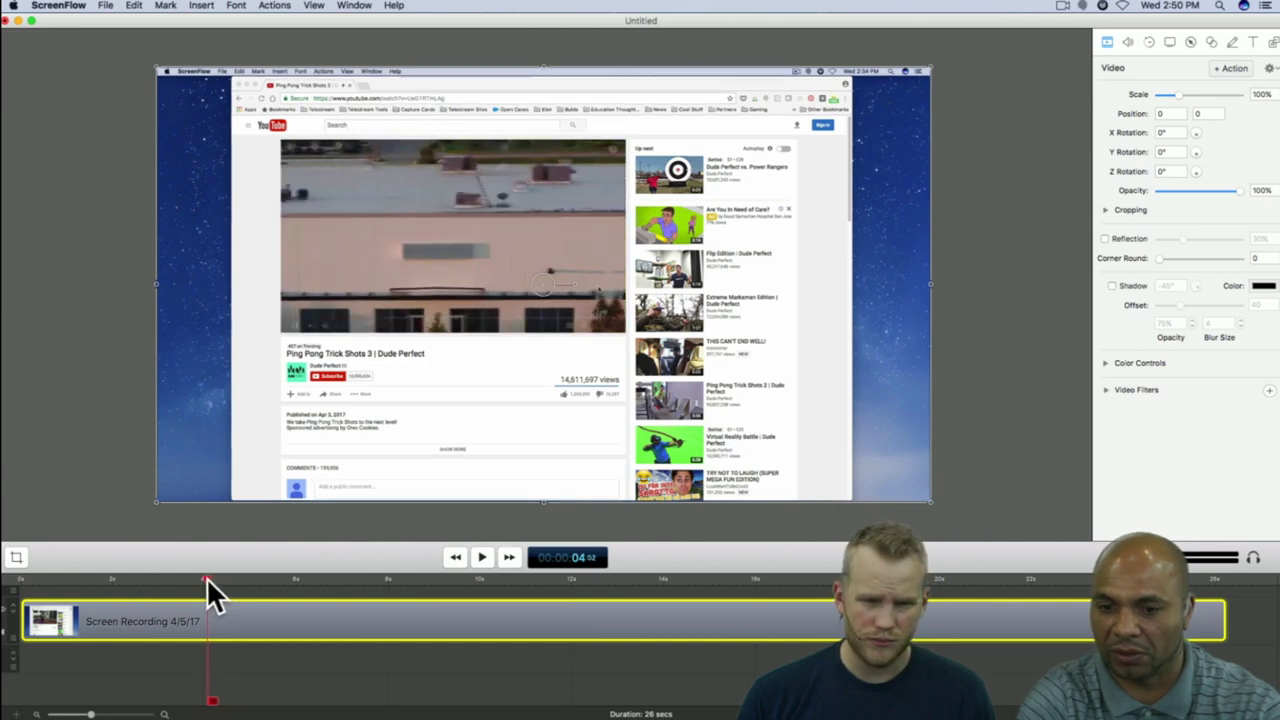
left_click(1232, 42)
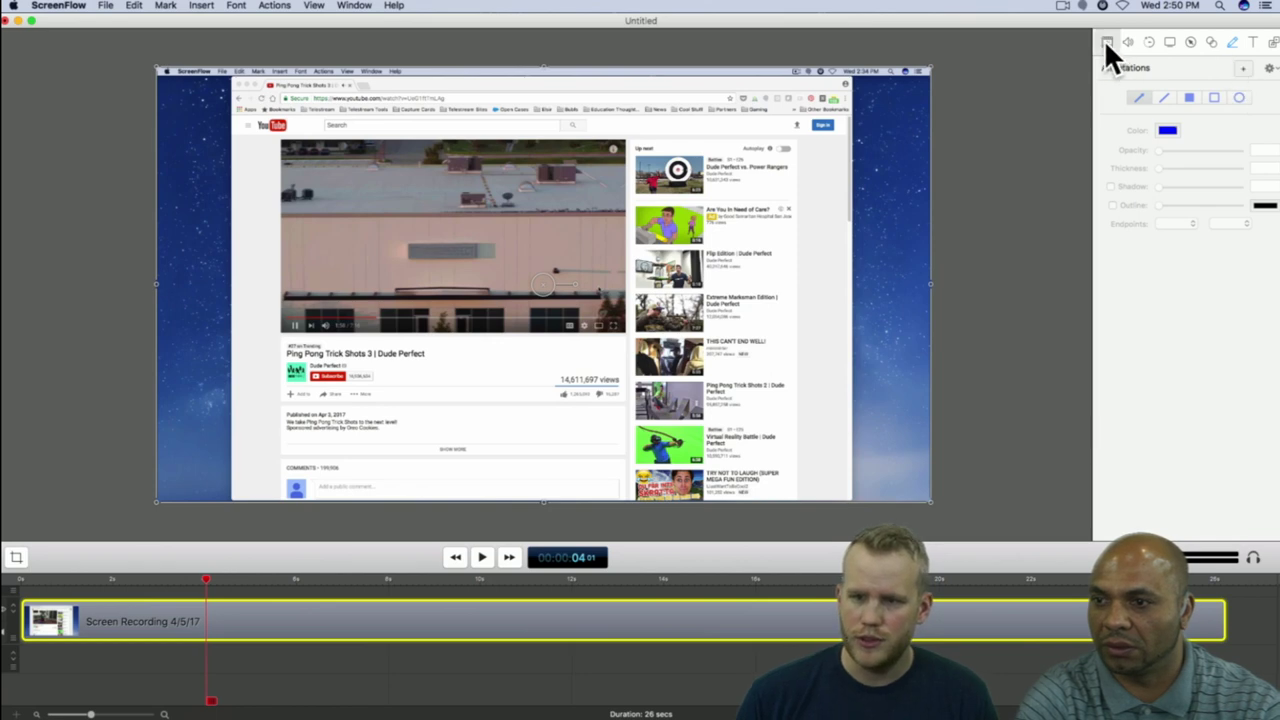
left_click(1107, 44)
left_click(1236, 69)
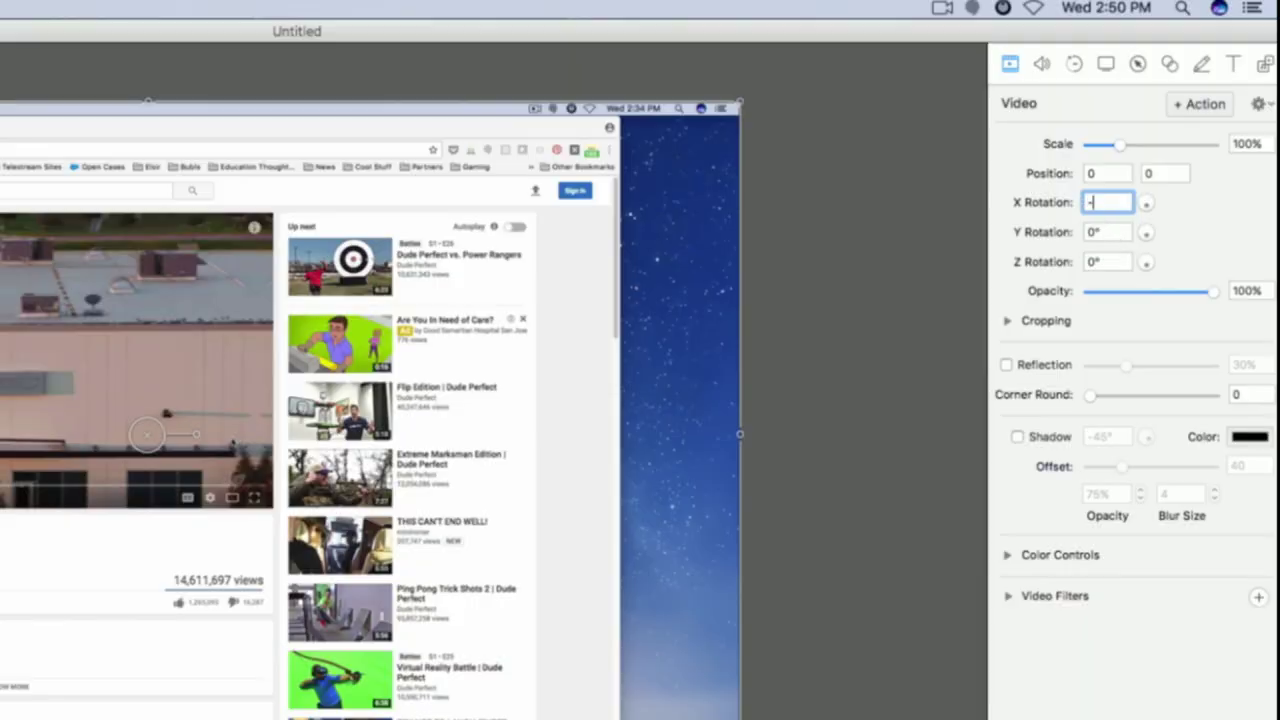
Step: Try an X rotation of -45° on the clip, then undo it
type("-45")
key("Return")
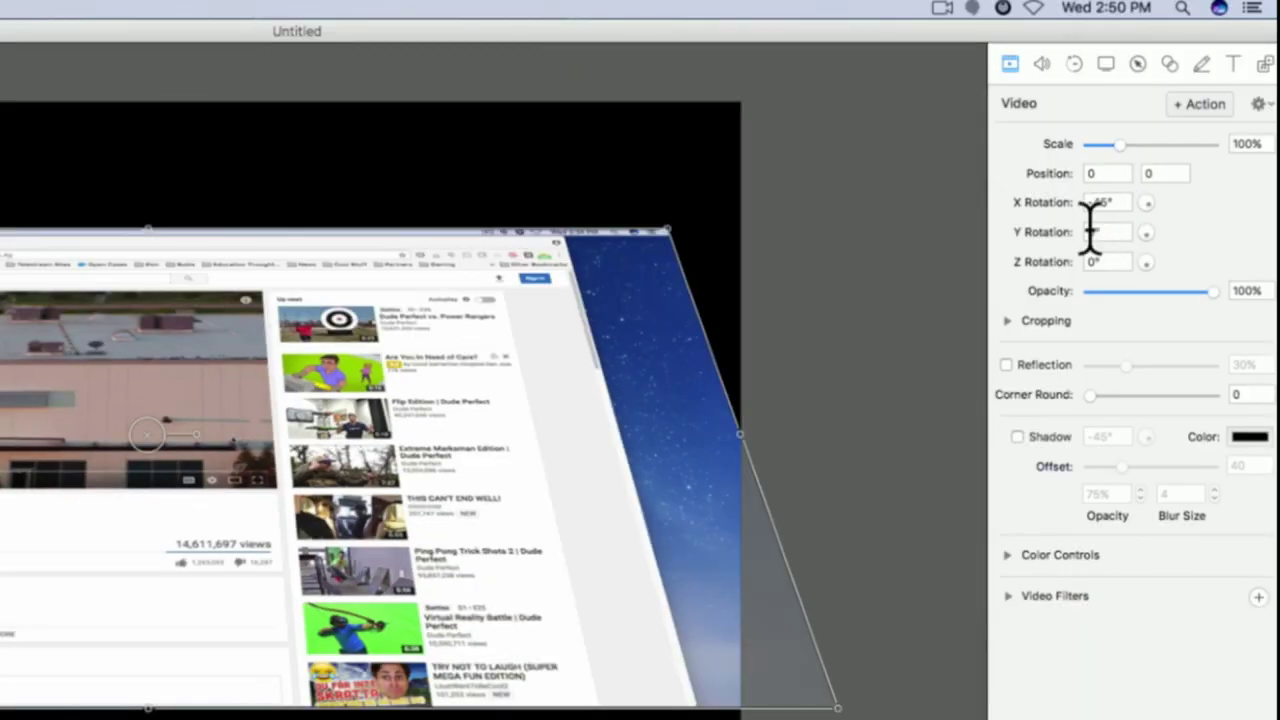
key("super+z")
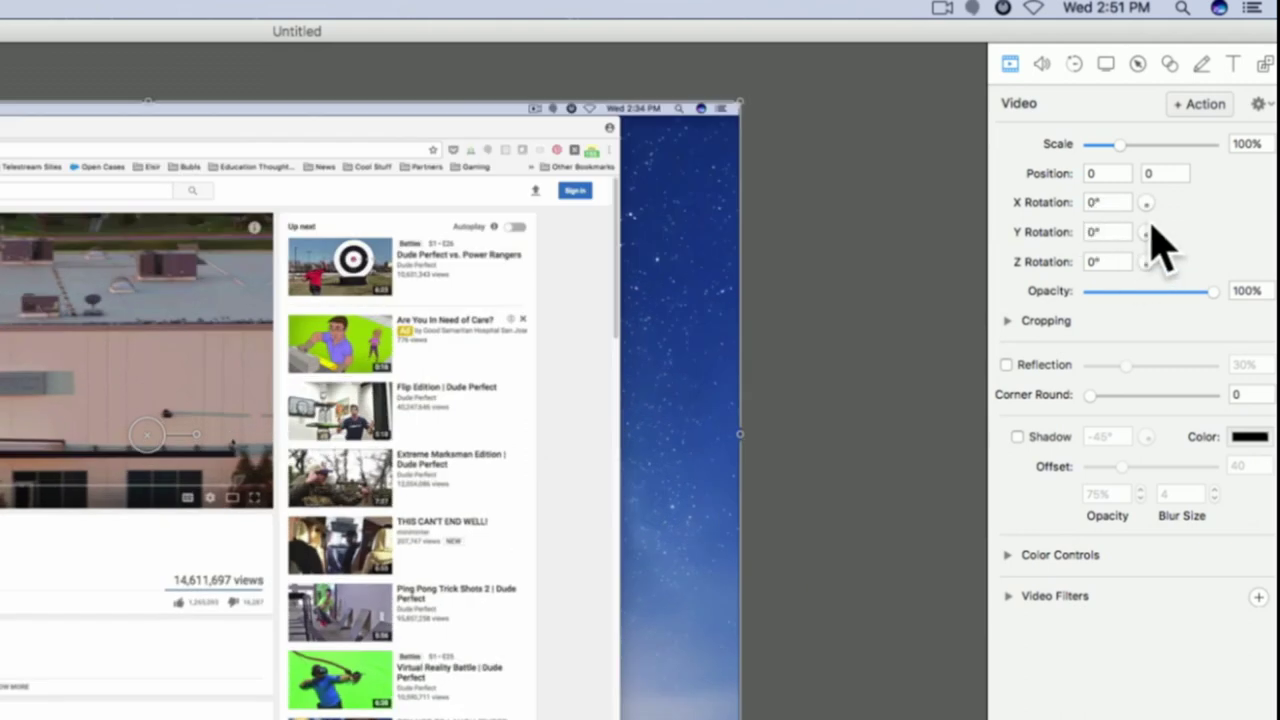
Step: Set the clip's Y rotation to -45° at the end of the video action
left_click(1125, 232)
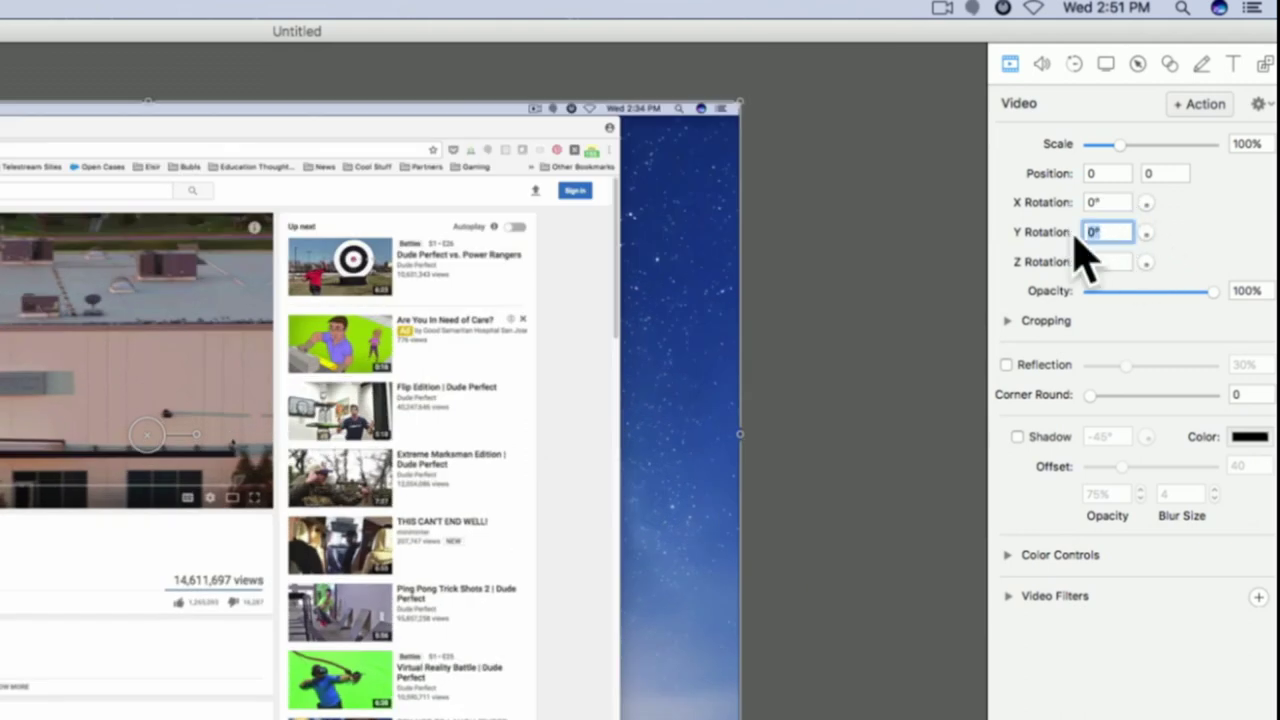
type("45")
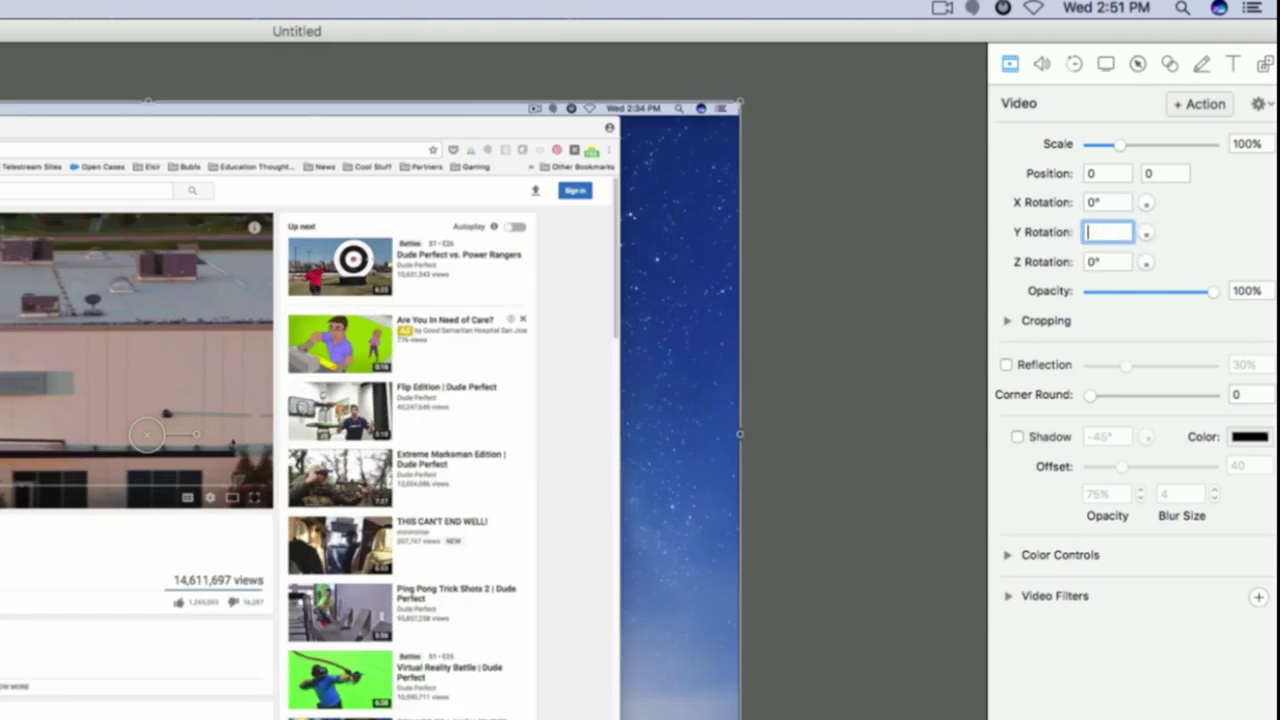
key("Return")
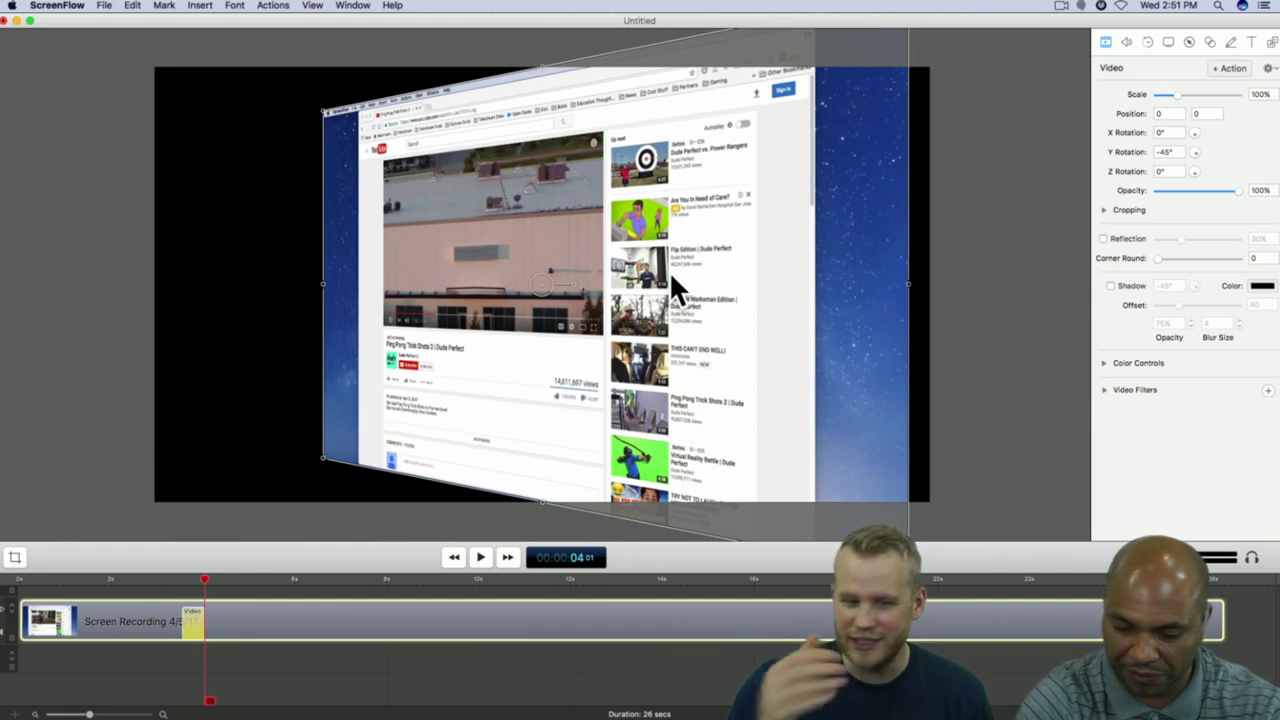
Step: Scale the tilted clip down to 78% and move it to position 240, 0, against the canvas's right edge
left_click_drag(654, 277, 643, 272)
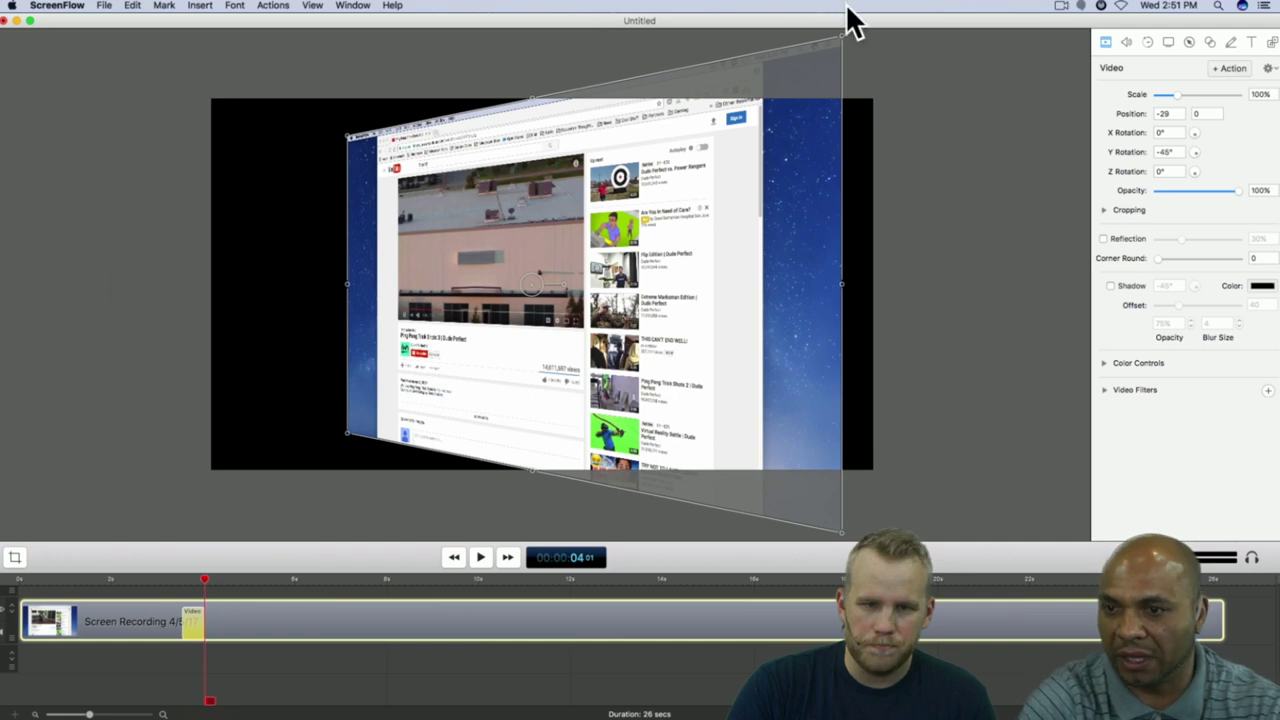
left_click_drag(841, 40, 800, 137)
left_click_drag(762, 515, 744, 452)
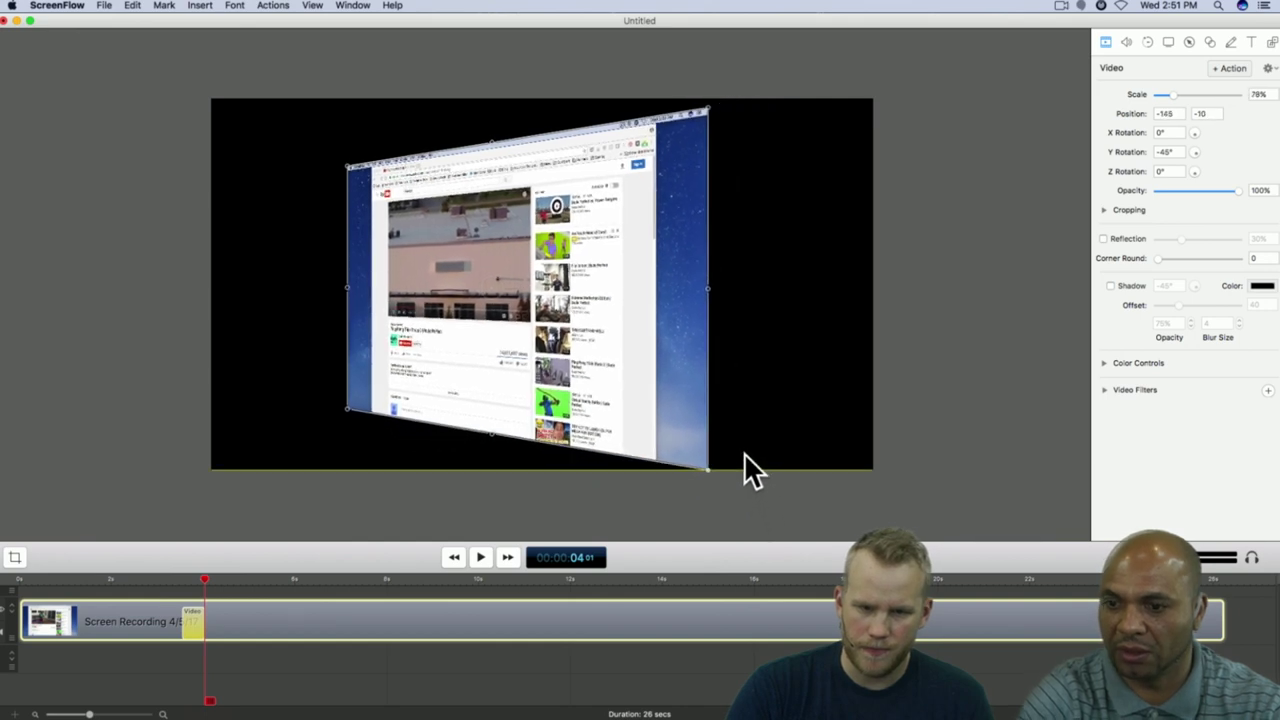
left_click_drag(597, 385, 578, 280)
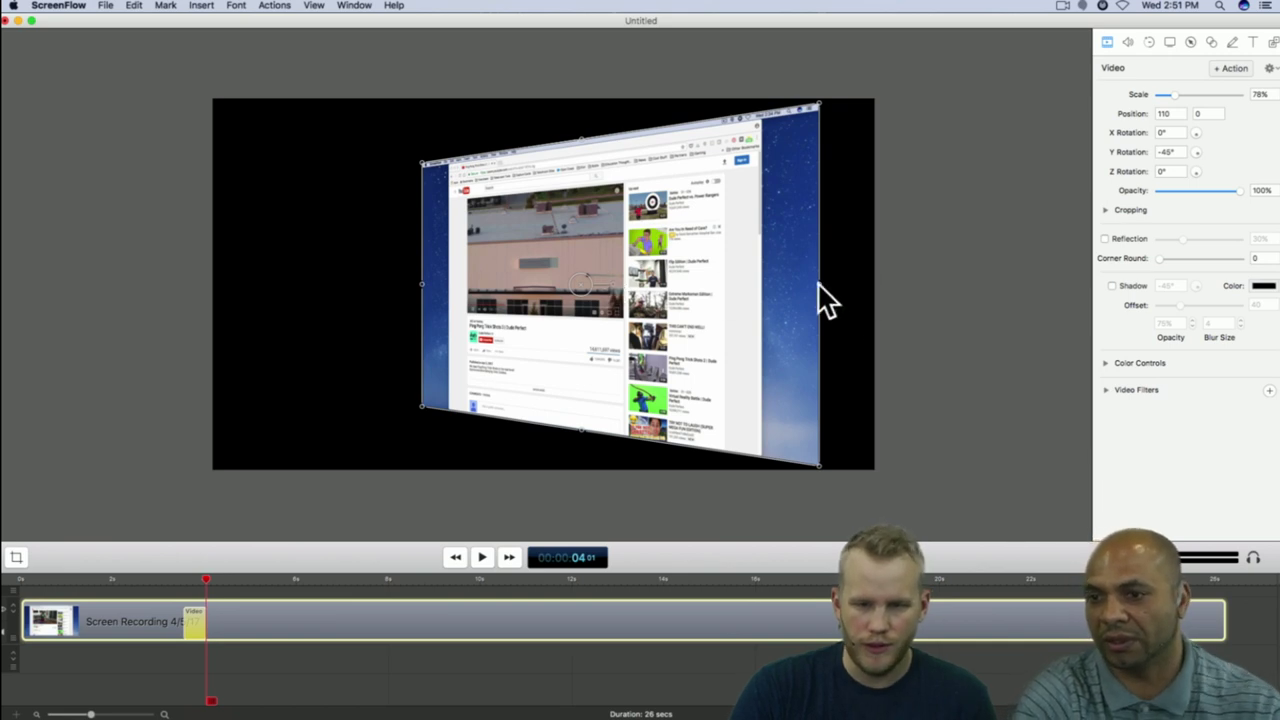
left_click_drag(580, 282, 621, 281)
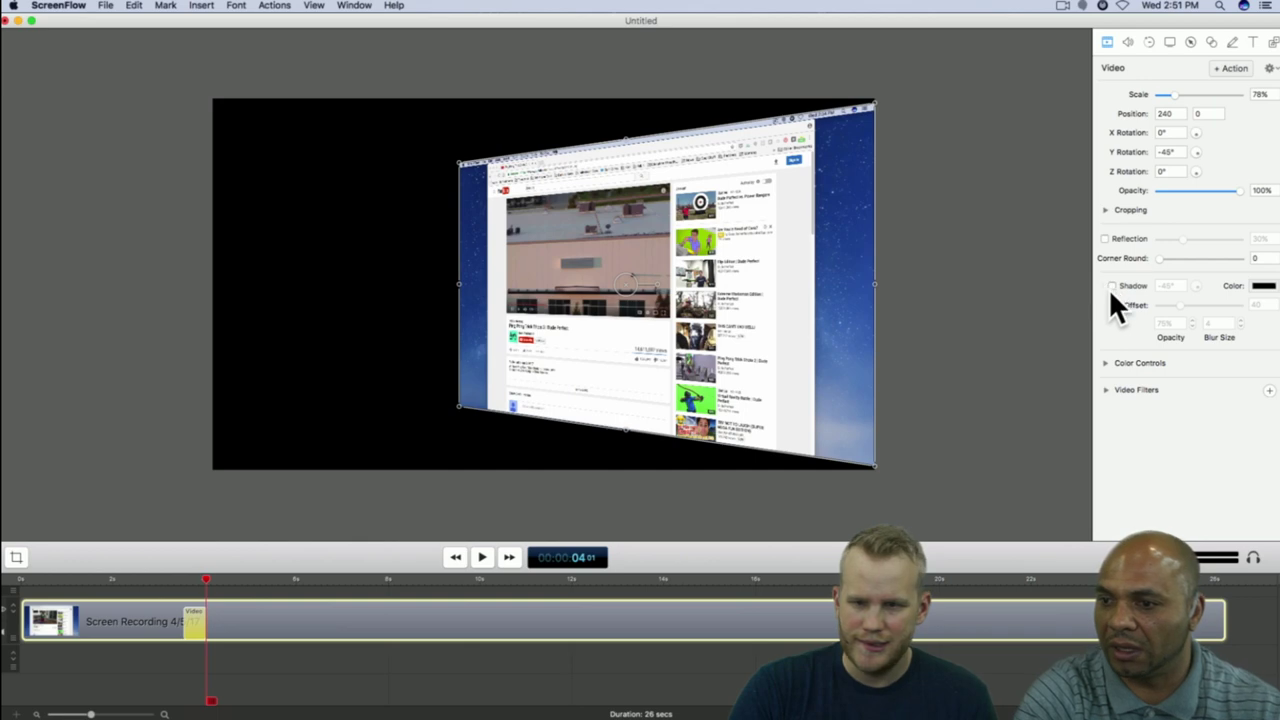
Step: Enable a 30% reflection on the tilted clip and deselect it to view the result, then reselect it
left_click(1104, 238)
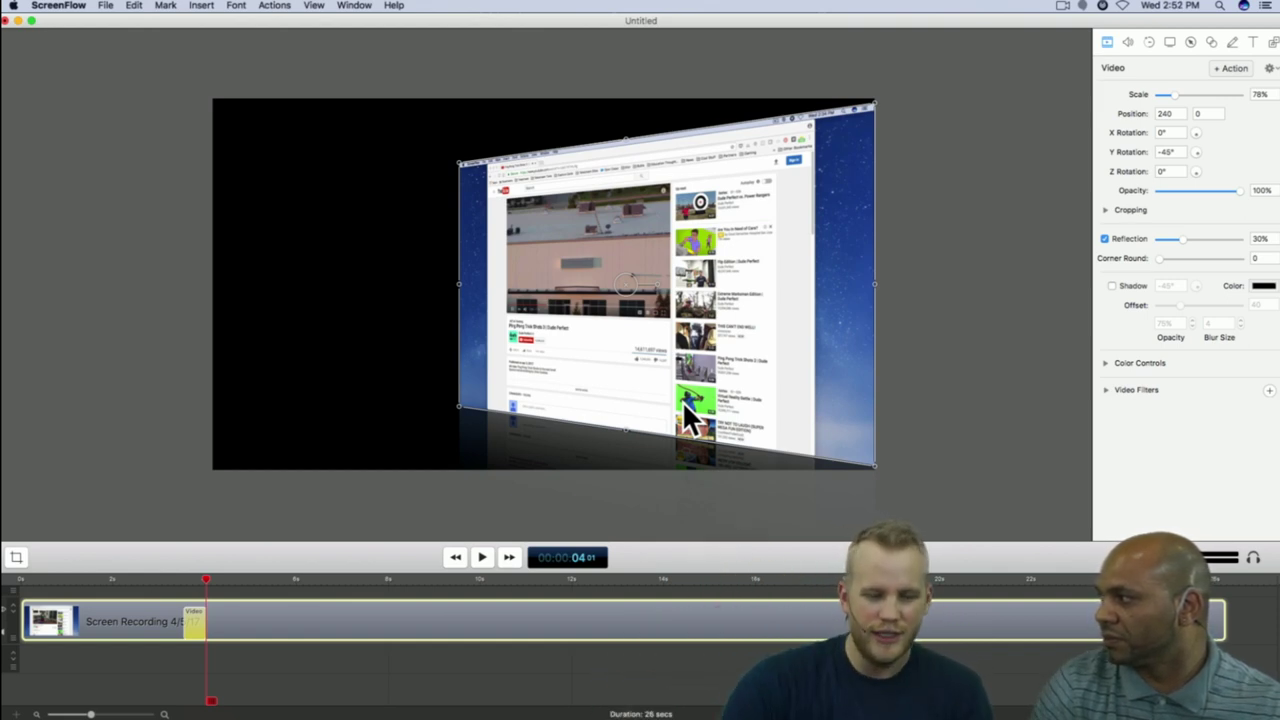
left_click(360, 380)
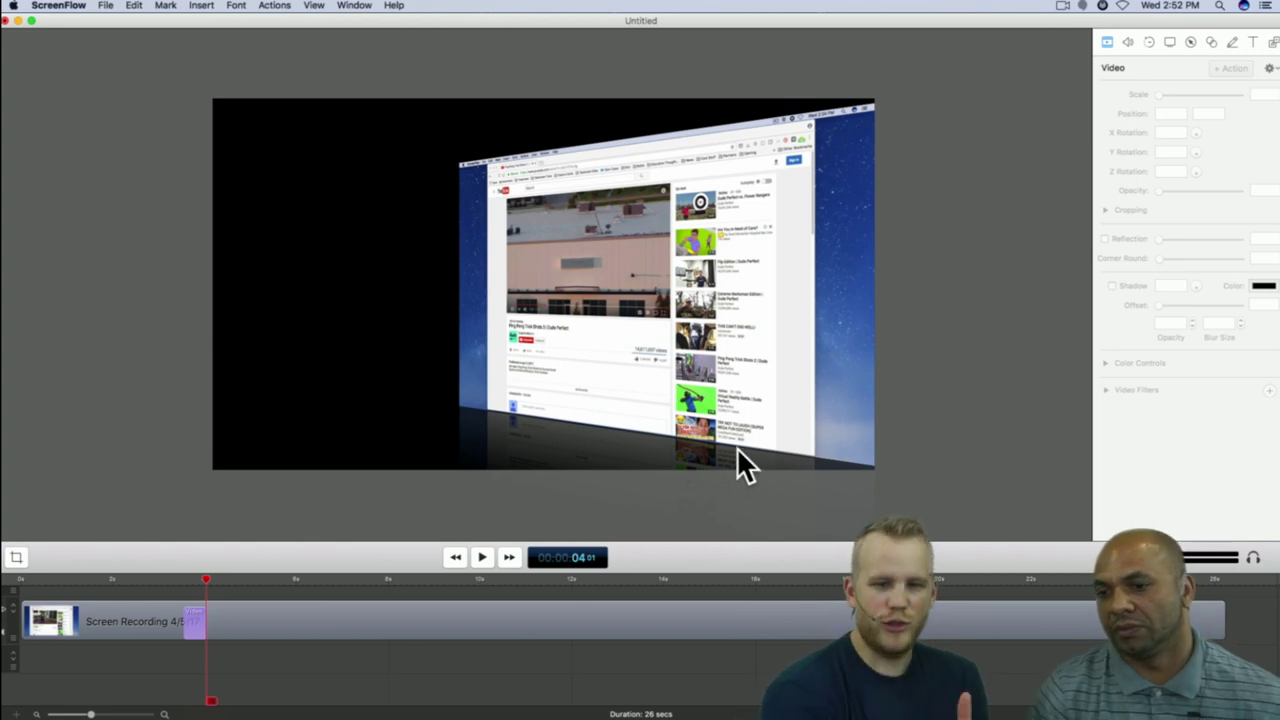
left_click(733, 405)
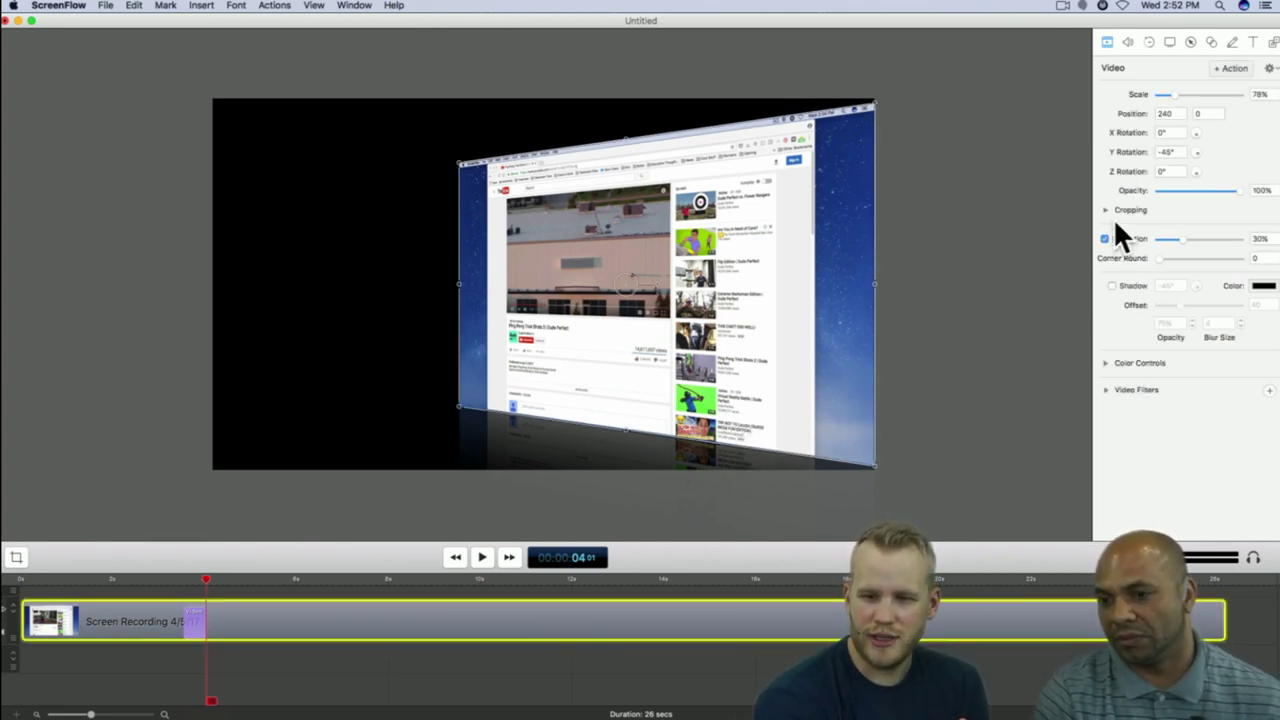
Step: Toggle the tilted clip's reflection off and back on at 30%, deselecting the clip to compare both looks
left_click(953, 273)
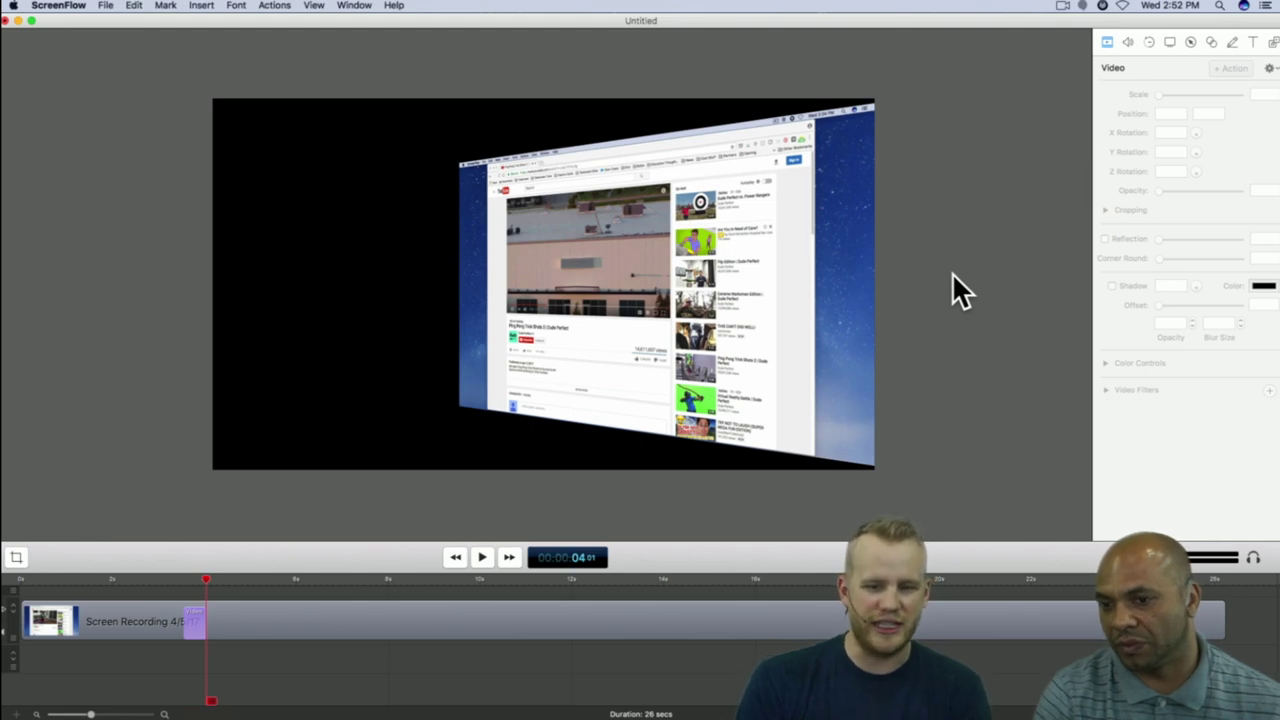
left_click(823, 332)
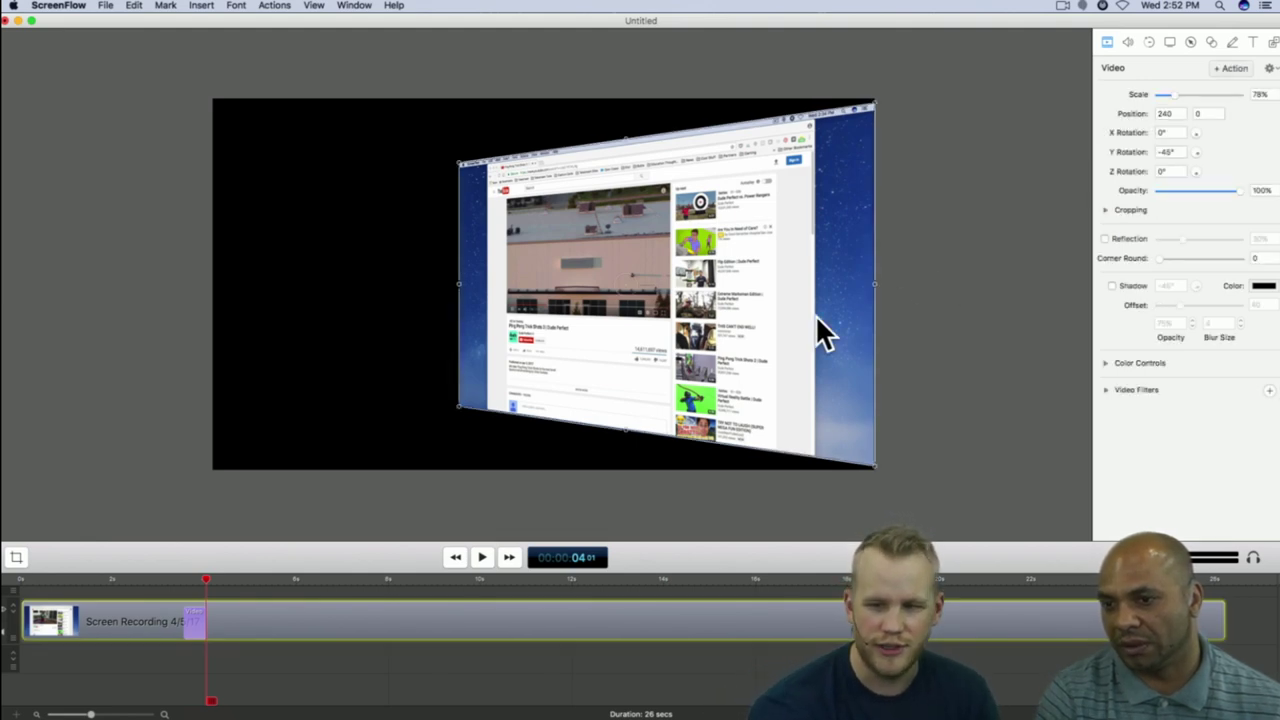
left_click(1105, 239)
left_click(1033, 303)
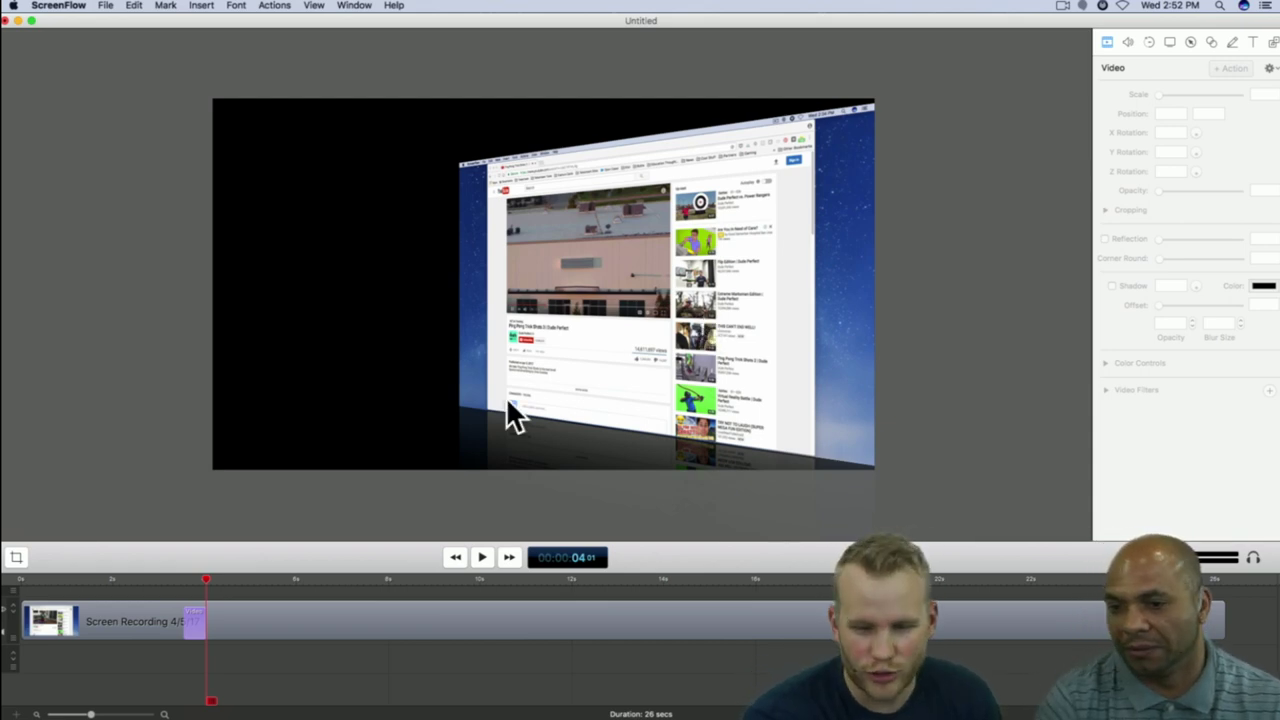
Step: Stretch the end of the video action to about 6.3 s and play back the slower transition
left_click(114, 579)
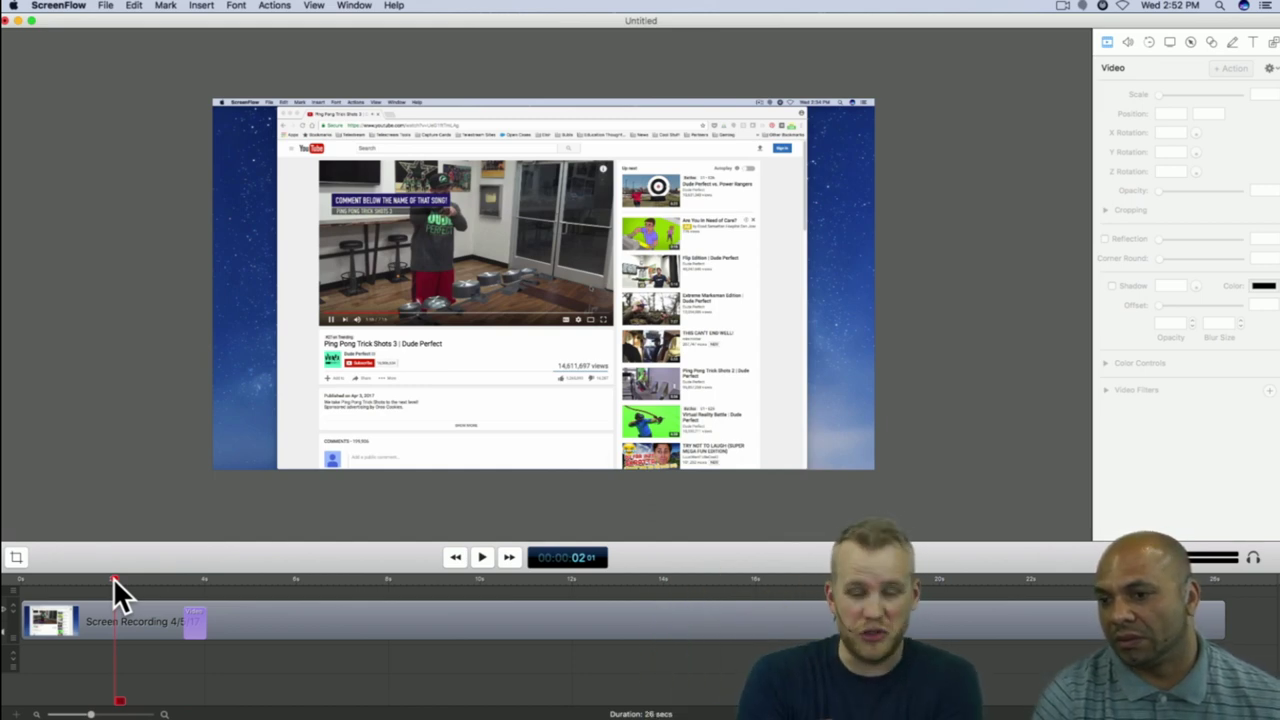
left_click(163, 578)
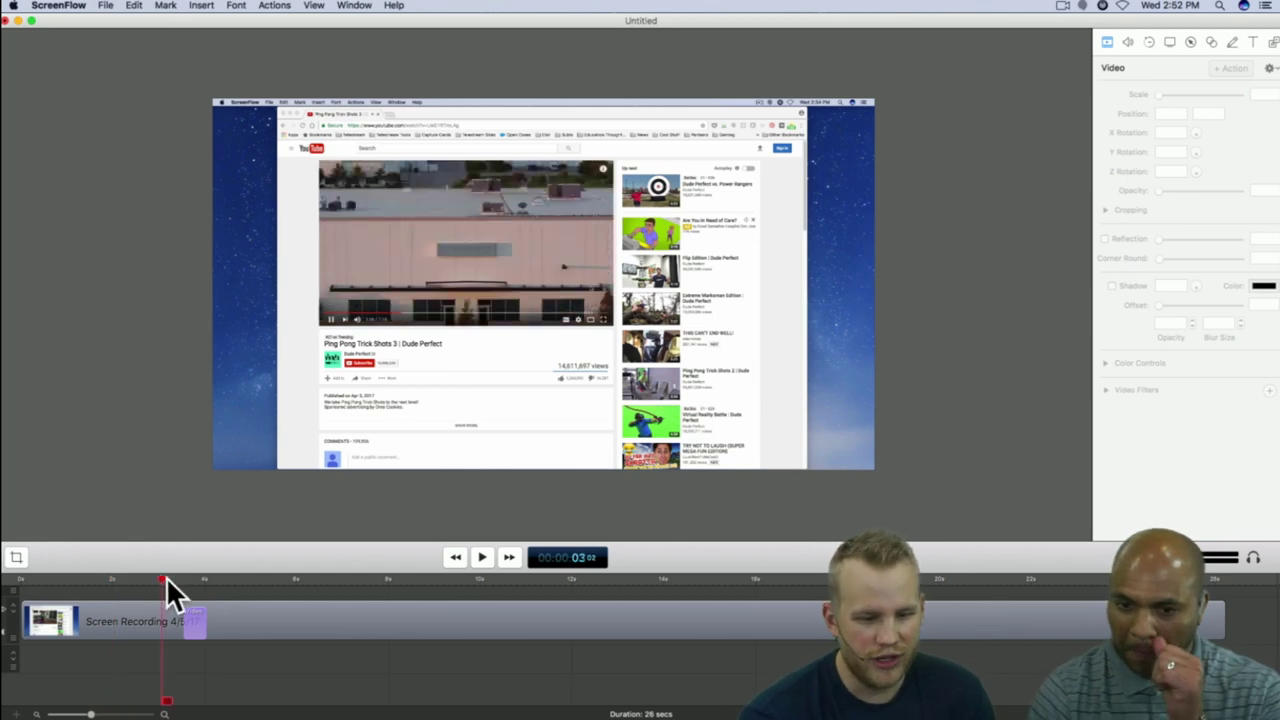
left_click_drag(202, 621, 311, 624)
key("space")
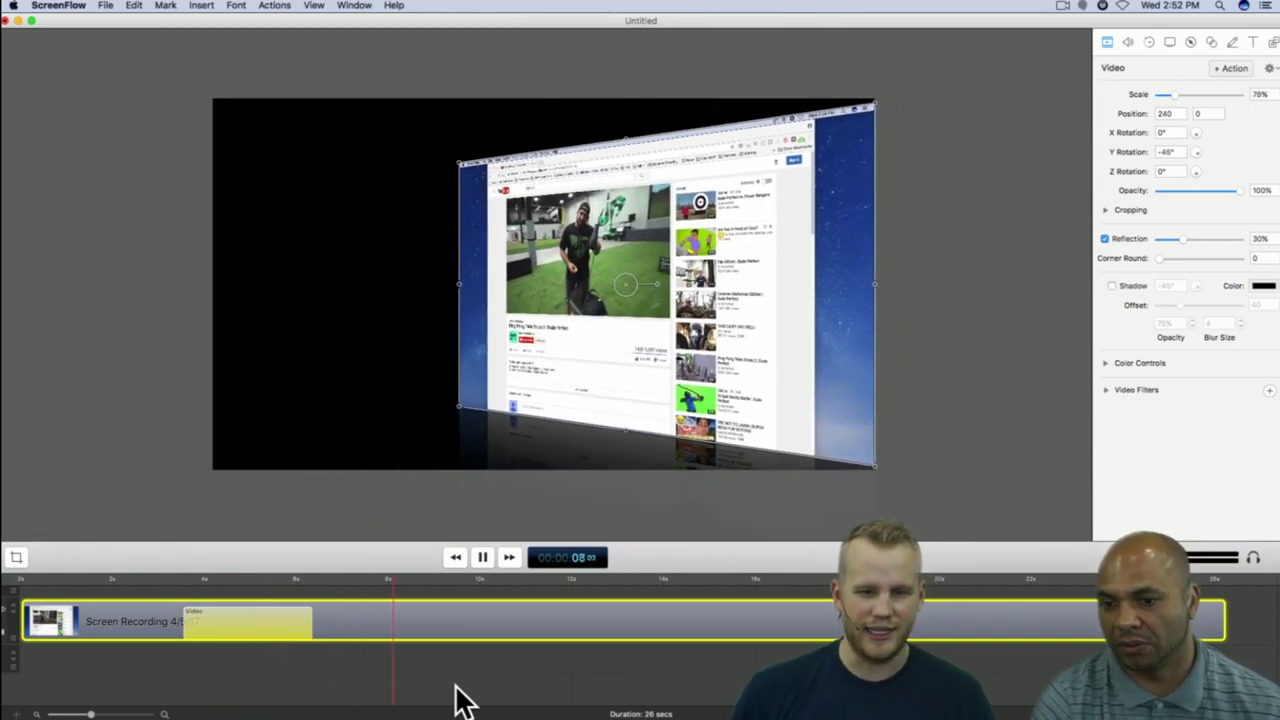
key("space")
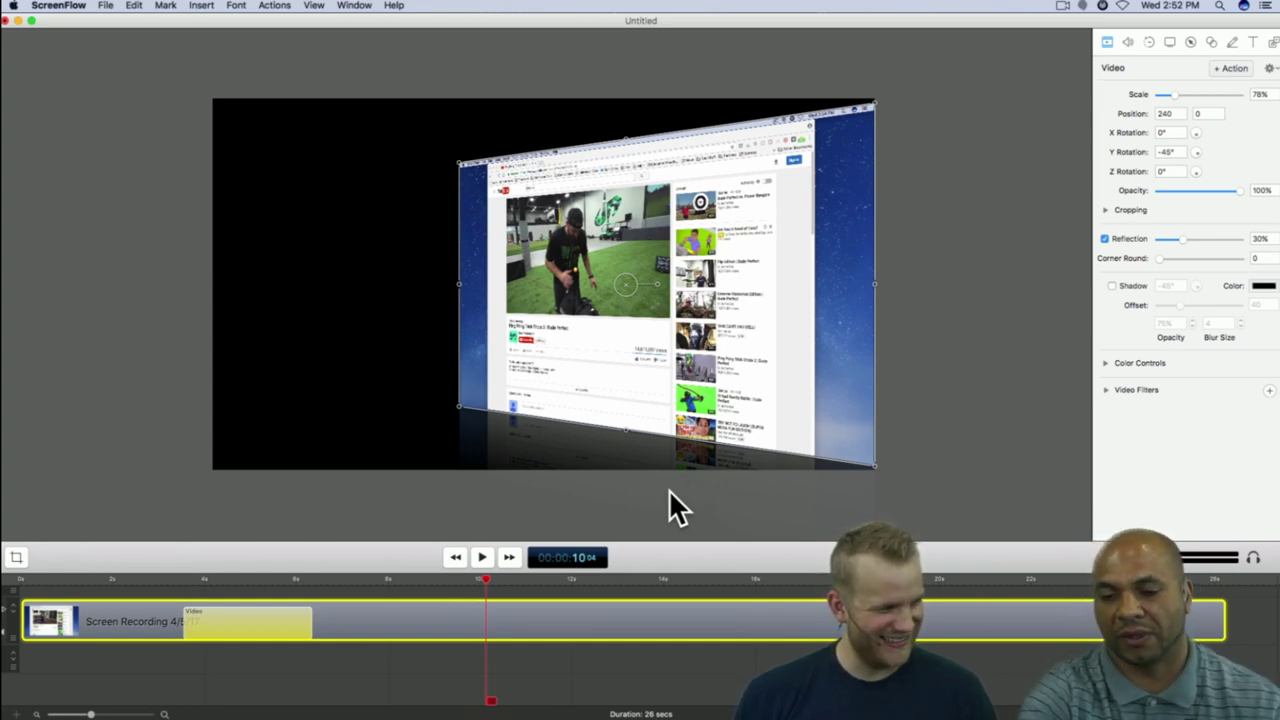
Step: Add a second video action to the clip, ending at the playhead placed between 7 s and 8 s
left_click(381, 580)
left_click_drag(378, 580, 354, 598)
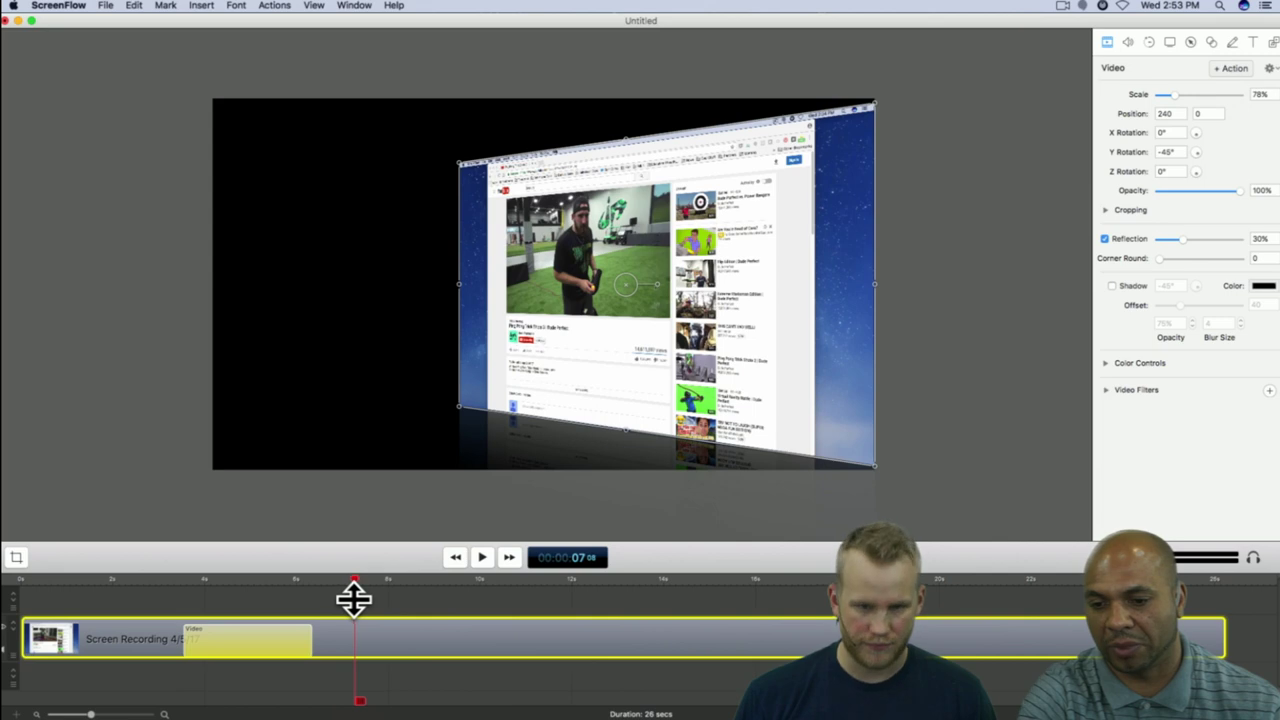
left_click(354, 592)
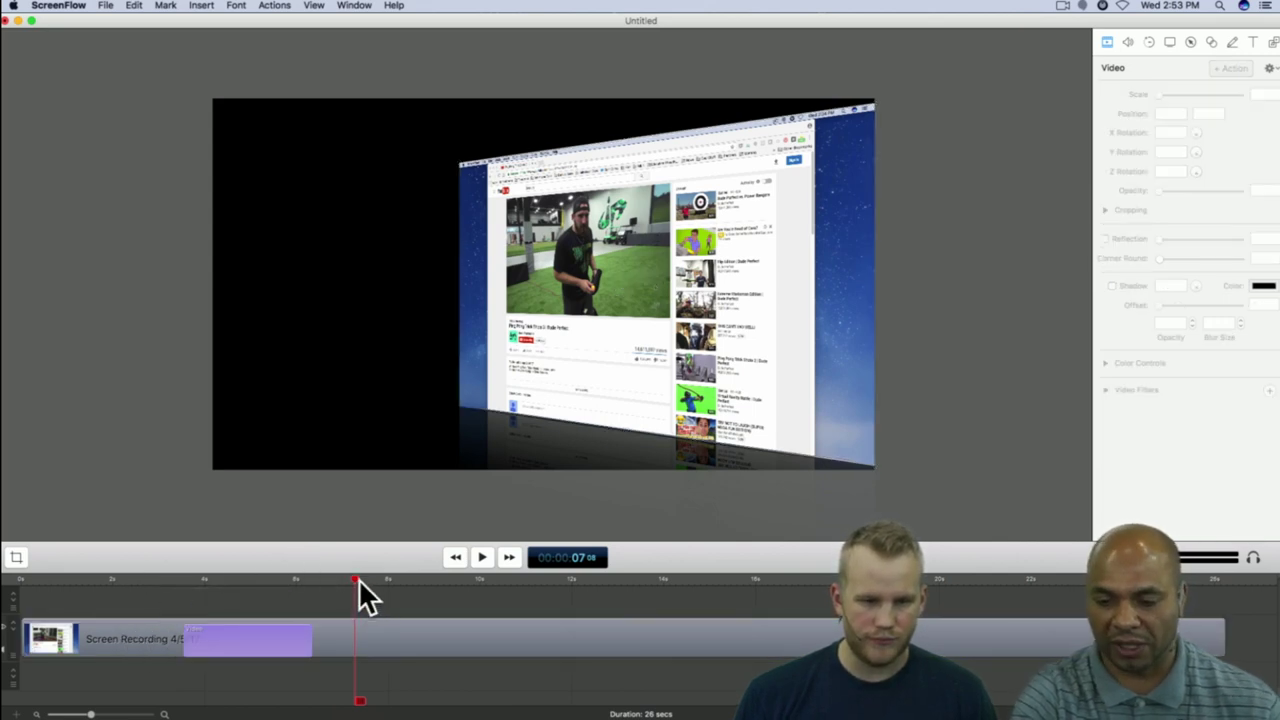
left_click(380, 640)
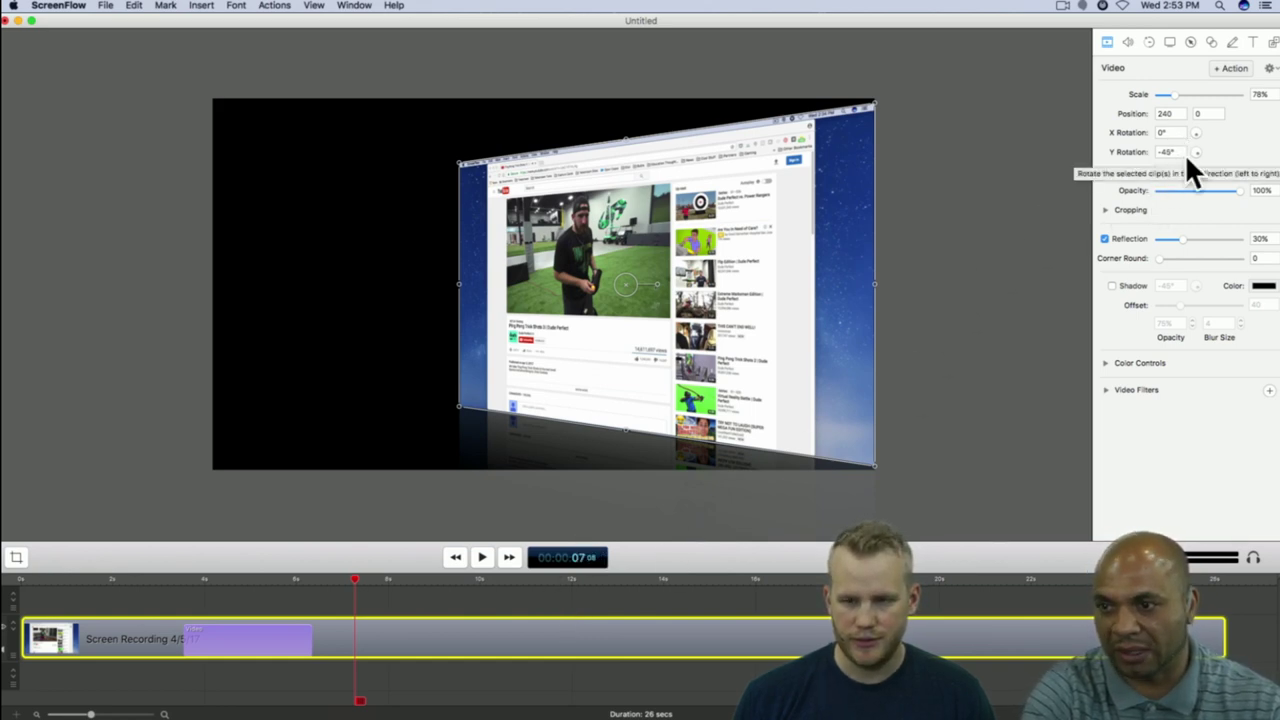
left_click(1222, 66)
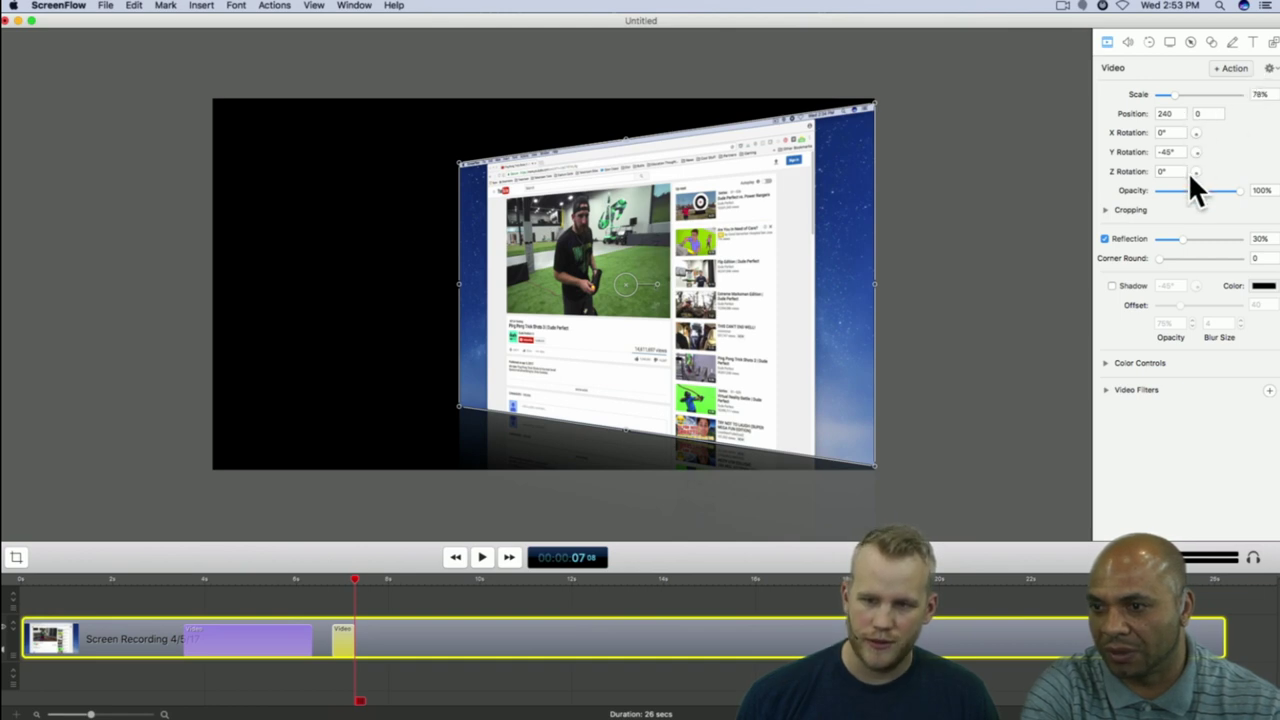
Step: At the end of the second video action, set the clip's horizontal position to 0, Y rotation to 0° and scale to 100%
double_click(1167, 114)
type("0")
key("Return")
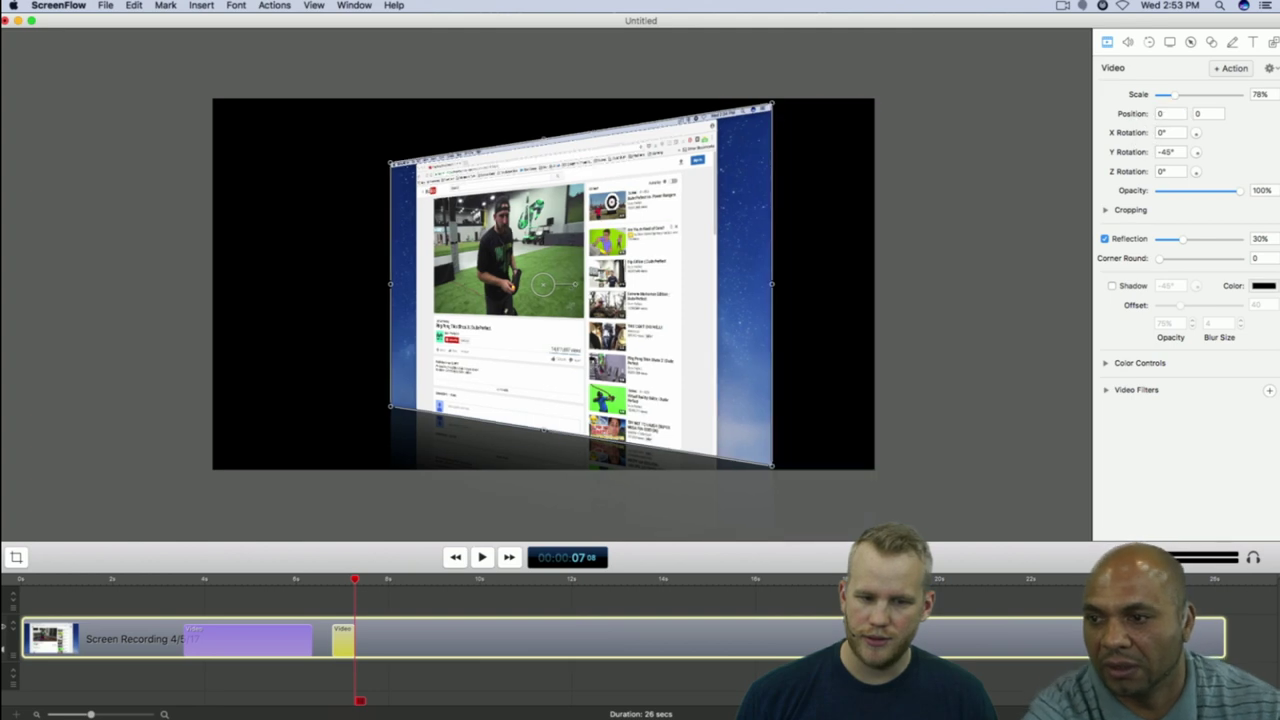
double_click(1165, 151)
type("0")
key("Return")
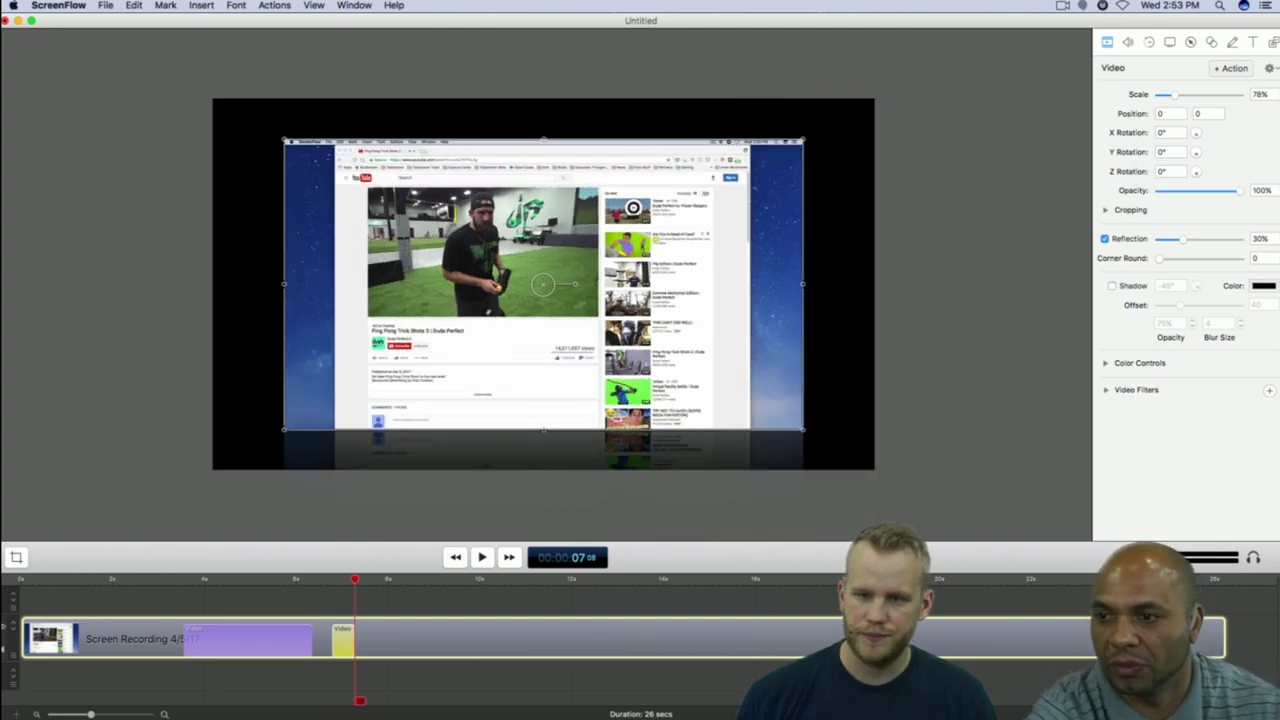
double_click(1264, 94)
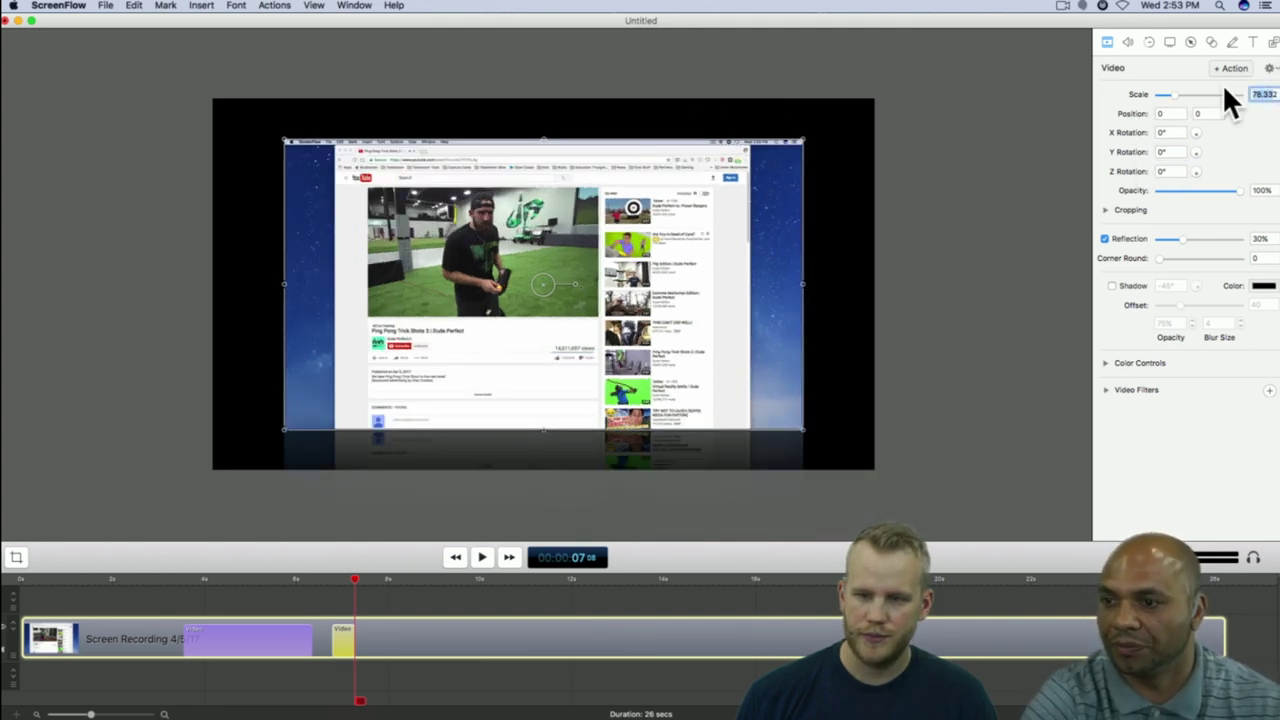
type("100")
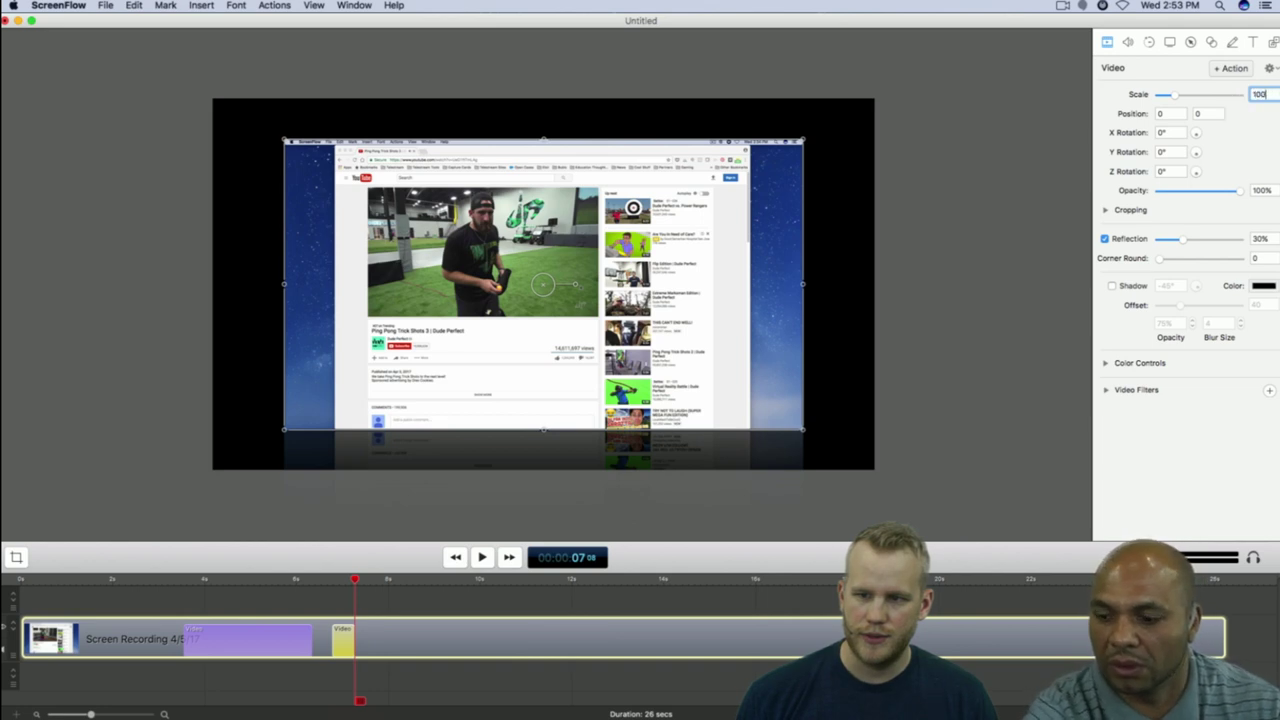
key("Return")
Step: Move and lengthen the second video action so it runs from about 9.4 s to 11.2 s, and play back both transitions
left_click_drag(346, 629, 335, 633)
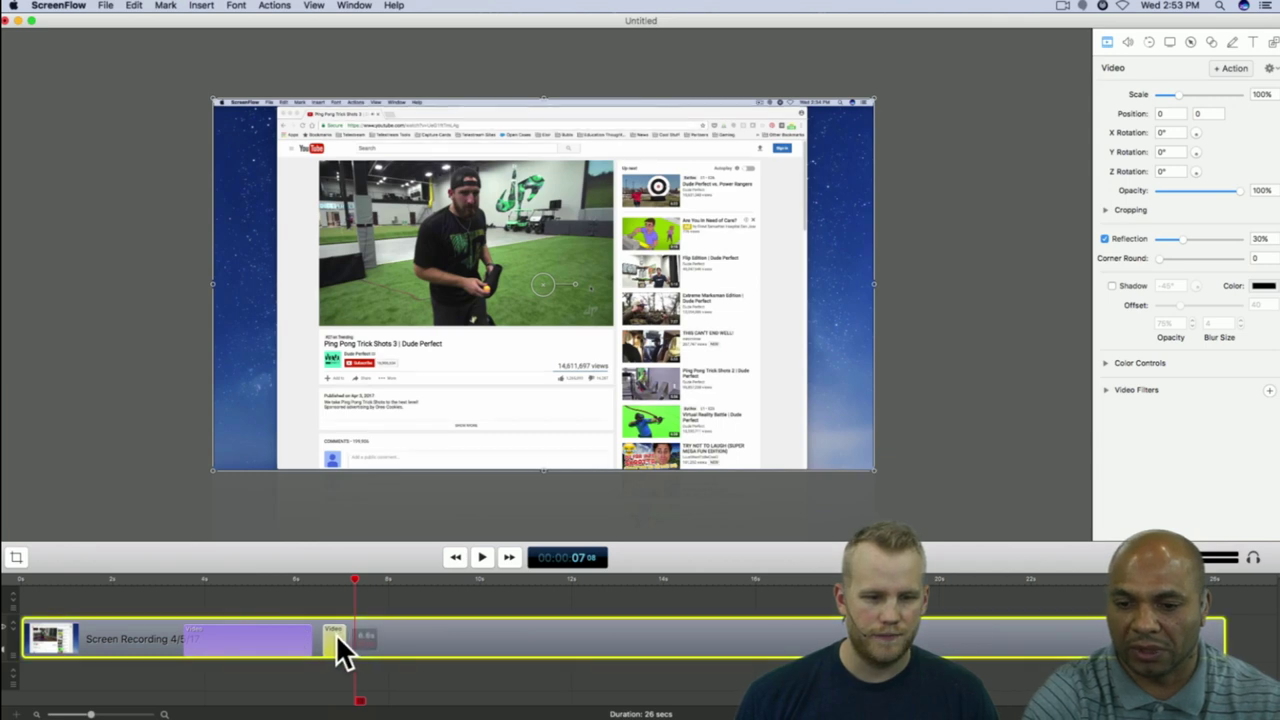
left_click(173, 578)
key("space")
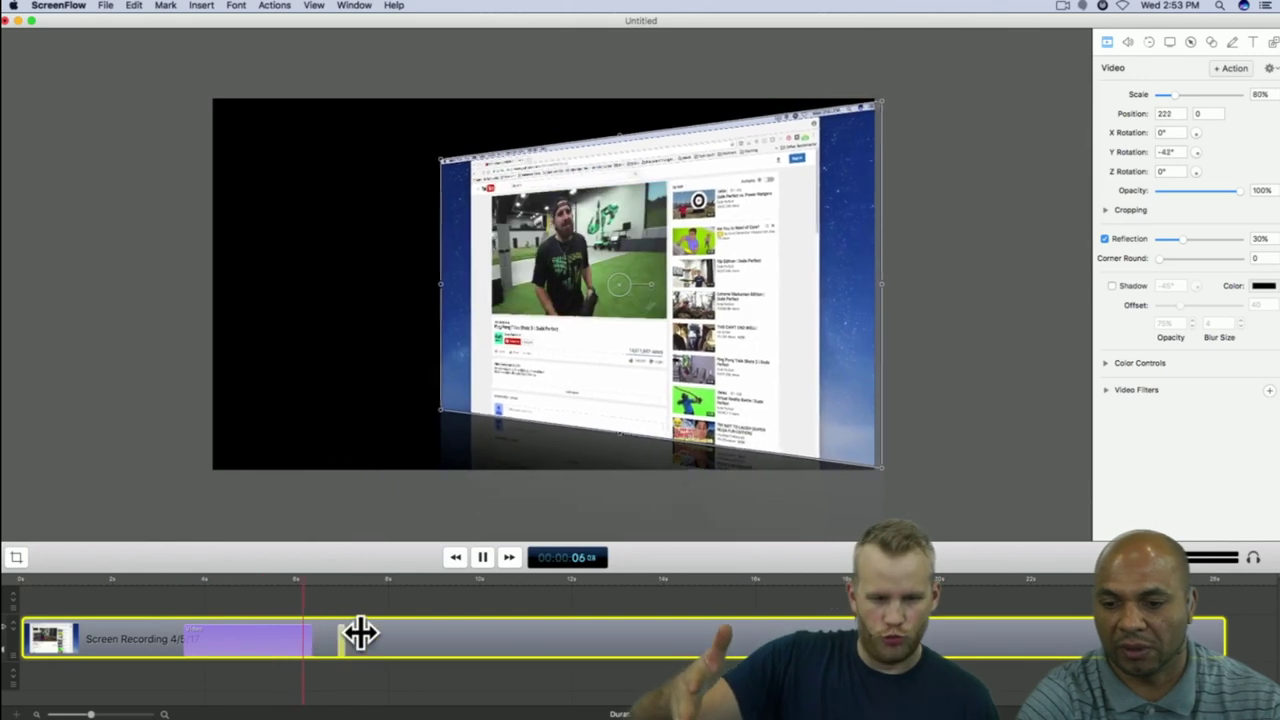
key("space")
left_click_drag(343, 643, 487, 645)
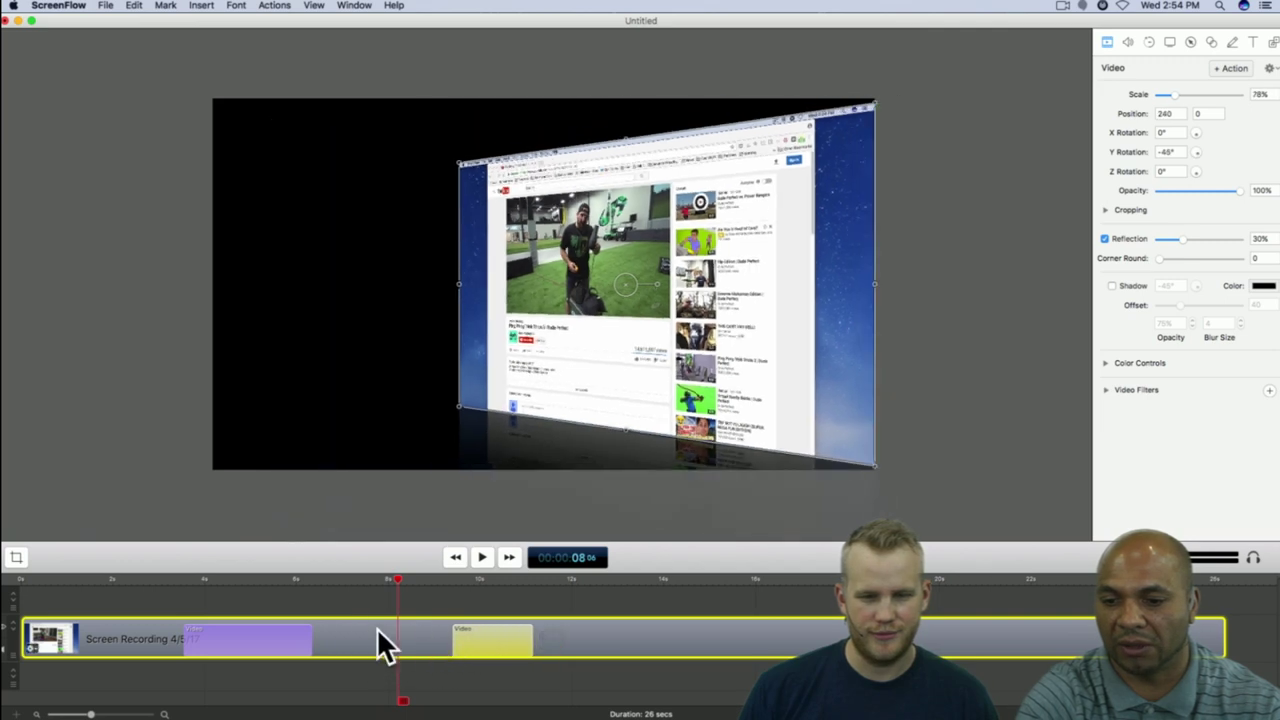
left_click(167, 584)
key("space")
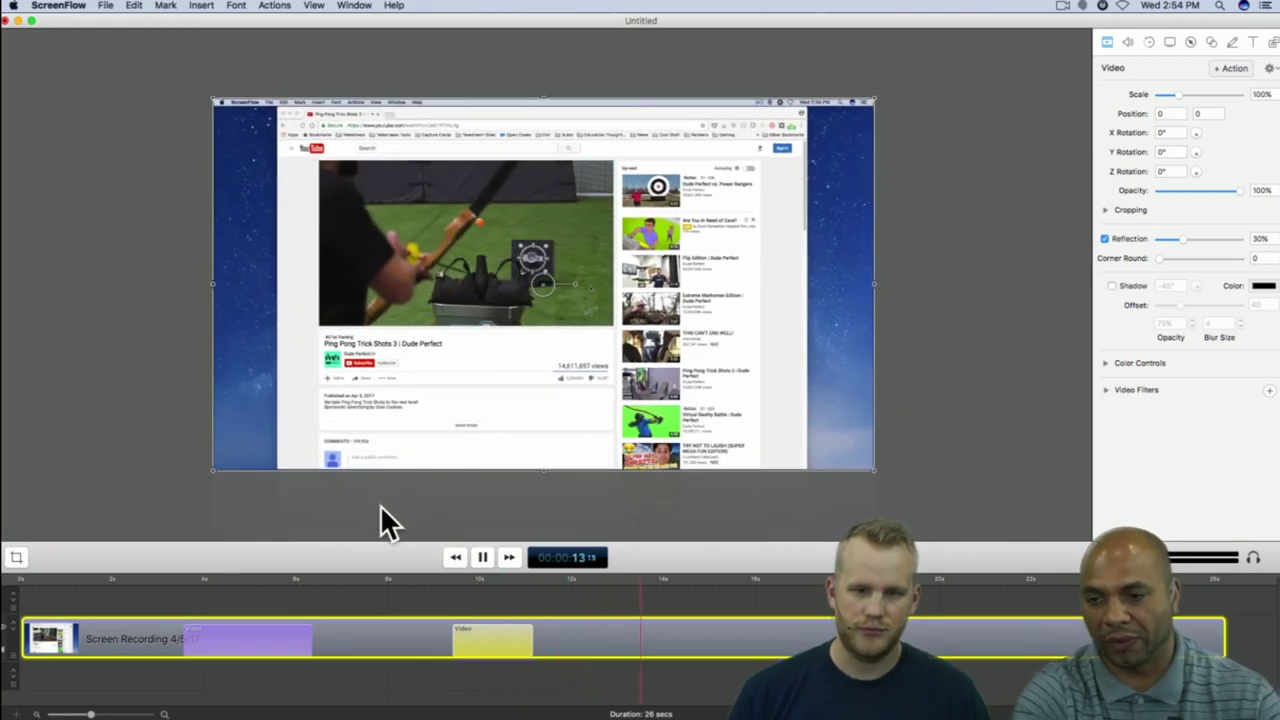
key("space")
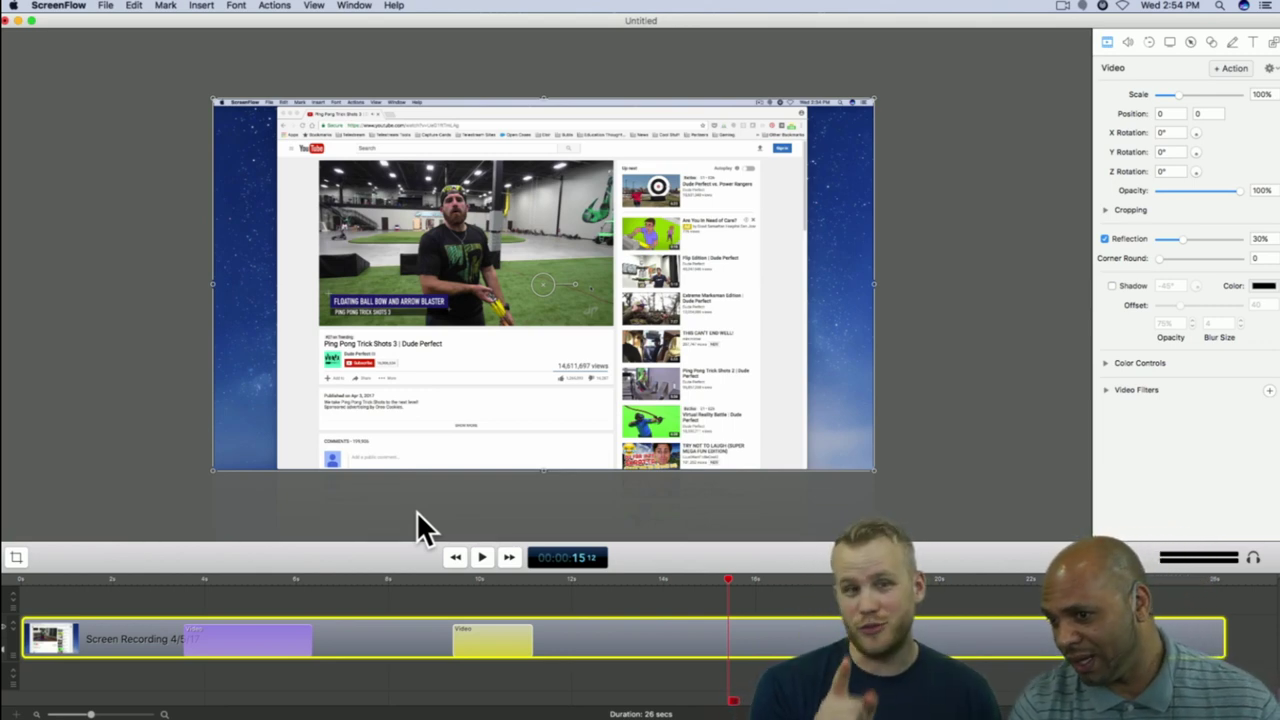
Step: Delete the second video action from the clip
left_click(366, 516)
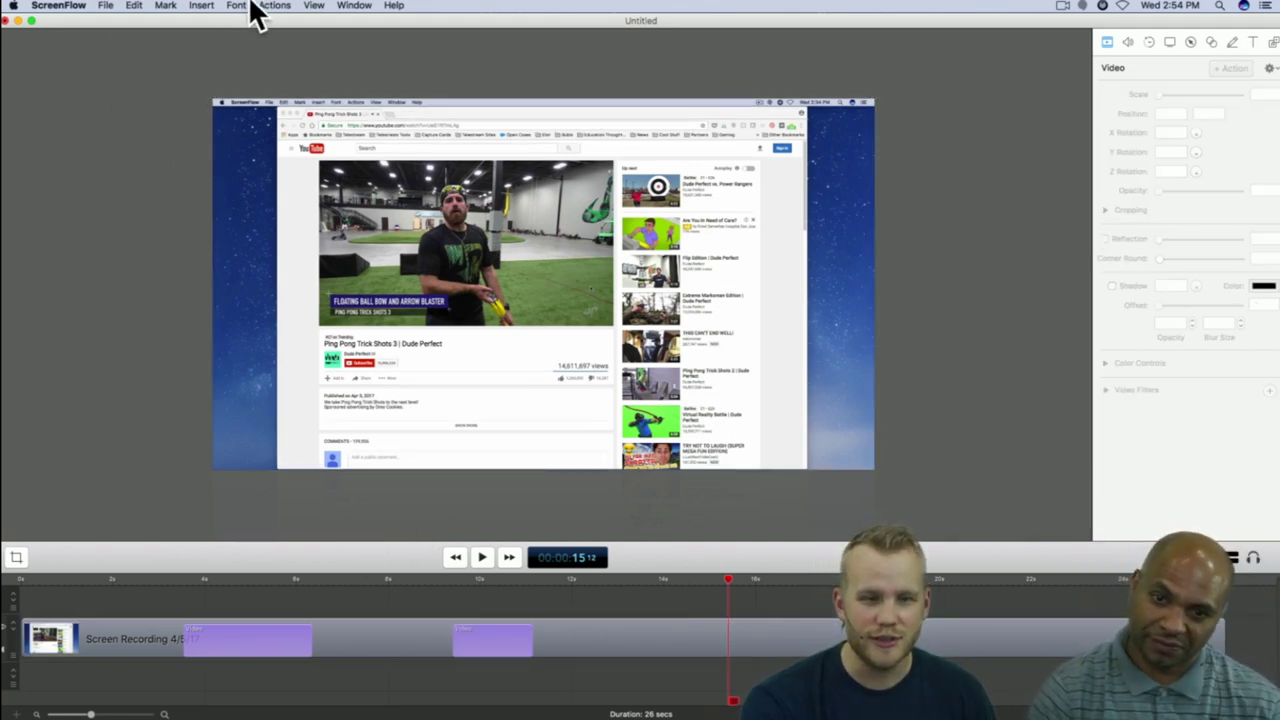
left_click(464, 636)
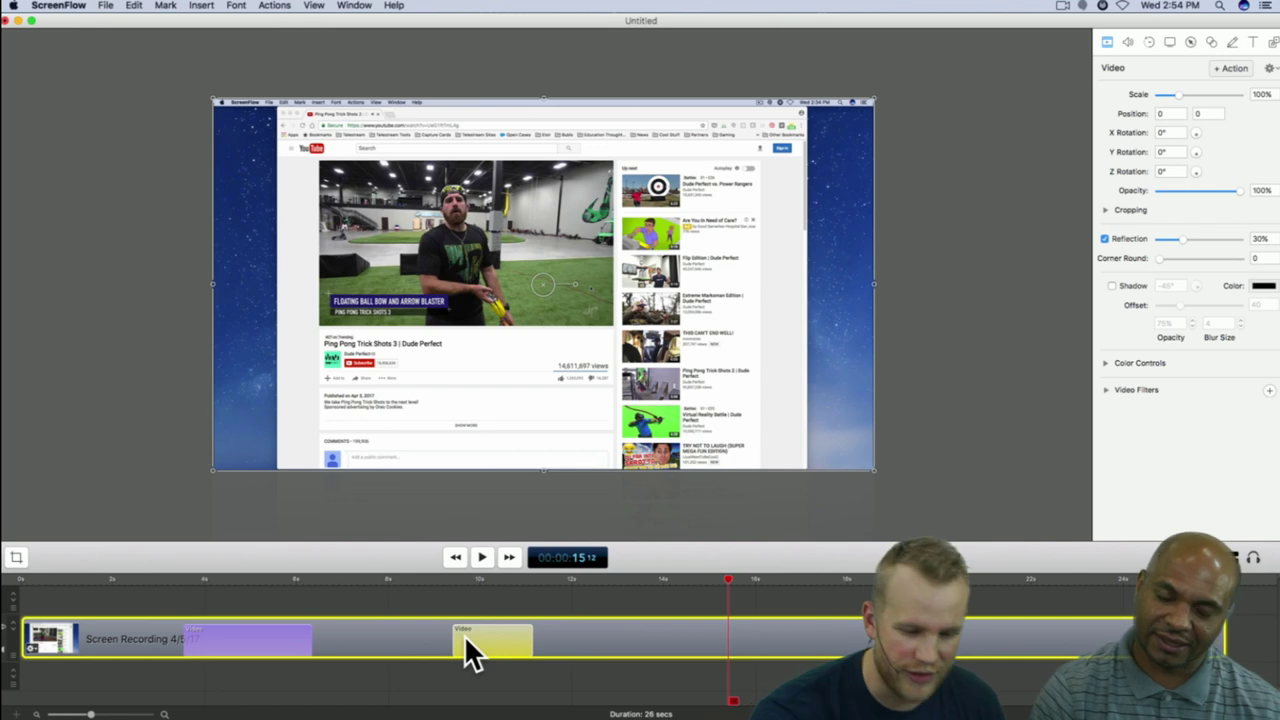
Step: Play from about 3 s, stop at about 9 s, and add a video snapback action to the clip there
left_click(165, 578)
key("space")
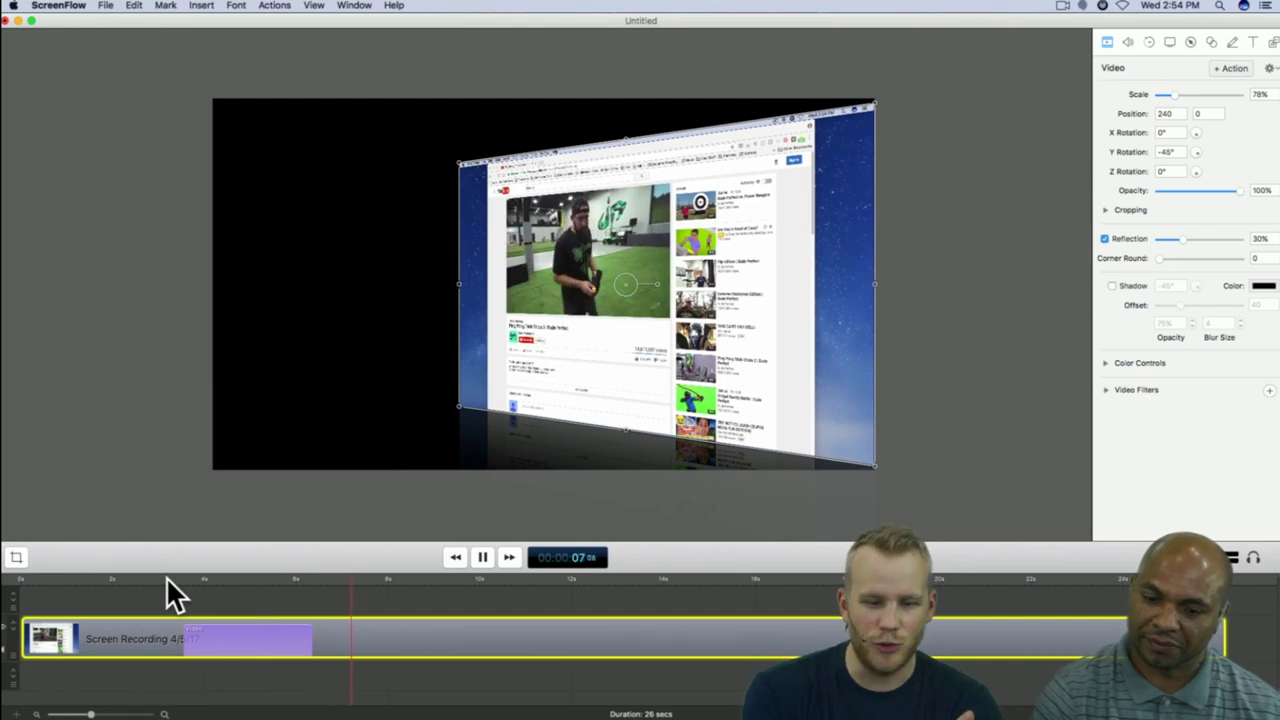
key("space")
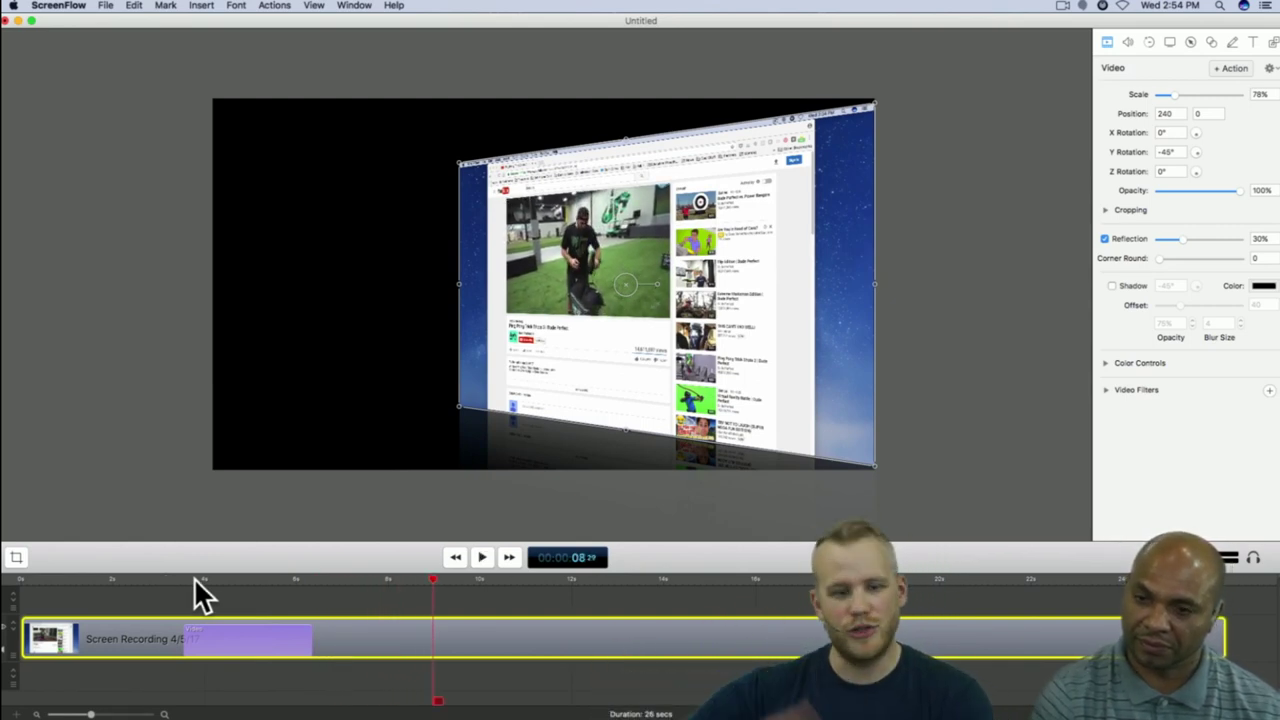
left_click(273, 6)
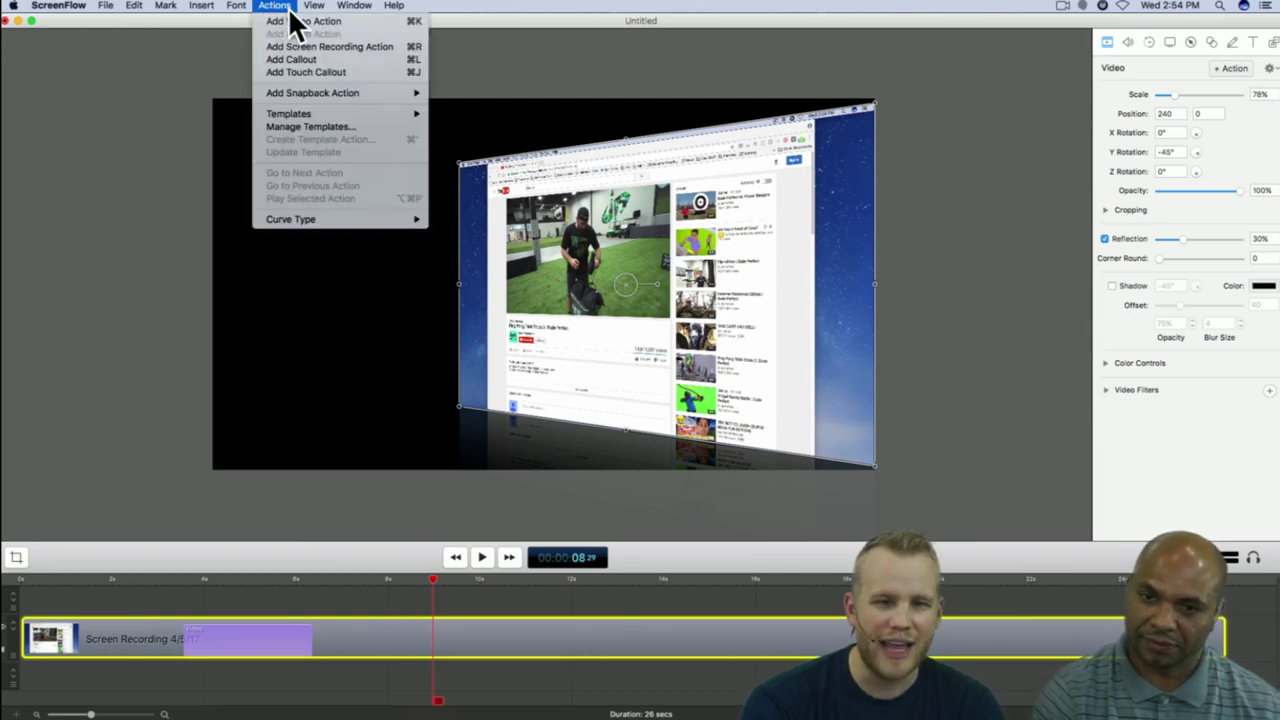
mouse_move(401, 94)
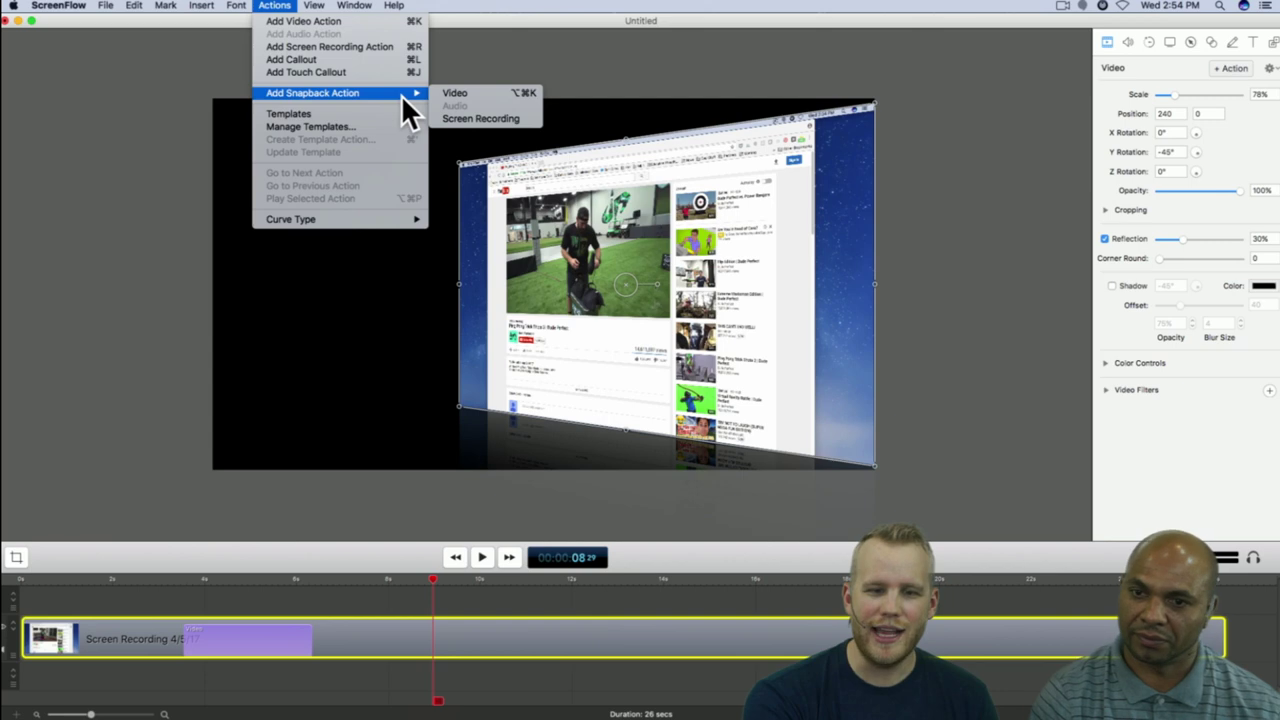
left_click(475, 92)
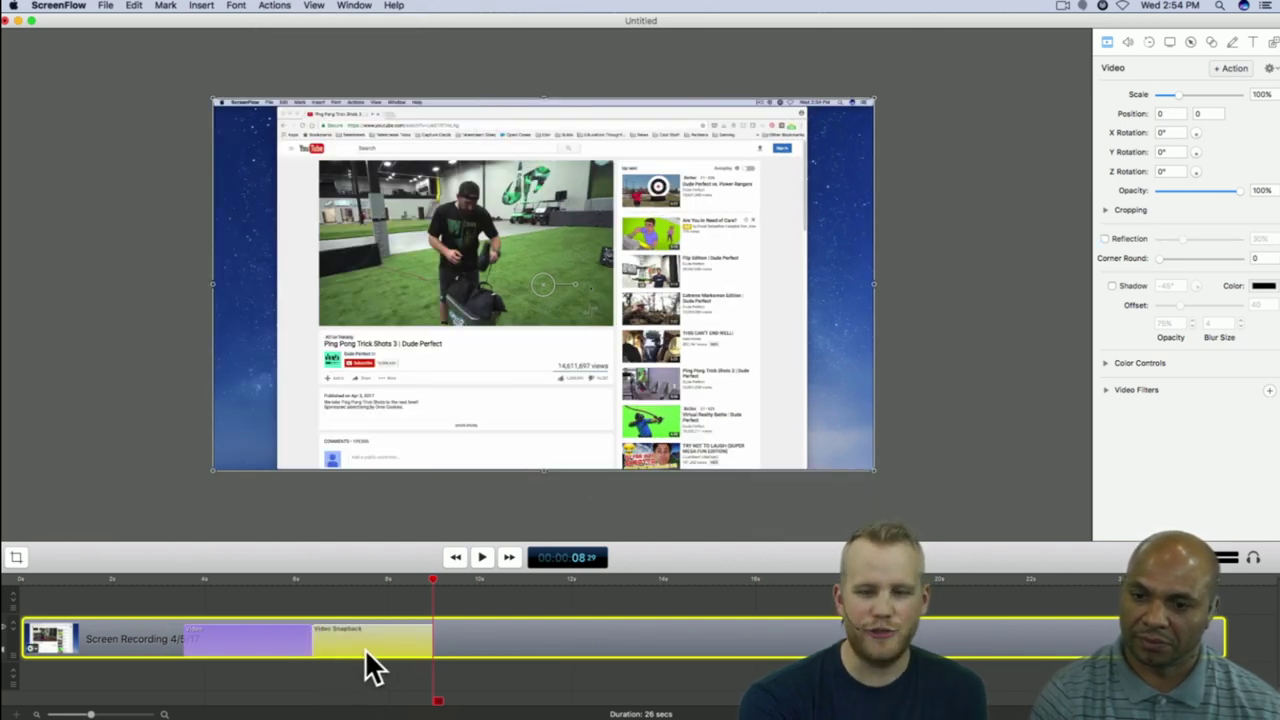
Step: Play back from about 3 s and move the snapback action about 1.8 s later on the clip
left_click(164, 578)
key("space")
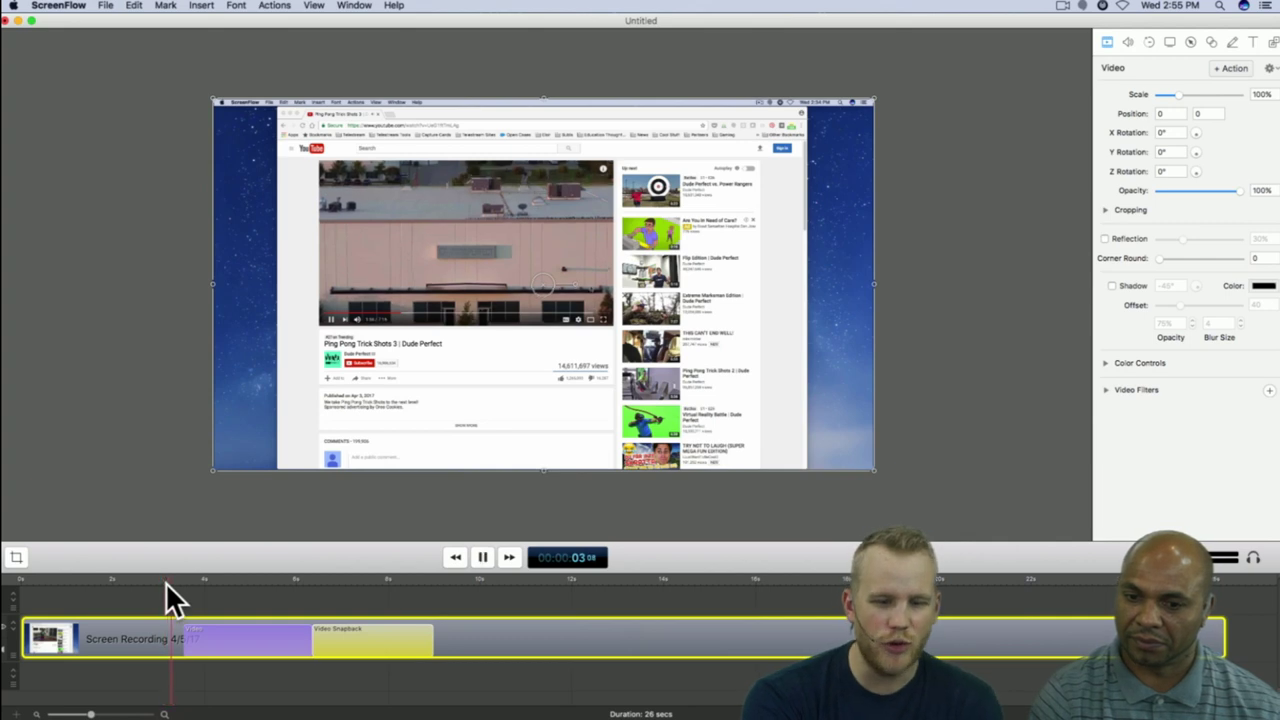
left_click_drag(355, 645, 437, 655)
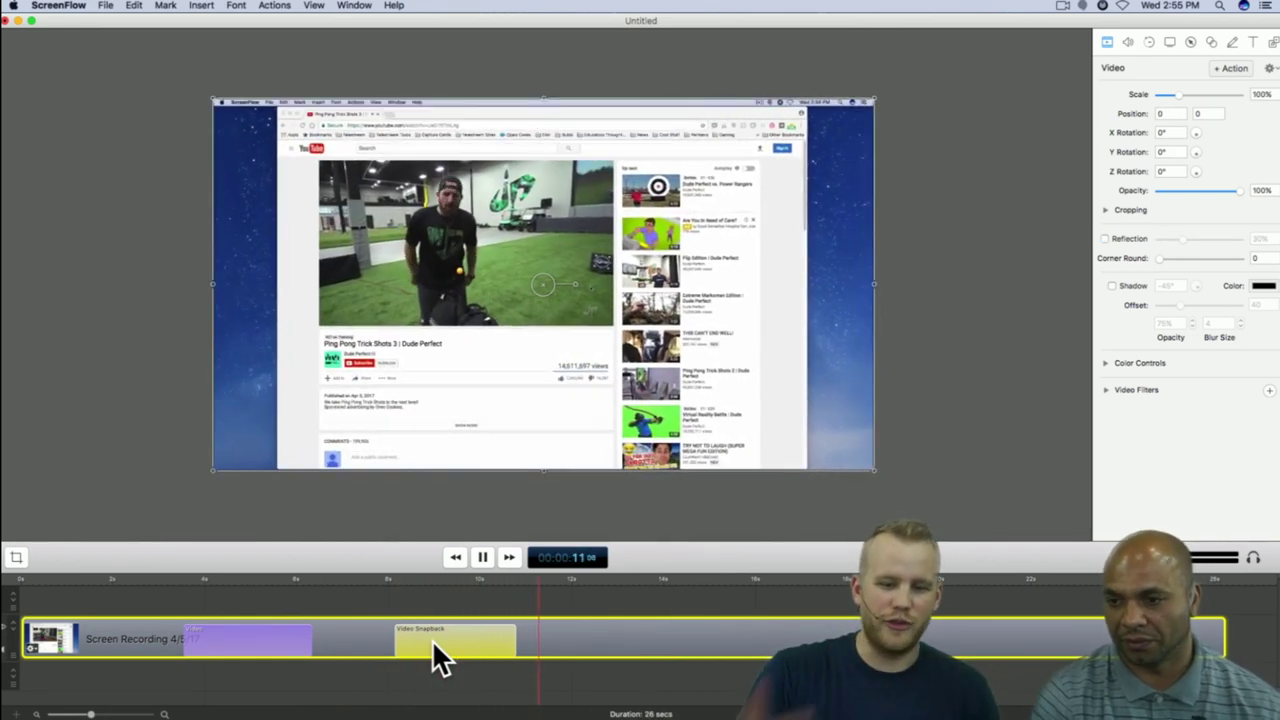
Step: Stop playback and delete both the video snapback action and the earlier video action from the screen recording clip
left_click(482, 560)
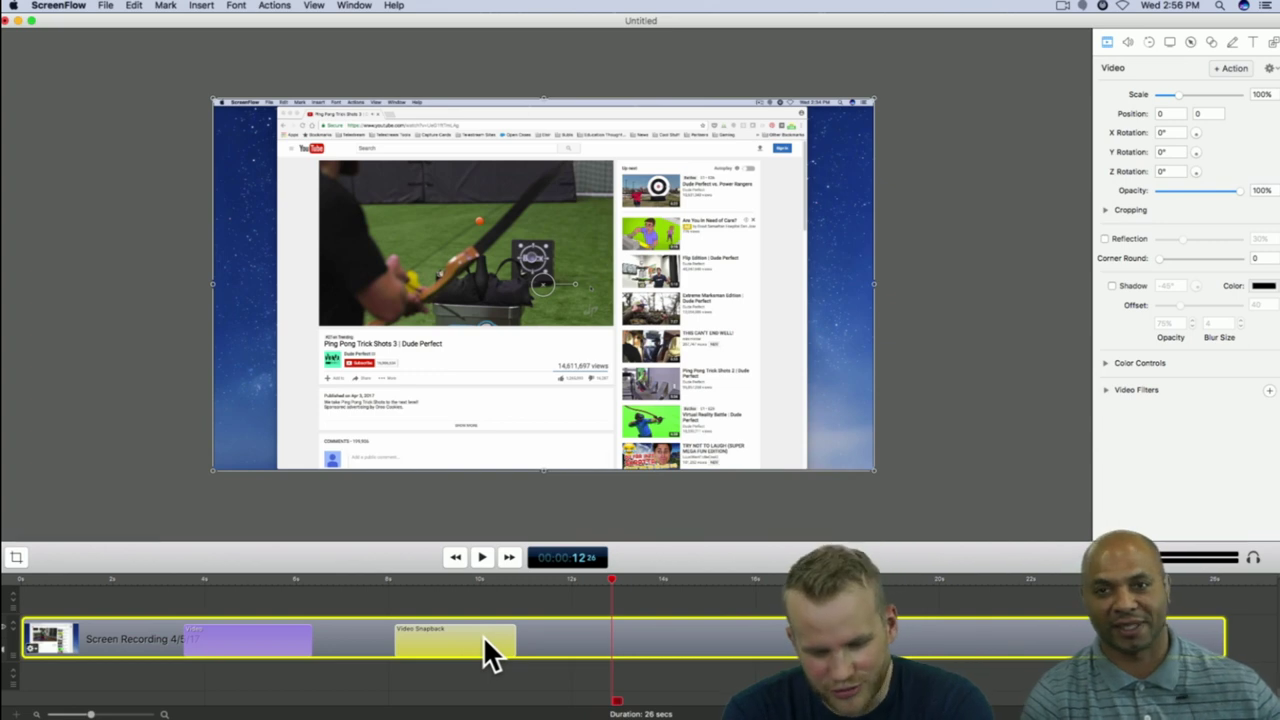
key("Delete")
left_click(230, 638)
key("Delete")
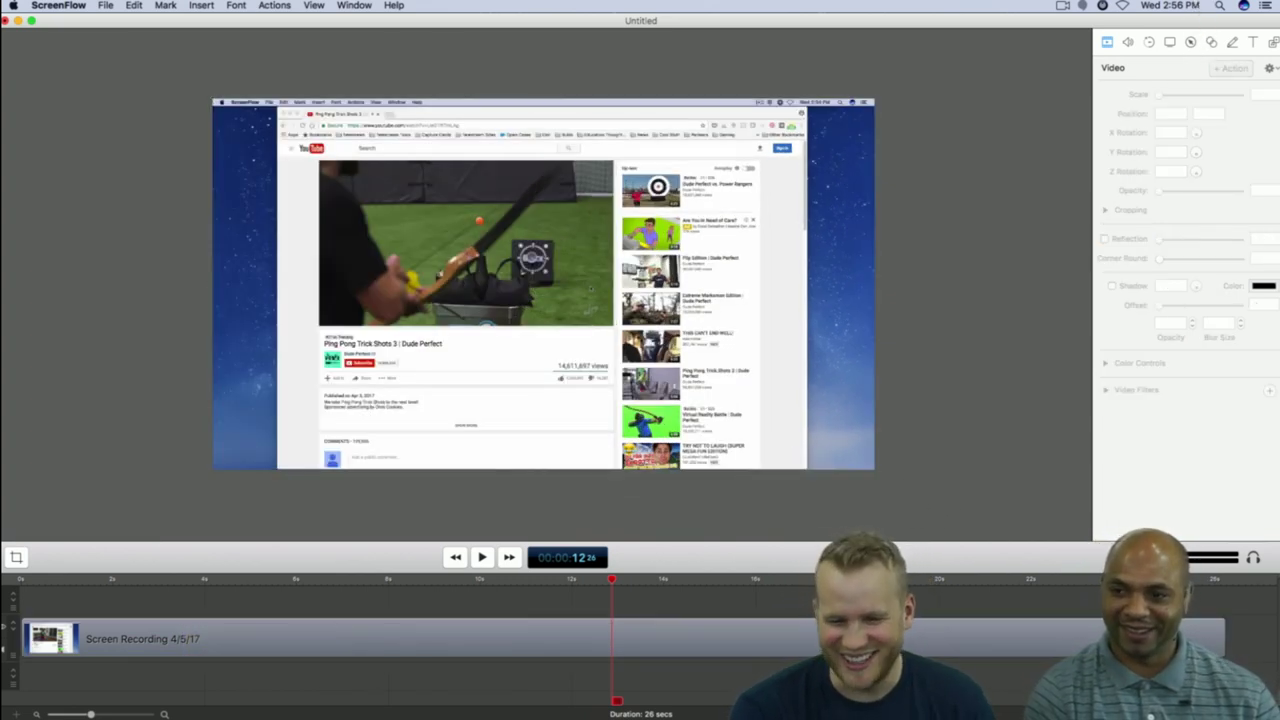
Step: Scale the screen recording to 70% at position 0, 59, and briefly try a drop shadow on it
left_click(820, 630)
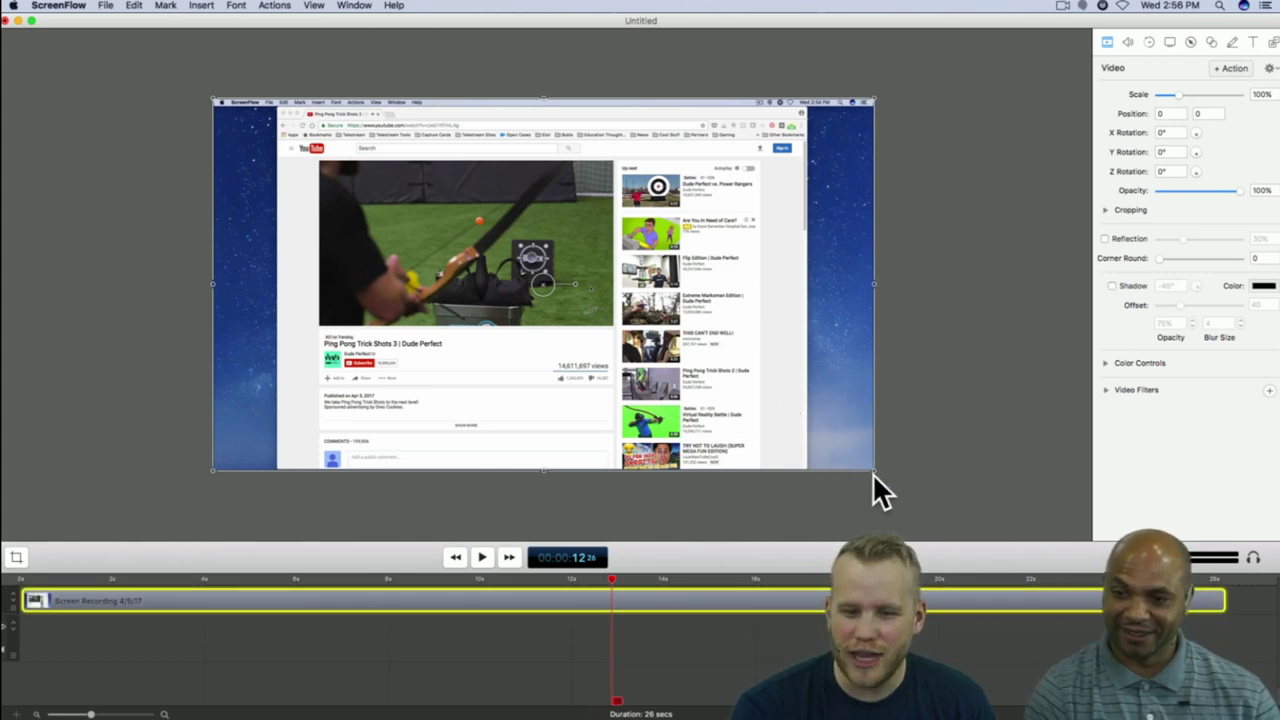
left_click_drag(858, 470, 662, 358)
left_click_drag(539, 258, 587, 238)
left_click(1139, 286)
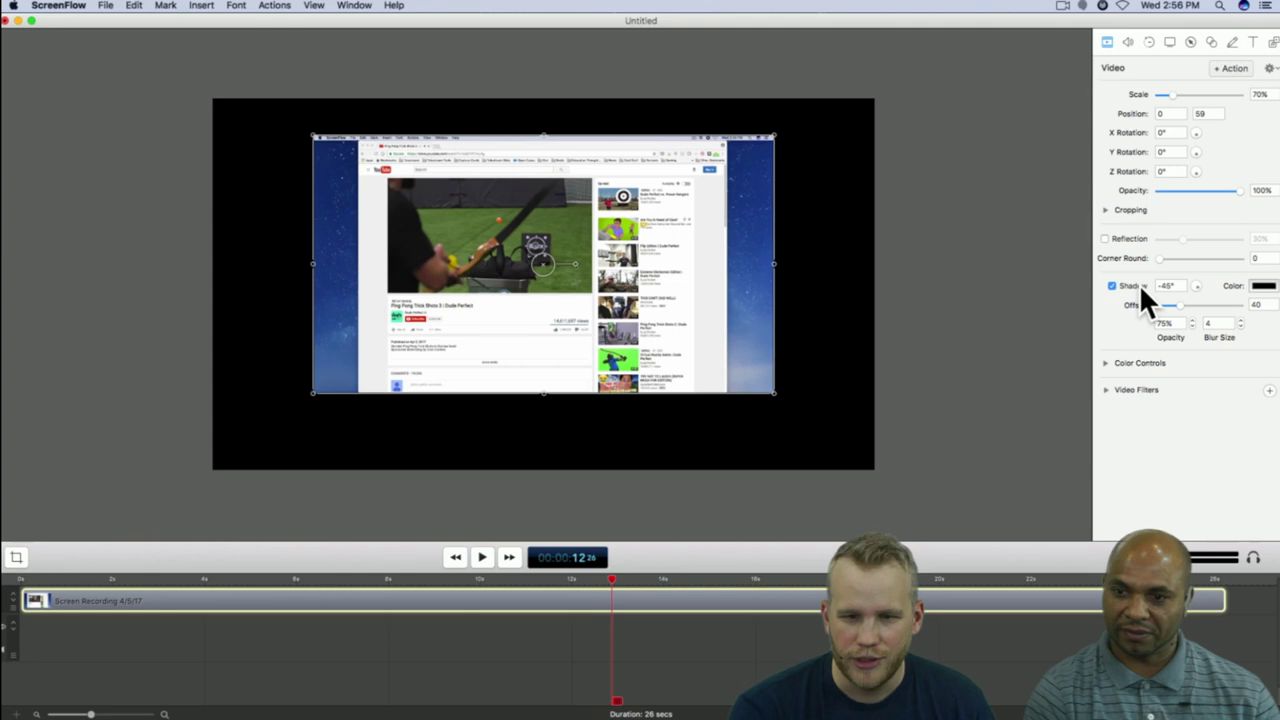
left_click(1139, 285)
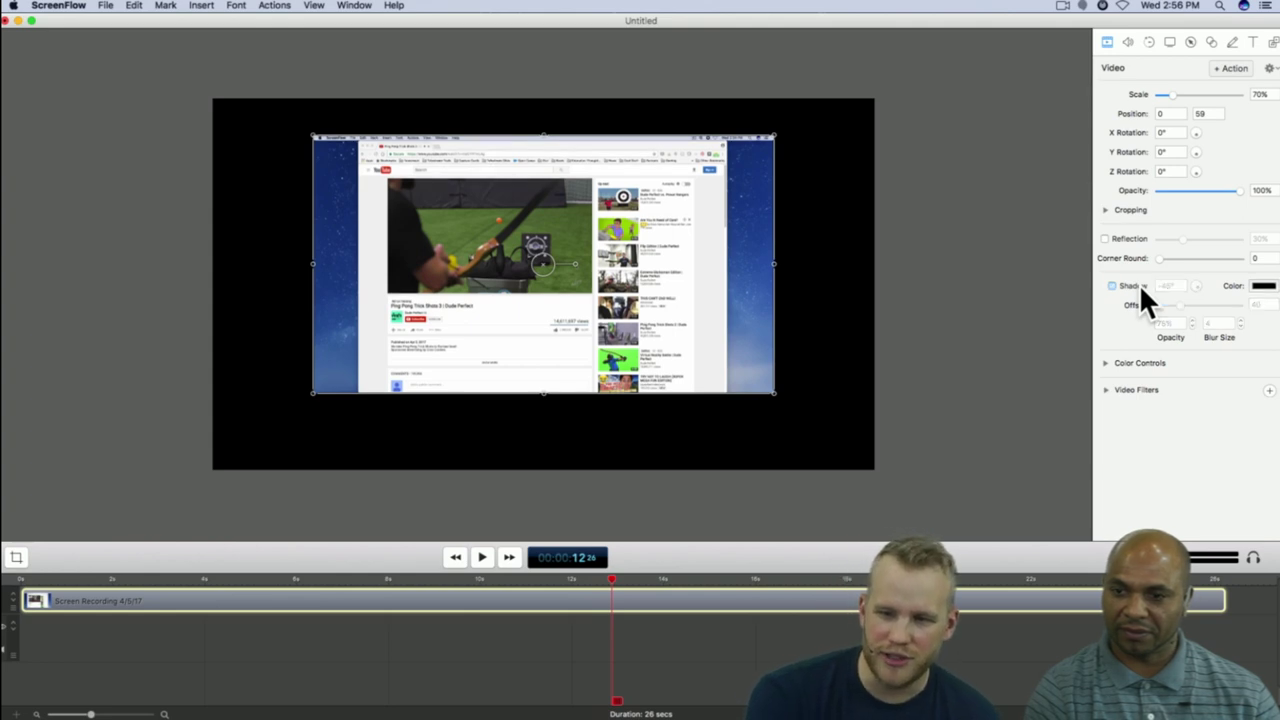
Step: Change the canvas background color to white and apply the canvas settings
left_click(16, 558)
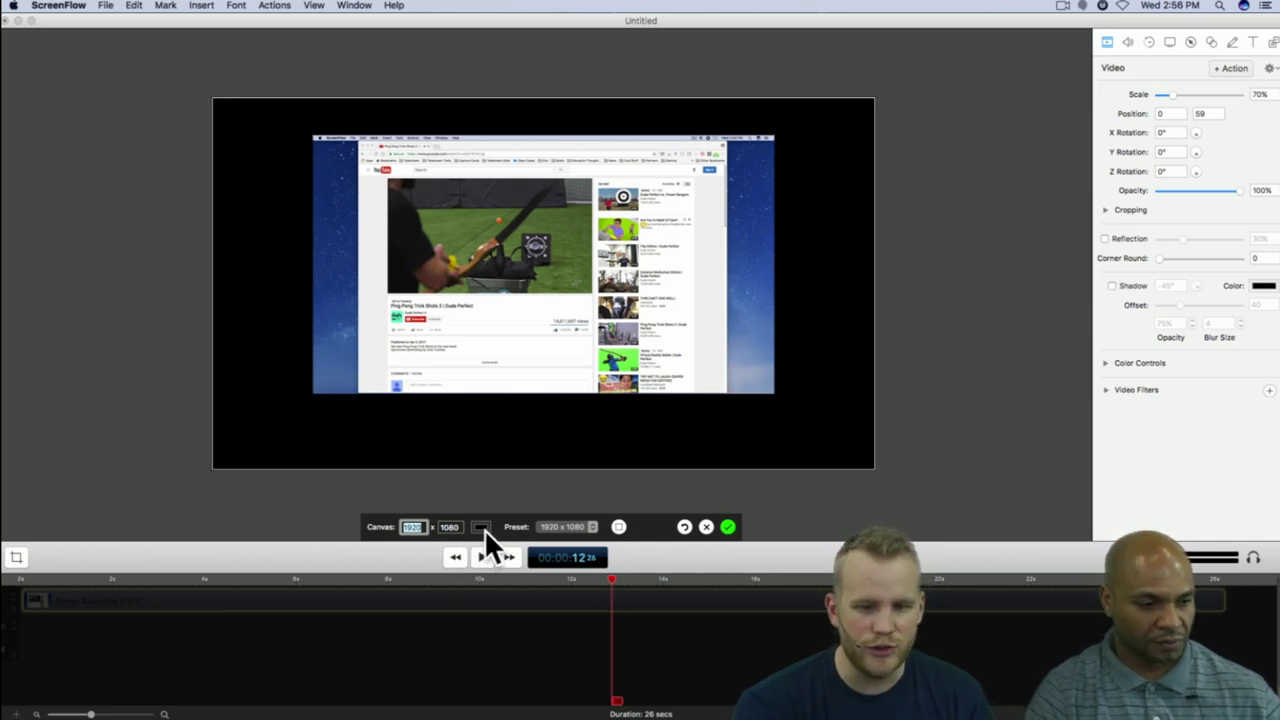
left_click(481, 526)
left_click_drag(359, 264, 900, 160)
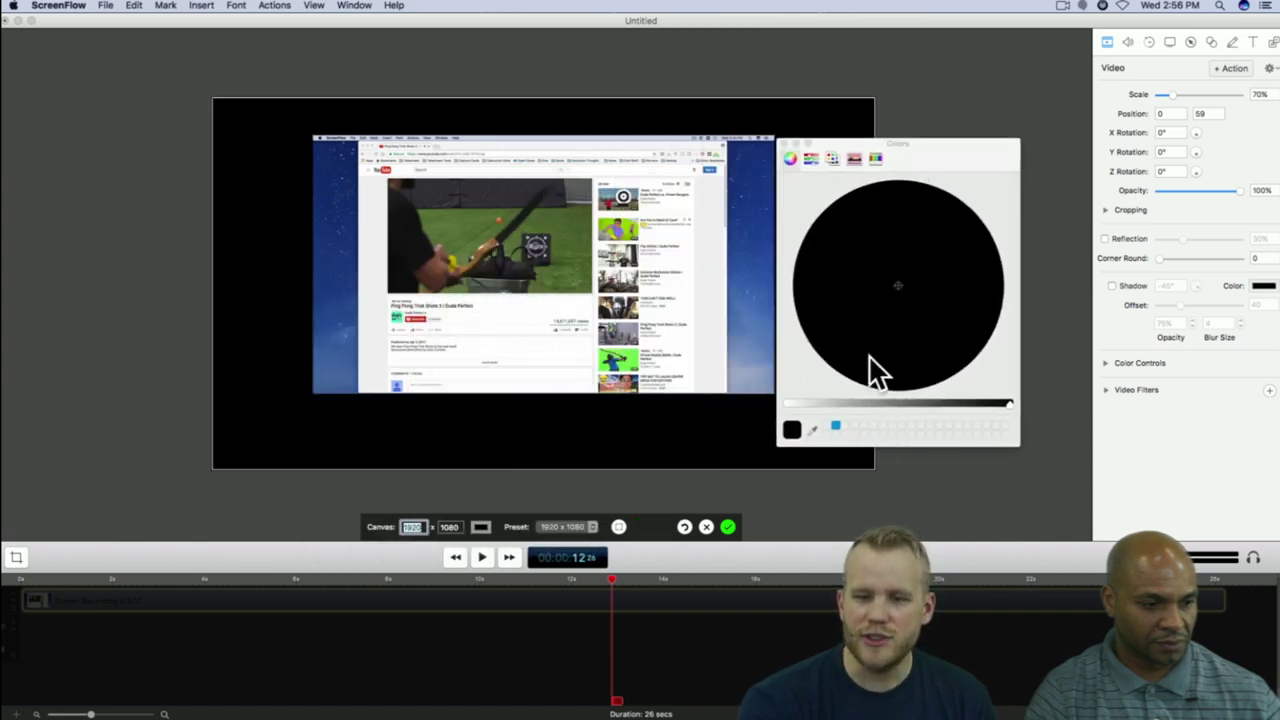
left_click_drag(946, 405, 731, 423)
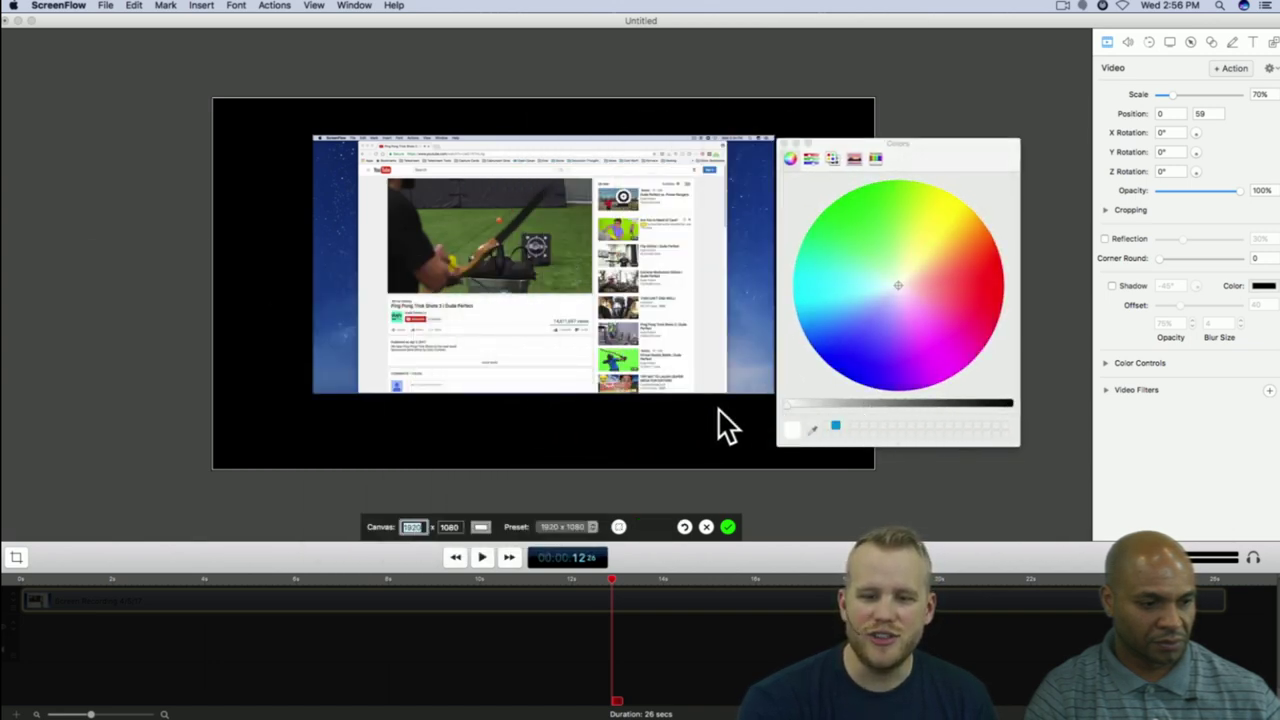
left_click(784, 144)
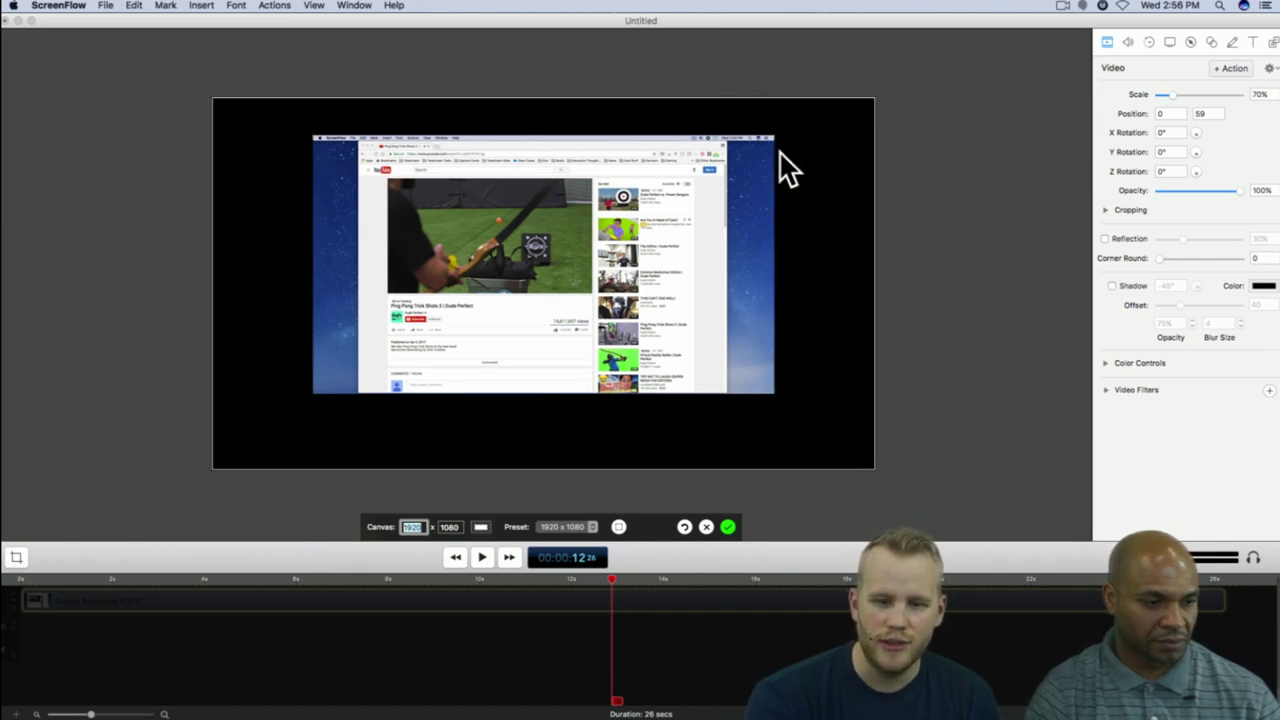
left_click(729, 526)
left_click(934, 485)
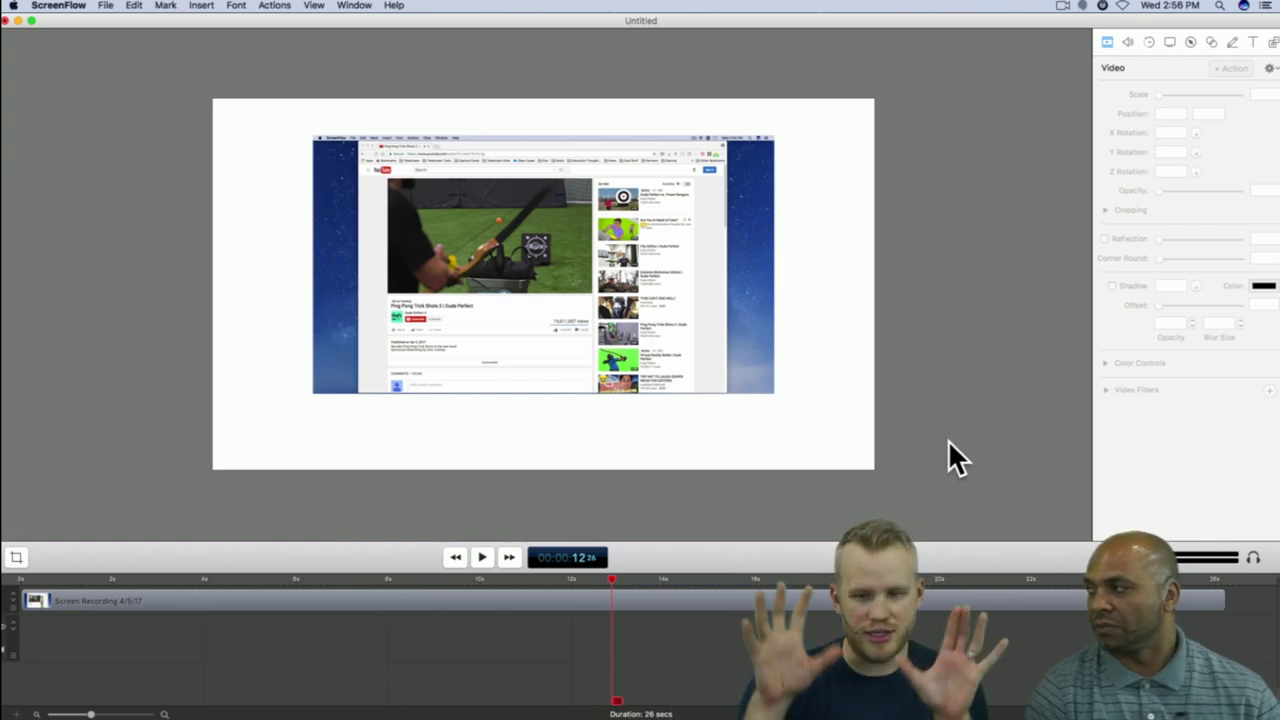
Step: Try a drop shadow on the screen recording against the white canvas, and turn it off again
left_click(660, 330)
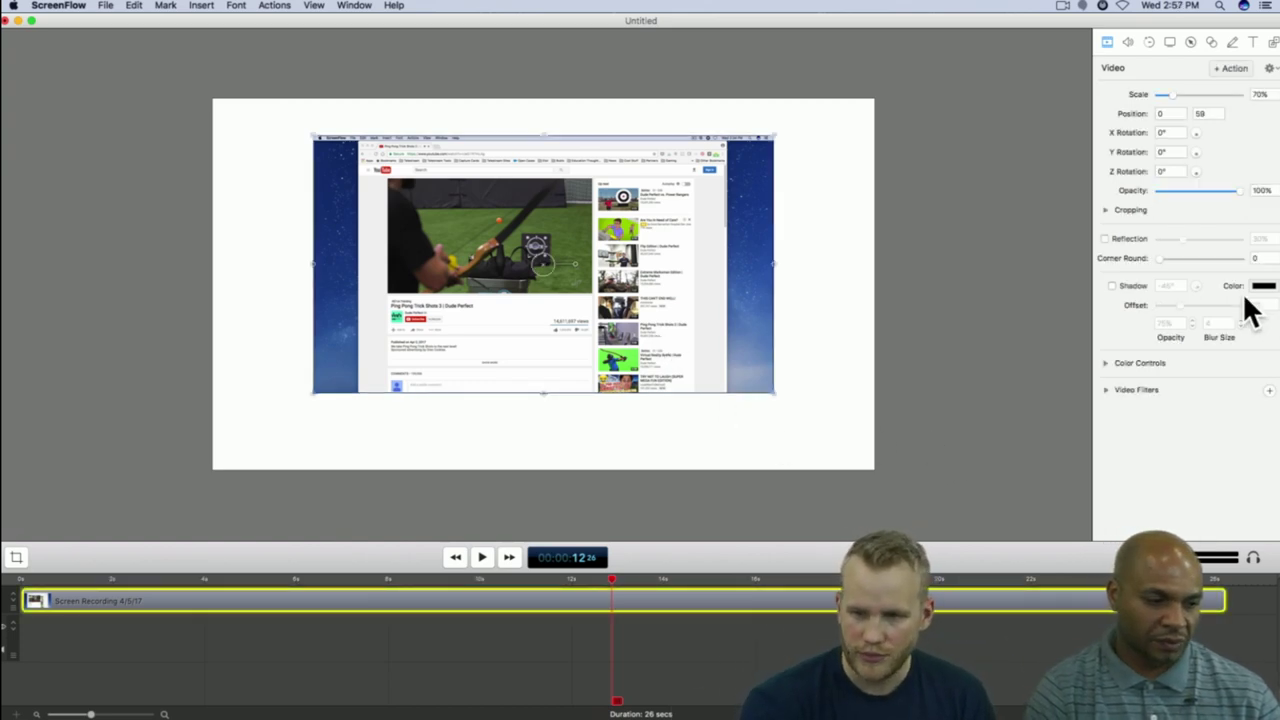
left_click(1144, 284)
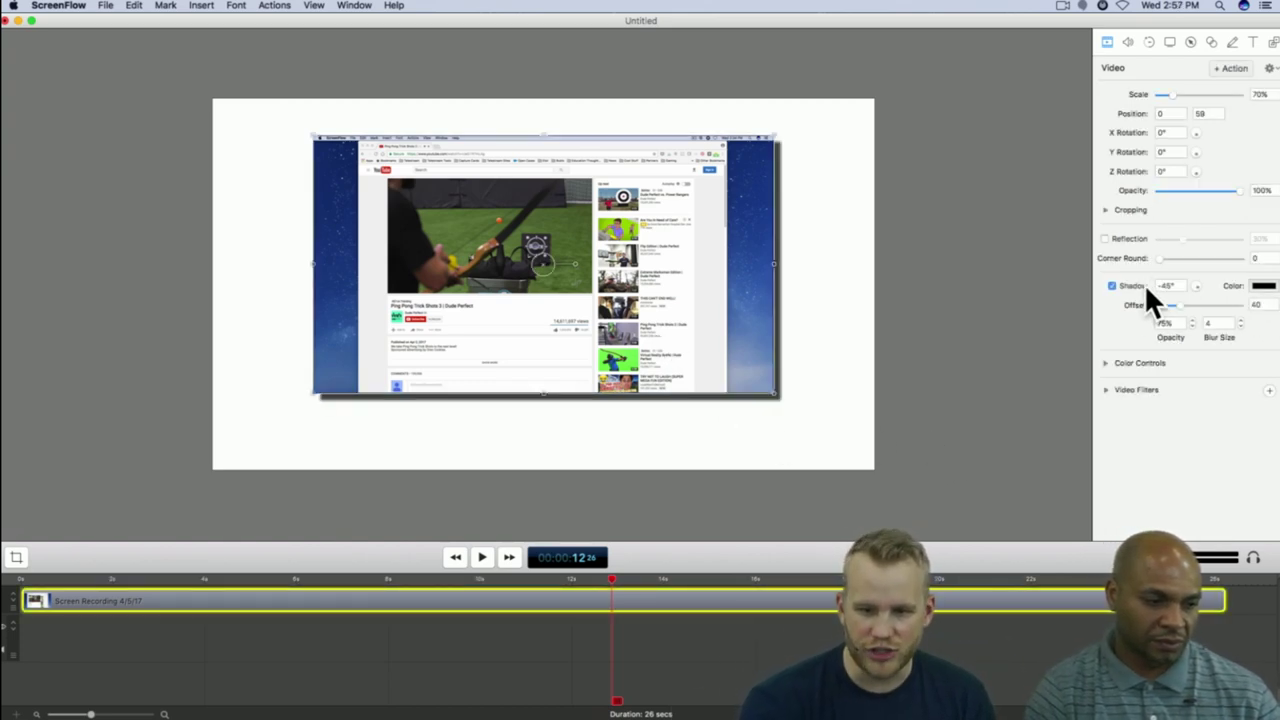
left_click(1008, 397)
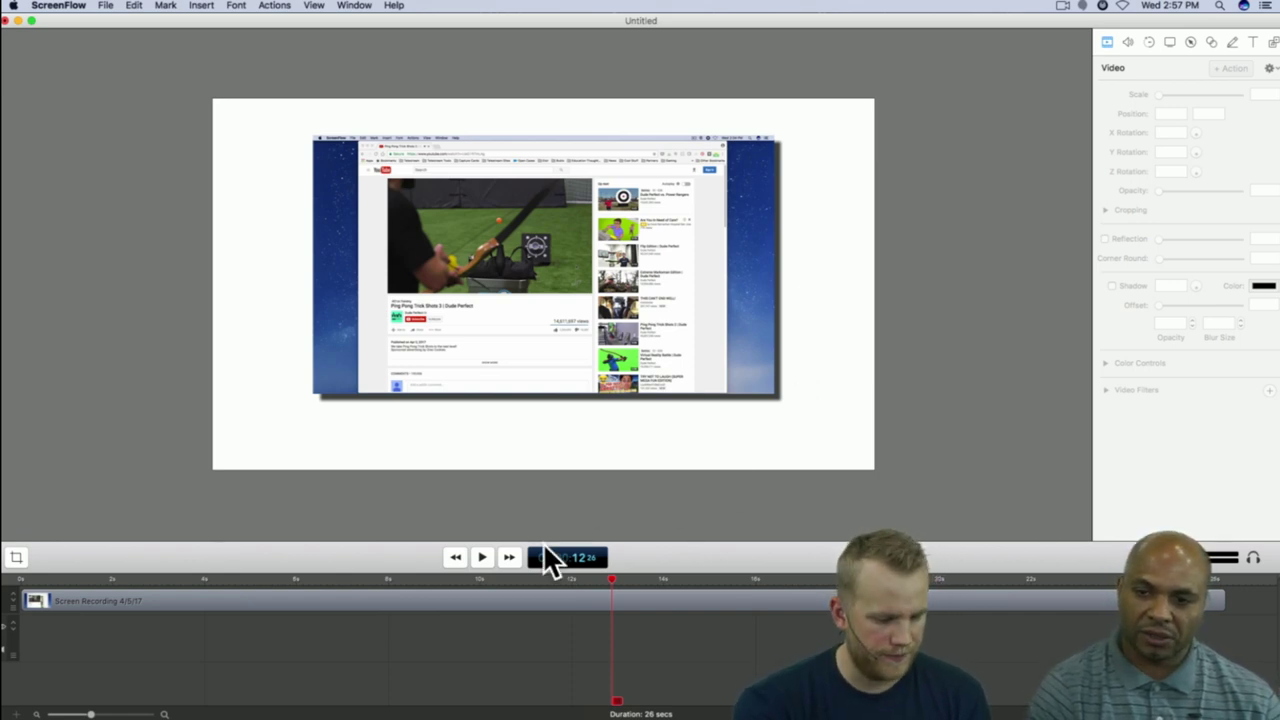
left_click(487, 581)
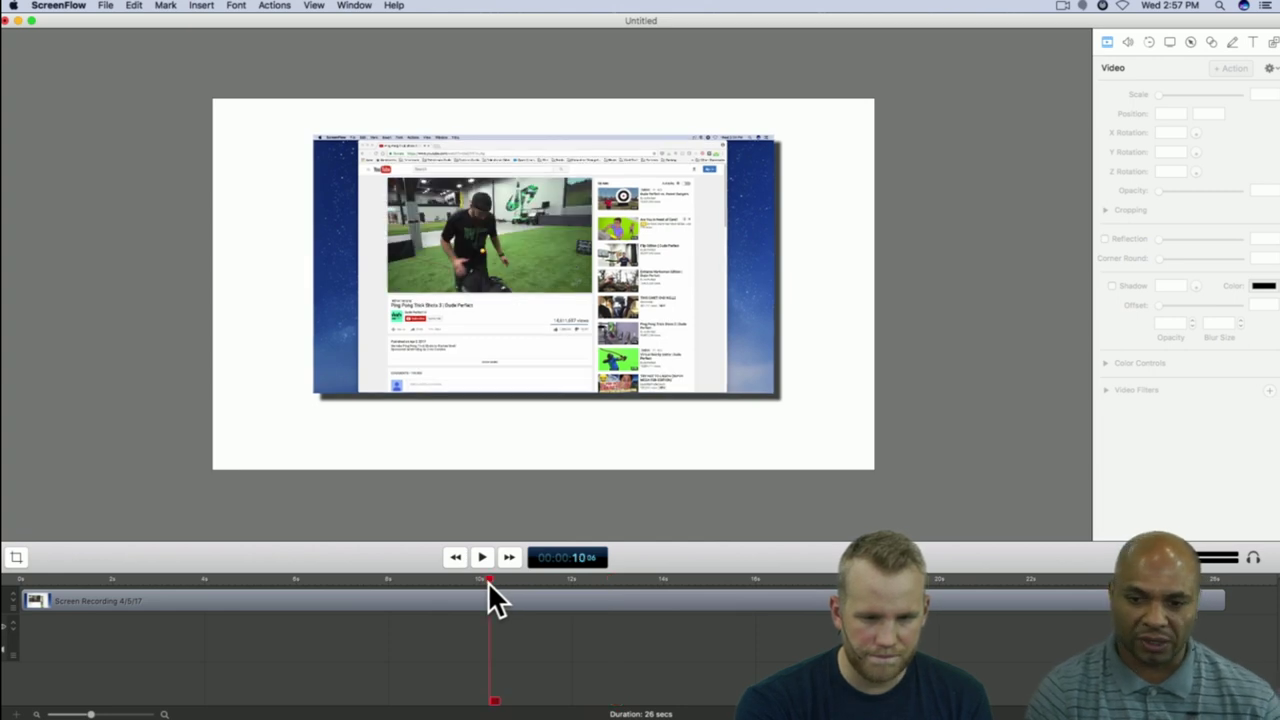
left_click(1067, 599)
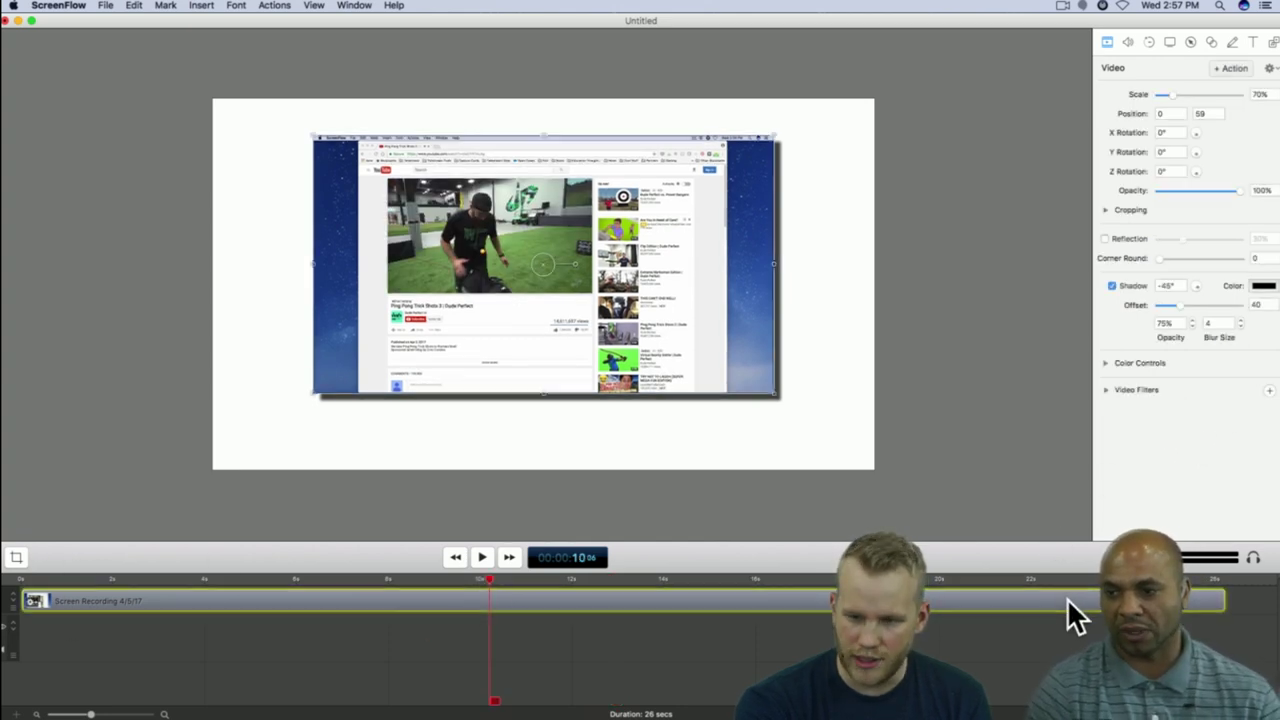
left_click(1111, 286)
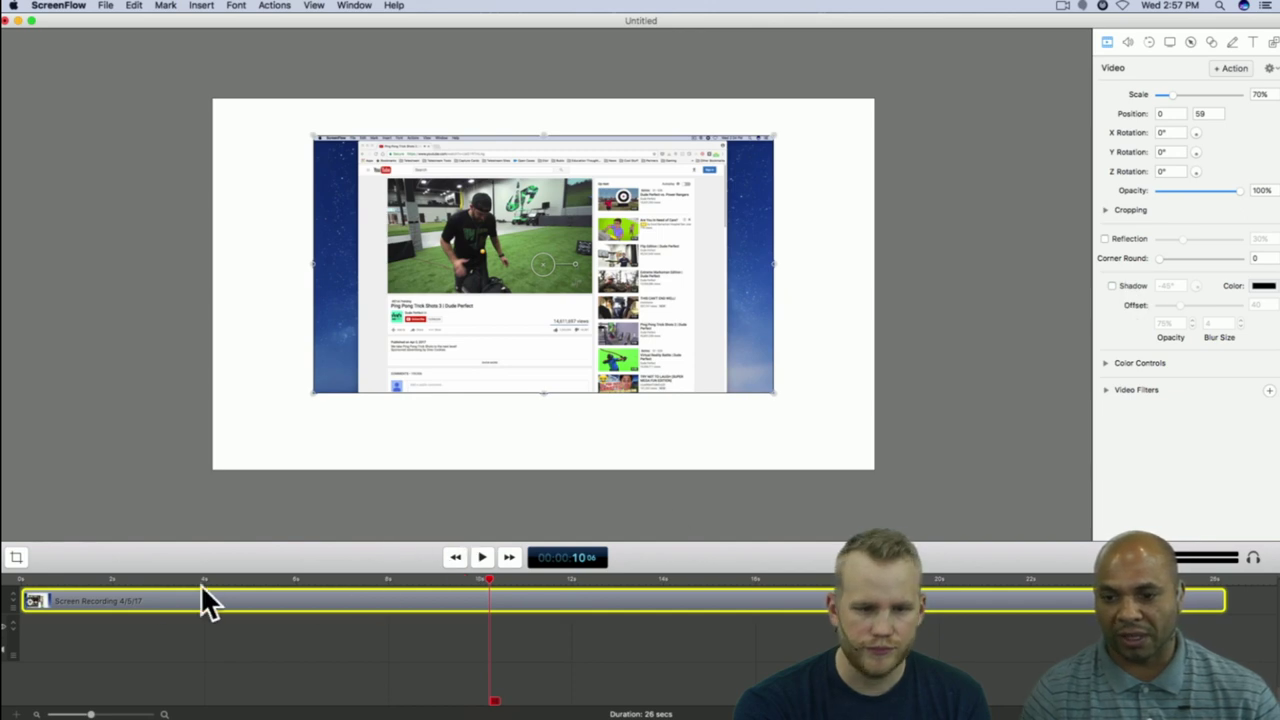
Step: Move the screen recording to the canvas's upper-left corner and enlarge it to 100% so it fills the canvas
left_click(119, 580)
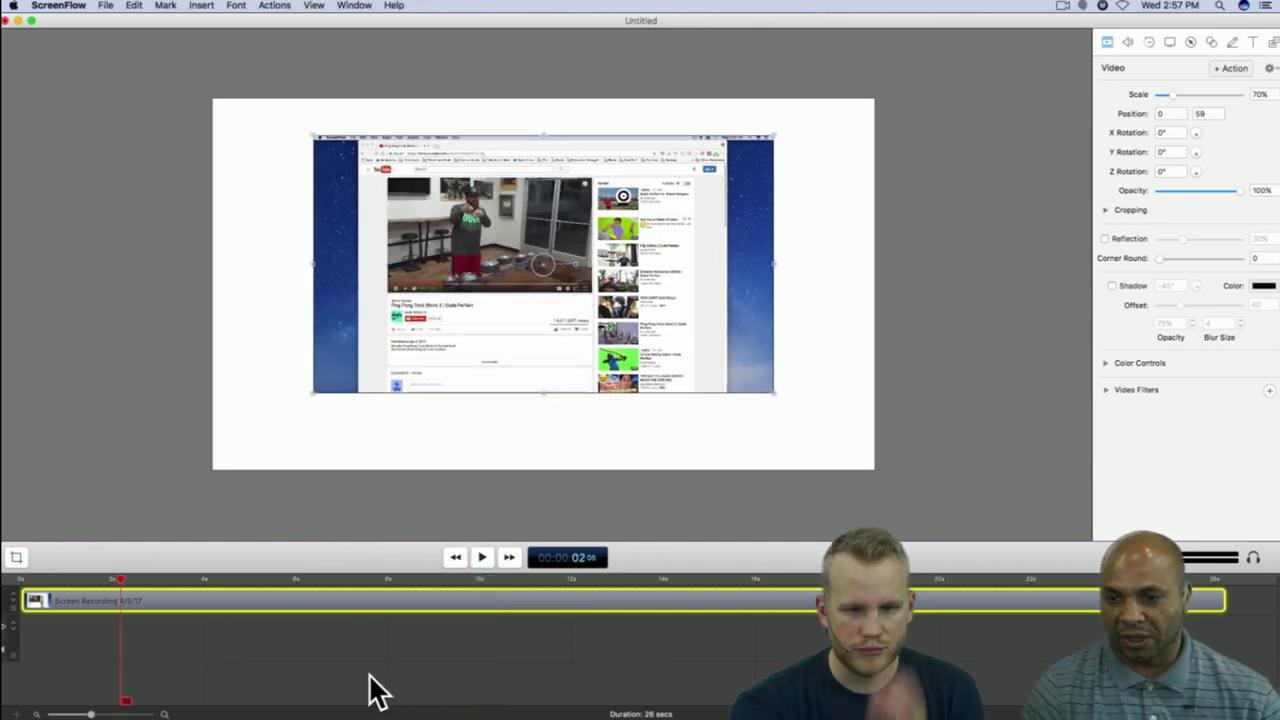
left_click_drag(543, 363, 443, 329)
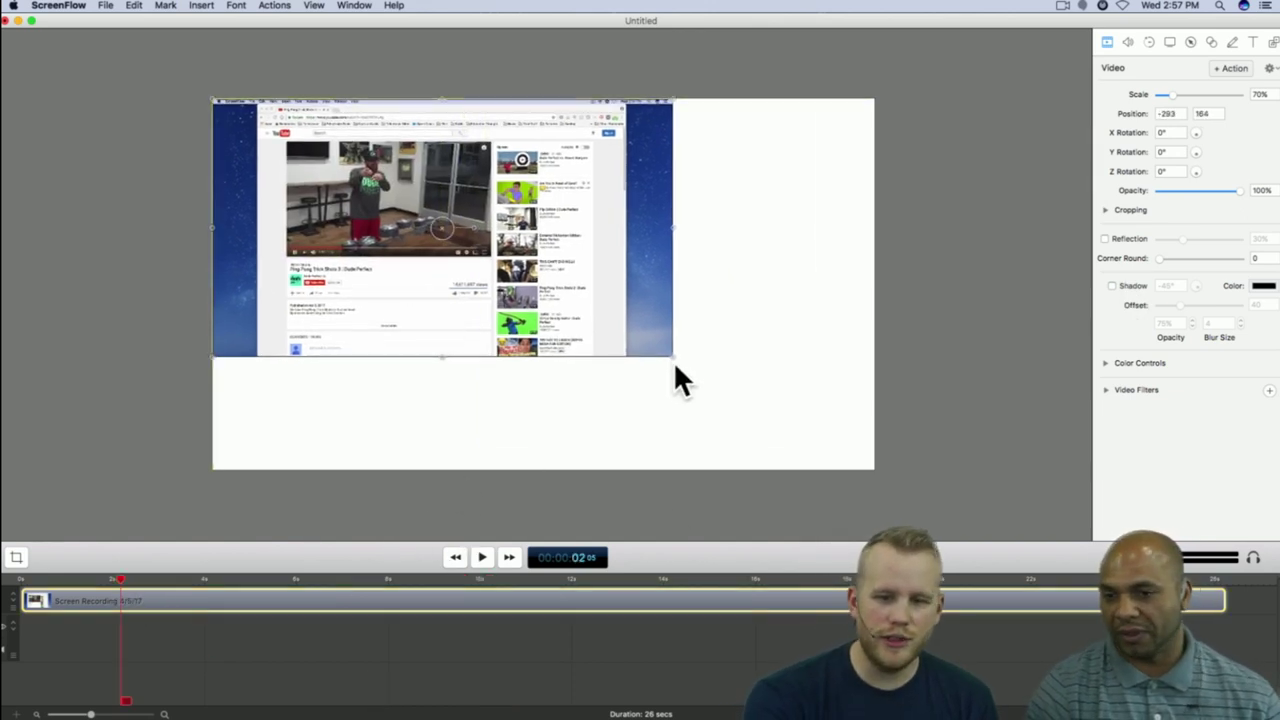
left_click_drag(674, 362, 876, 470)
left_click(857, 515)
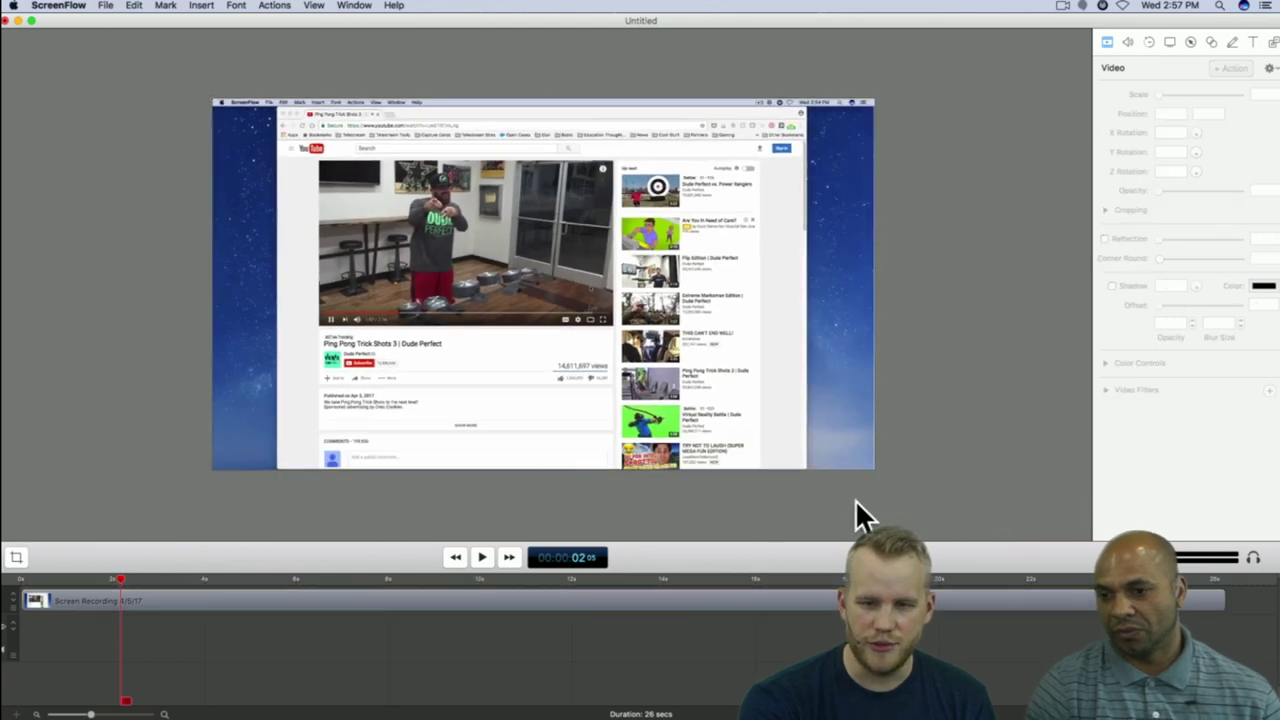
Step: Add a video action at about 2 seconds that scales the recording to 66% and moves it to position -324, 201
left_click(211, 600)
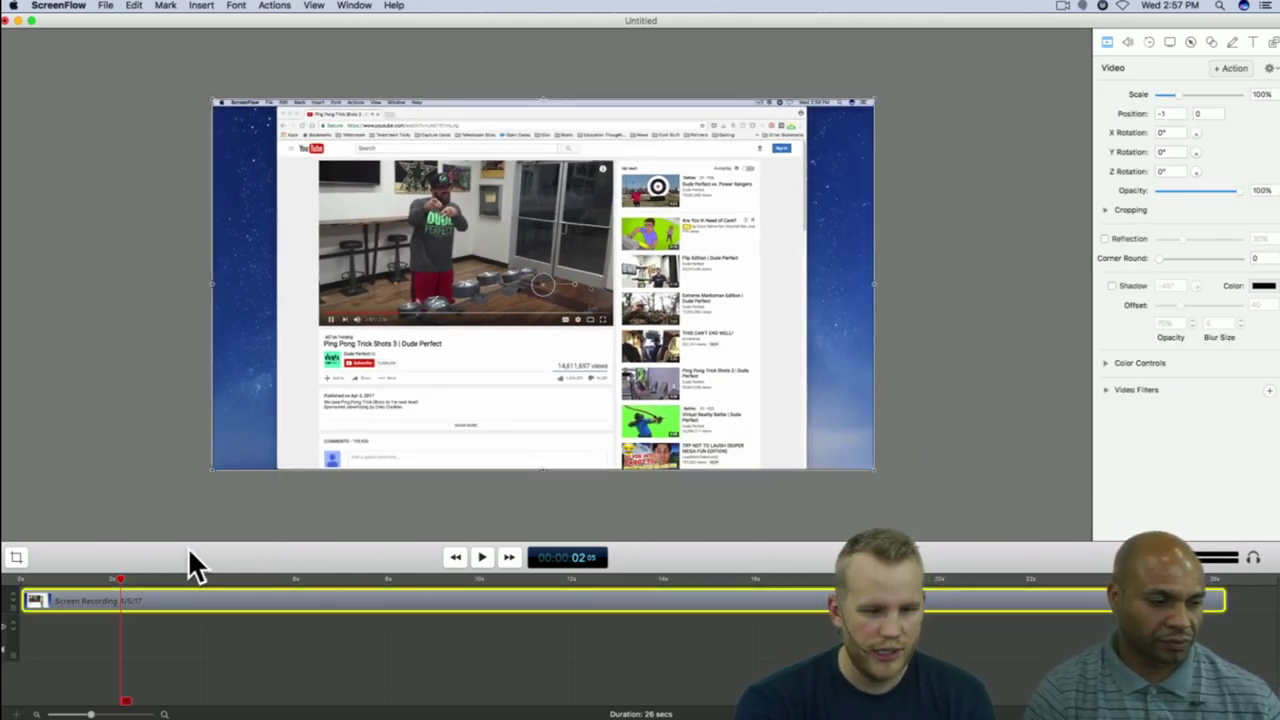
left_click(21, 579)
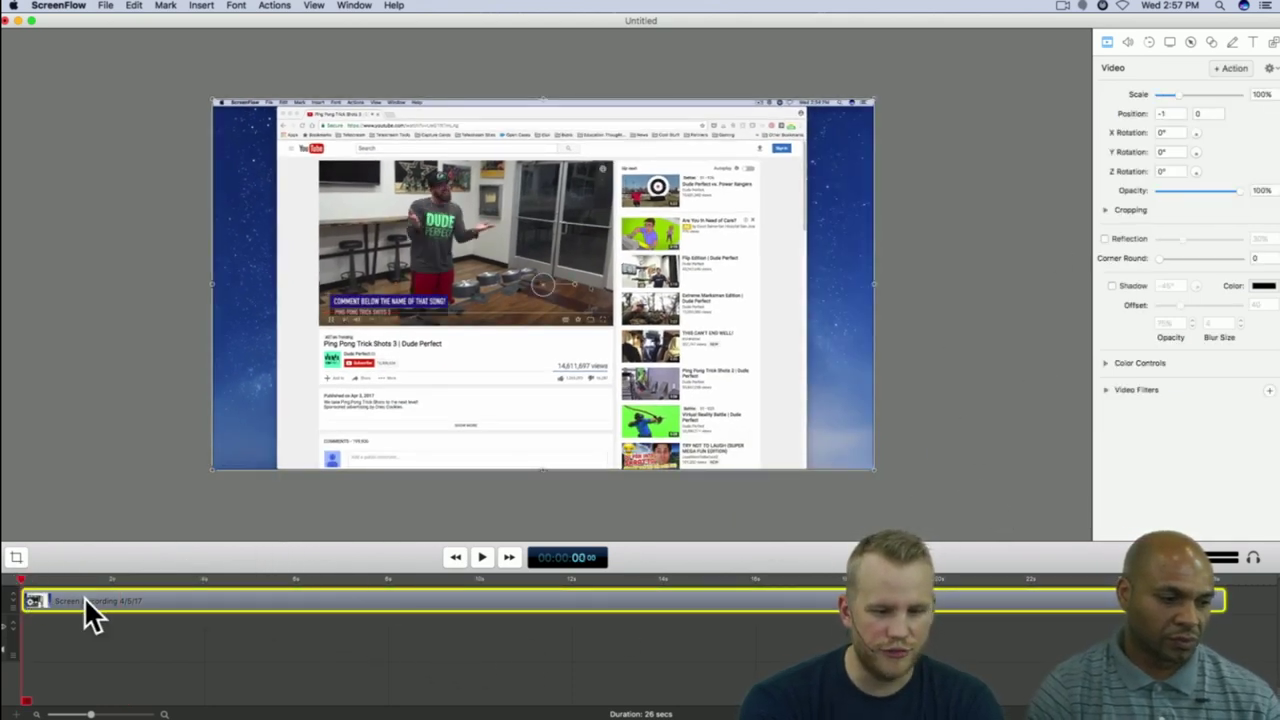
key("space")
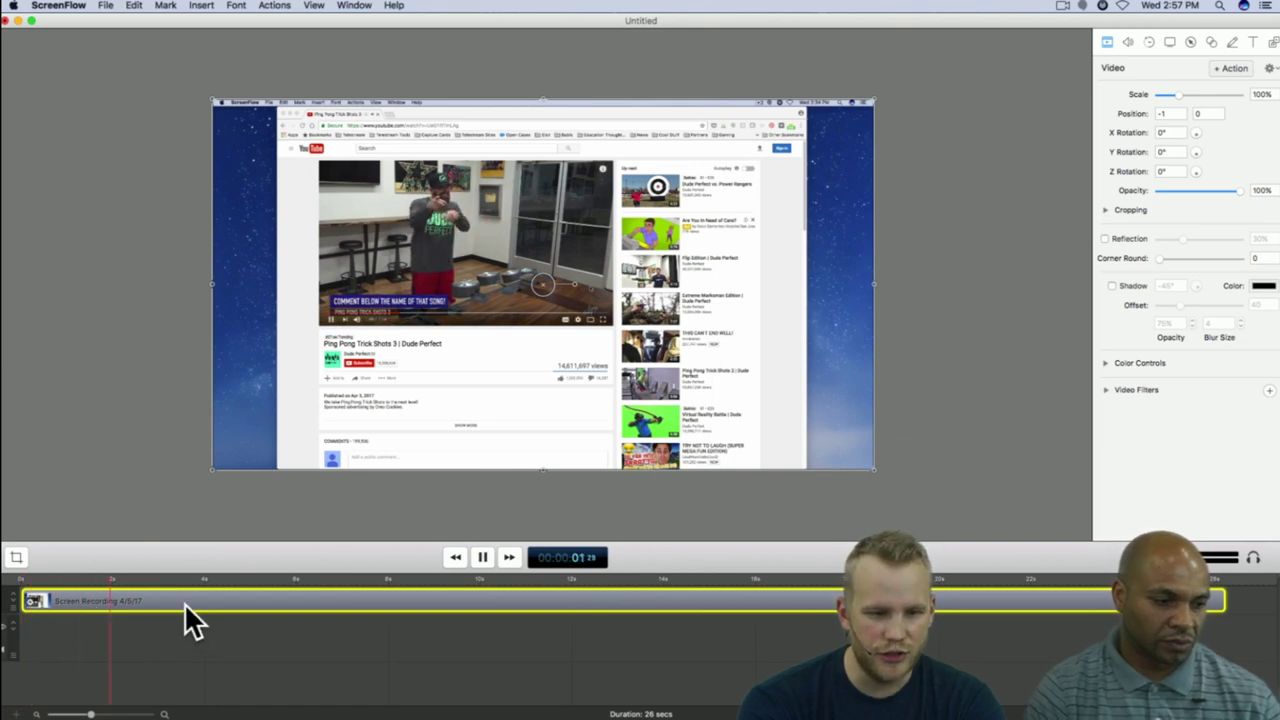
key("space")
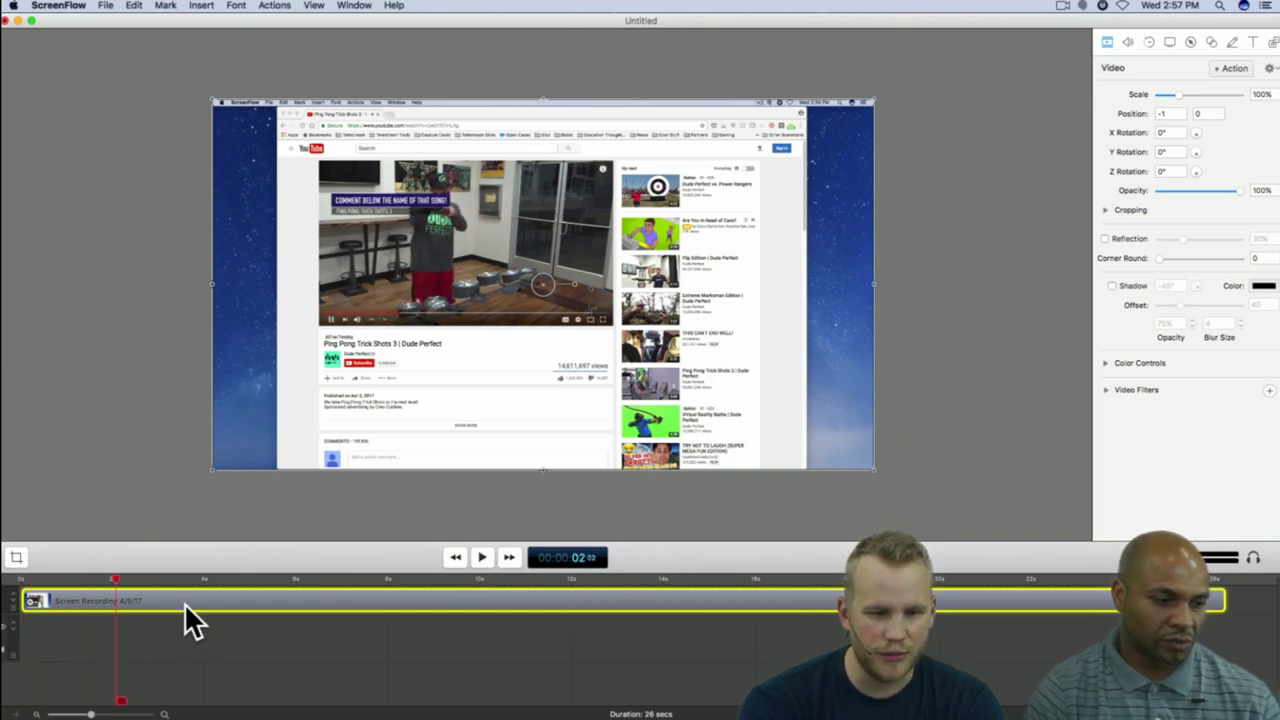
left_click(1230, 68)
left_click_drag(214, 102, 434, 223)
left_click_drag(646, 309, 426, 176)
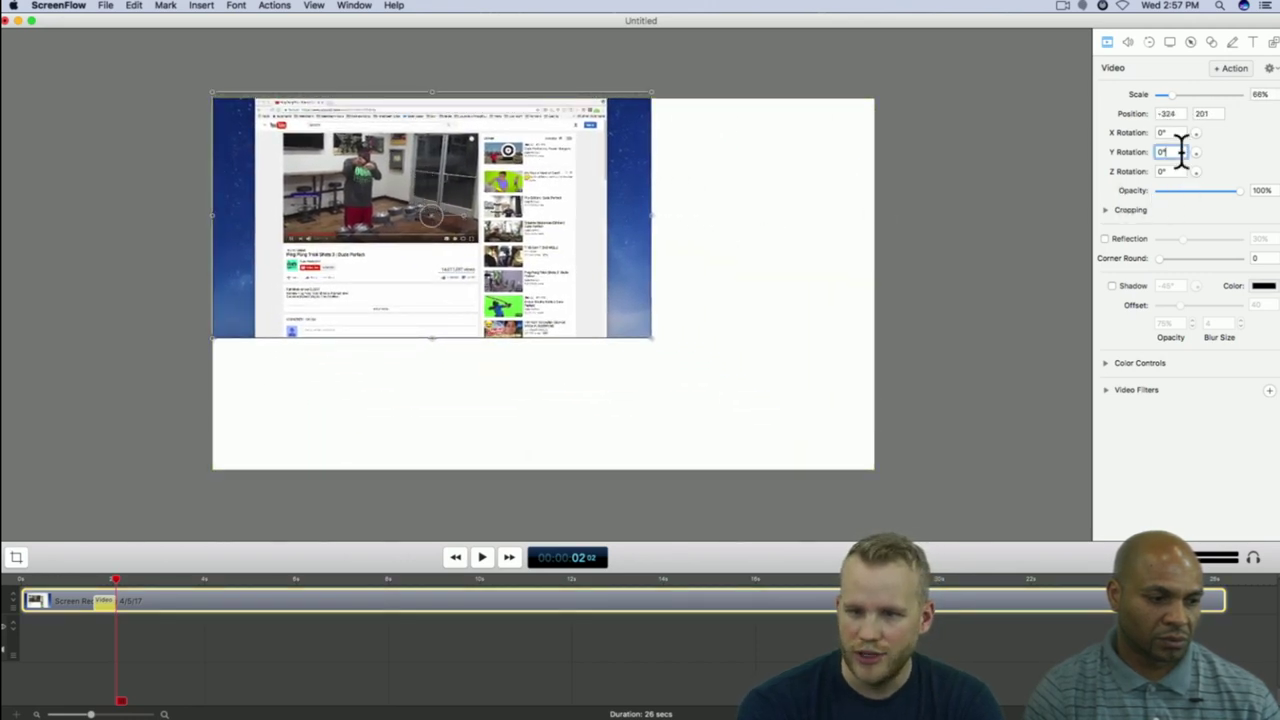
Step: Set the recording's Y rotation to 15° and reposition it to -287, 149 in the canvas's upper-left corner
type("15")
key("Return")
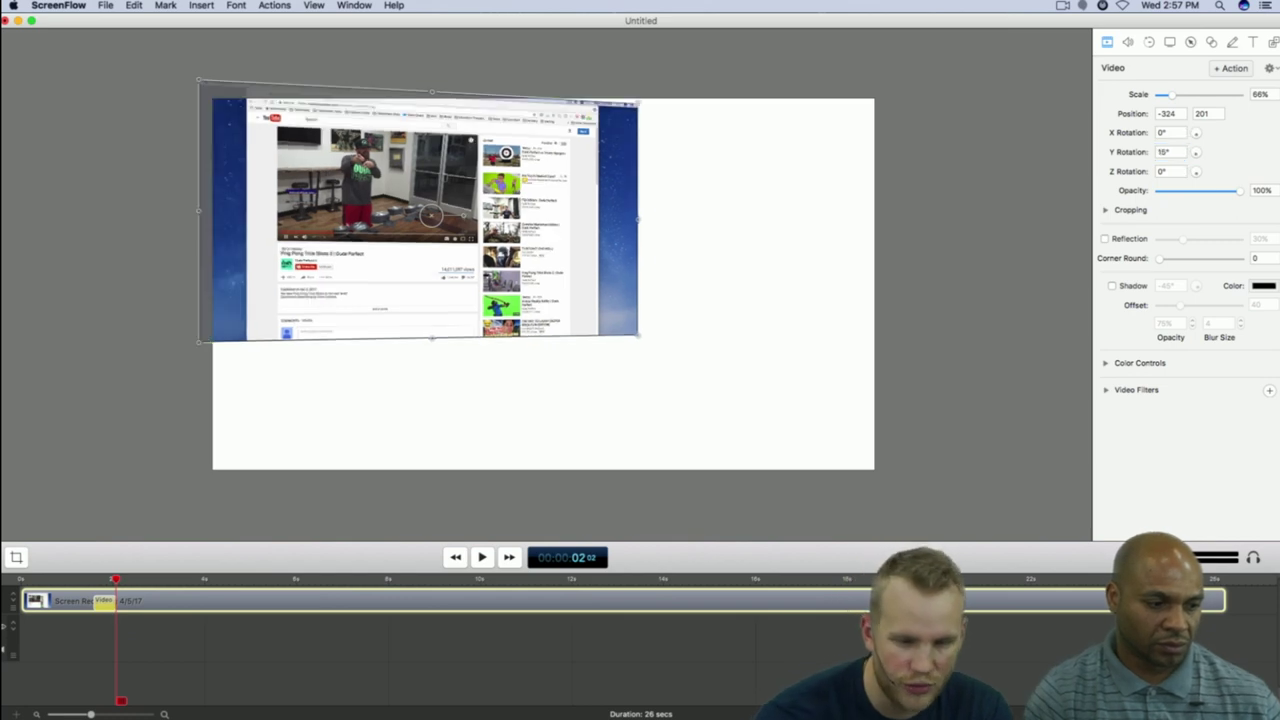
left_click_drag(492, 194, 508, 210)
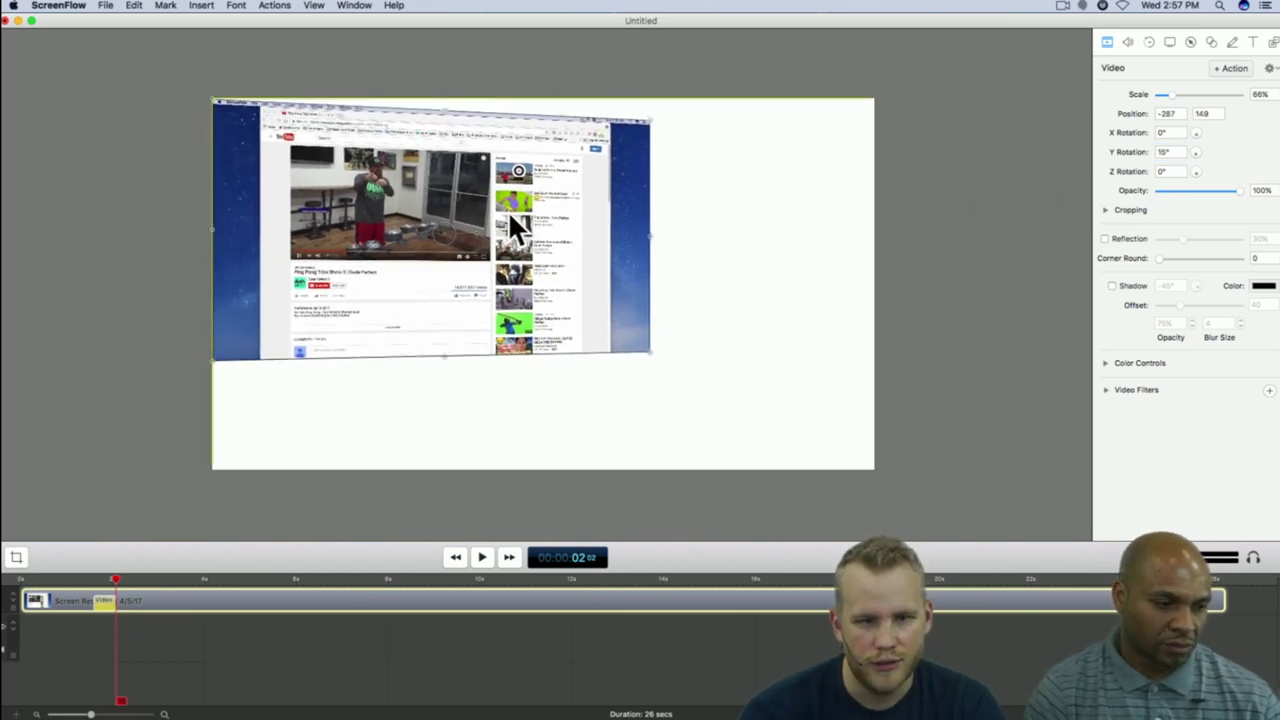
Step: Play the timeline from the start to about 4 seconds and add a video snapback action there
left_click(29, 588)
key("space")
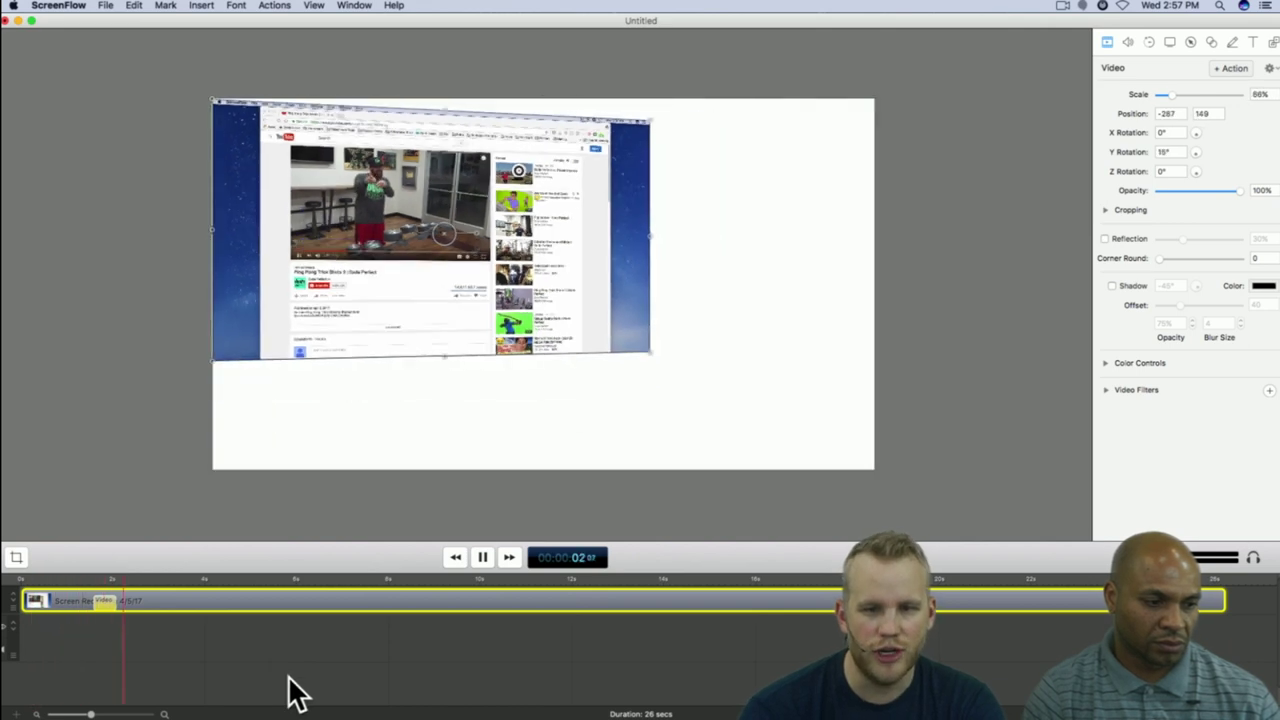
key("space")
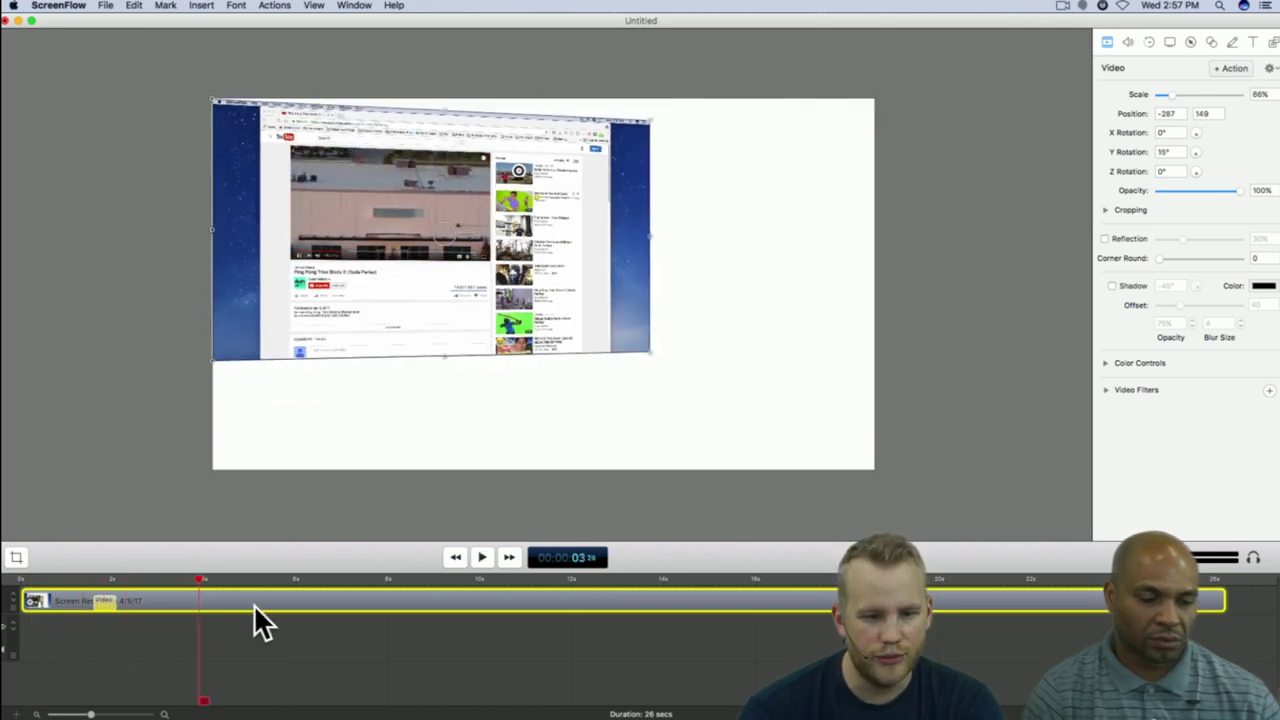
left_click(287, 10)
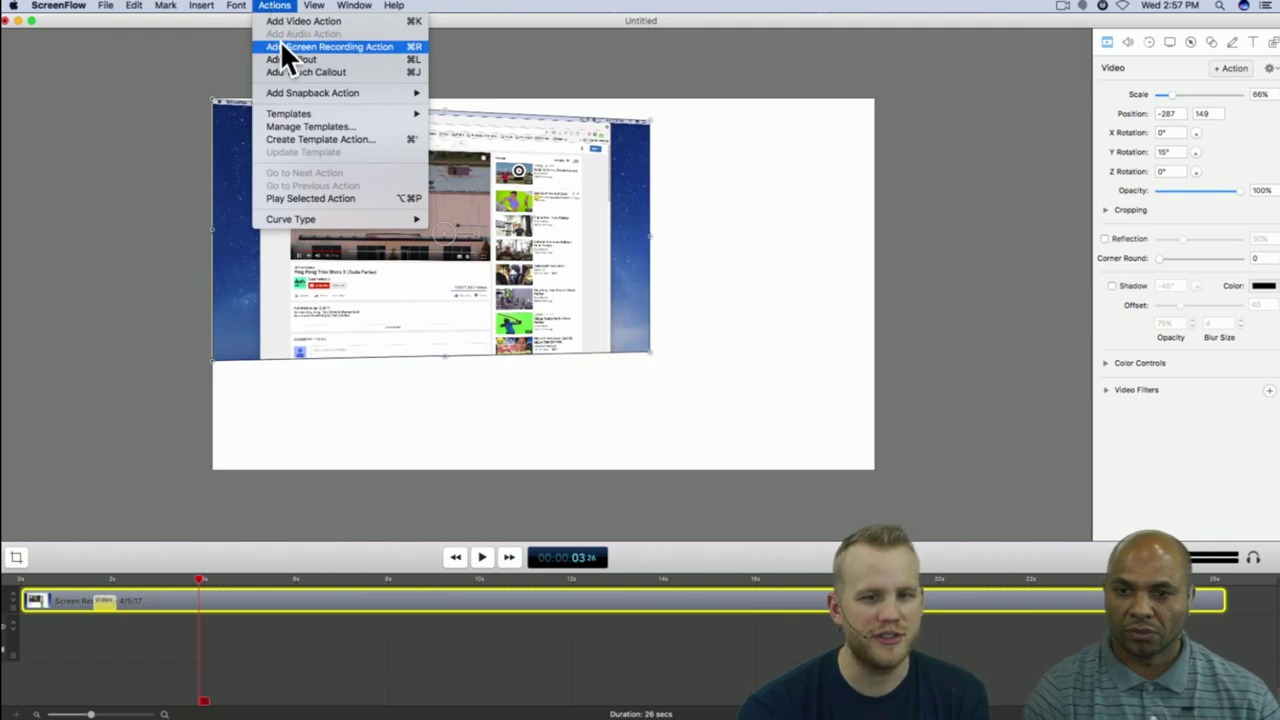
mouse_move(300, 88)
left_click(508, 90)
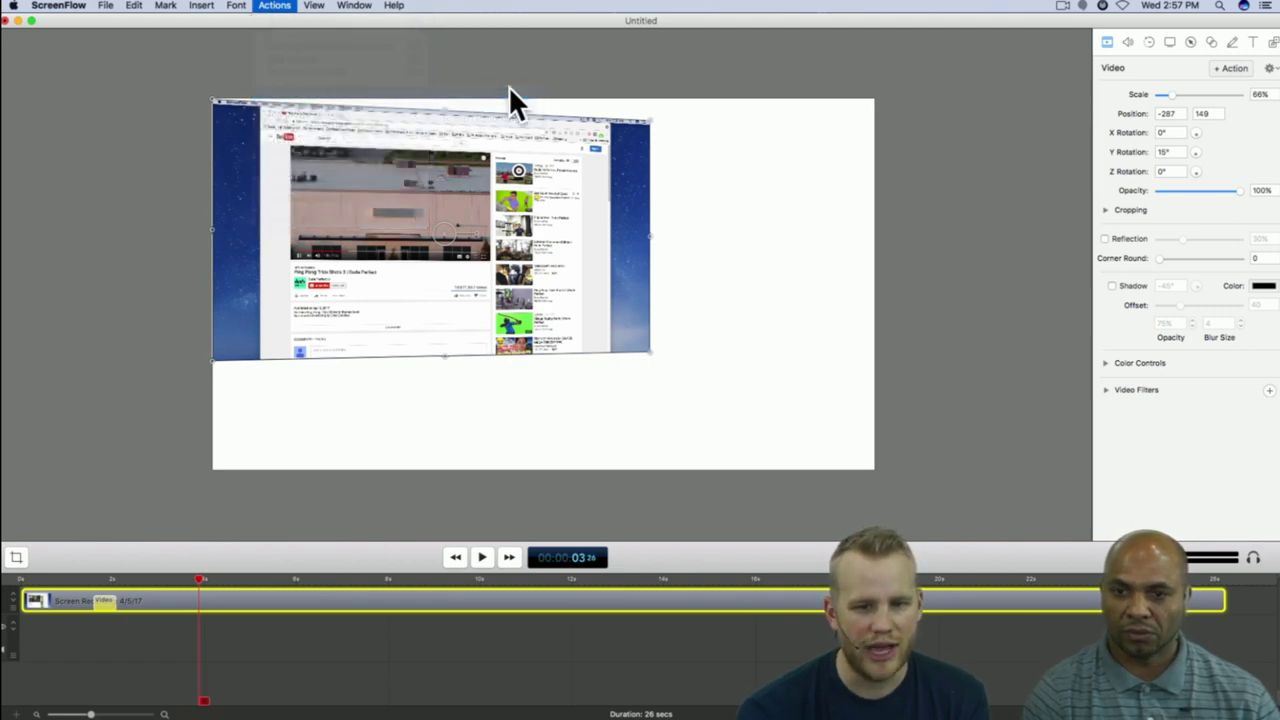
Step: Preview the timeline through the video action and its snapback to check the animation
left_click(81, 579)
key("space")
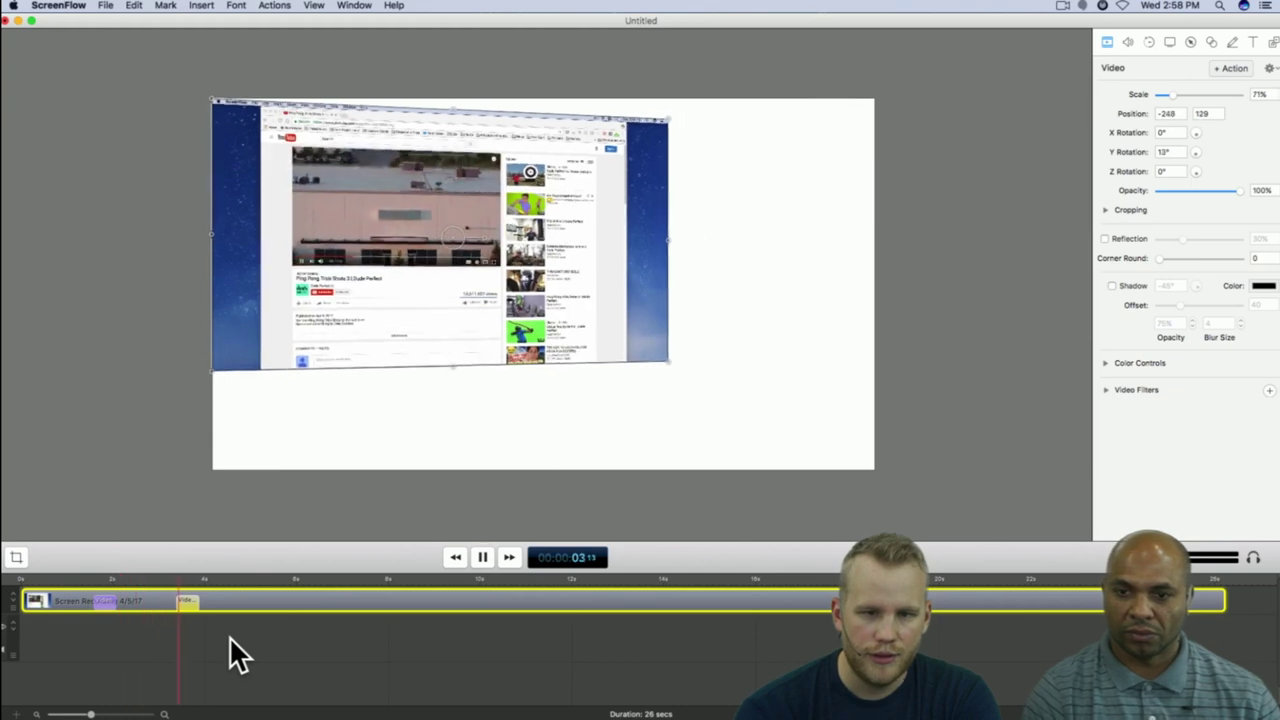
key("space")
left_click(272, 6)
mouse_move(297, 92)
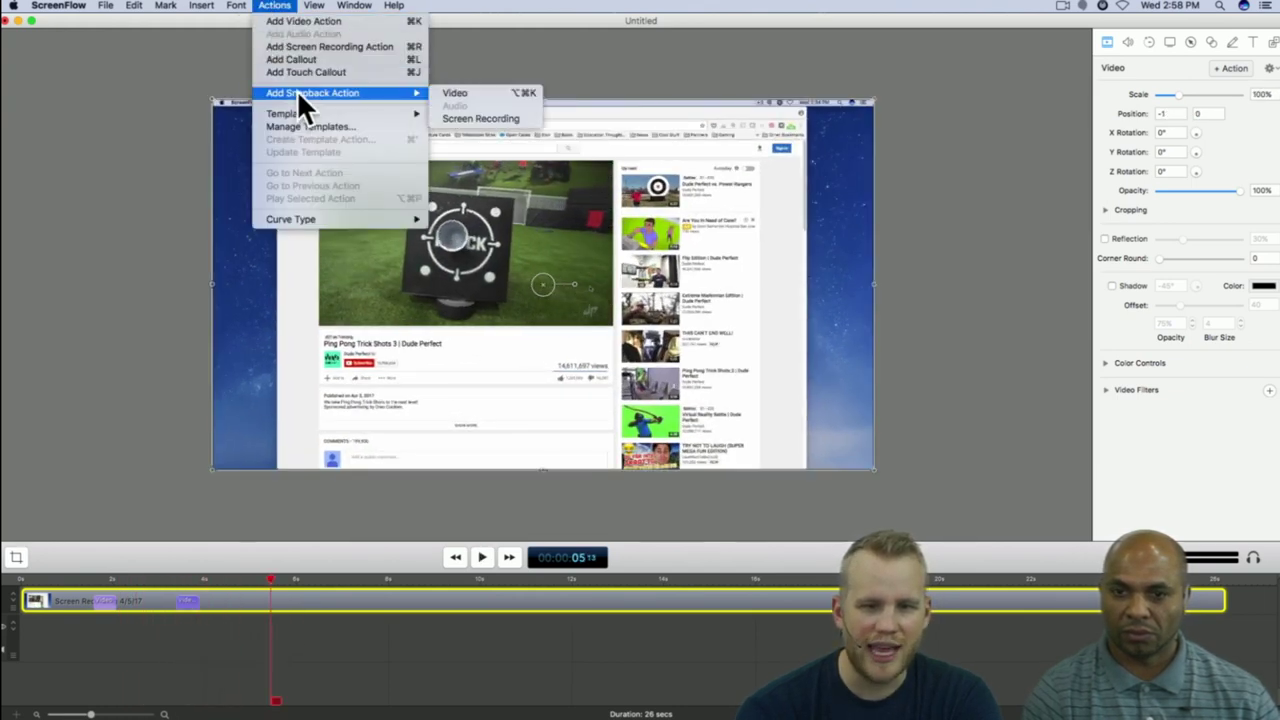
left_click(445, 95)
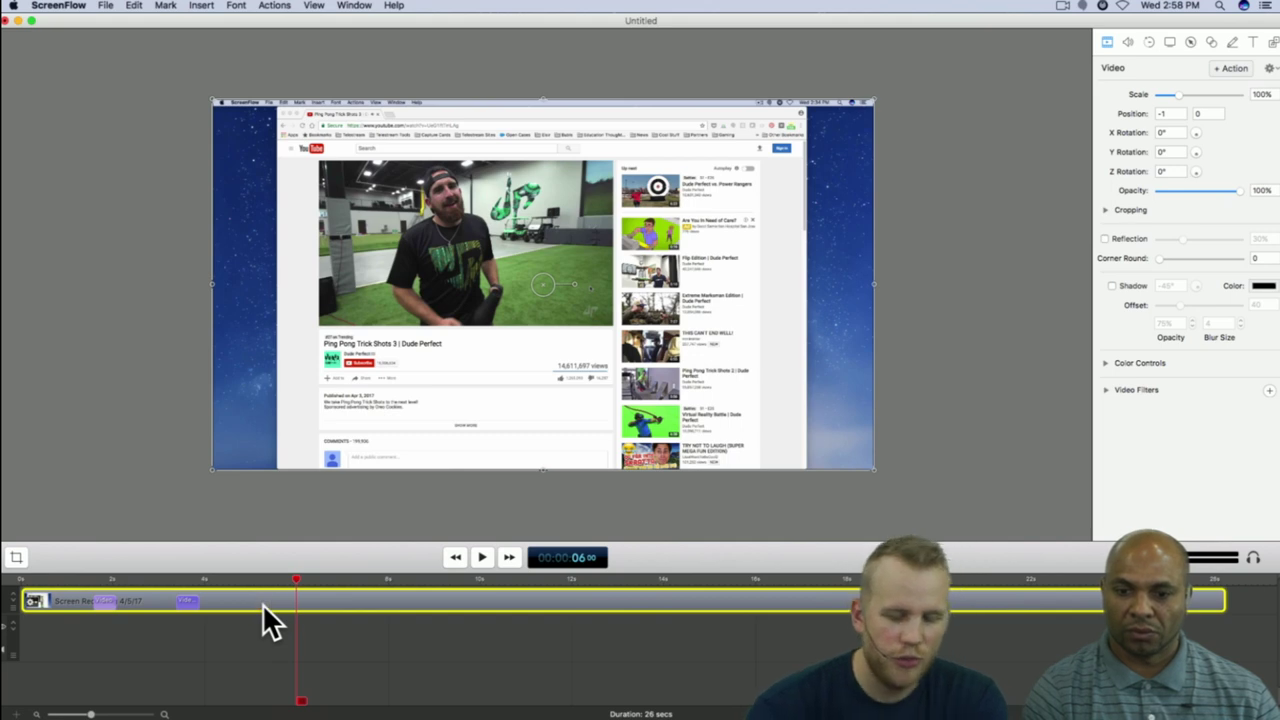
key("Delete")
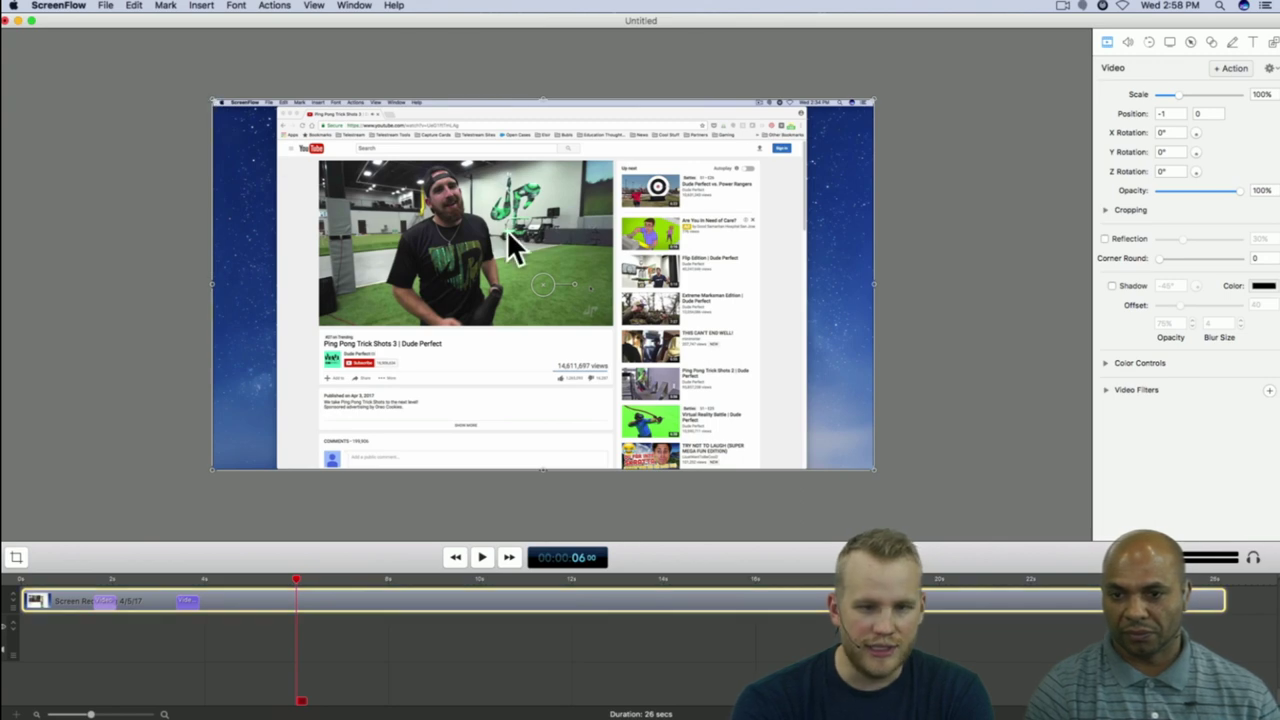
Step: Add a video action at 6 seconds that scales the recording to 50%, sets Z rotation to 15° and moves it to 479, -172
left_click(1220, 69)
left_click_drag(222, 115, 655, 222)
left_click(1176, 169)
type("15")
key("Return")
left_click_drag(781, 367, 778, 334)
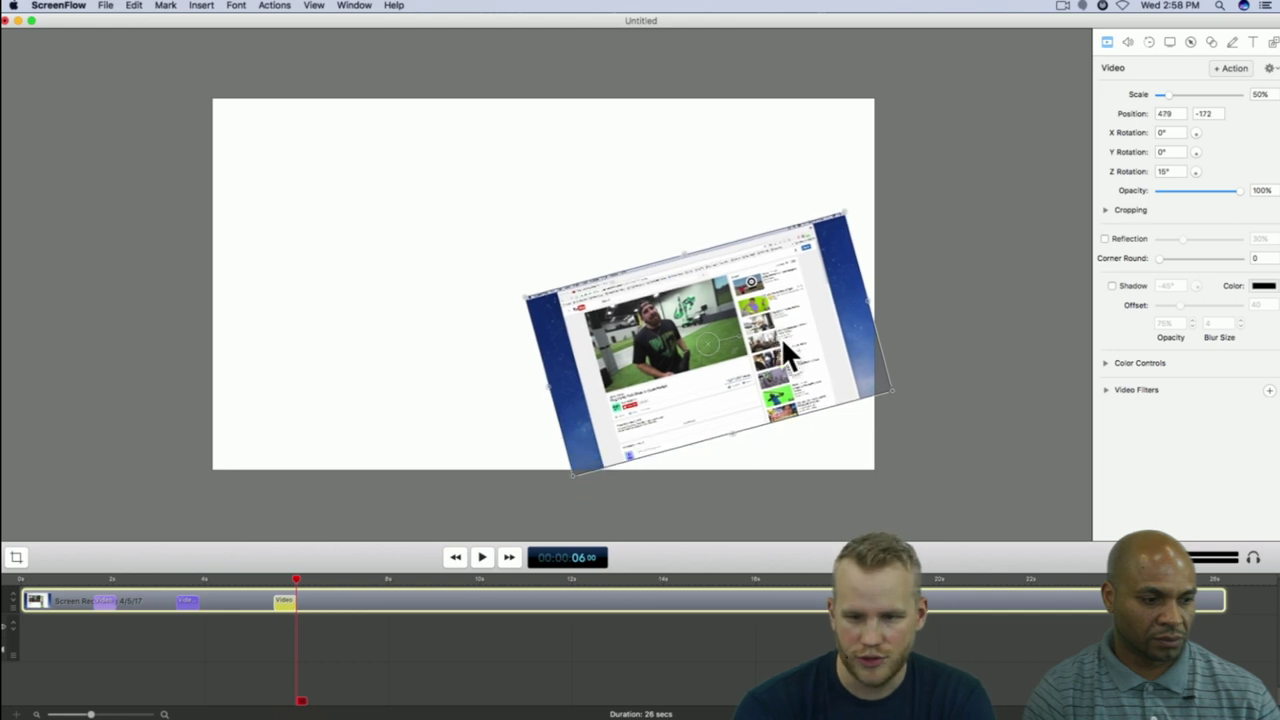
Step: Play past the action at 6 seconds and add a video snapback action to the recording at about 8 seconds
left_click(975, 383)
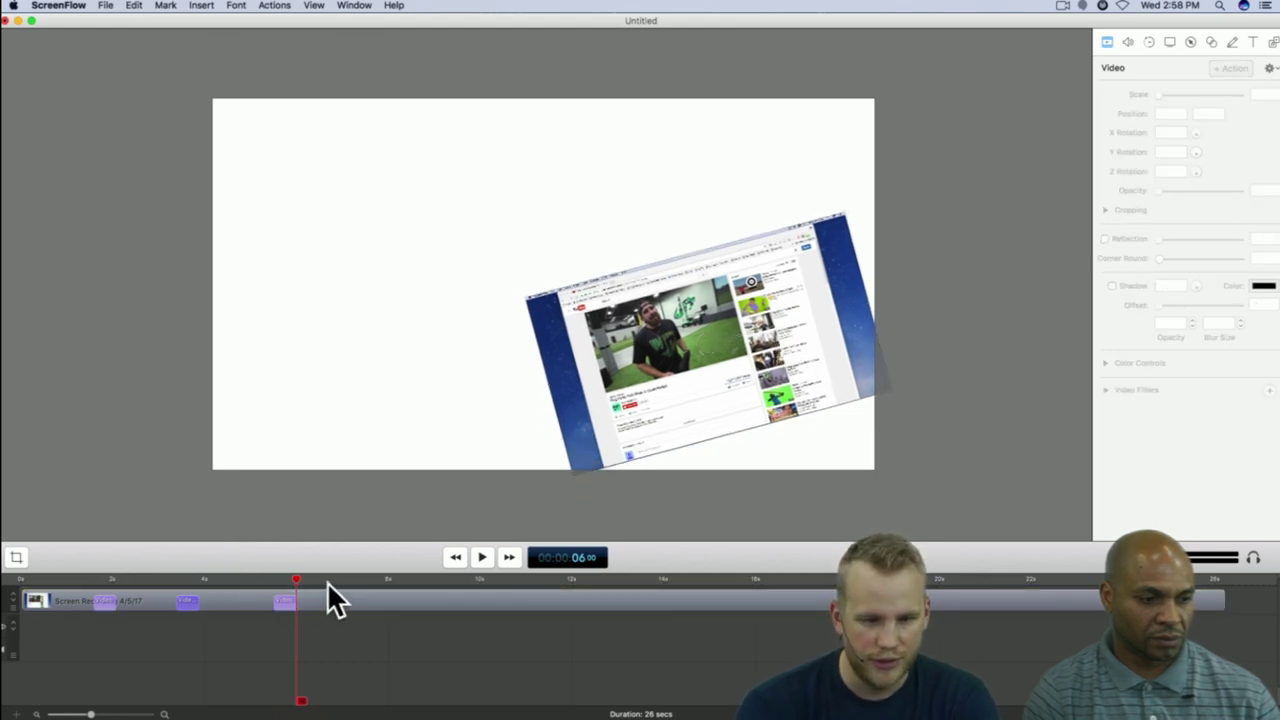
left_click(262, 580)
key("space")
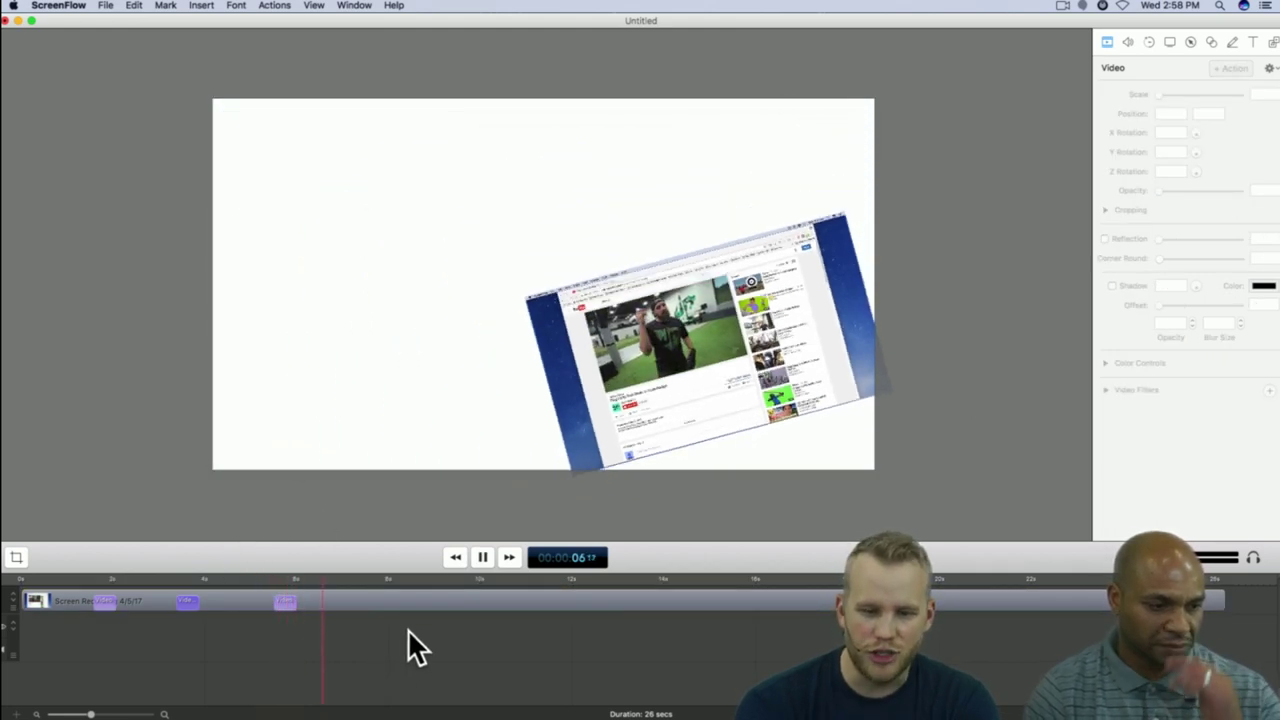
left_click(432, 602)
key("space")
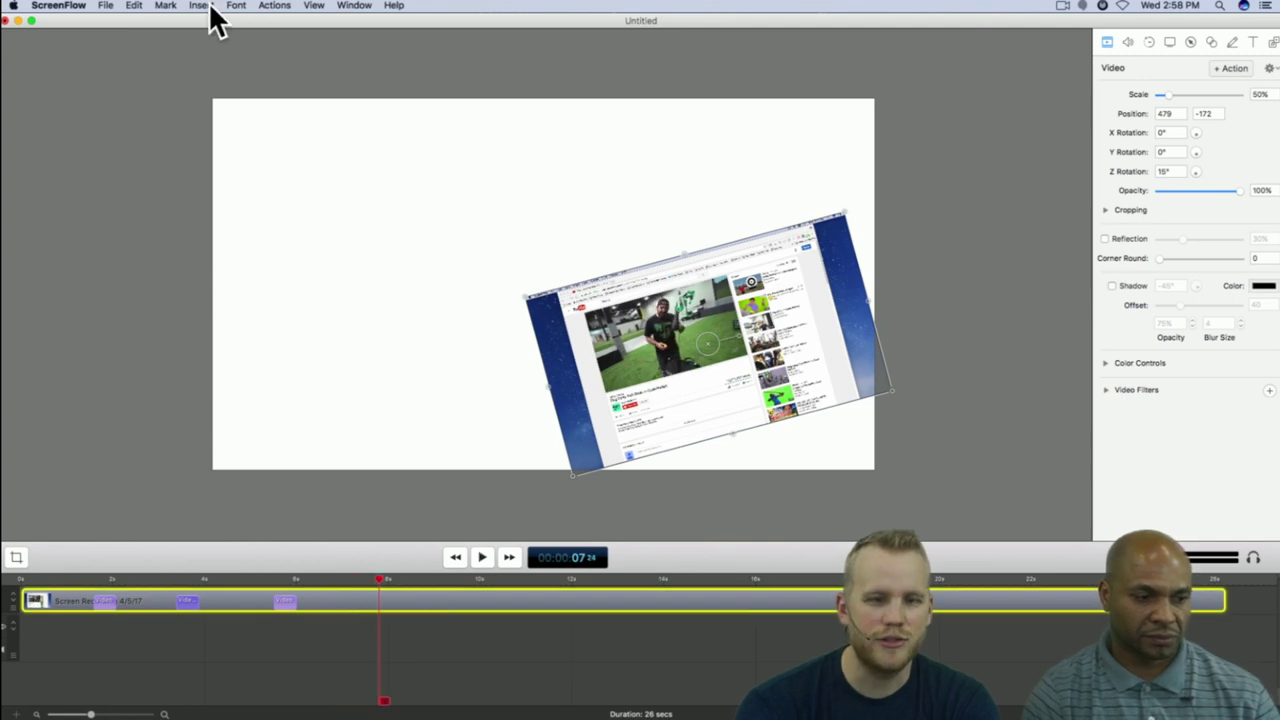
left_click(274, 5)
mouse_move(301, 92)
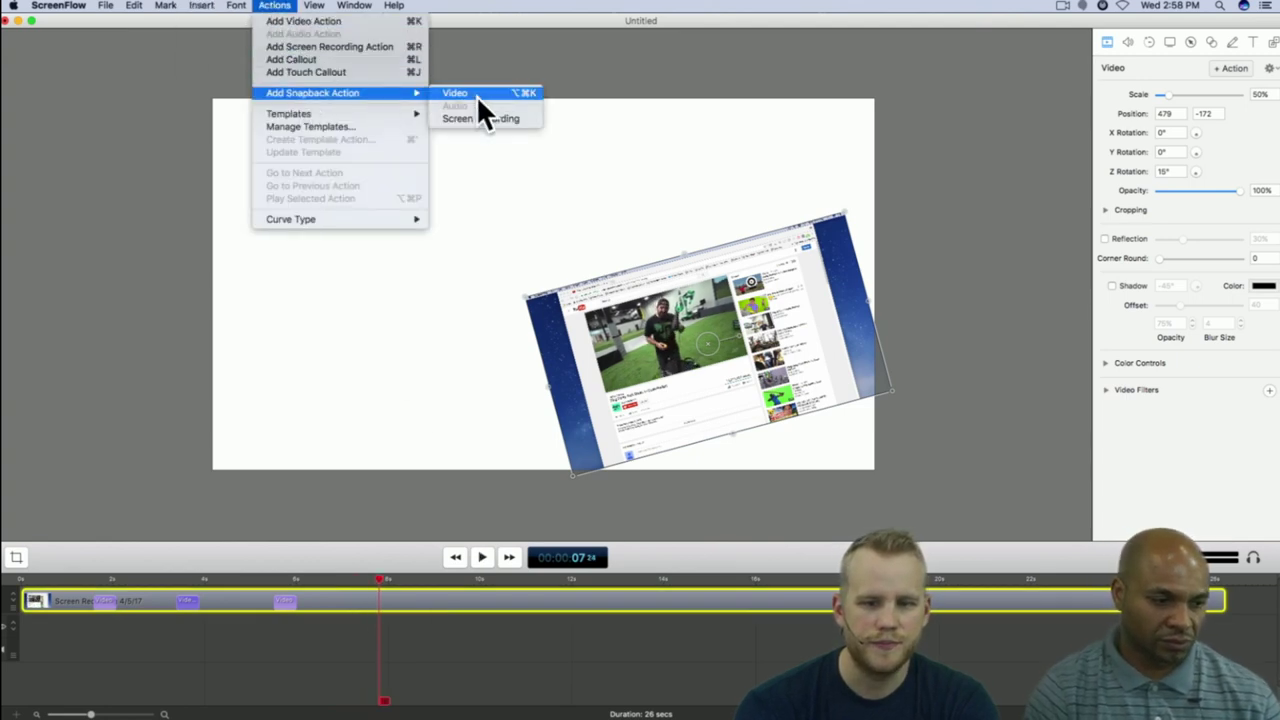
left_click(476, 95)
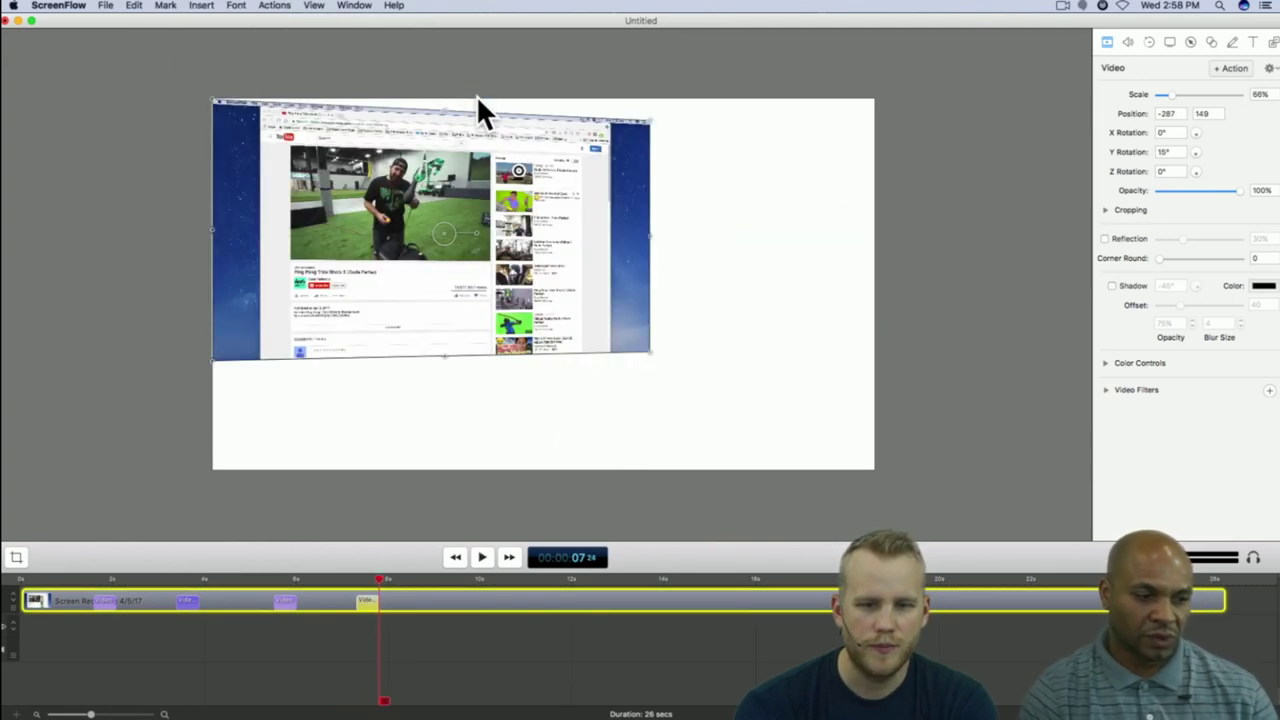
Step: Play back the timeline through both video actions and their snapbacks to compare the state each snapback returns the recording to
left_click(186, 580)
key("space")
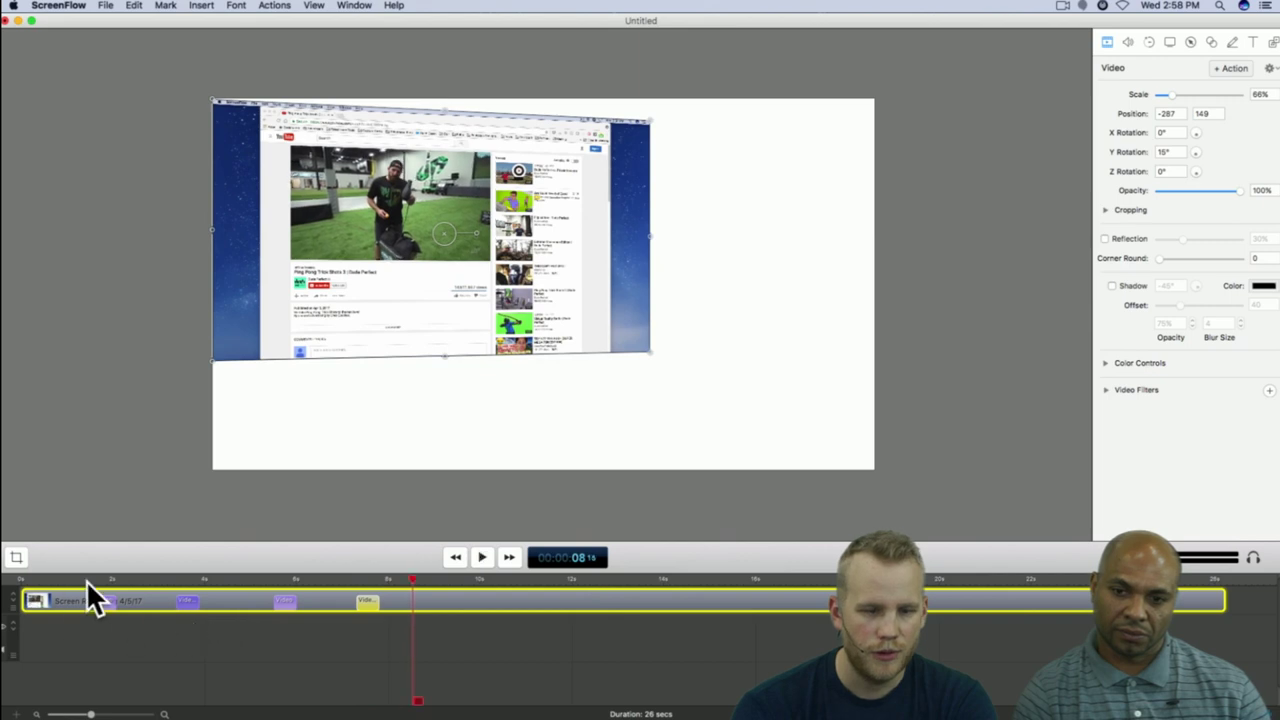
left_click(86, 580)
key("space")
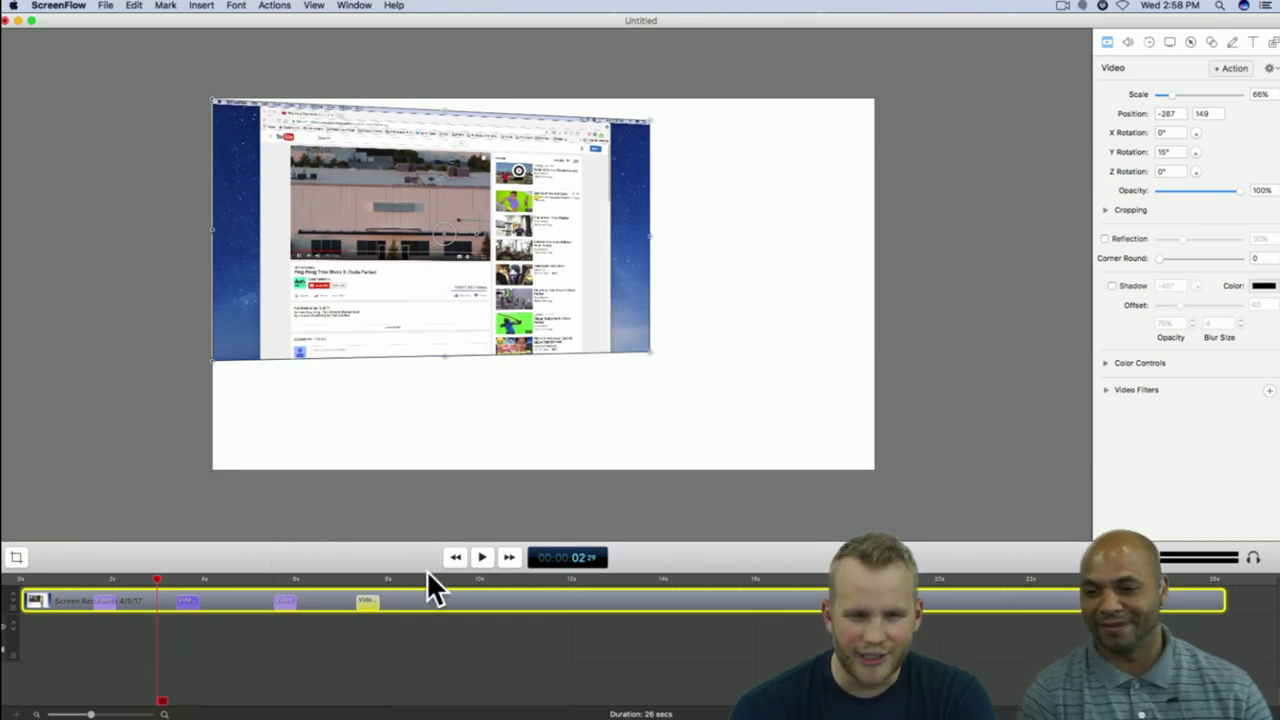
left_click(742, 505)
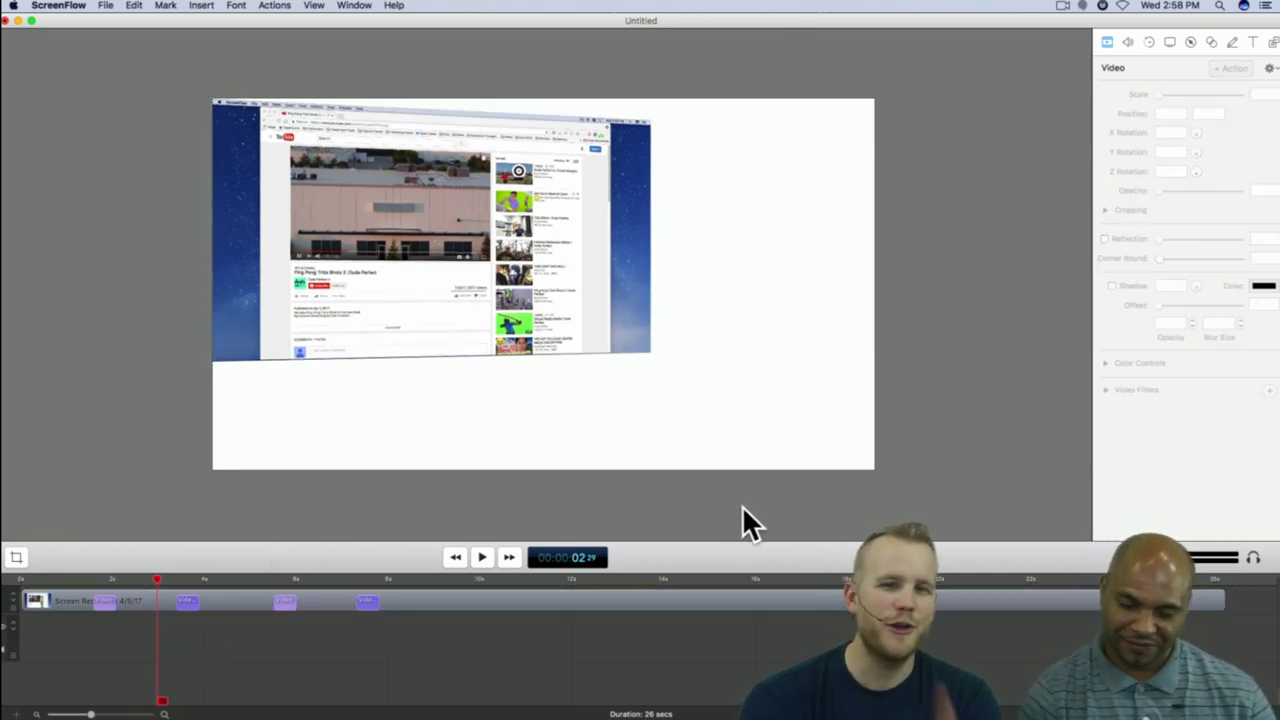
left_click(368, 605)
key("space")
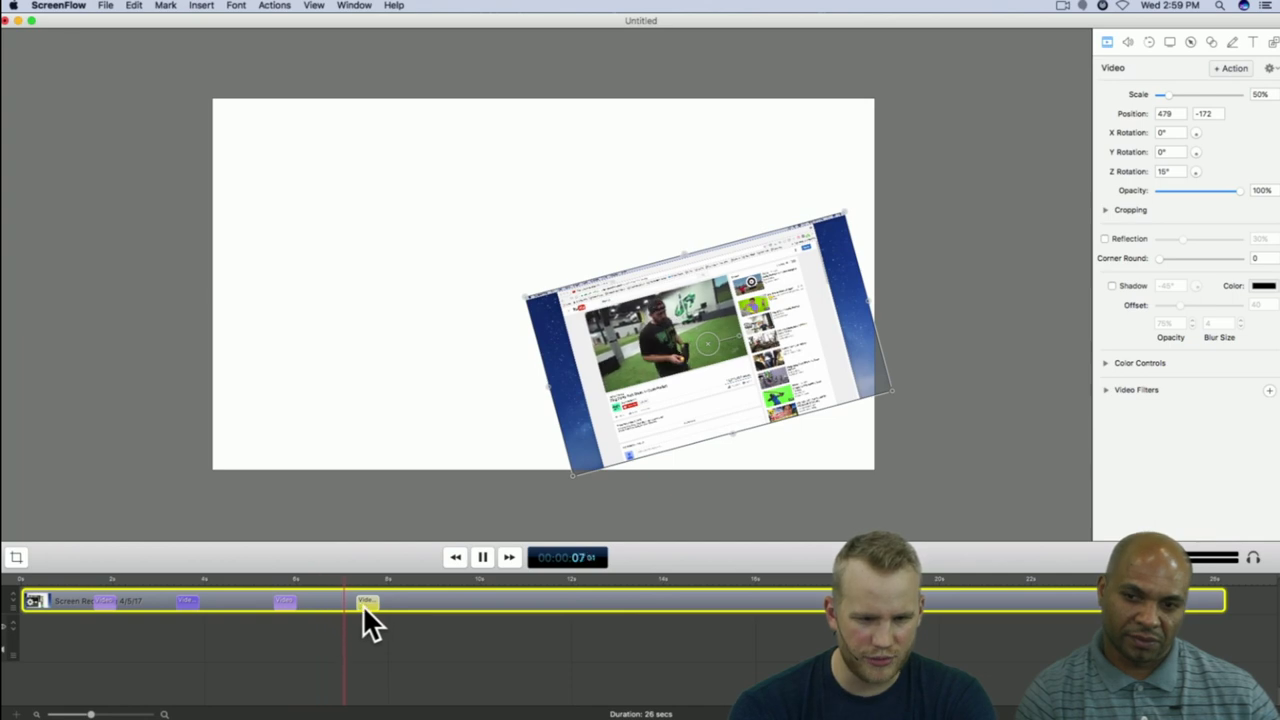
key("space")
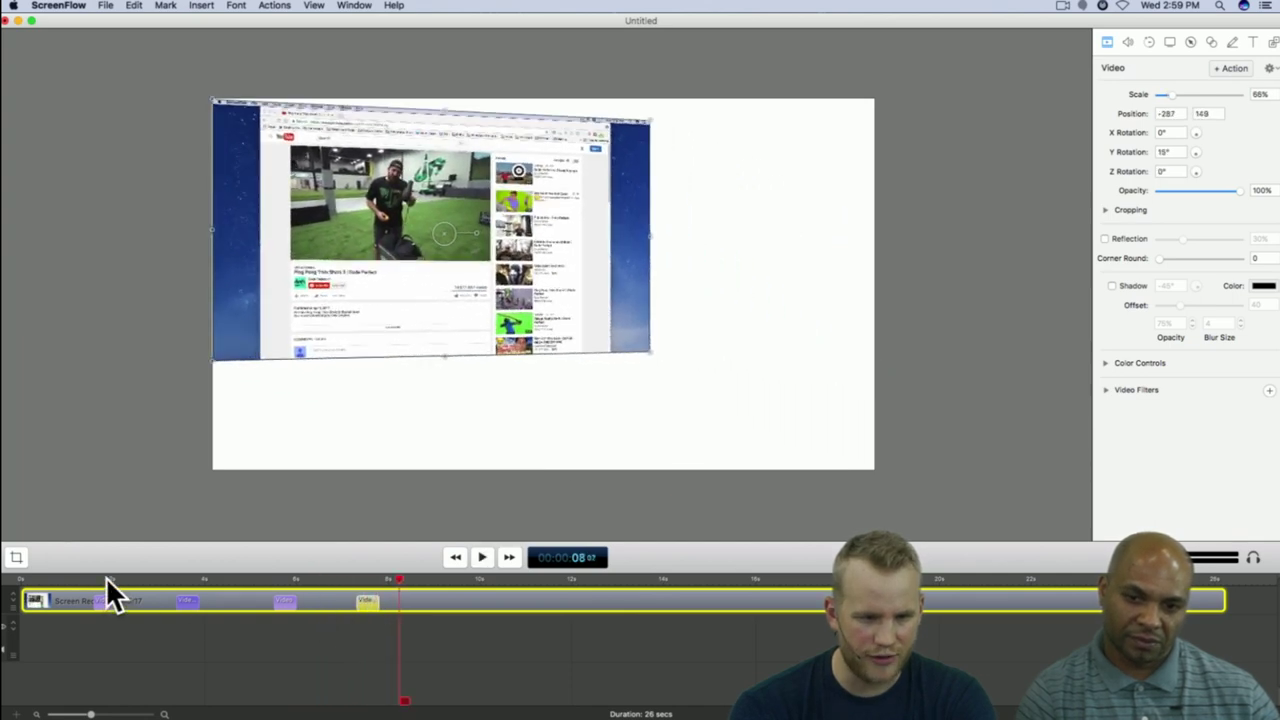
left_click(106, 578)
key("space")
key("space")
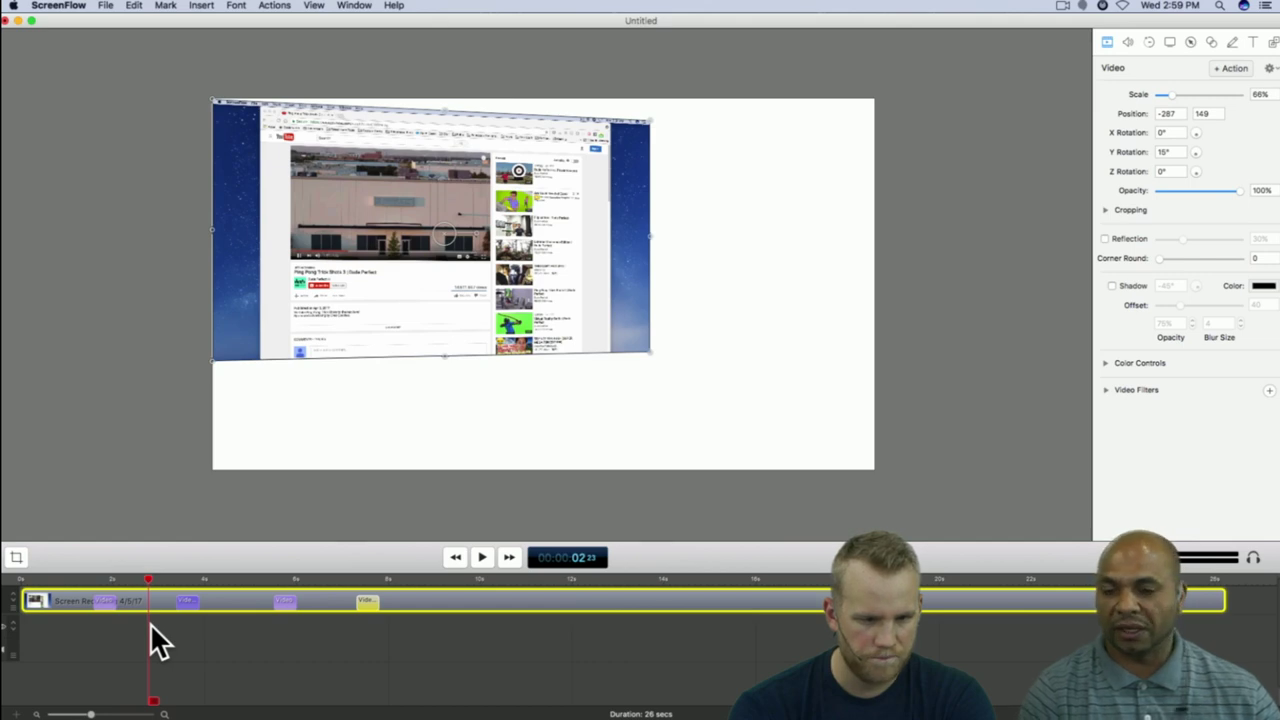
left_click(150, 623)
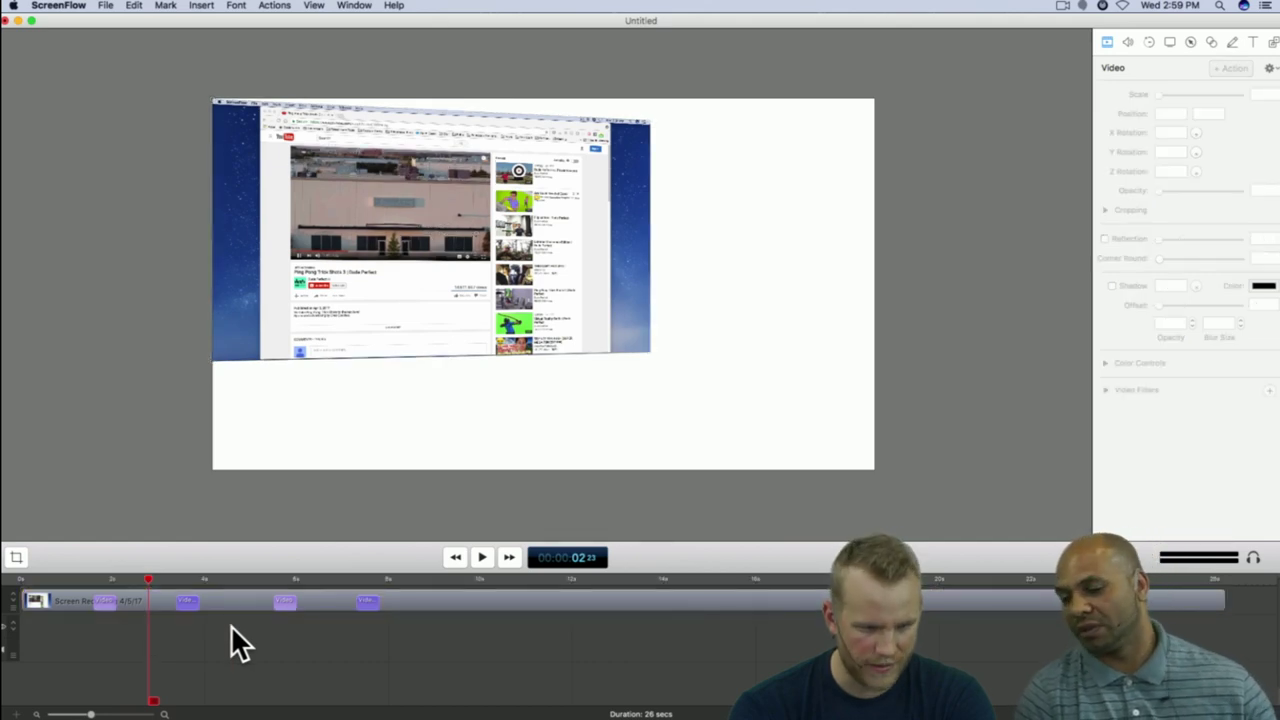
Step: Delete the recording's last video action and its snapback, and split the clip at about 5 seconds
left_click(372, 604)
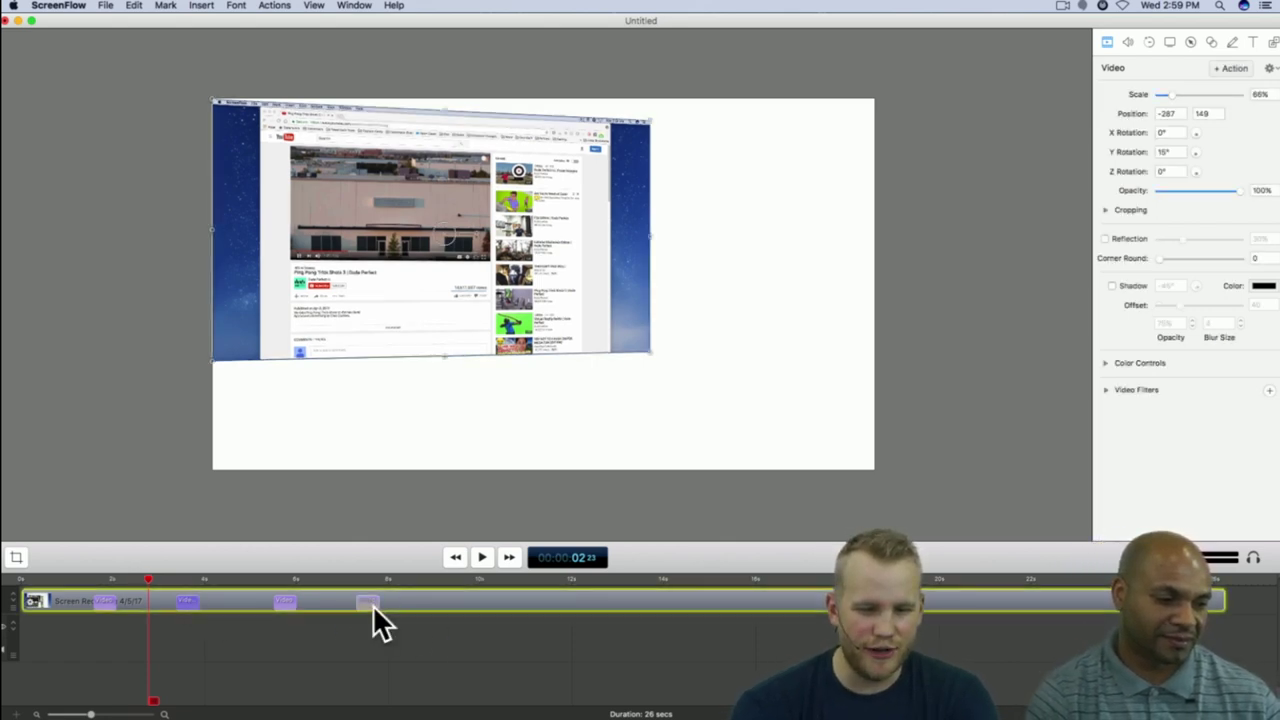
left_click_drag(369, 604, 281, 602)
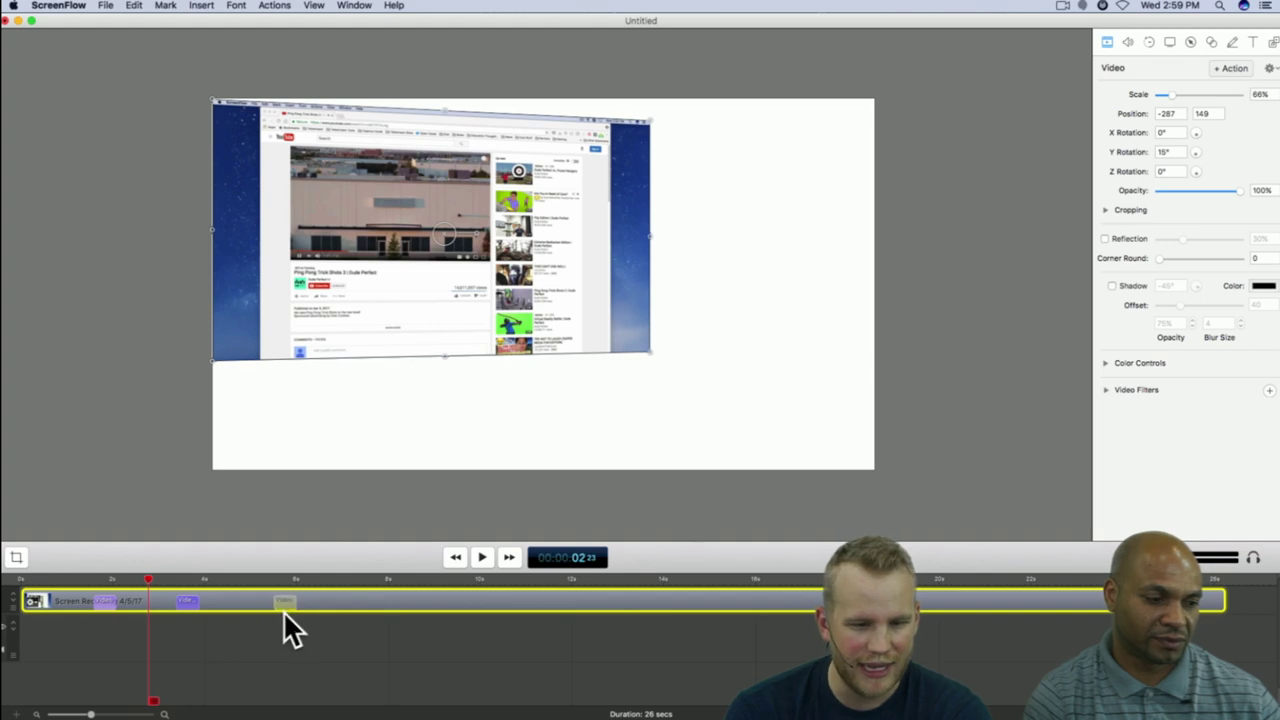
key("space")
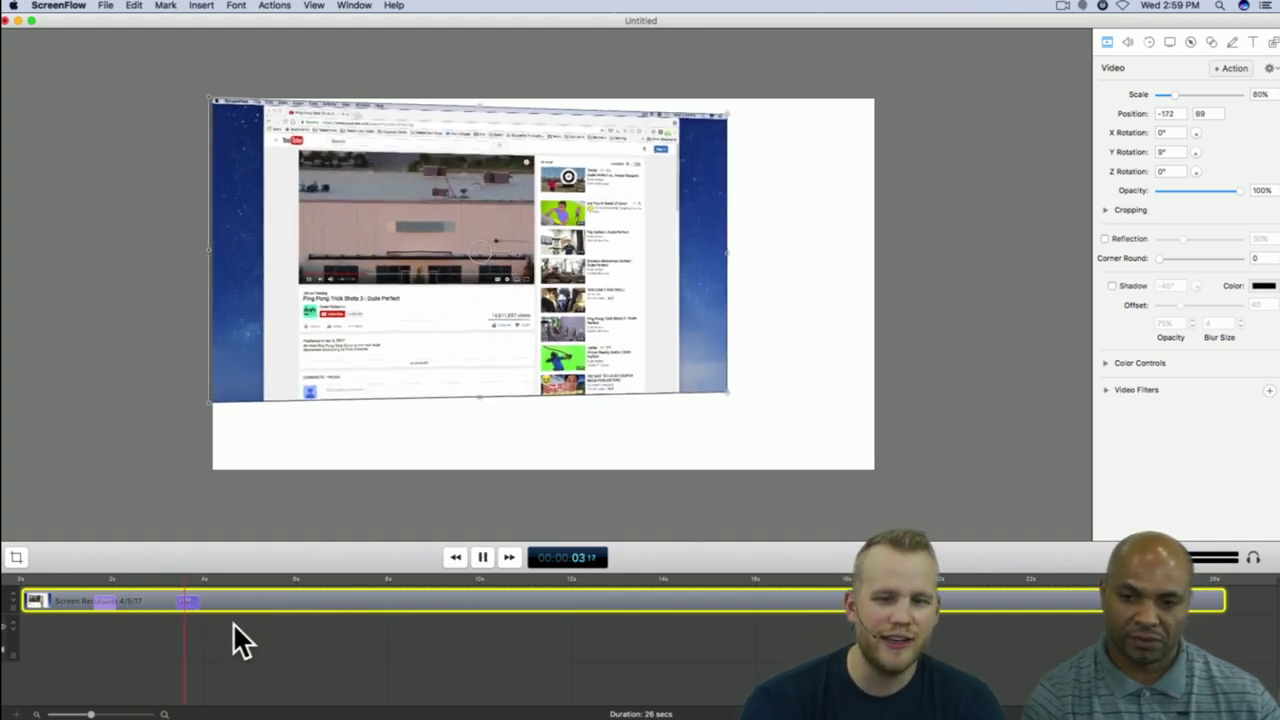
key("space")
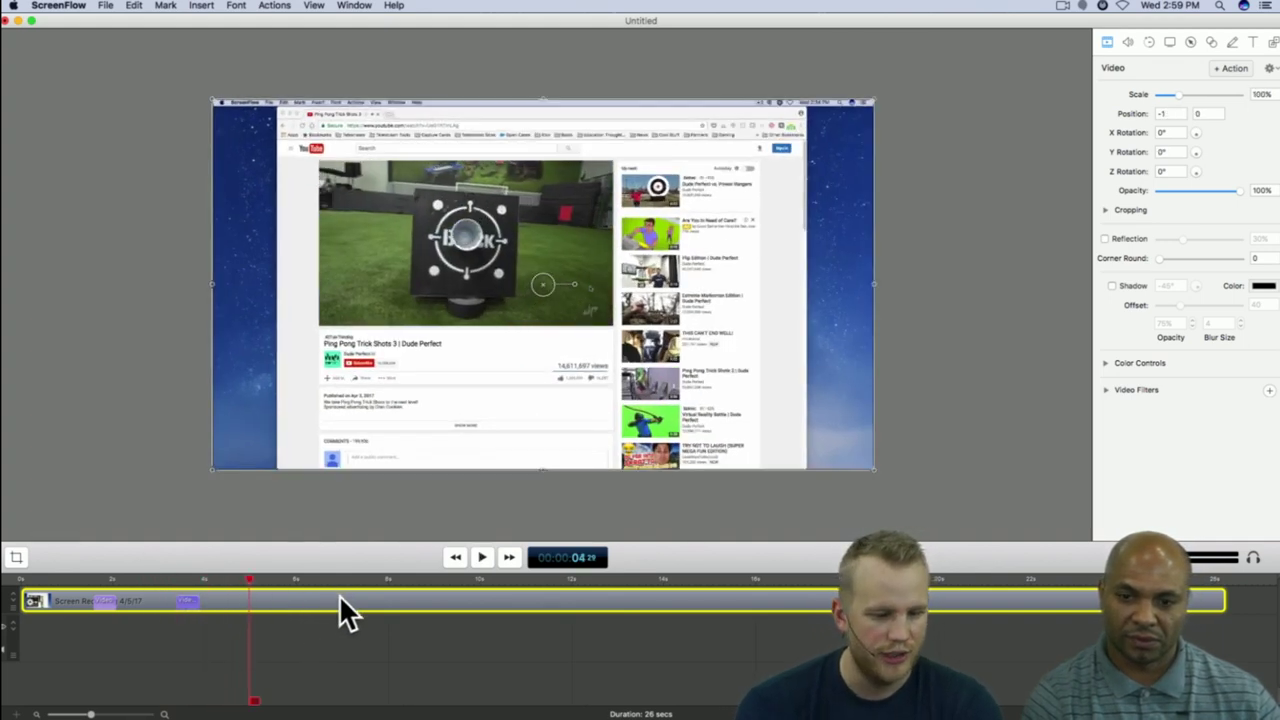
key("t")
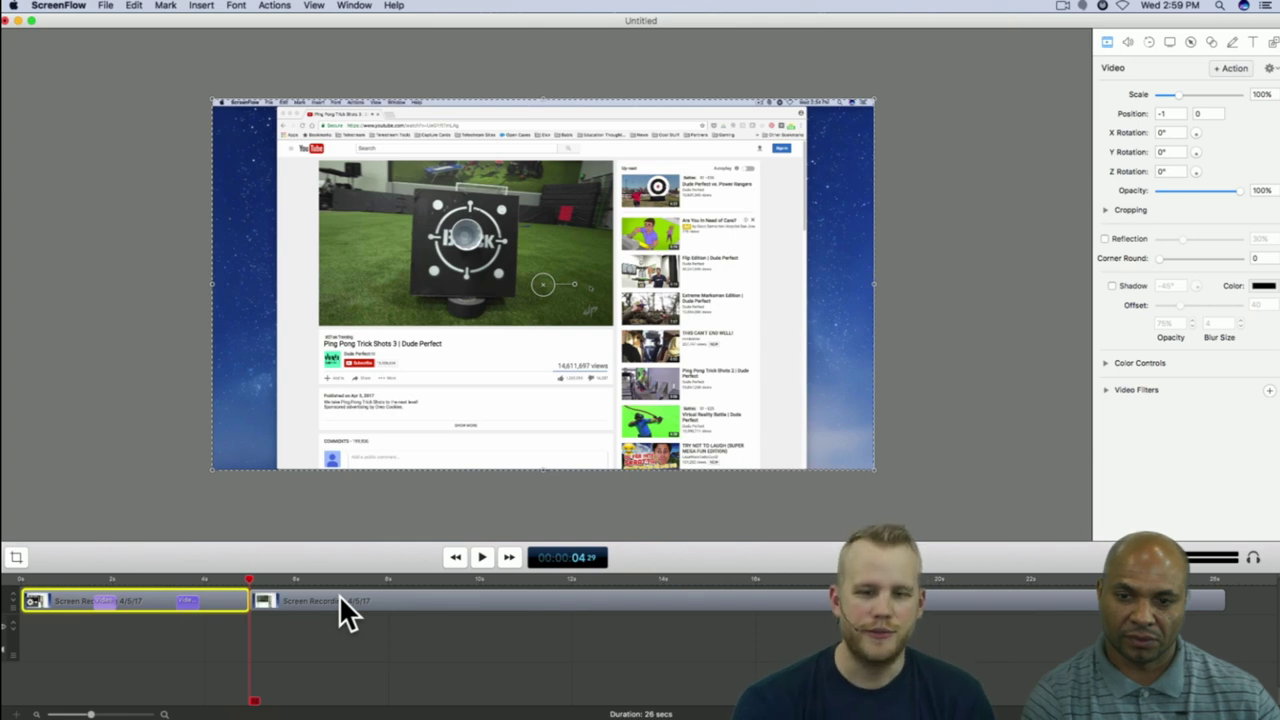
Step: Add a video action to the second clip at about 6 seconds, scaling it to 47% in the canvas's lower-right corner at 512, -288
key("space")
left_click(345, 600)
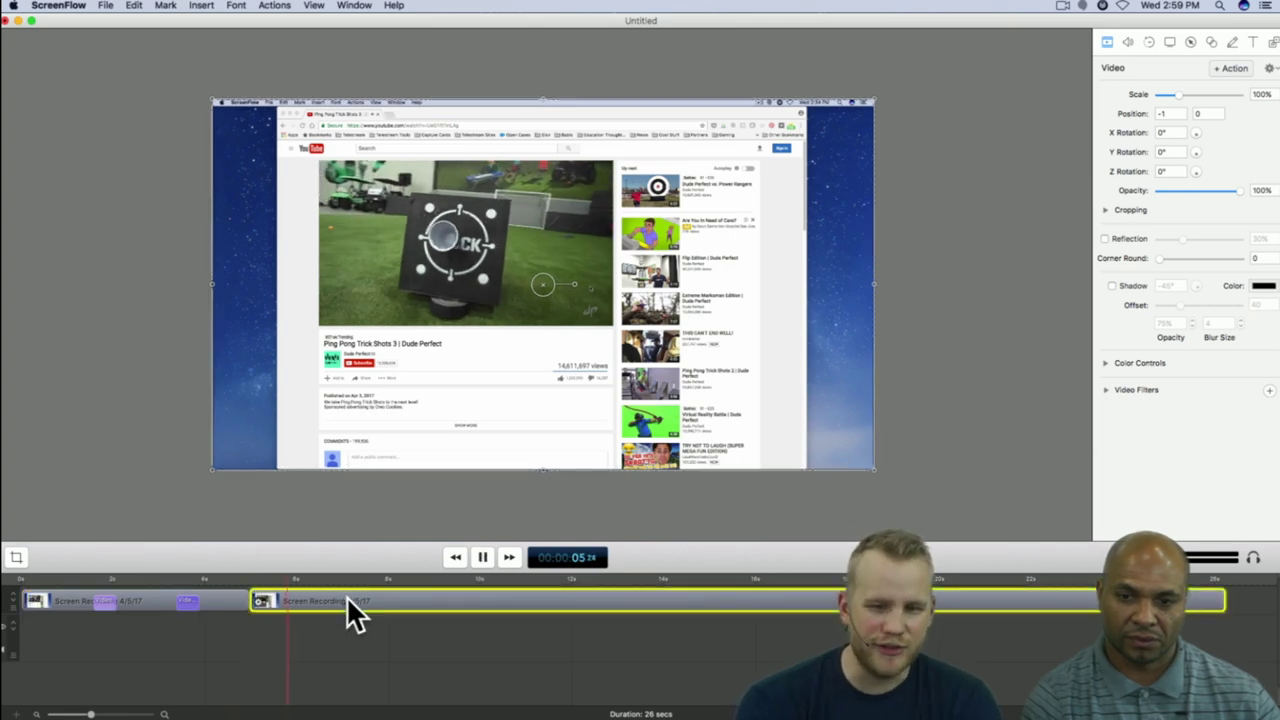
key("space")
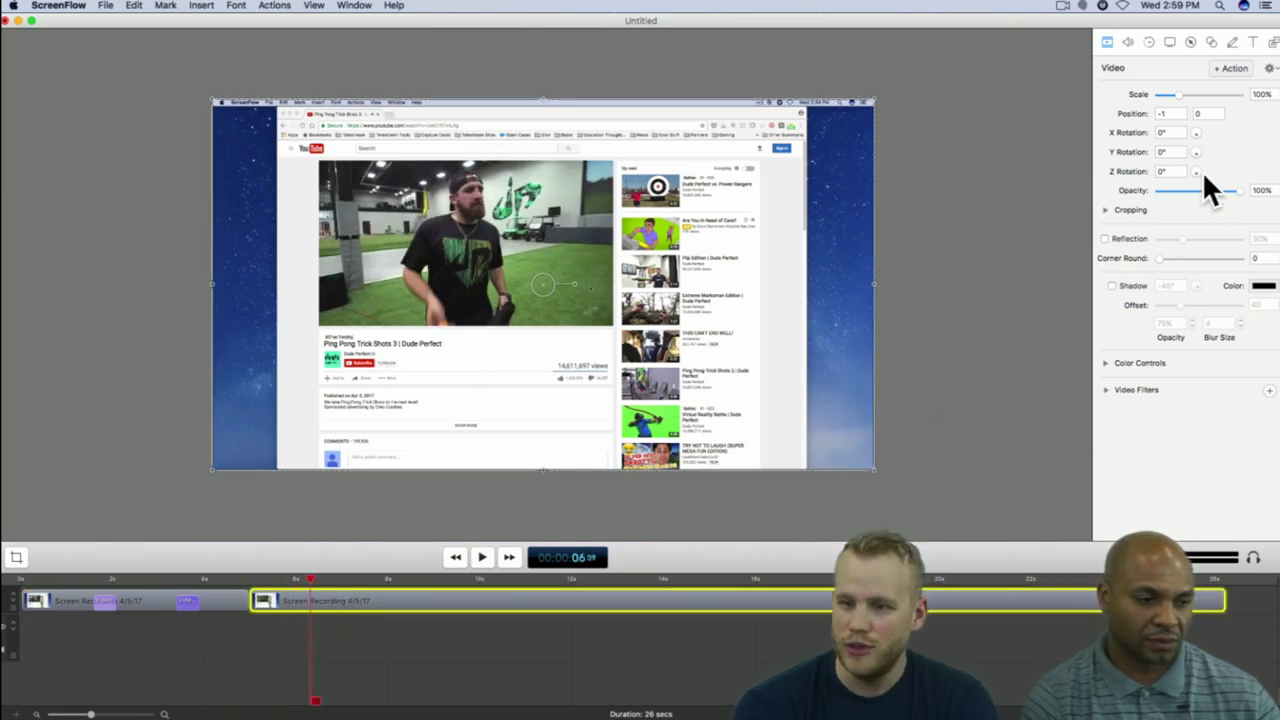
left_click(1230, 70)
left_click_drag(212, 97, 867, 225)
Step: Set the second clip's Z rotation to 15° and move it up to 497, -152 on the canvas
left_click(1165, 171)
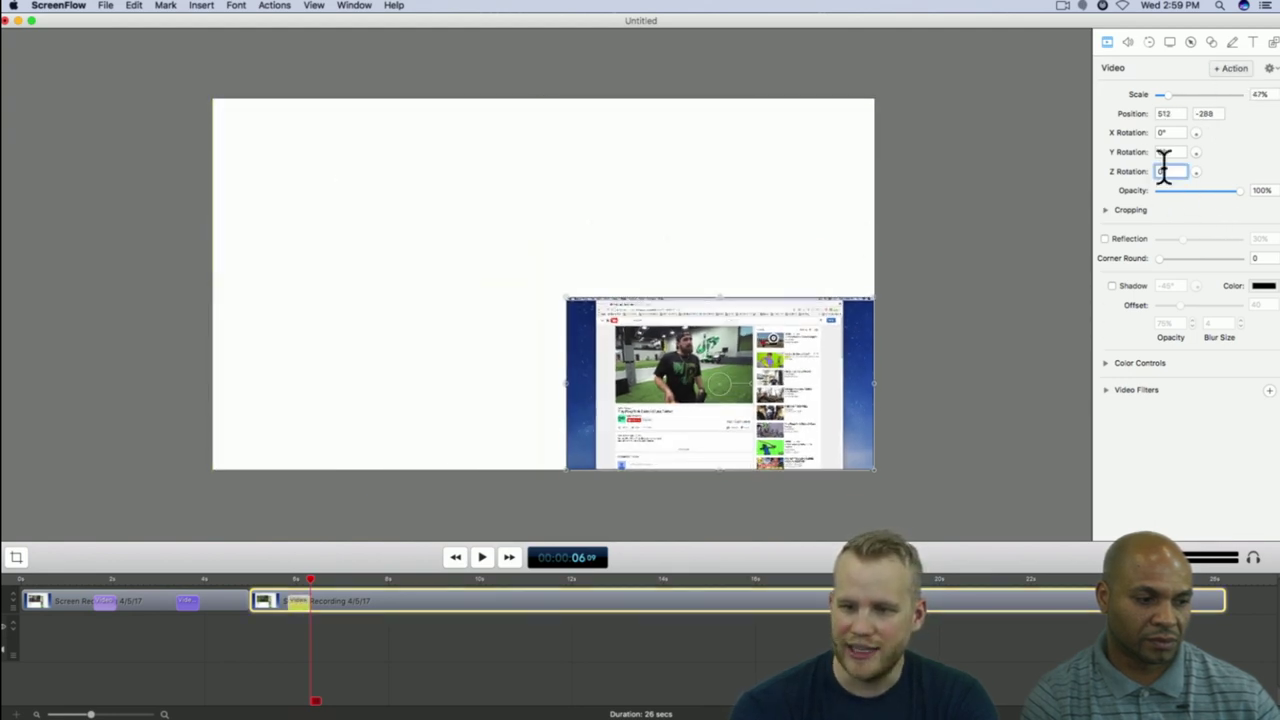
type("15")
key("Return")
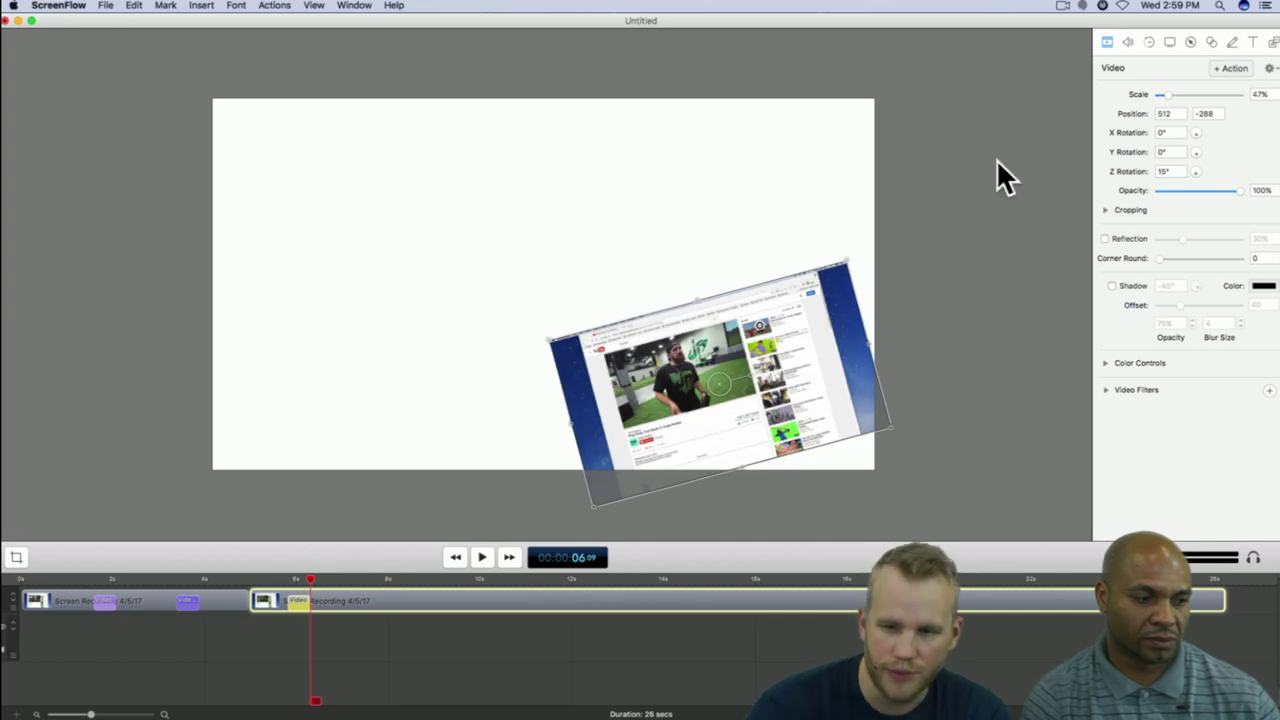
left_click_drag(622, 419, 613, 372)
Step: Play on to about 8 seconds and add a video snapback action to the second clip
key("space")
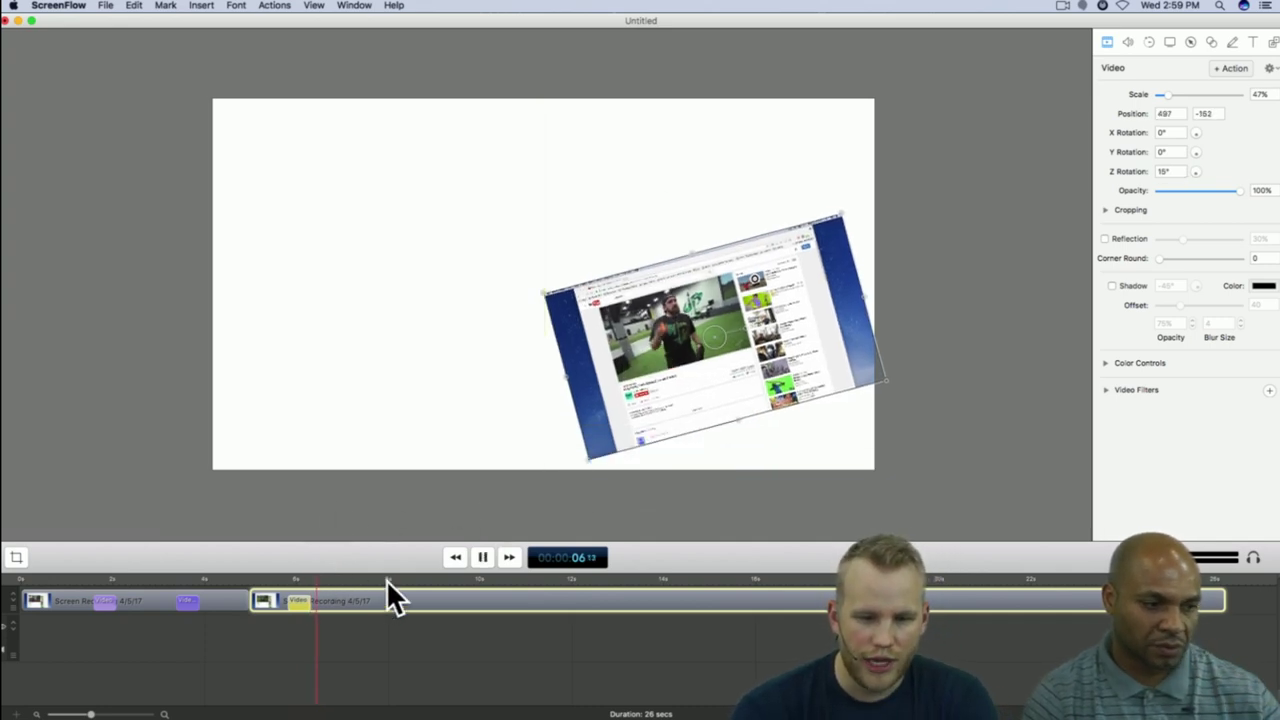
left_click(274, 8)
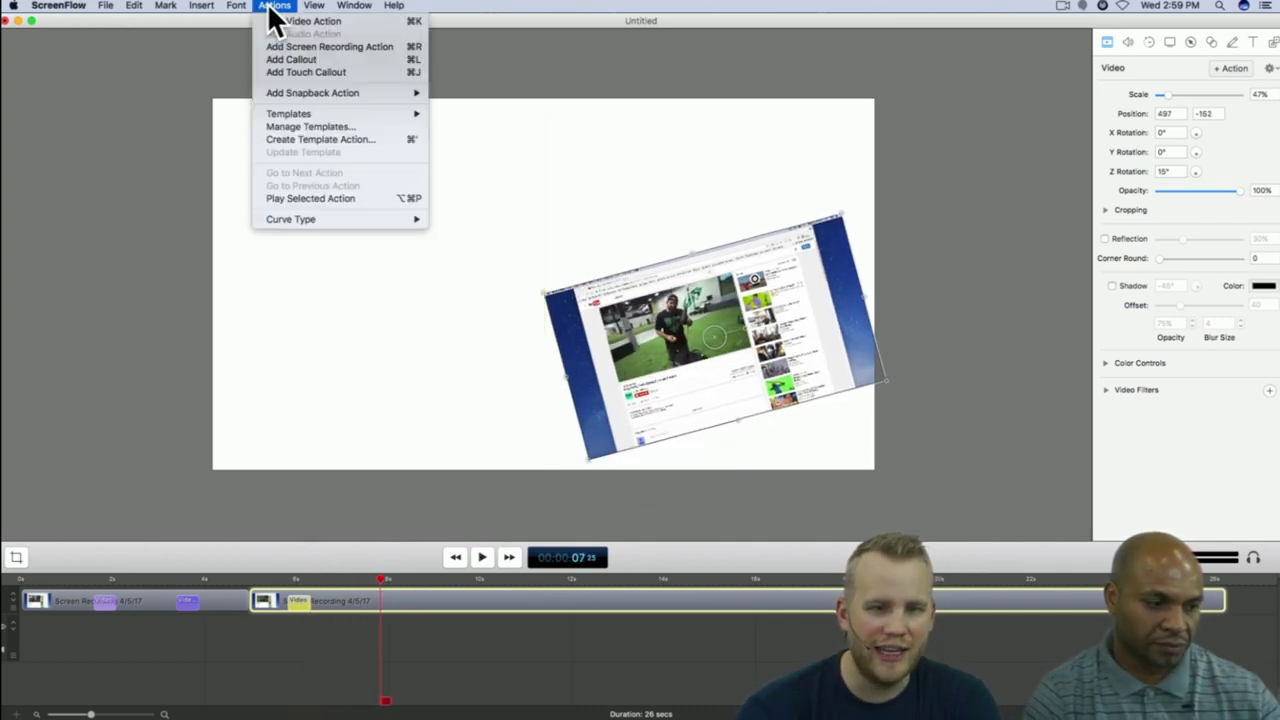
mouse_move(412, 92)
left_click(451, 93)
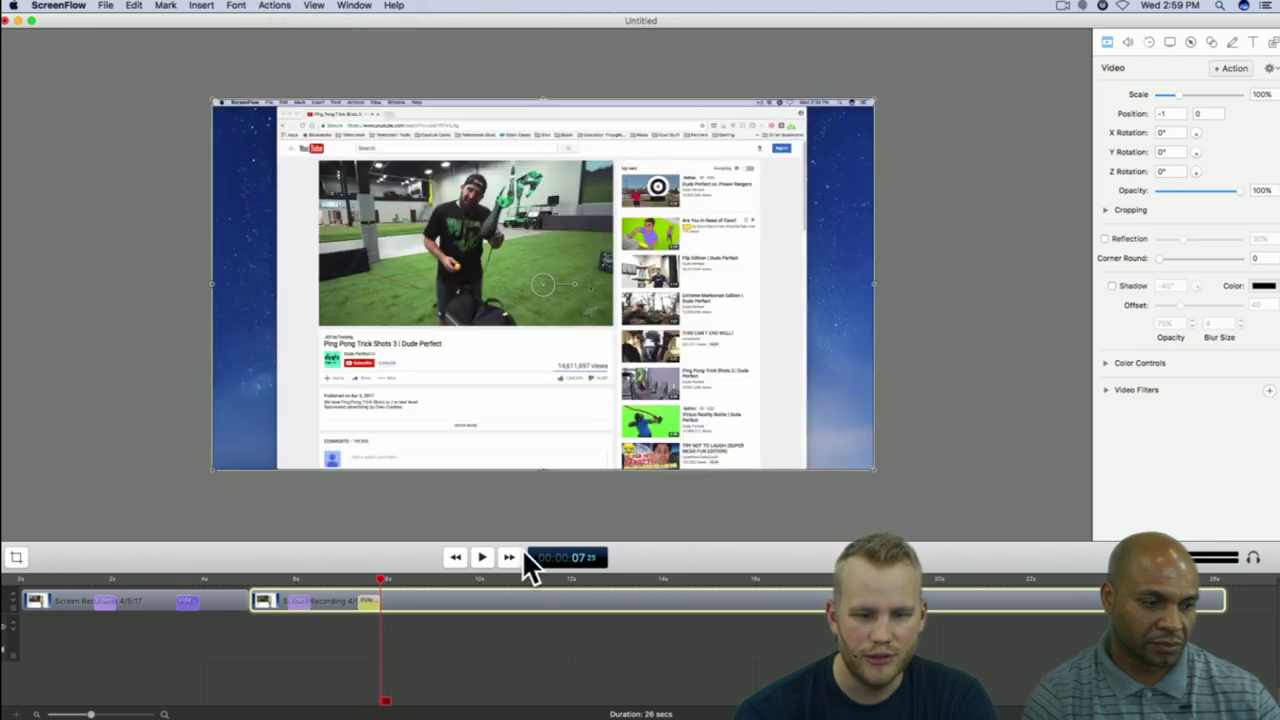
Step: Preview the second clip's animation and the whole timeline from the start to check that both snapbacks restore full size
left_click(221, 578)
key("space")
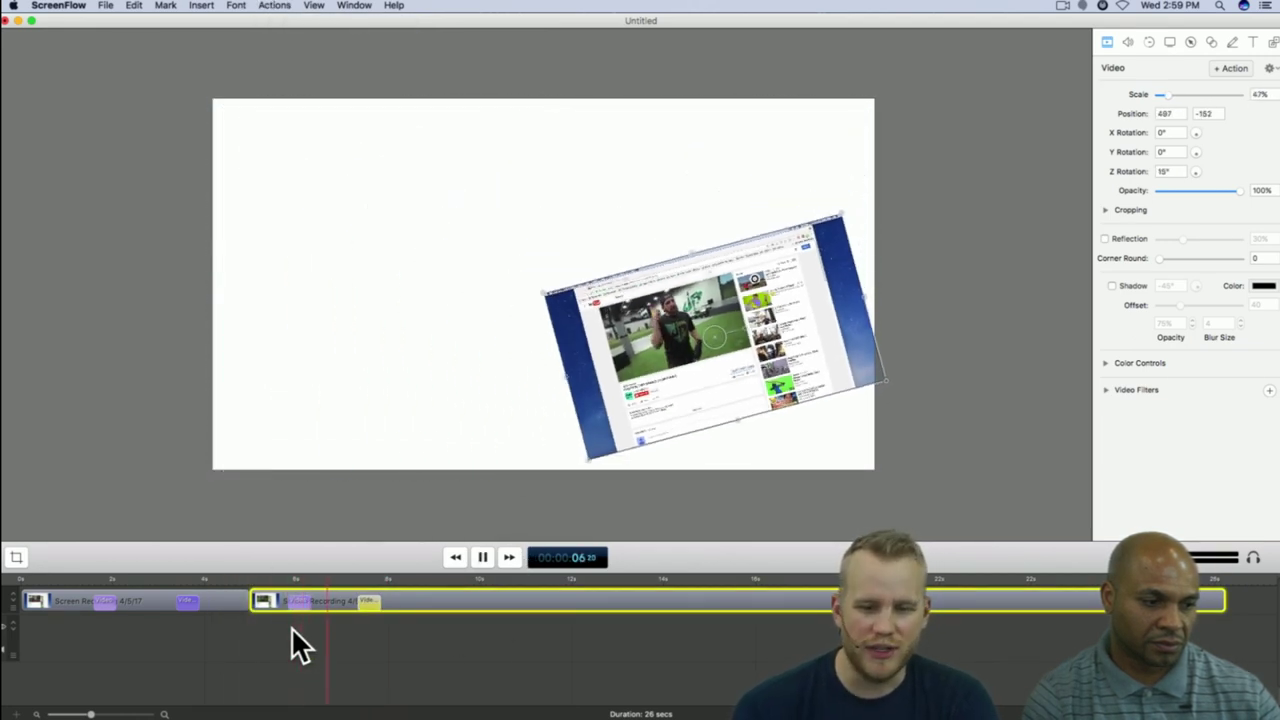
key("space")
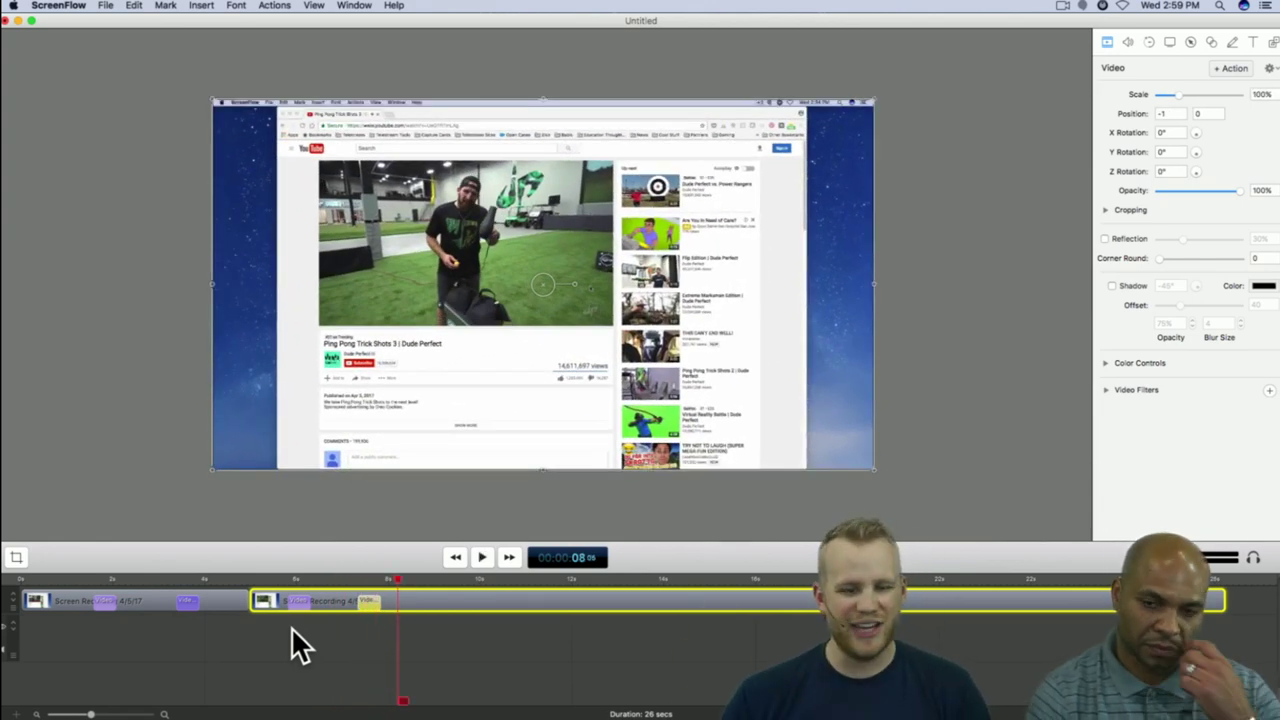
left_click(32, 579)
key("space")
left_click(280, 700)
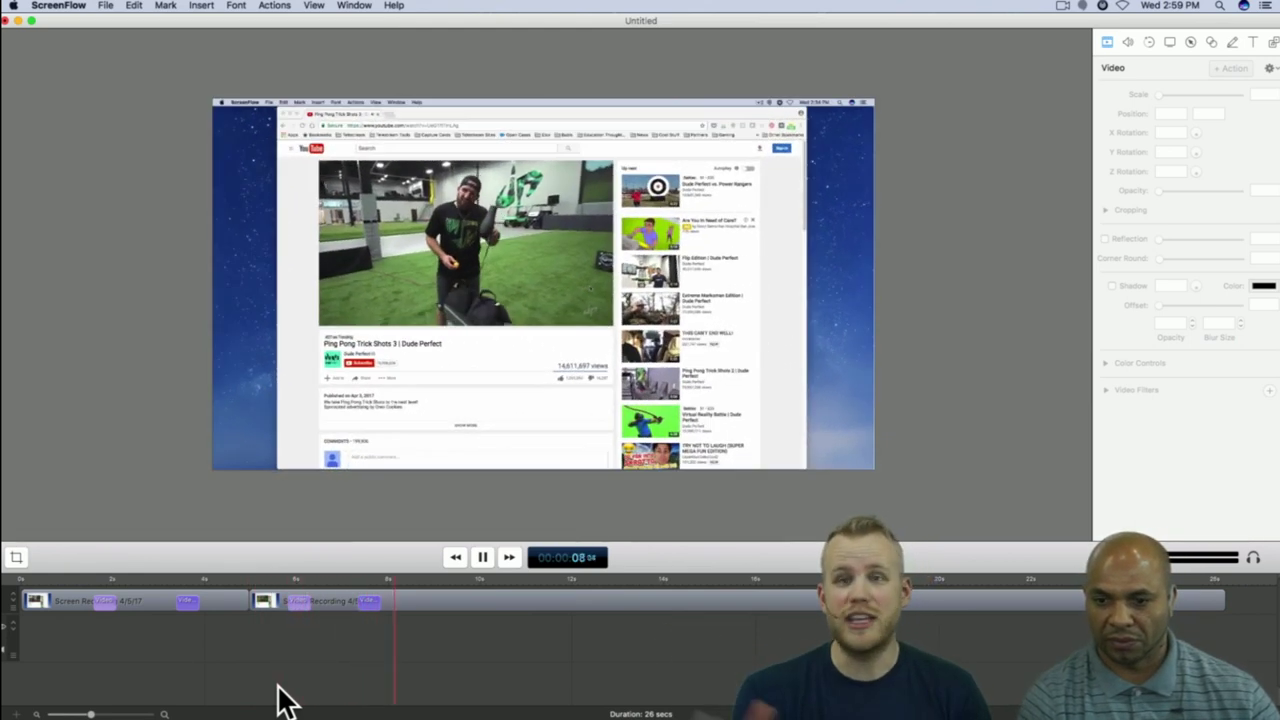
key("space")
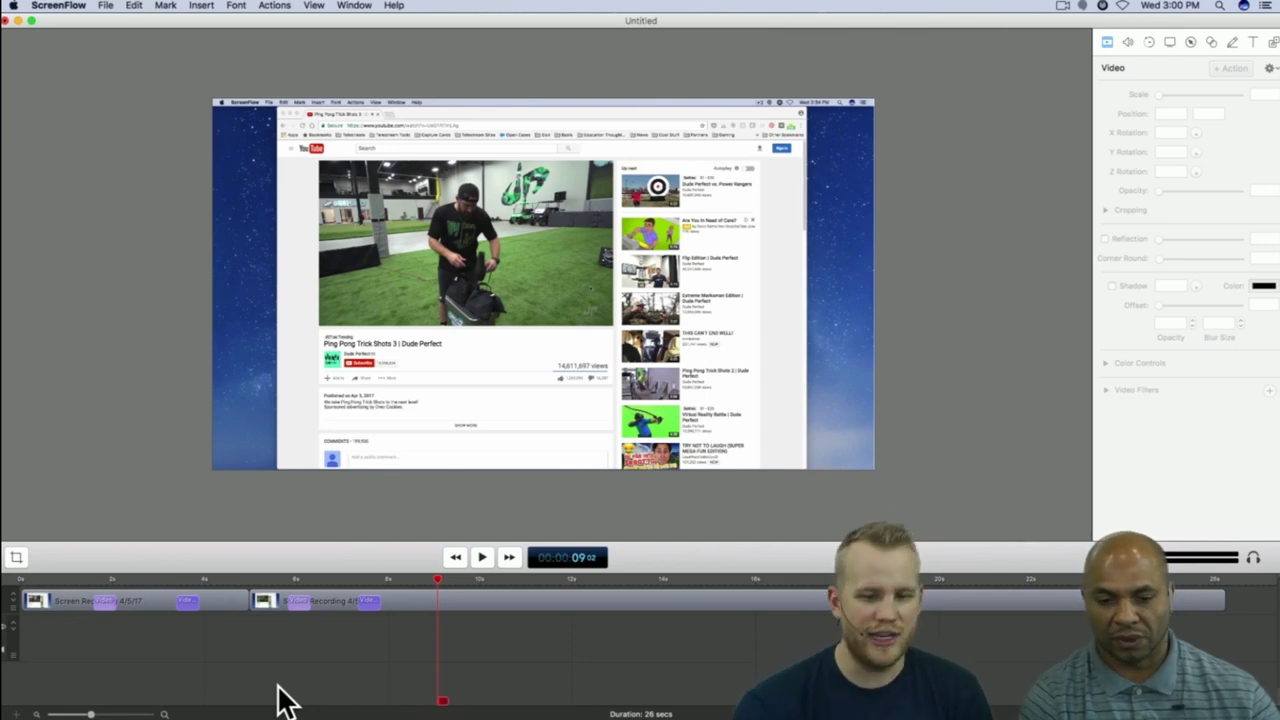
Step: Split the second clip after its snapback at about 10 seconds and play on briefly past the cut
left_click(468, 602)
key("space")
key("space")
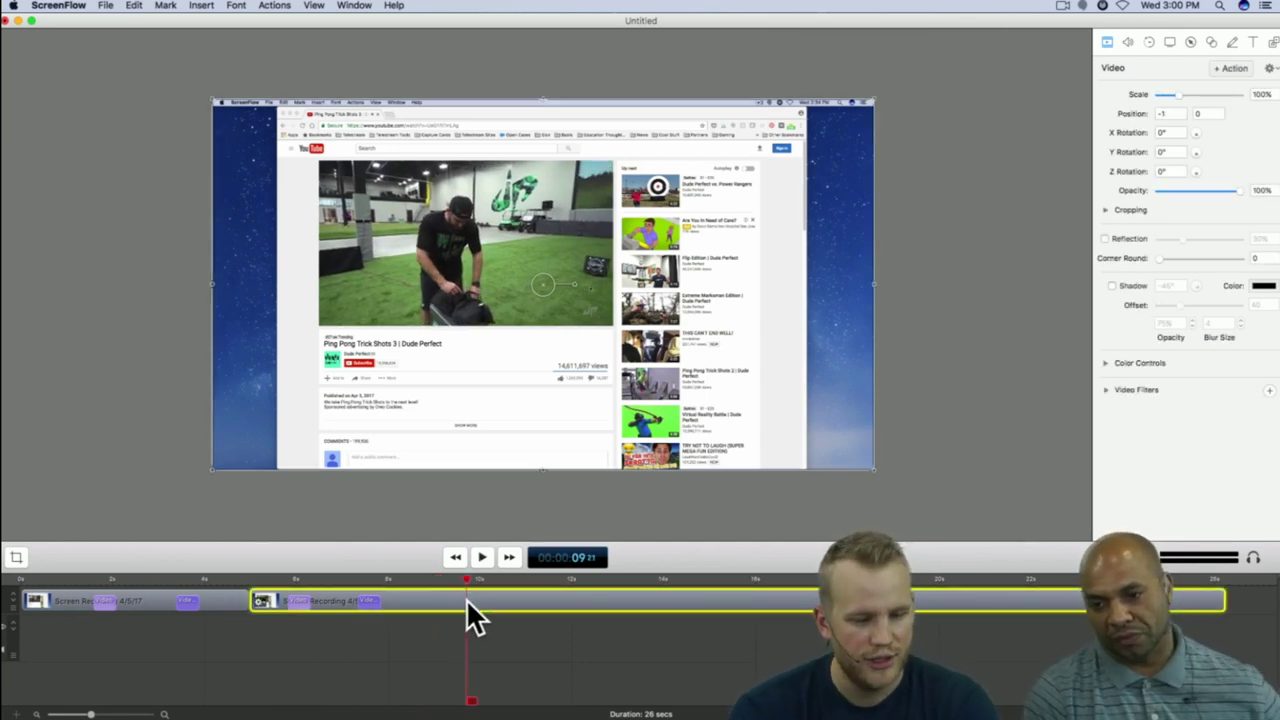
key("t")
key("space")
key("space")
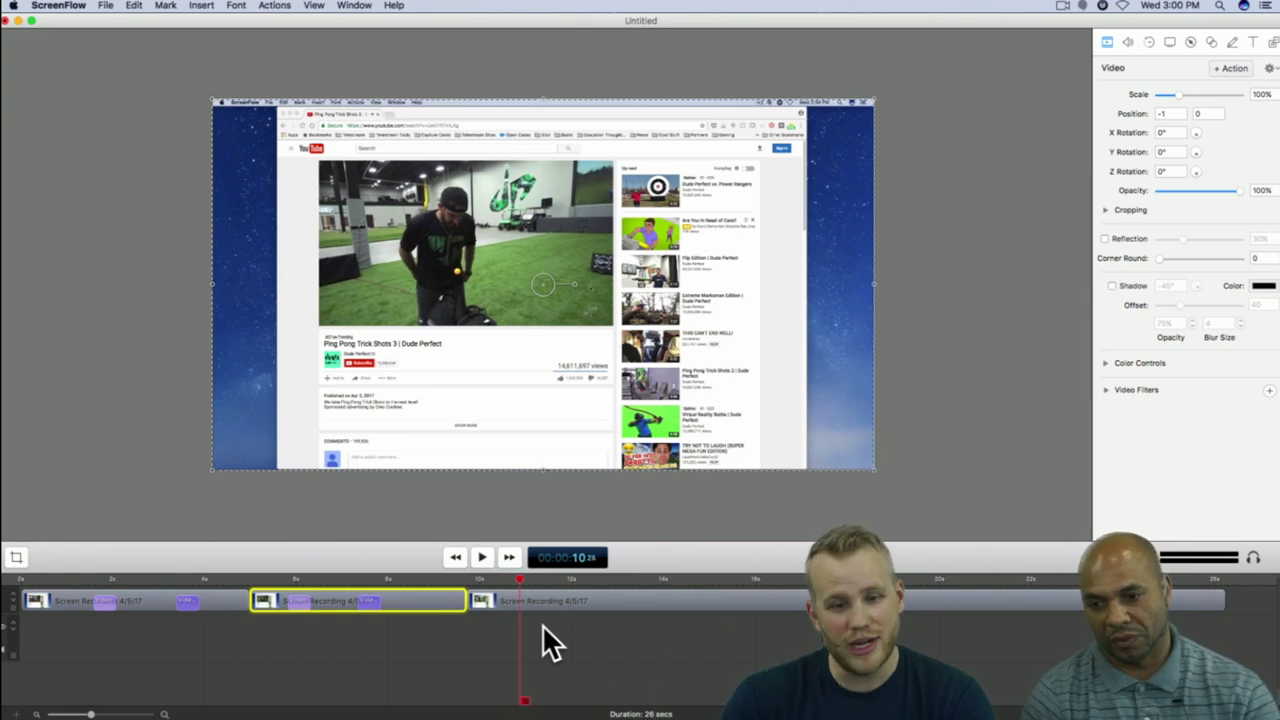
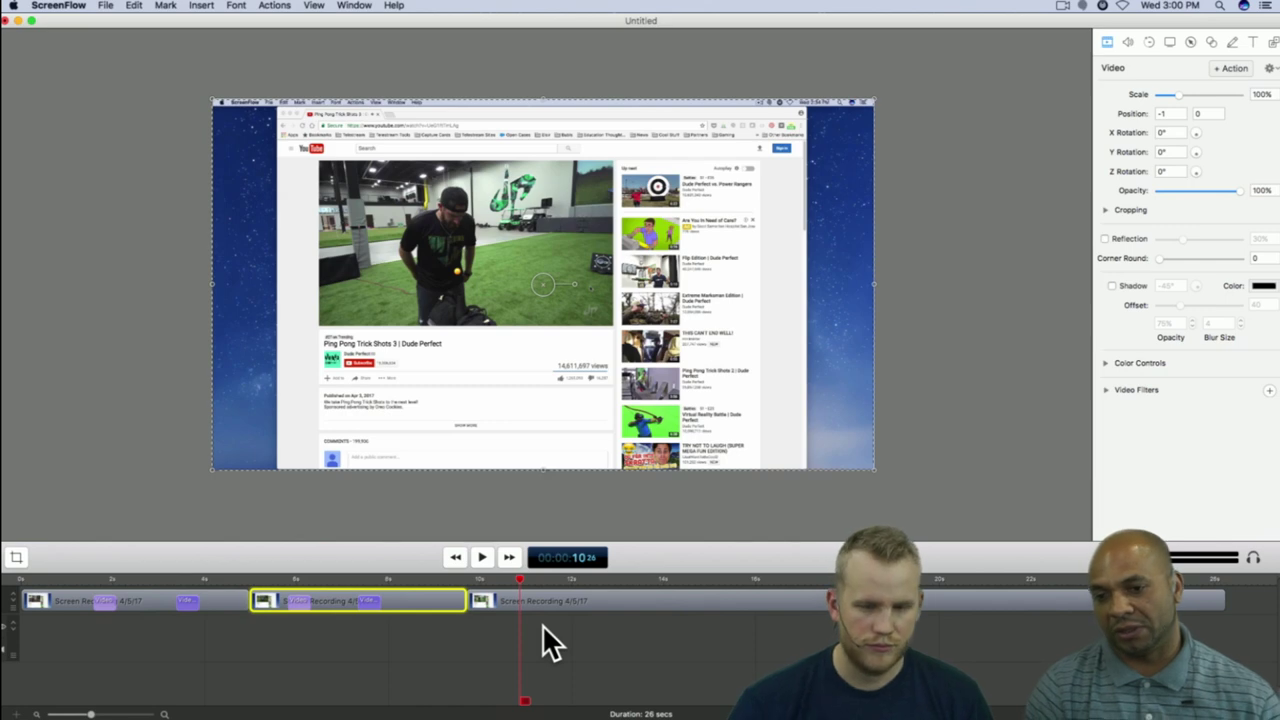
left_click(401, 677)
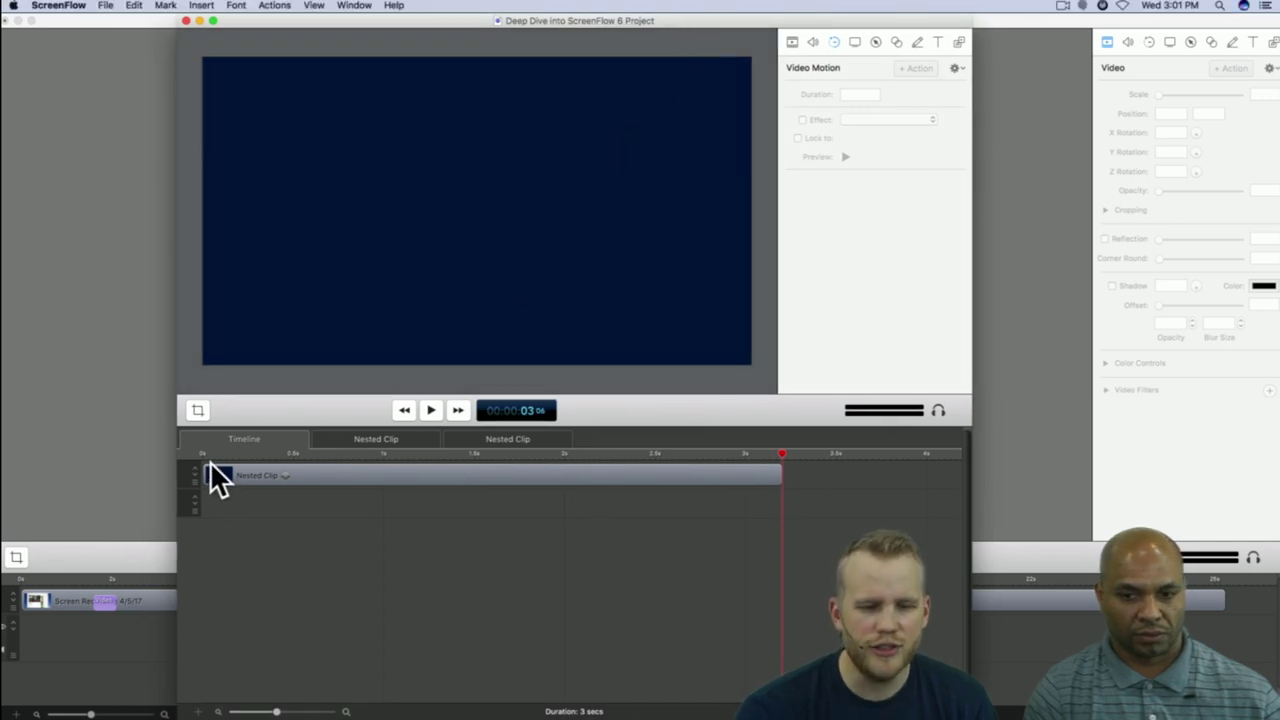
Step: In the Deep Dive into ScreenFlow 6 Project, inspect the nested clip's layers and play the logo animation from the start
left_click(207, 453)
left_click_drag(210, 455, 200, 453)
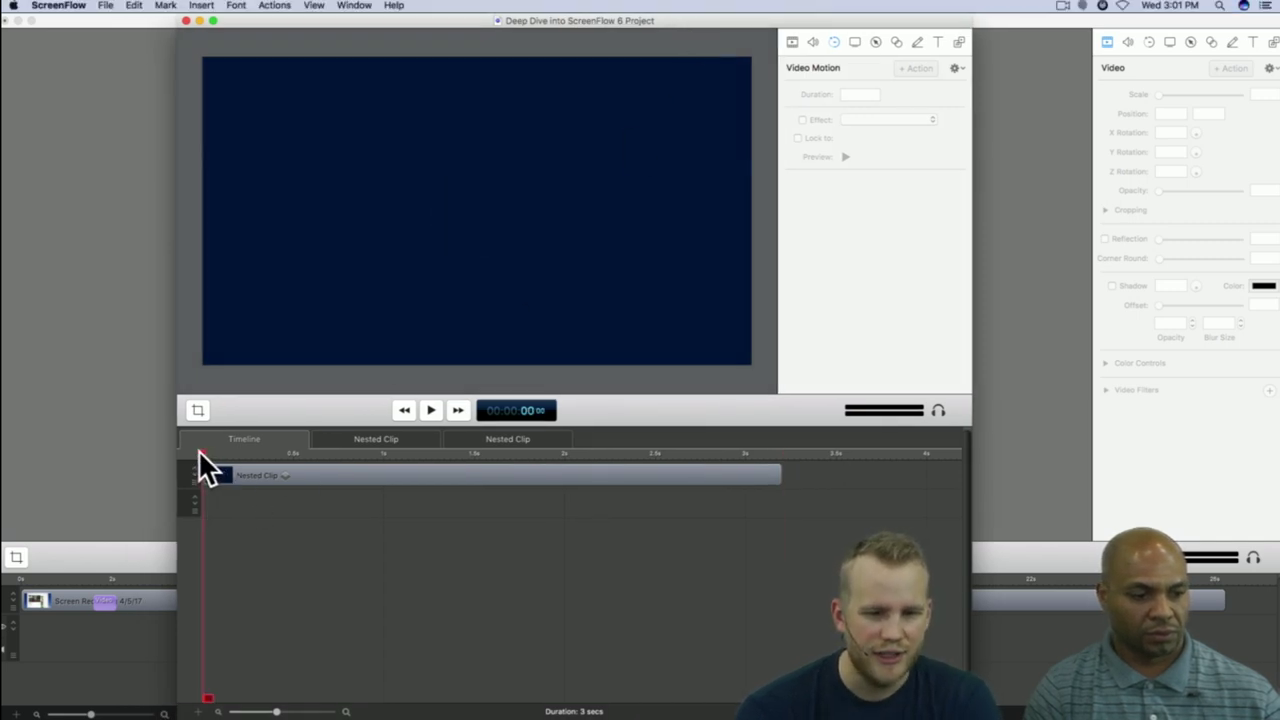
left_click(496, 440)
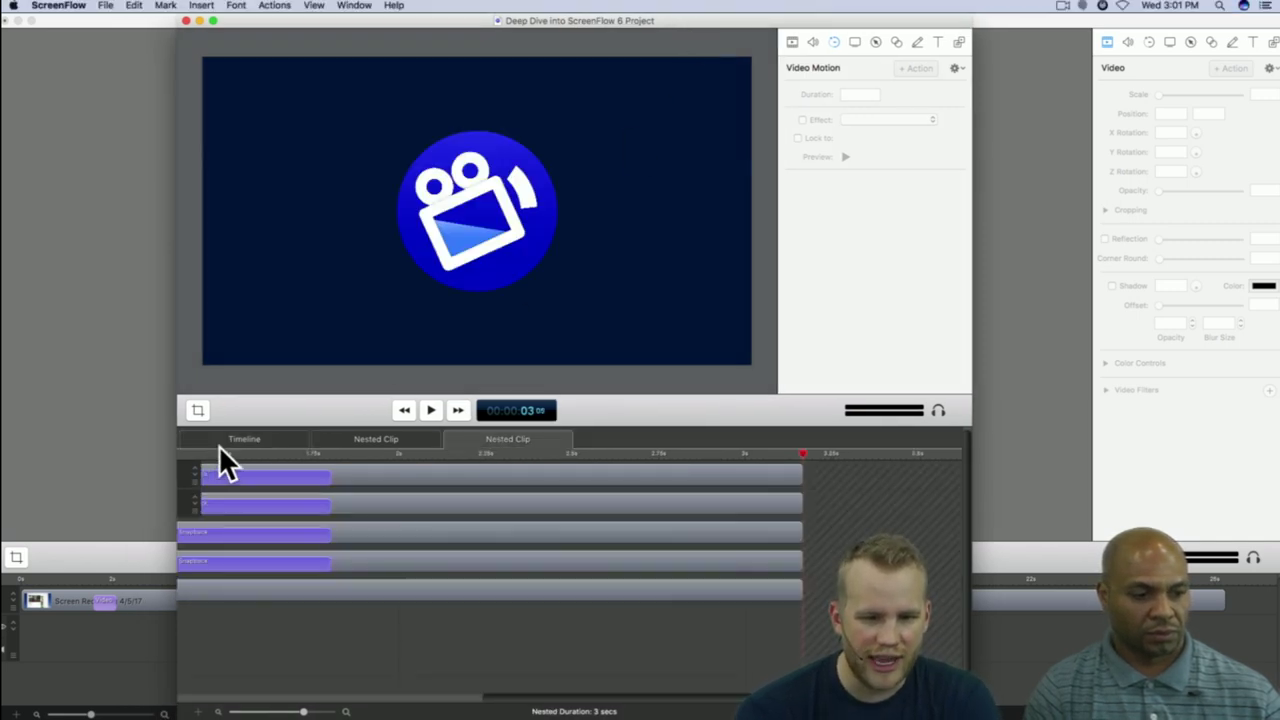
left_click(228, 446)
key("space")
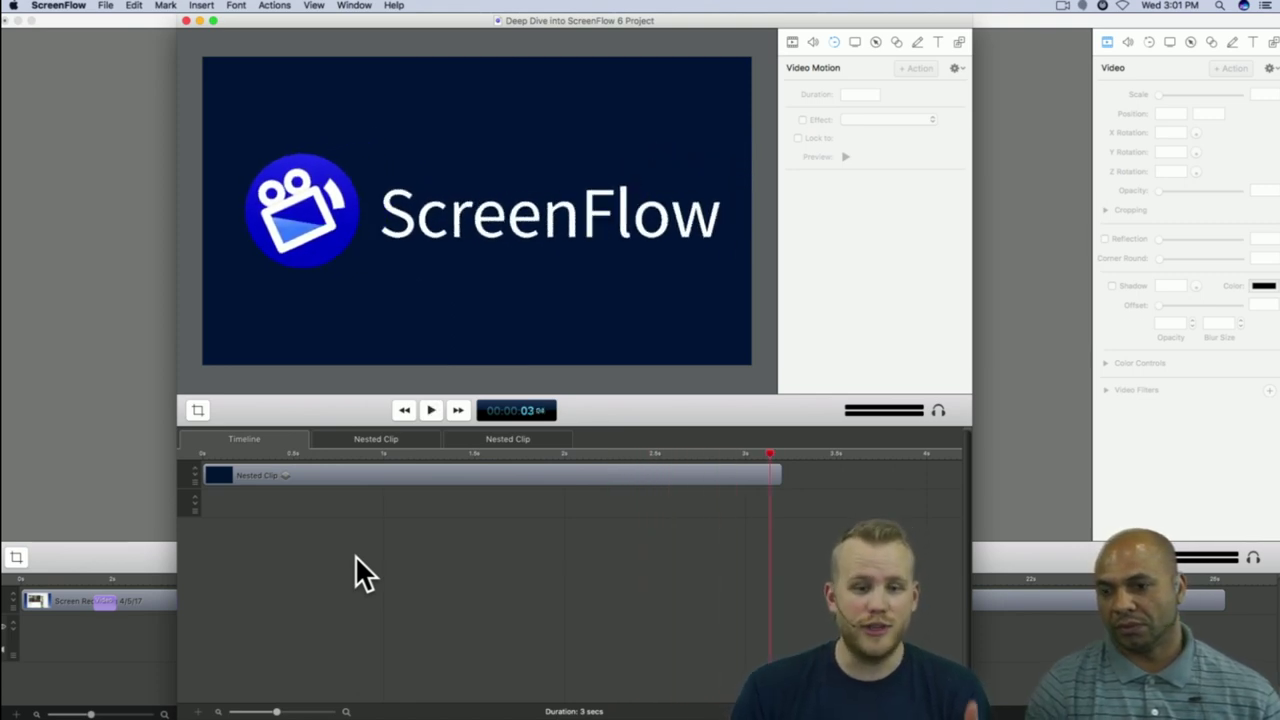
Step: Open the innermost nested clip and examine the actions on each of its logo layers, selecting them one by one
left_click(370, 440)
left_click(493, 440)
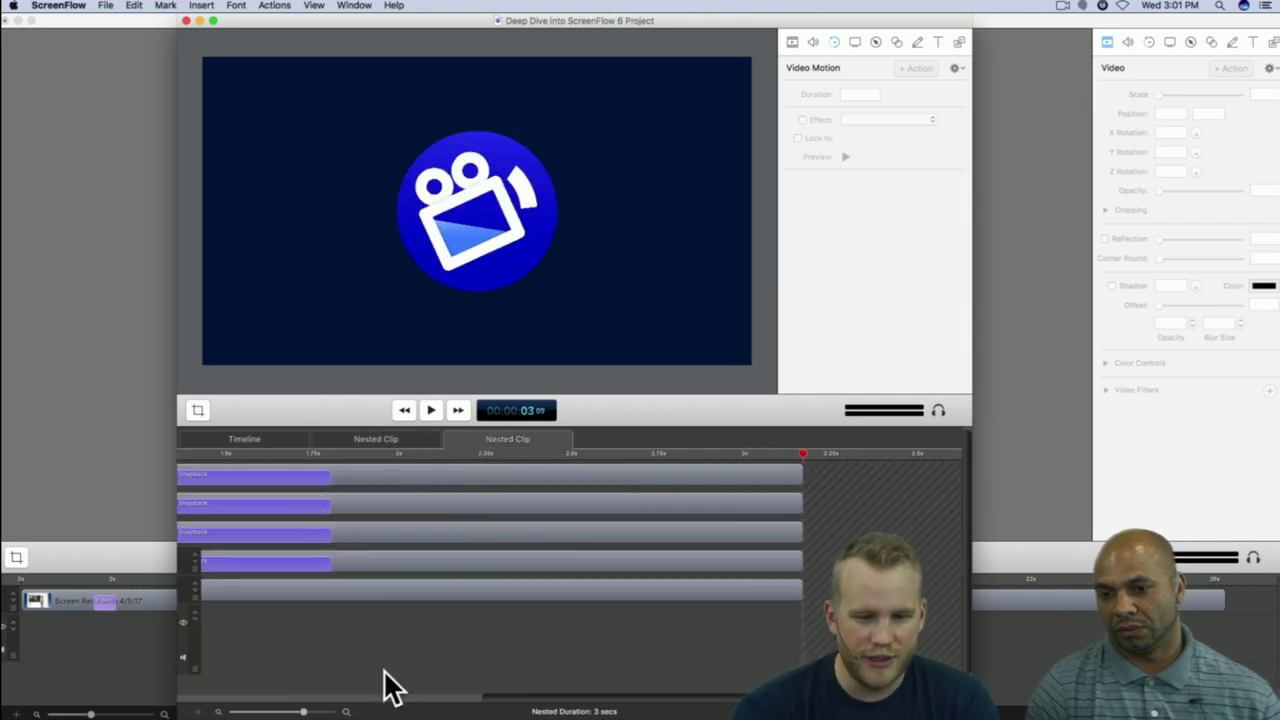
left_click_drag(500, 698, 277, 690)
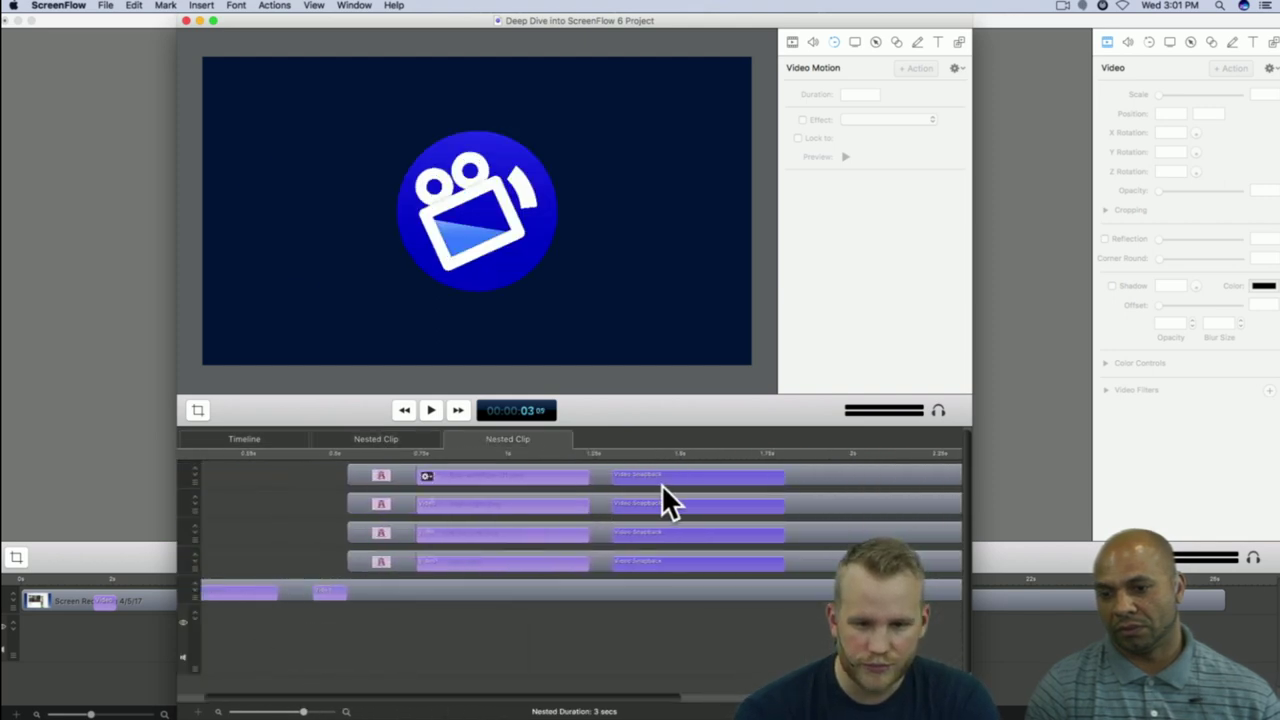
left_click(848, 474)
left_click(839, 502)
left_click(835, 531)
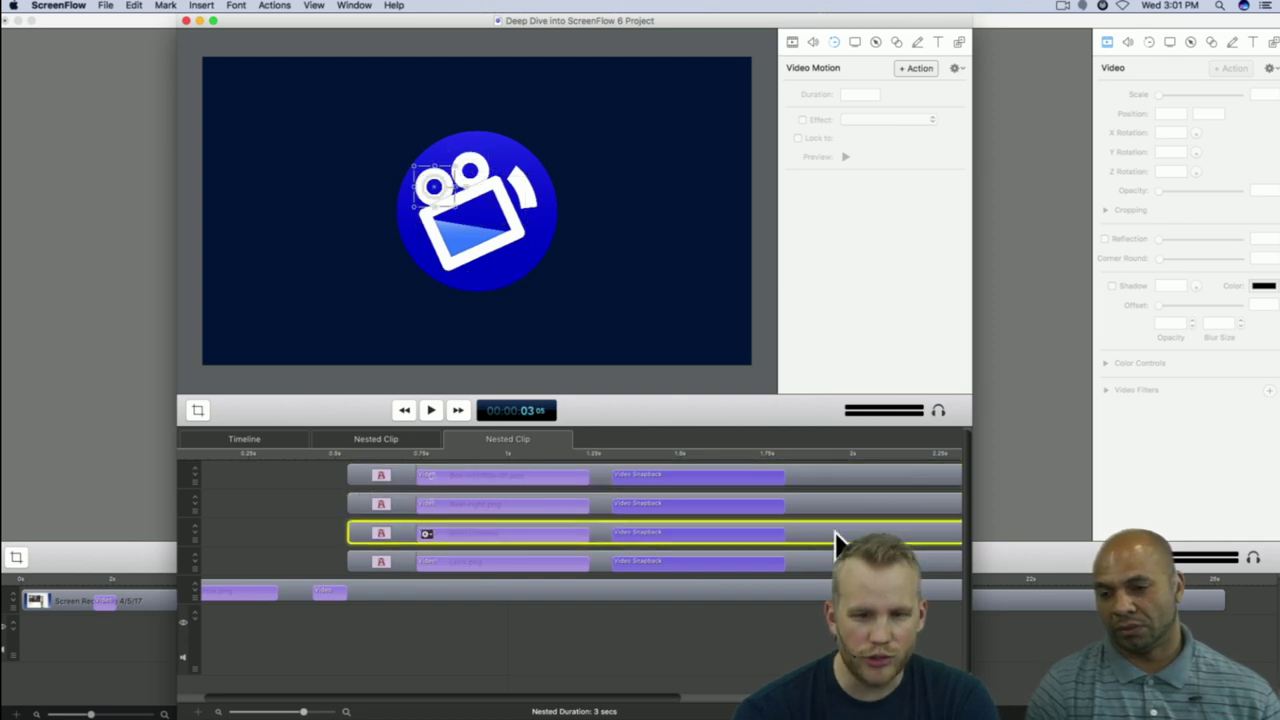
left_click(820, 564)
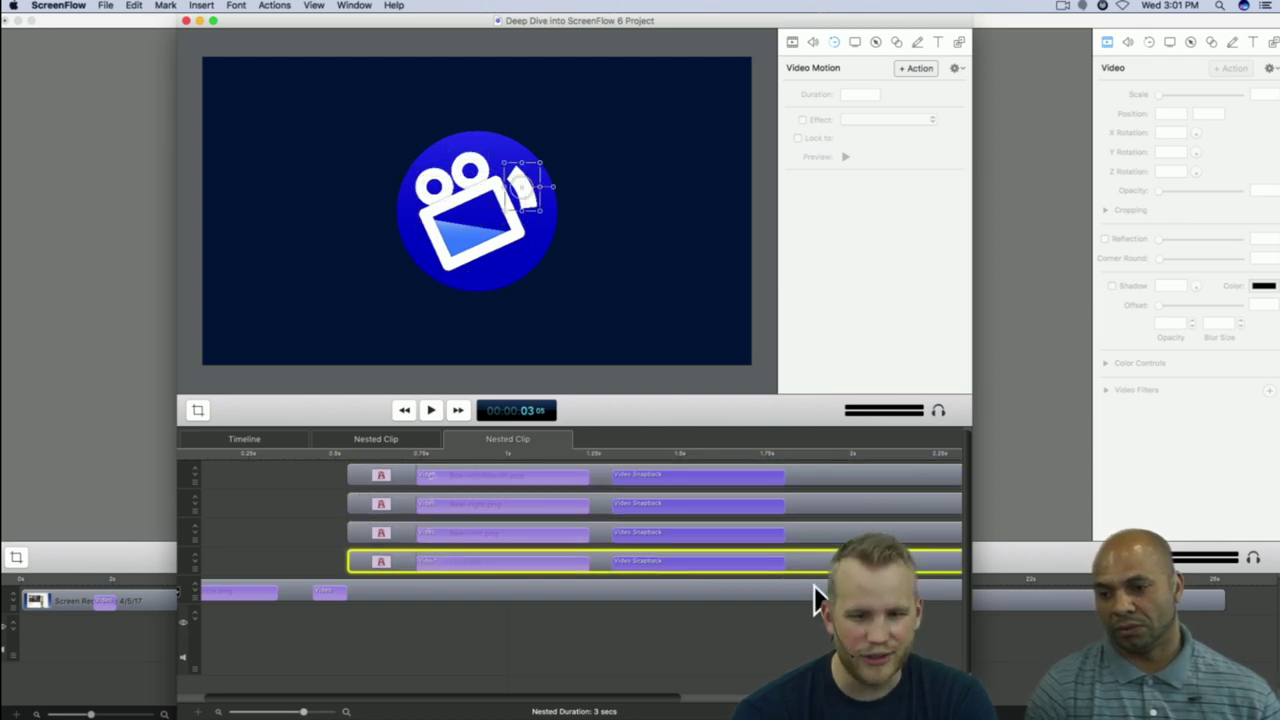
left_click(817, 591)
Step: Play the nested logo animation from its start to about 2 seconds and close the Deep Dive project window
left_click(359, 453)
left_click_drag(357, 452, 34, 451)
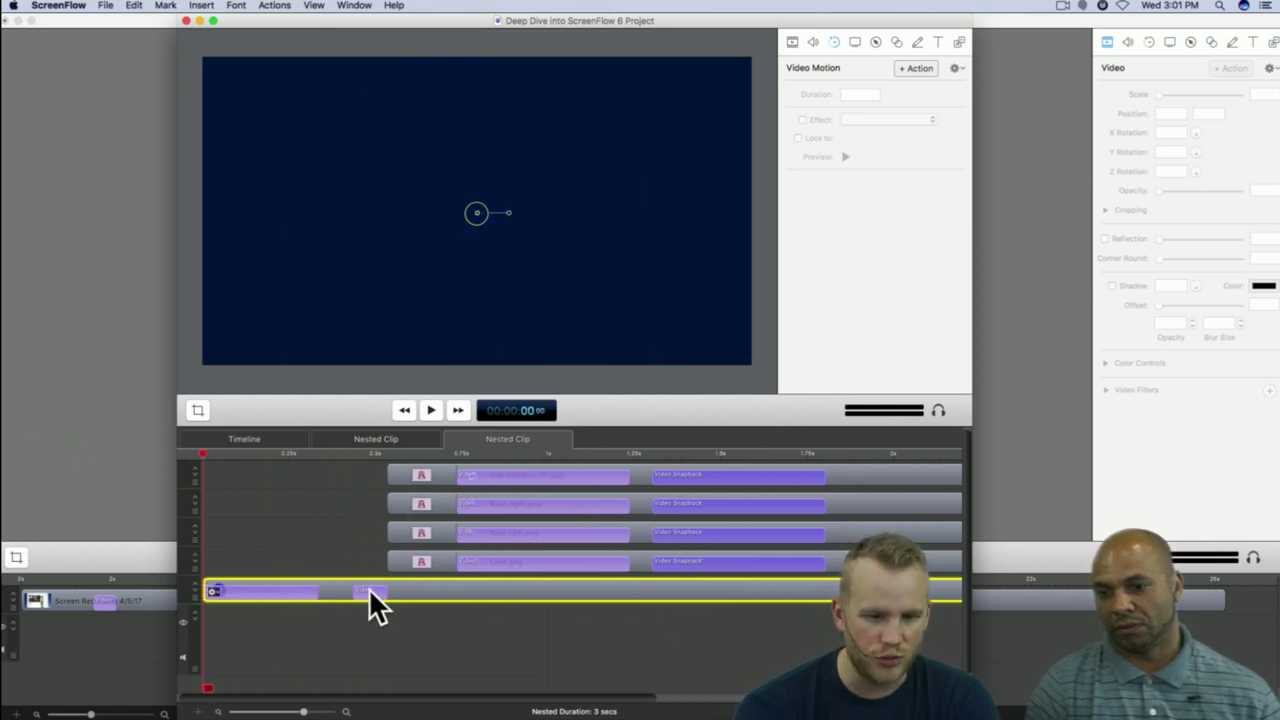
key("space")
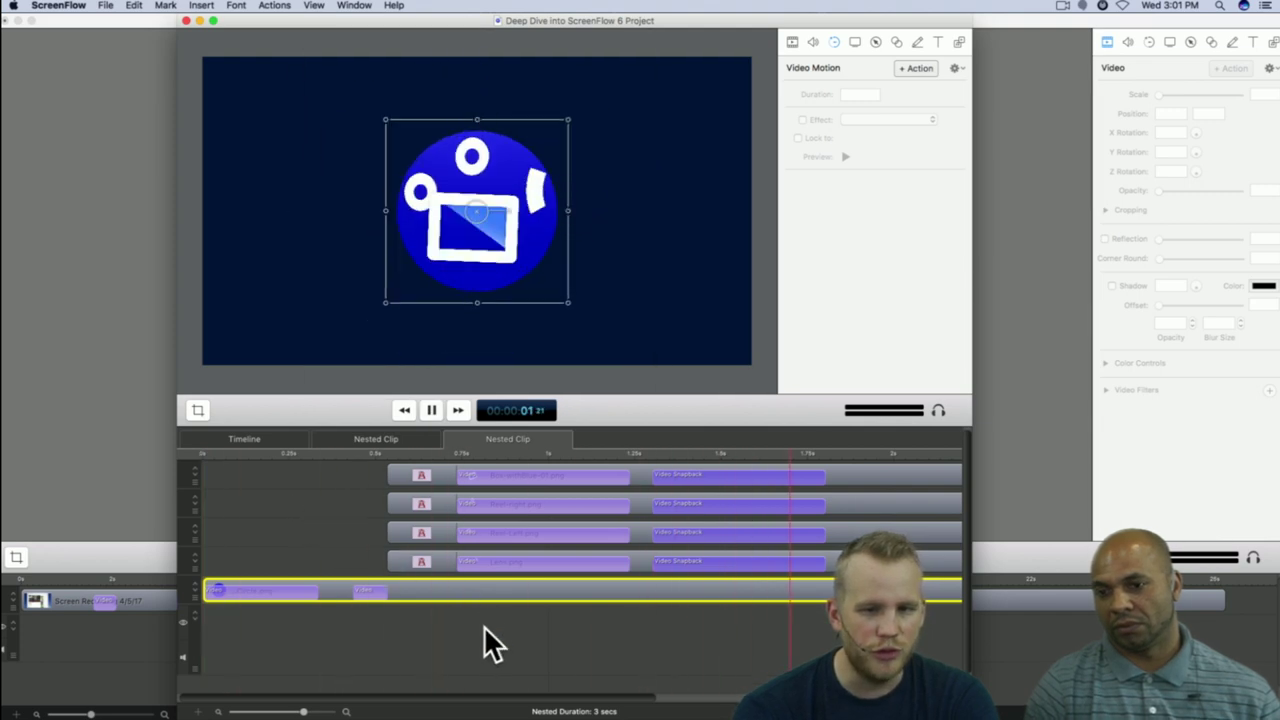
key("space")
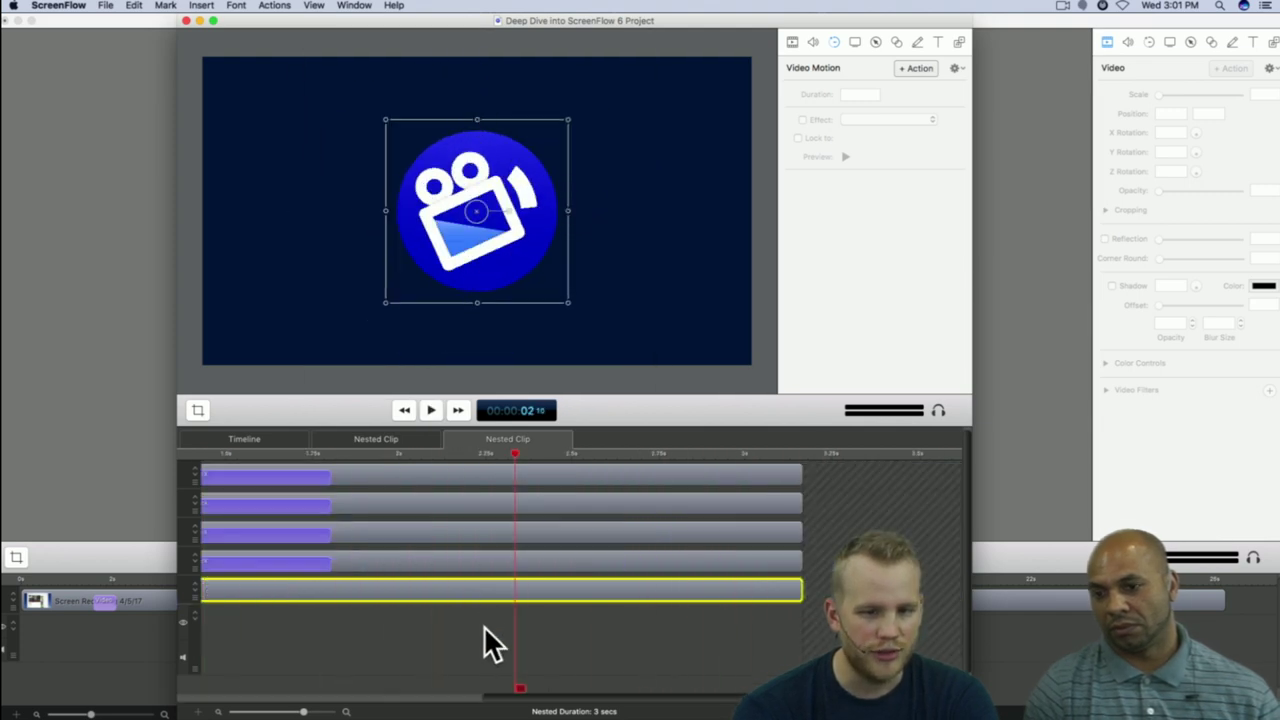
left_click(187, 21)
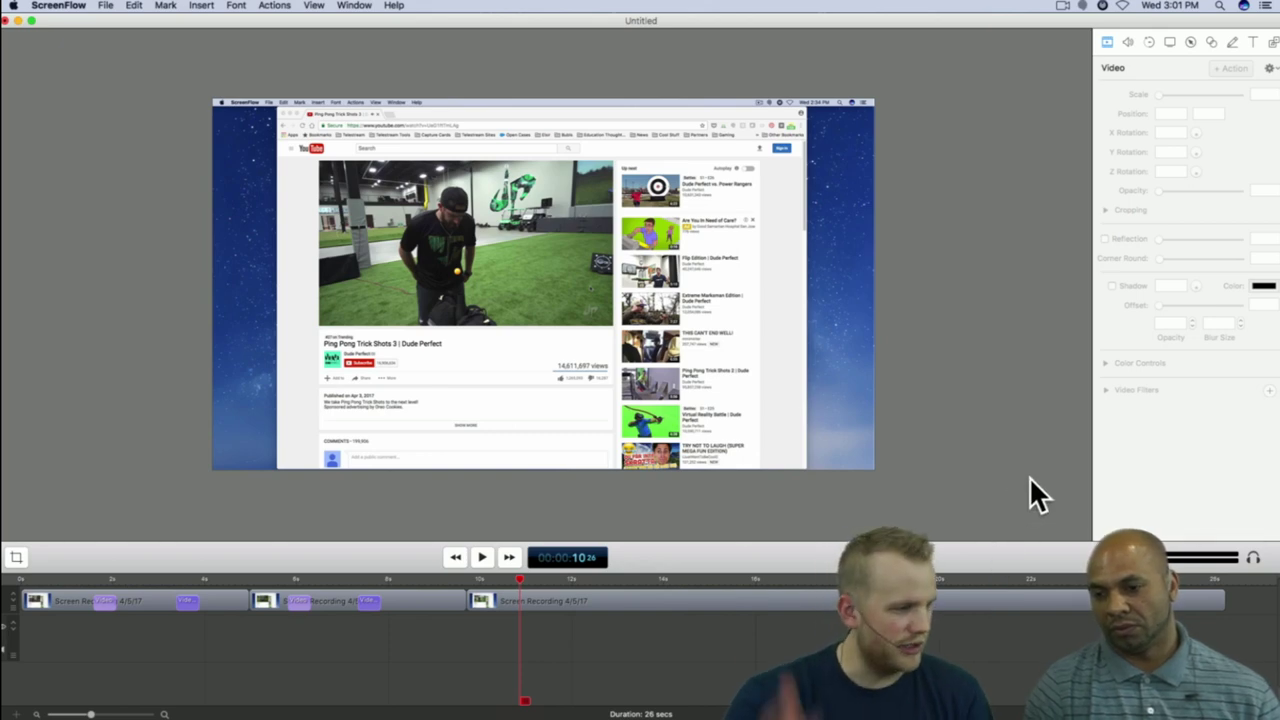
left_click(779, 386)
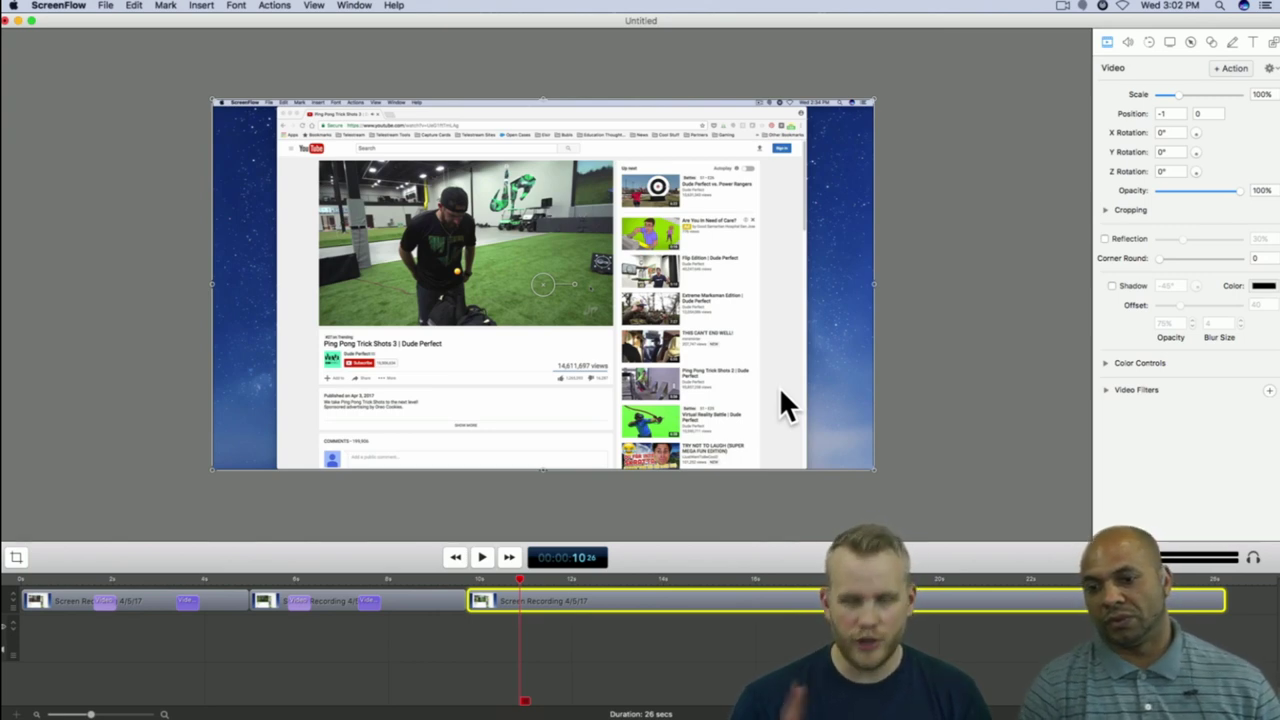
left_click(1105, 363)
left_click(1105, 363)
left_click(1105, 362)
left_click(1105, 362)
left_click(17, 558)
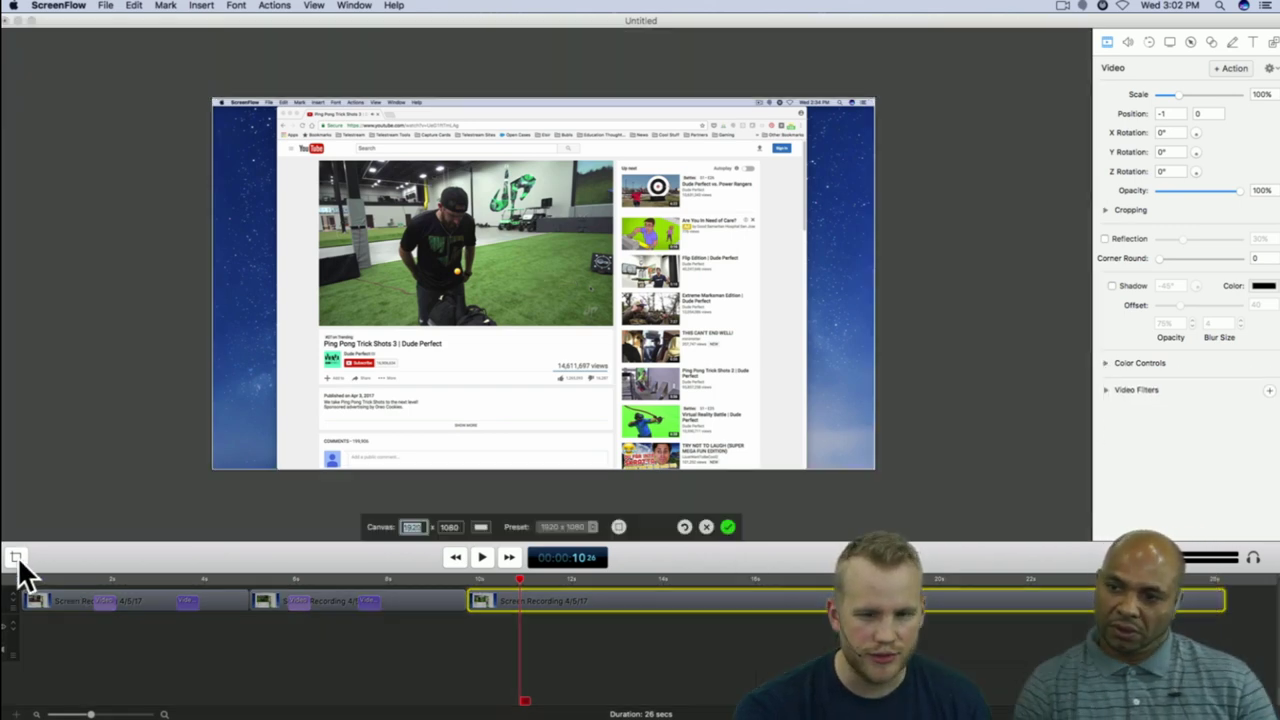
left_click(17, 558)
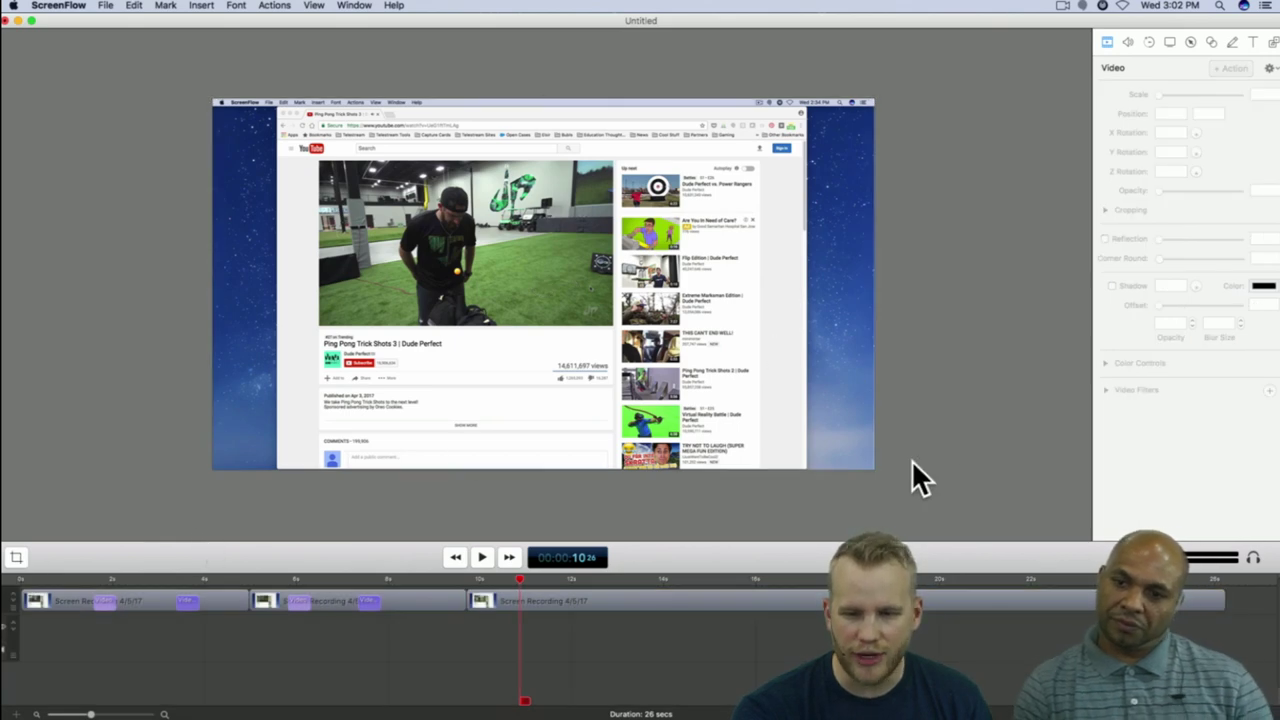
Step: Scale the third clip down to about 55% on the canvas, at about position -76, 79
left_click(869, 464)
left_click_drag(874, 469, 619, 295)
left_click(1088, 386)
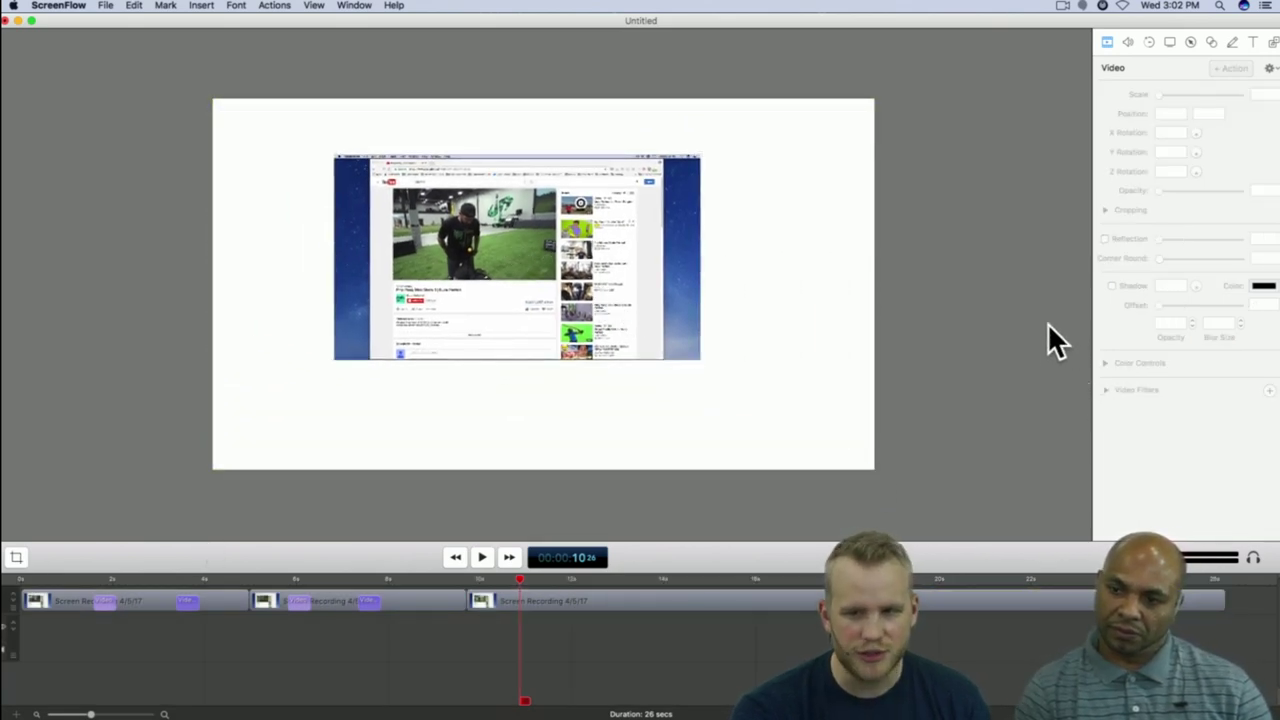
Step: Turn on the third clip's drop shadow and set its angle to about -62°
left_click(645, 295)
left_click(1134, 284)
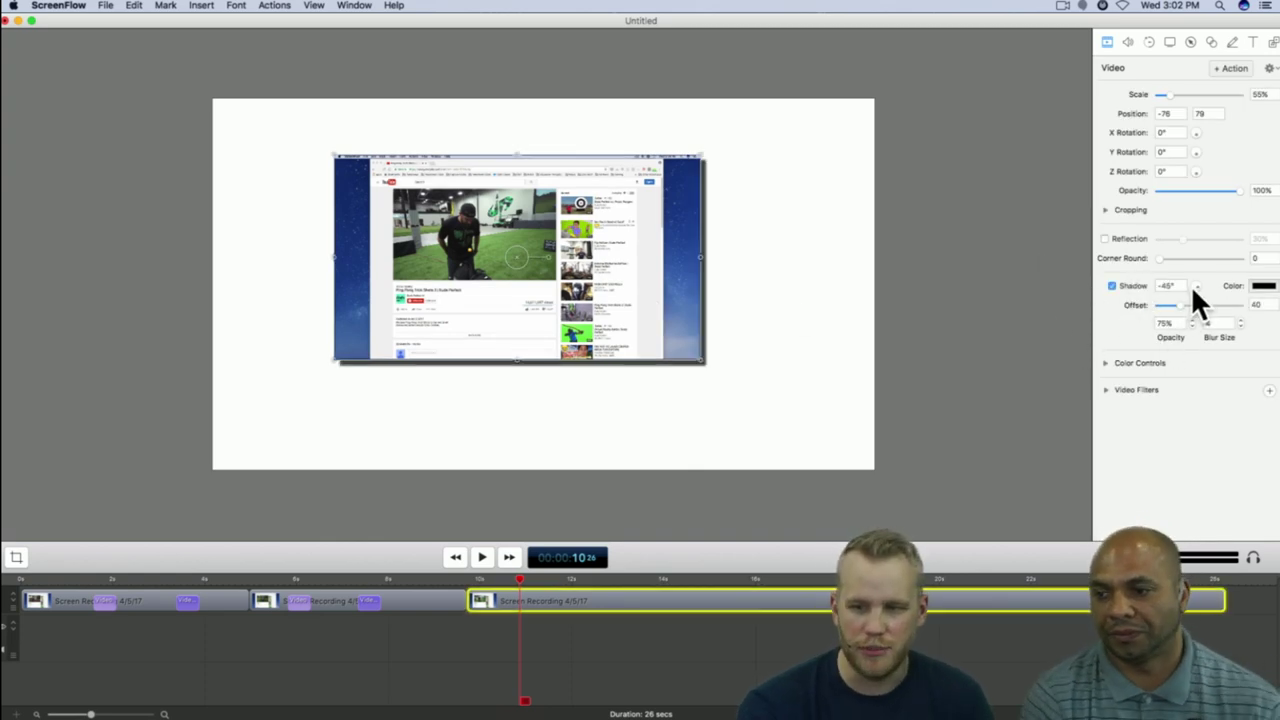
mouse_move(1196, 284)
left_mouse_down()
mouse_move(1182, 276)
mouse_move(1190, 260)
mouse_move(1202, 289)
mouse_move(1160, 285)
mouse_move(1186, 260)
mouse_move(1203, 288)
mouse_move(1143, 230)
mouse_move(1171, 252)
mouse_move(1173, 299)
mouse_move(1200, 288)
left_mouse_up()
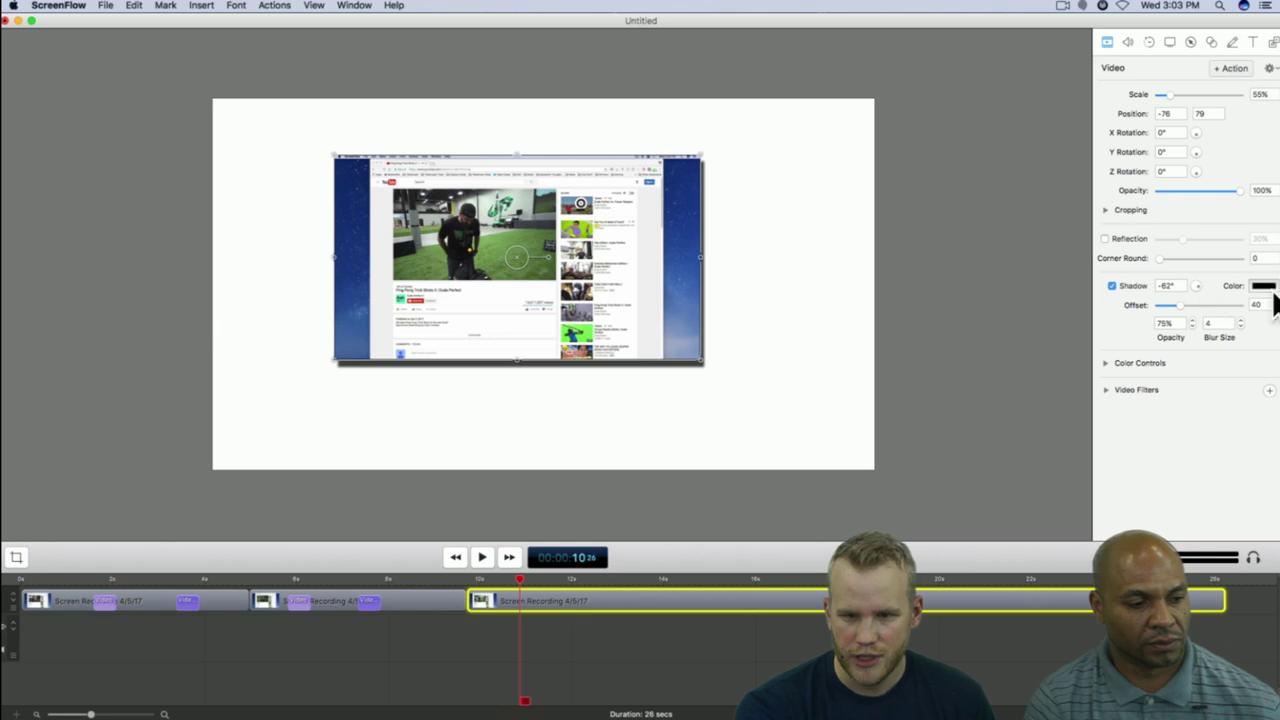
Step: Change the shadow colour to pink and set the shadow offset to 150
left_click(1263, 287)
left_click_drag(984, 405, 950, 310)
left_click(836, 426)
left_click(786, 143)
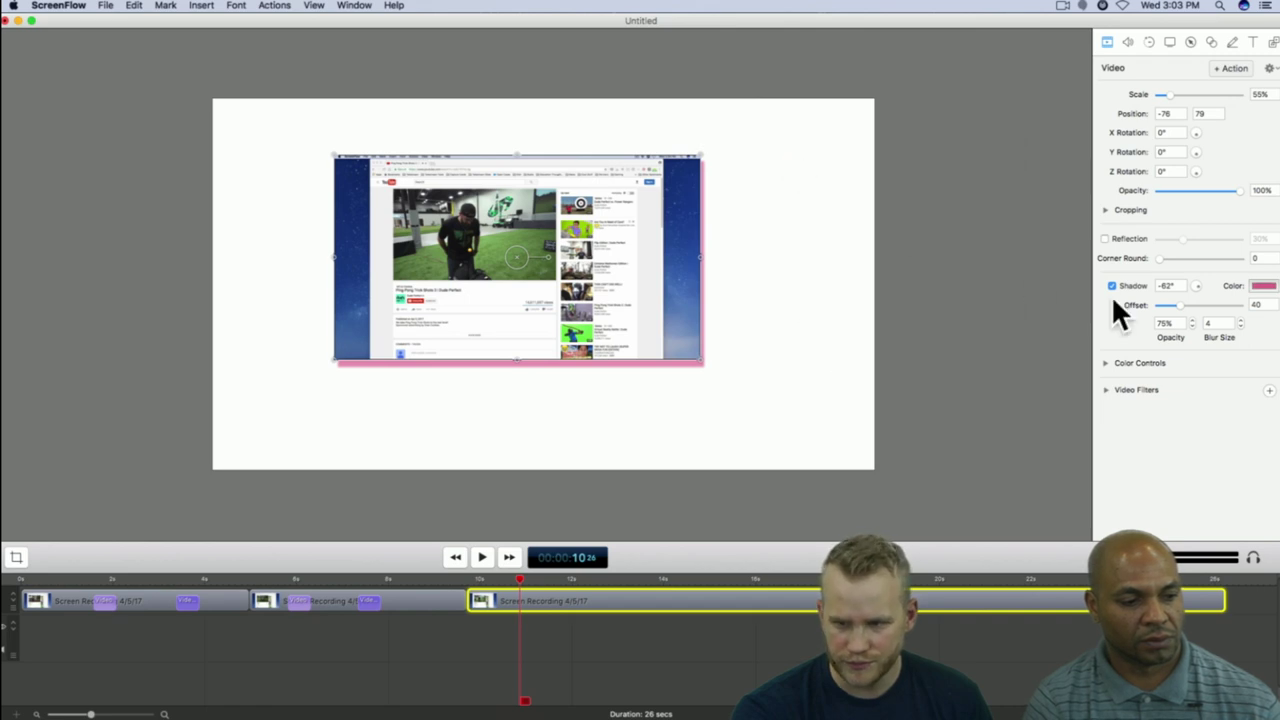
left_click_drag(1178, 305, 1262, 305)
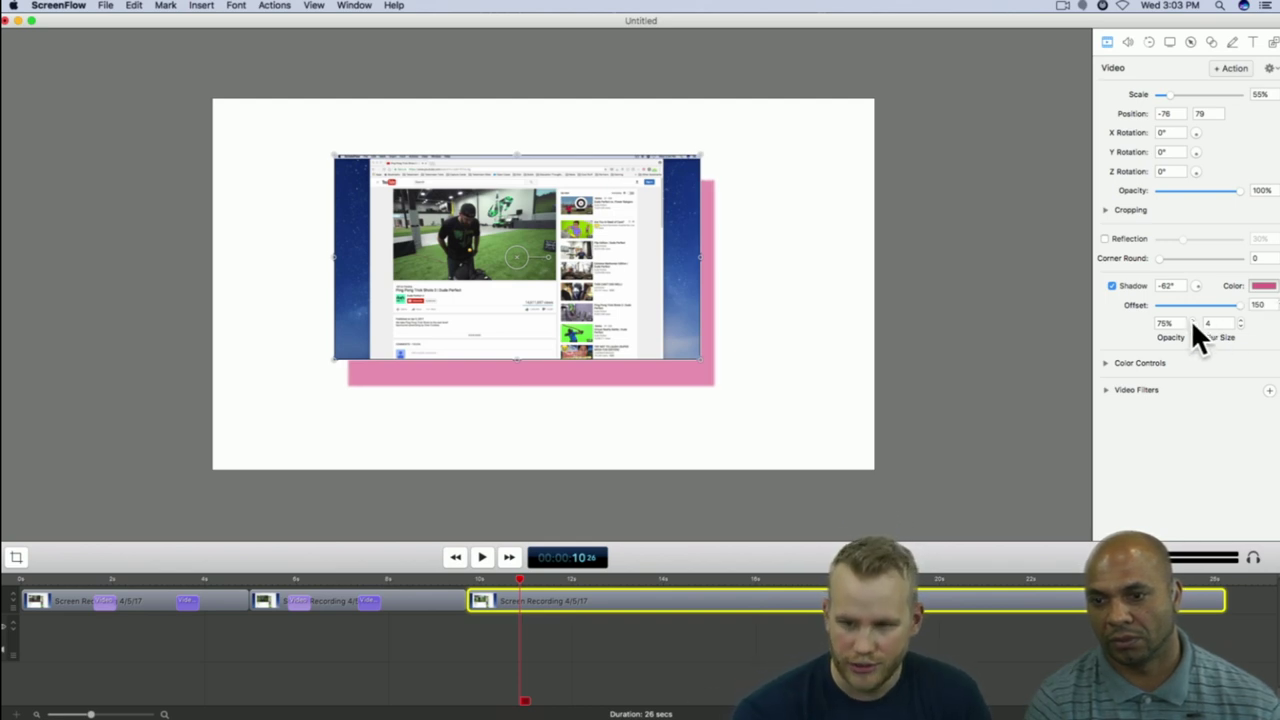
Step: Move the second clip behind the third for comparison, and vary the shadow's opacity, ending at 70%
left_click_drag(1191, 319, 1191, 325)
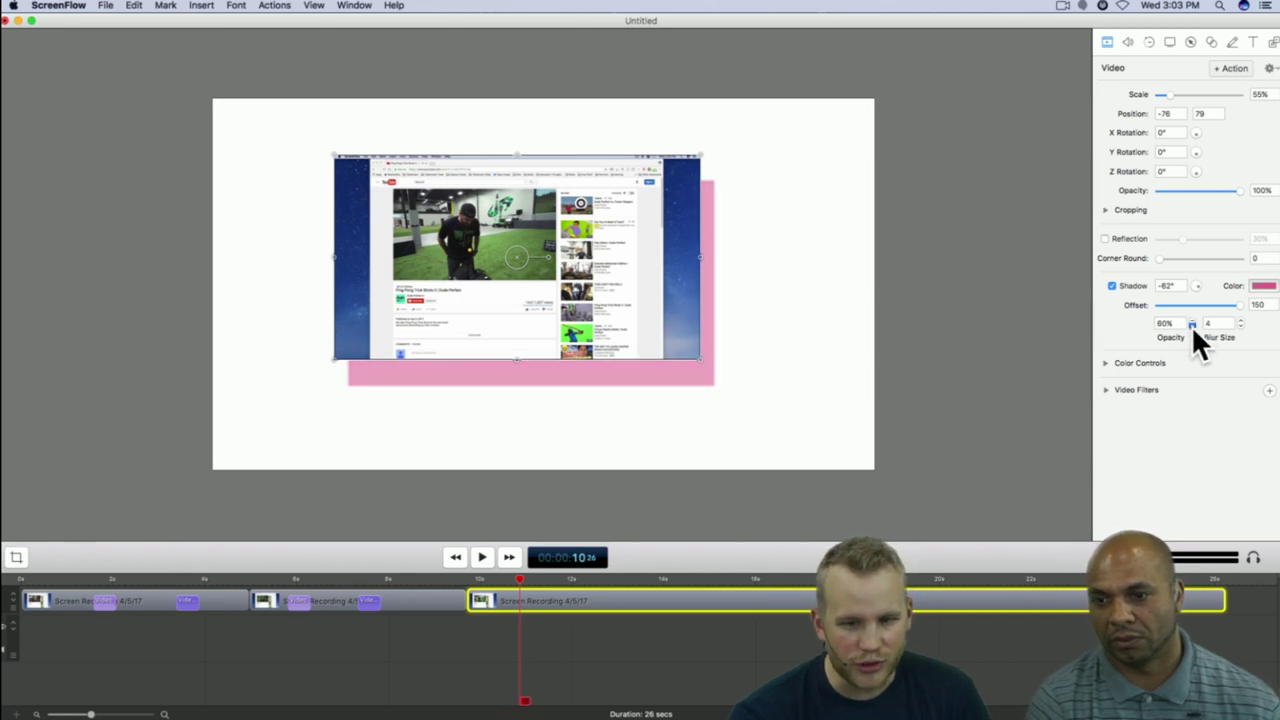
left_click_drag(441, 610, 580, 643)
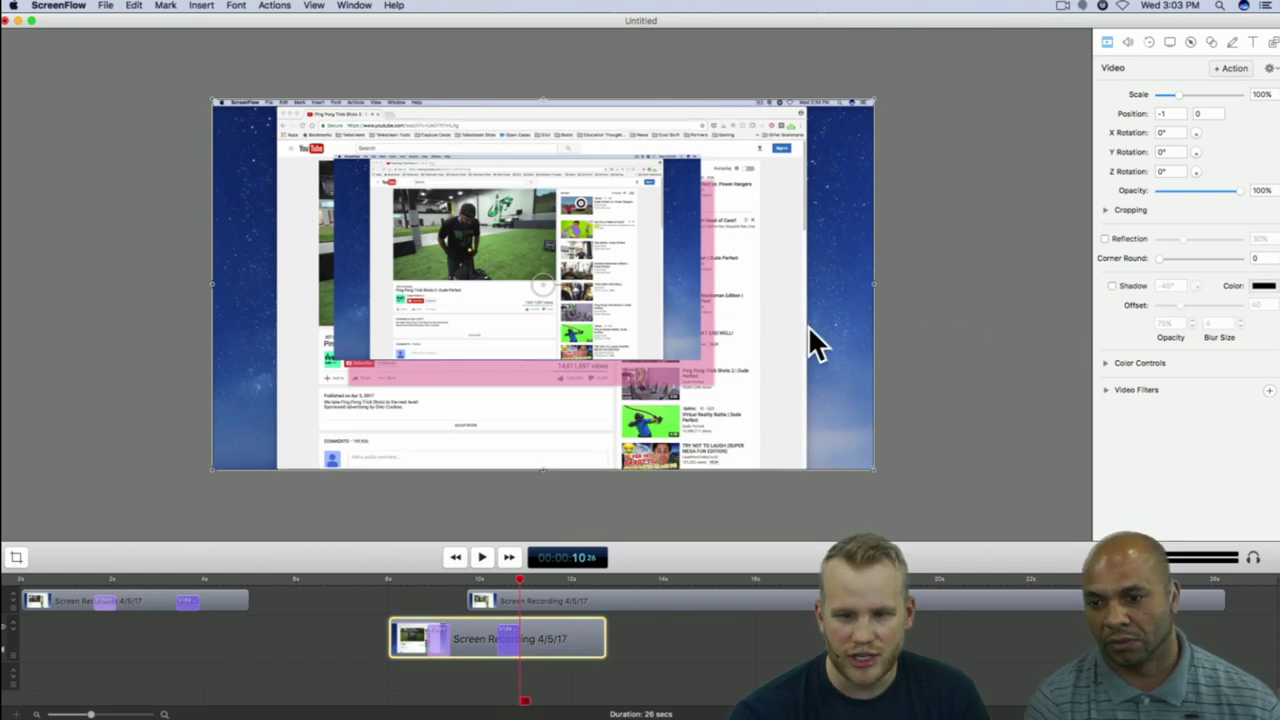
left_click(716, 598)
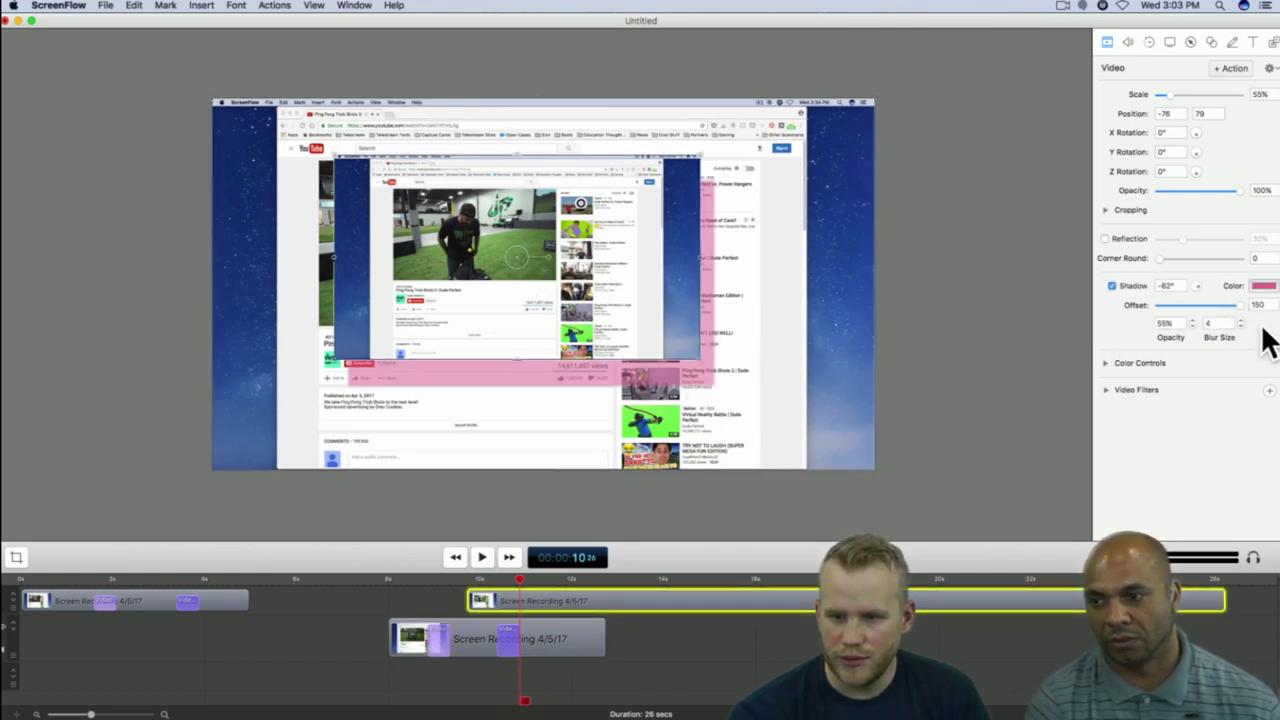
left_click(1191, 317)
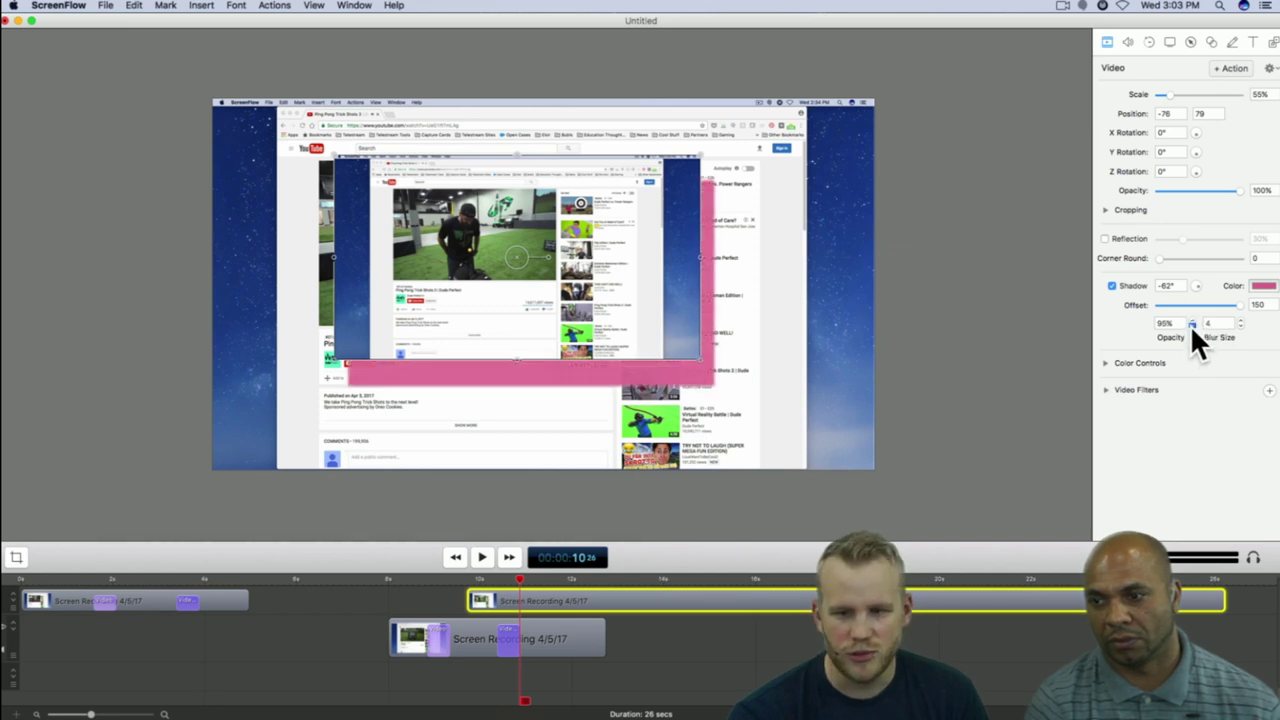
left_click(1191, 326)
Step: Increase the third clip's shadow blur and return the second clip to its place between the other two
left_click(1241, 320)
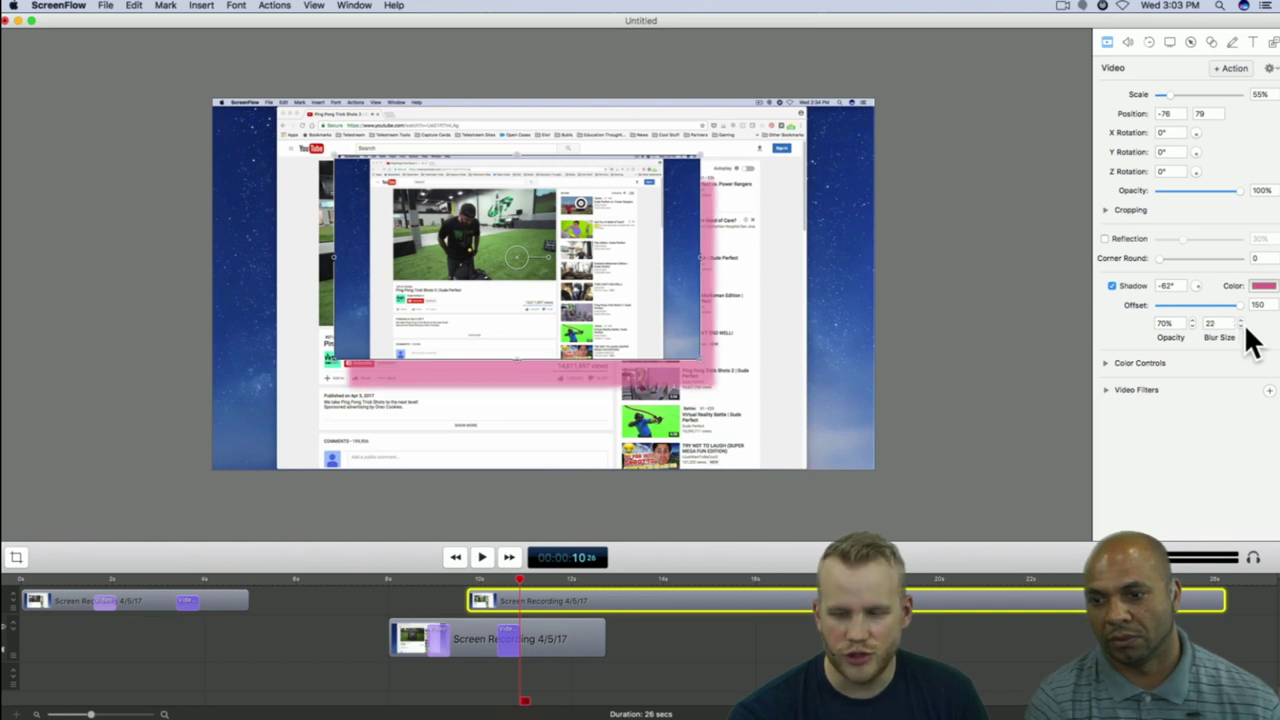
left_click_drag(576, 638, 449, 620)
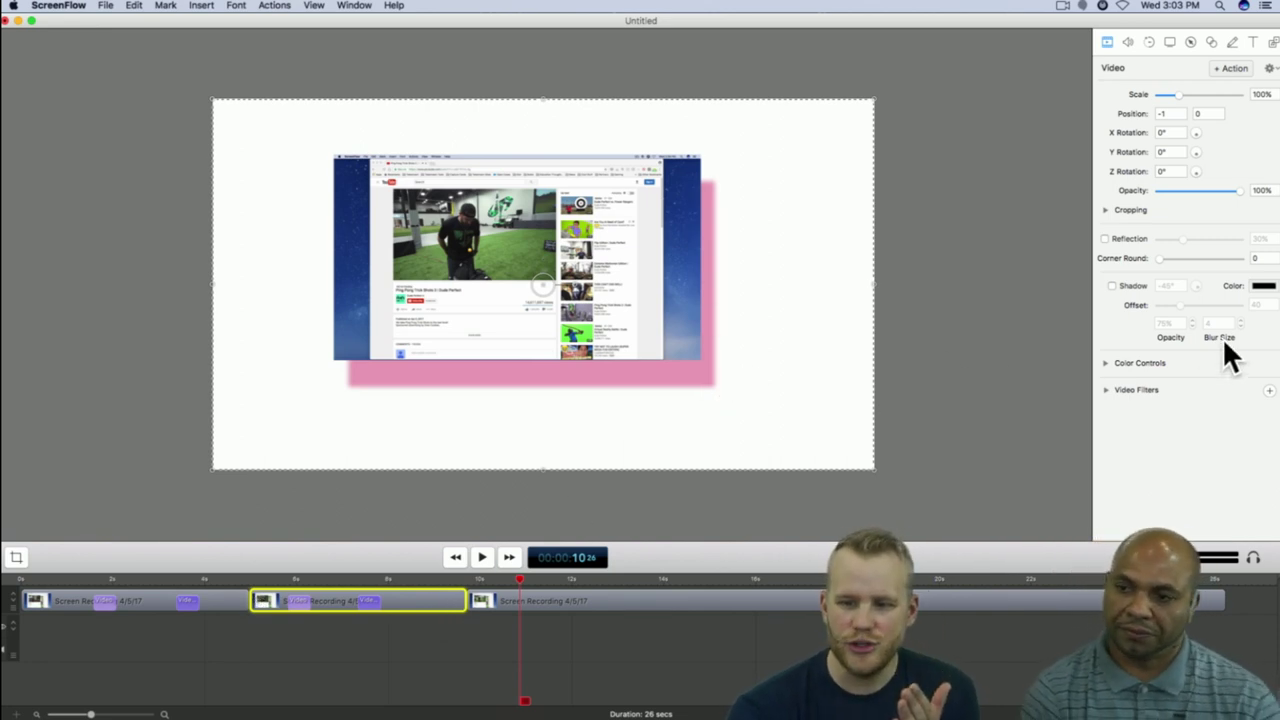
left_click(680, 604)
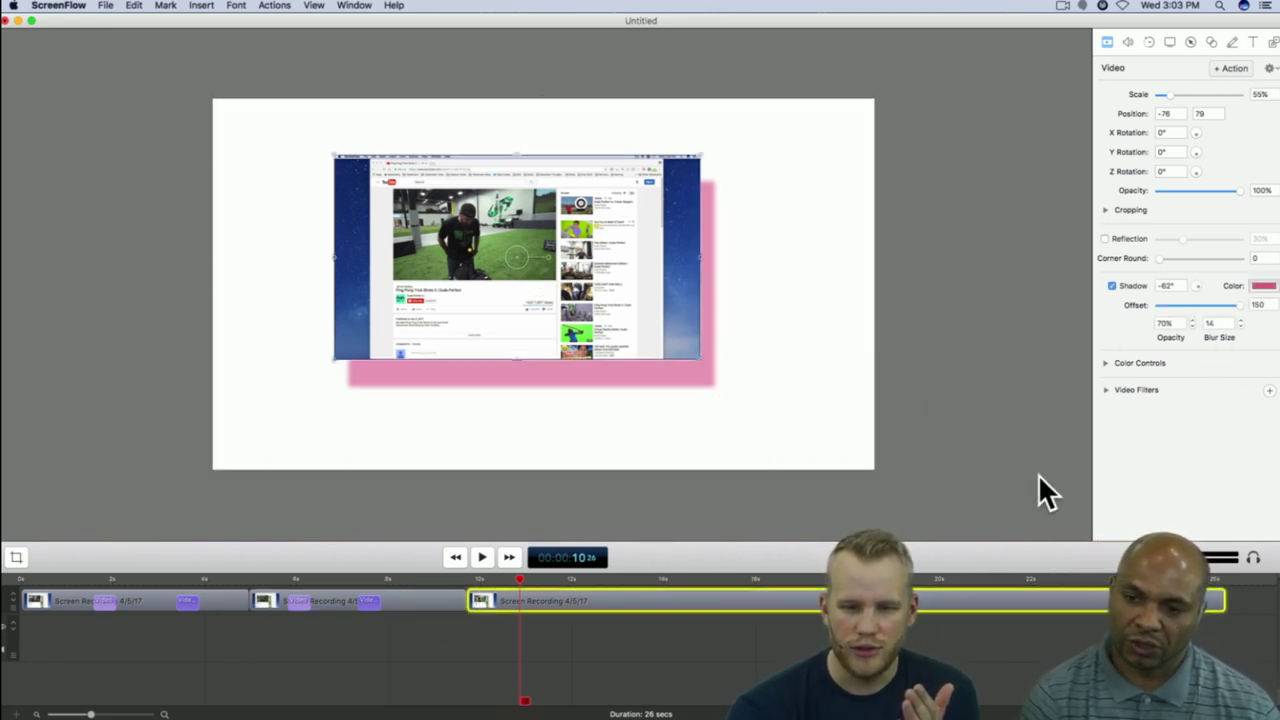
Step: Compare a shadow blur size of 0 with one of 26, and turn the third clip's shadow off
left_click(1240, 327)
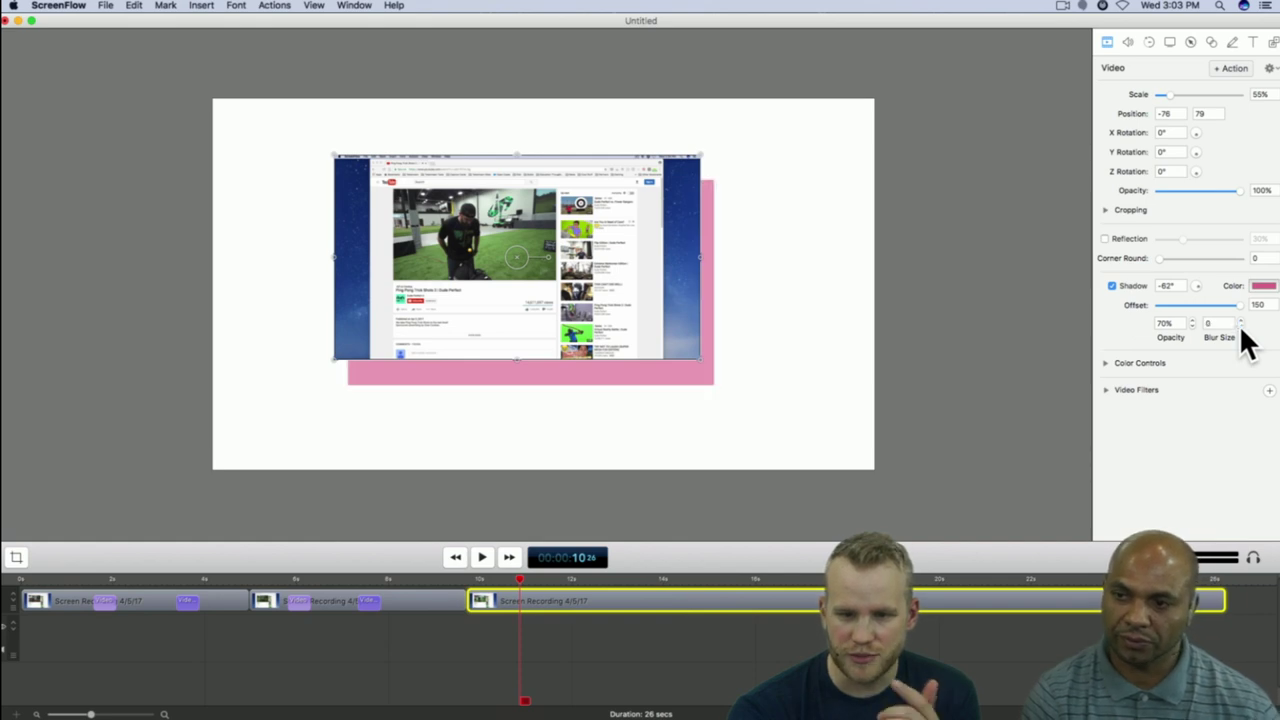
left_click(1241, 327)
left_click(1241, 327)
left_click(1241, 321)
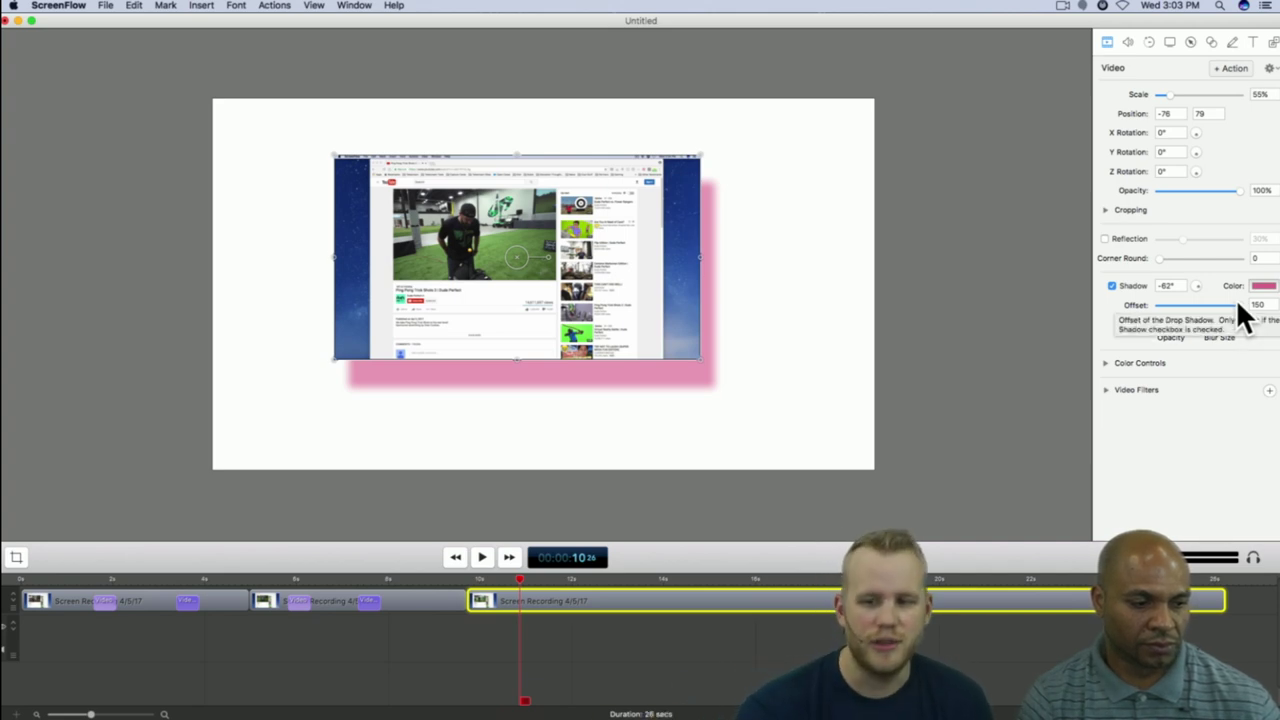
left_click(1125, 281)
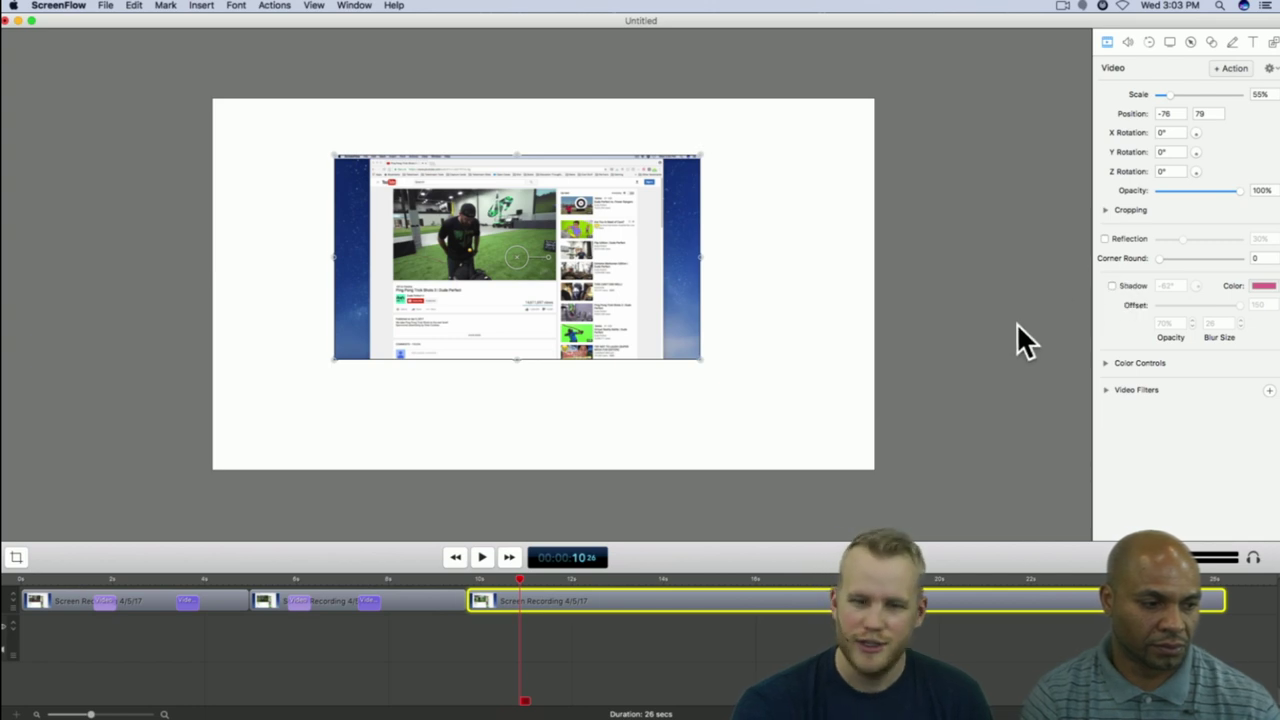
left_click(940, 370)
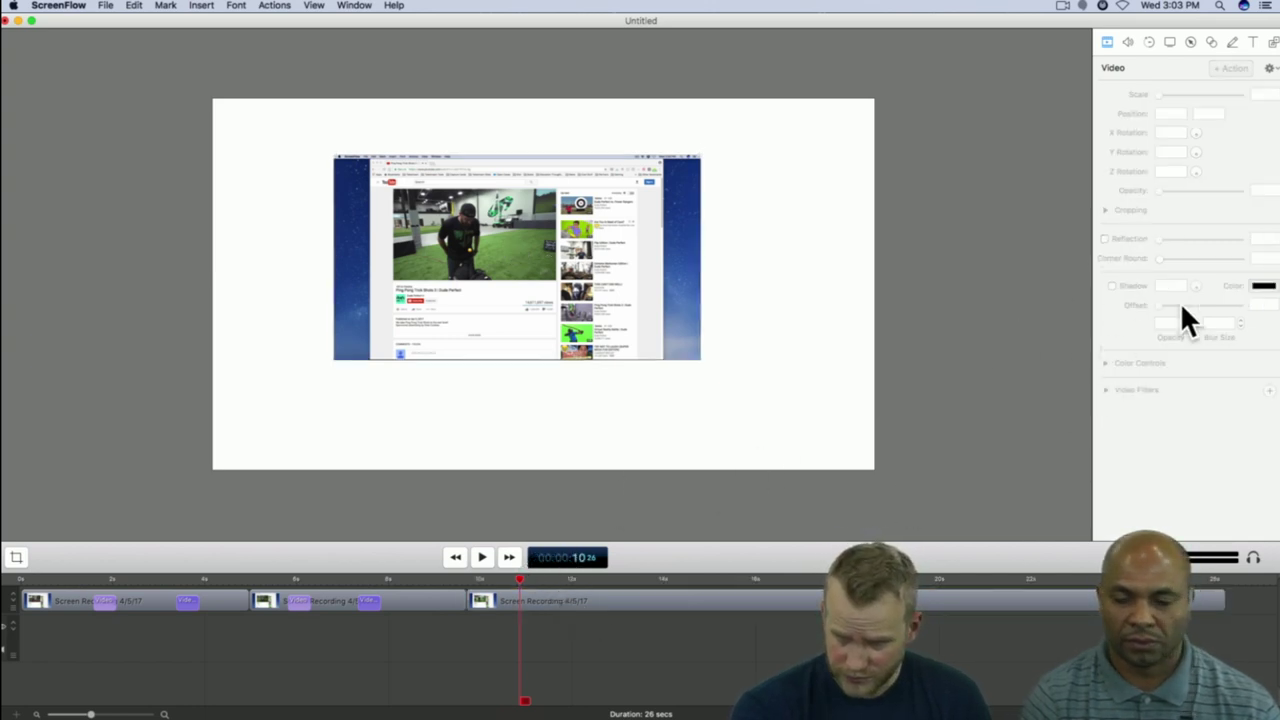
Step: Expand the third clip's colour controls and video filters, and scale the clip back to 100% centred on the canvas
left_click(946, 600)
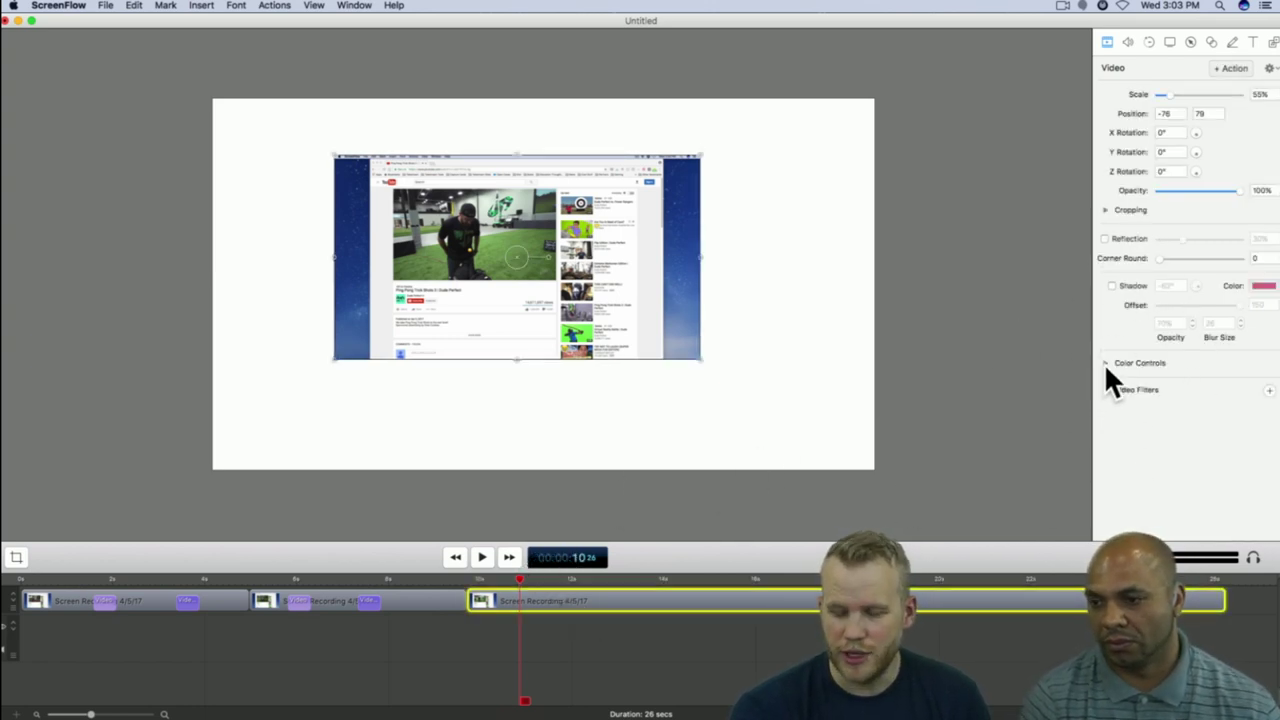
left_click(1105, 363)
left_click(1106, 448)
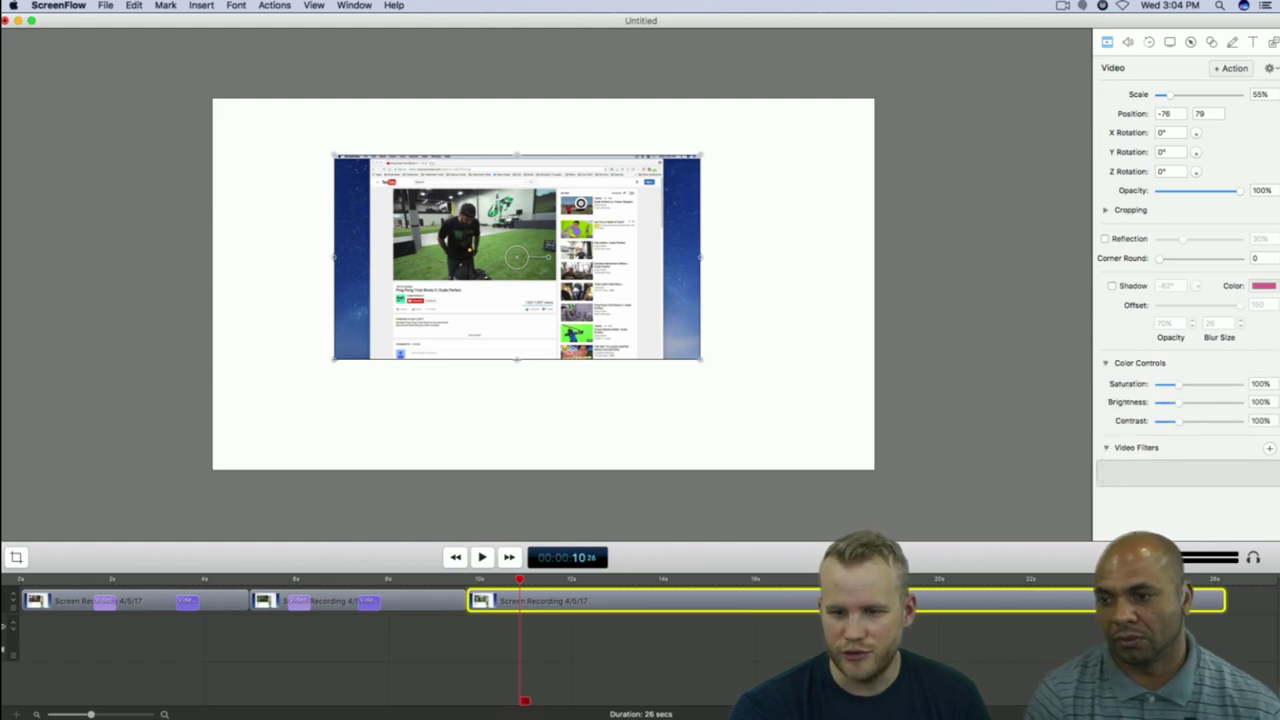
left_click_drag(567, 288, 446, 234)
left_click_drag(581, 307, 789, 383)
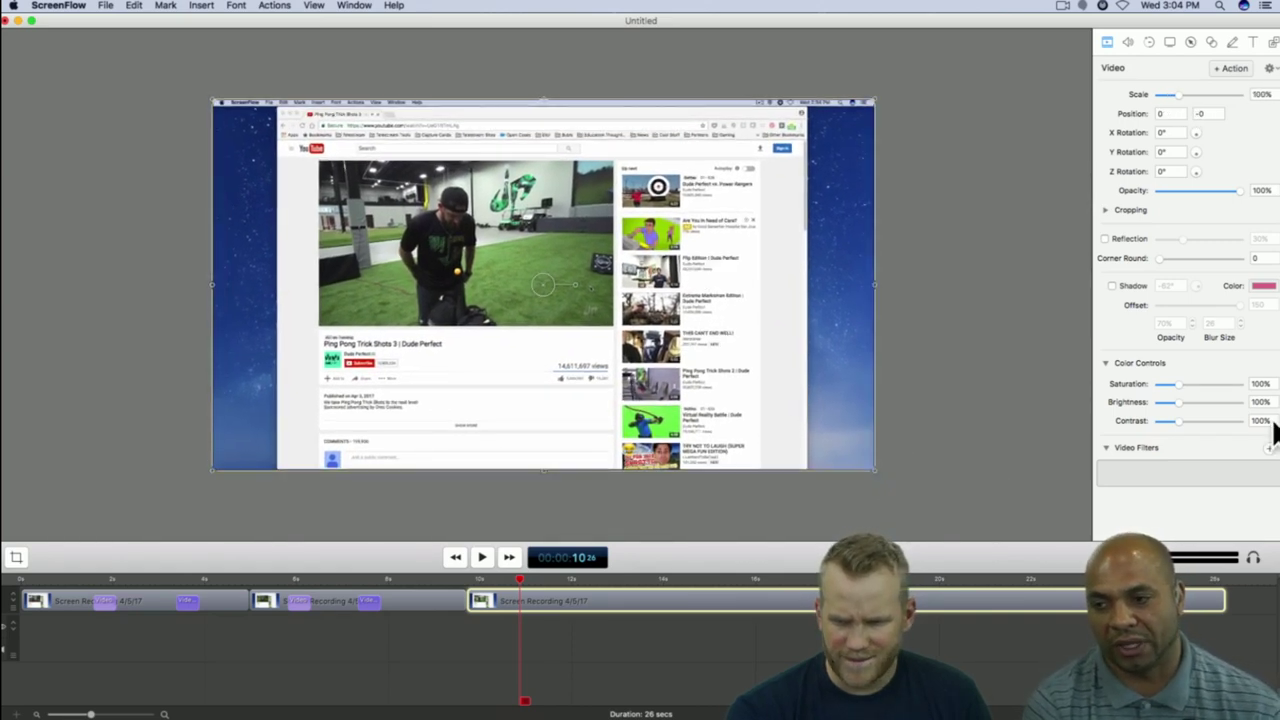
Step: Try different colour control levels on the third clip and return saturation, brightness and contrast to 100%
left_click_drag(1176, 384, 1160, 416)
left_click_drag(1218, 420, 1176, 404)
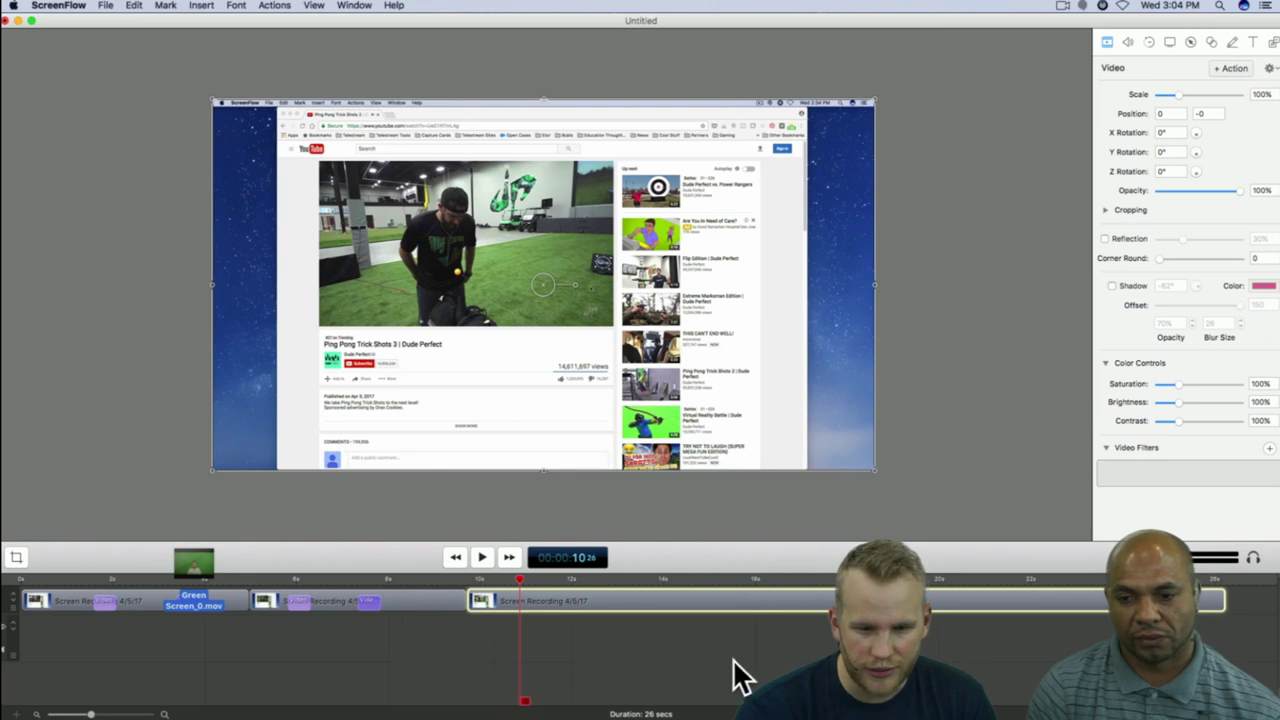
Step: Add Green Screen_0.mov to the track below the recording near 20 seconds and go to about 33 seconds
left_click_drag(737, 674, 960, 638)
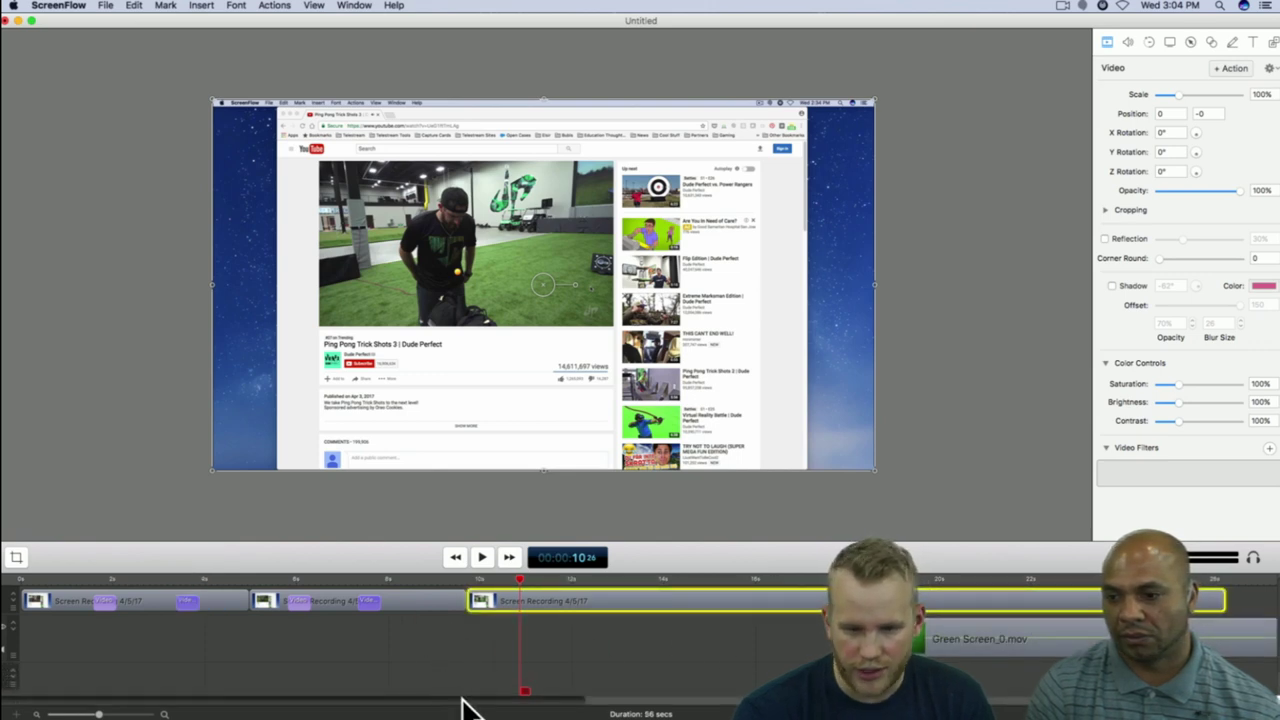
scroll(457, 690, "right", 5)
left_click(647, 600)
left_click(646, 584)
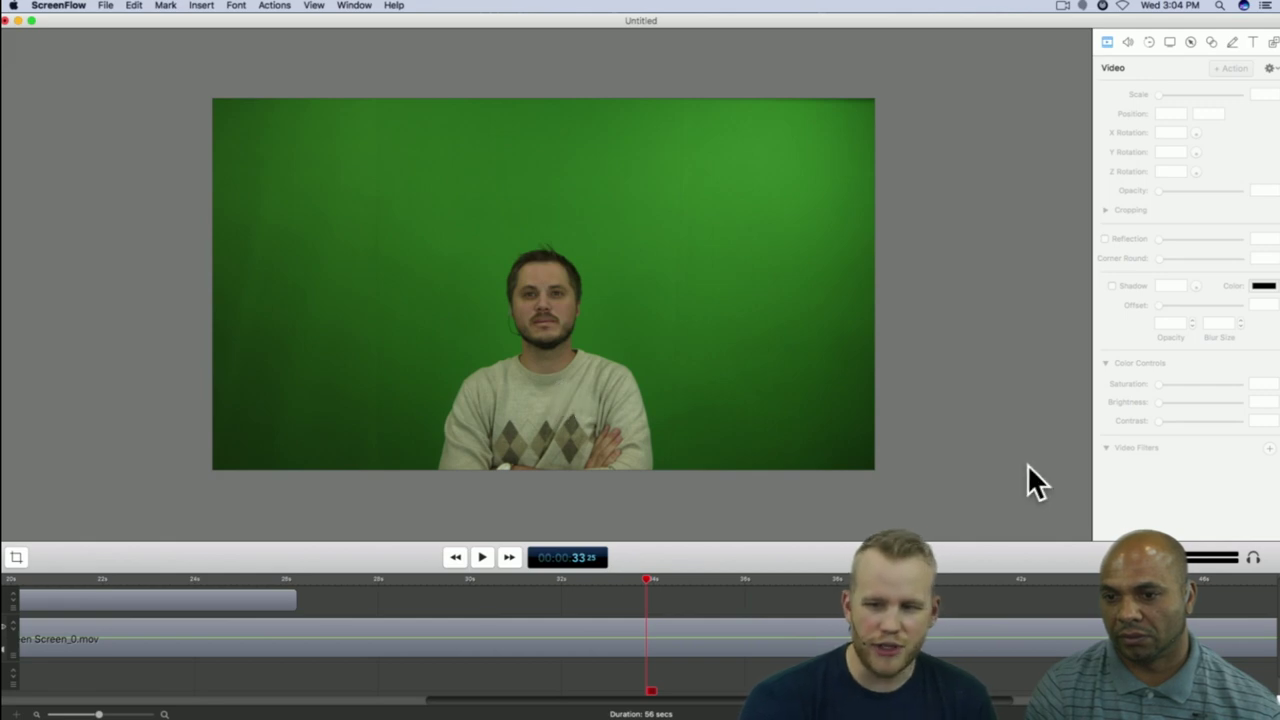
Step: Try a saturation of 136% with raised brightness on the green screen clip, undo it, and raise both again
left_click(783, 413)
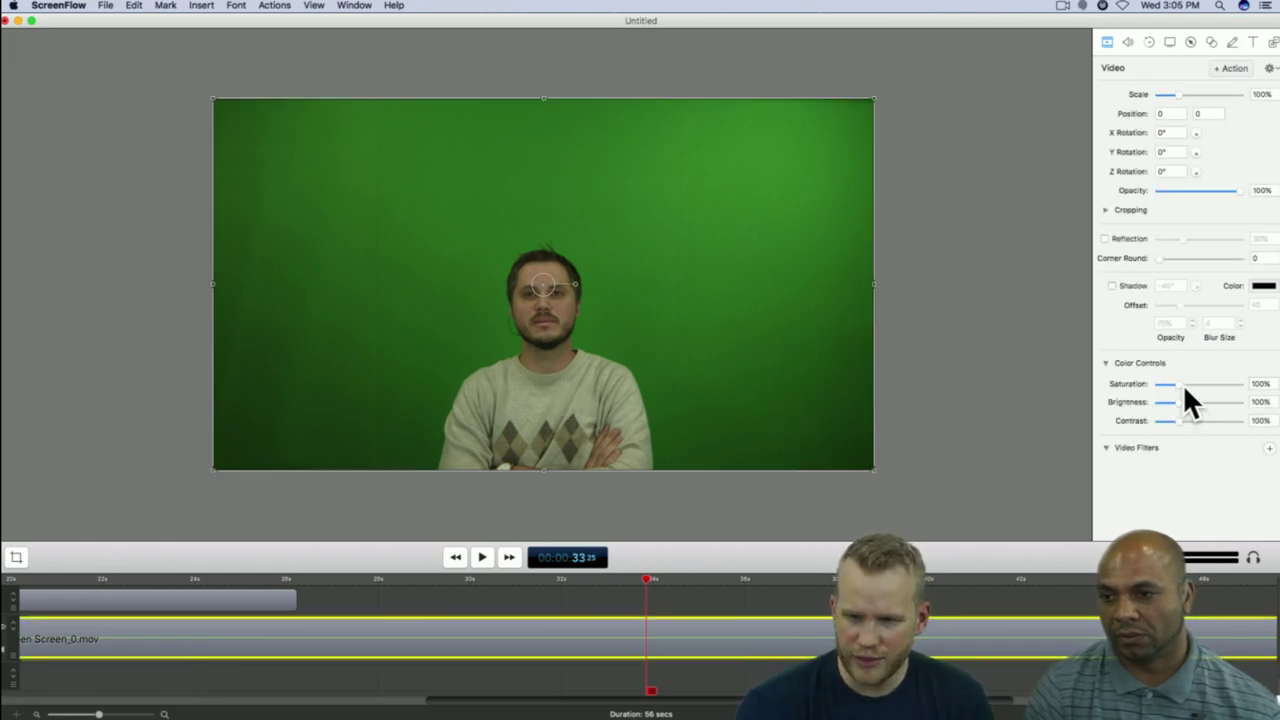
mouse_move(1181, 384)
left_mouse_down()
mouse_move(1195, 383)
mouse_move(1188, 393)
left_mouse_up()
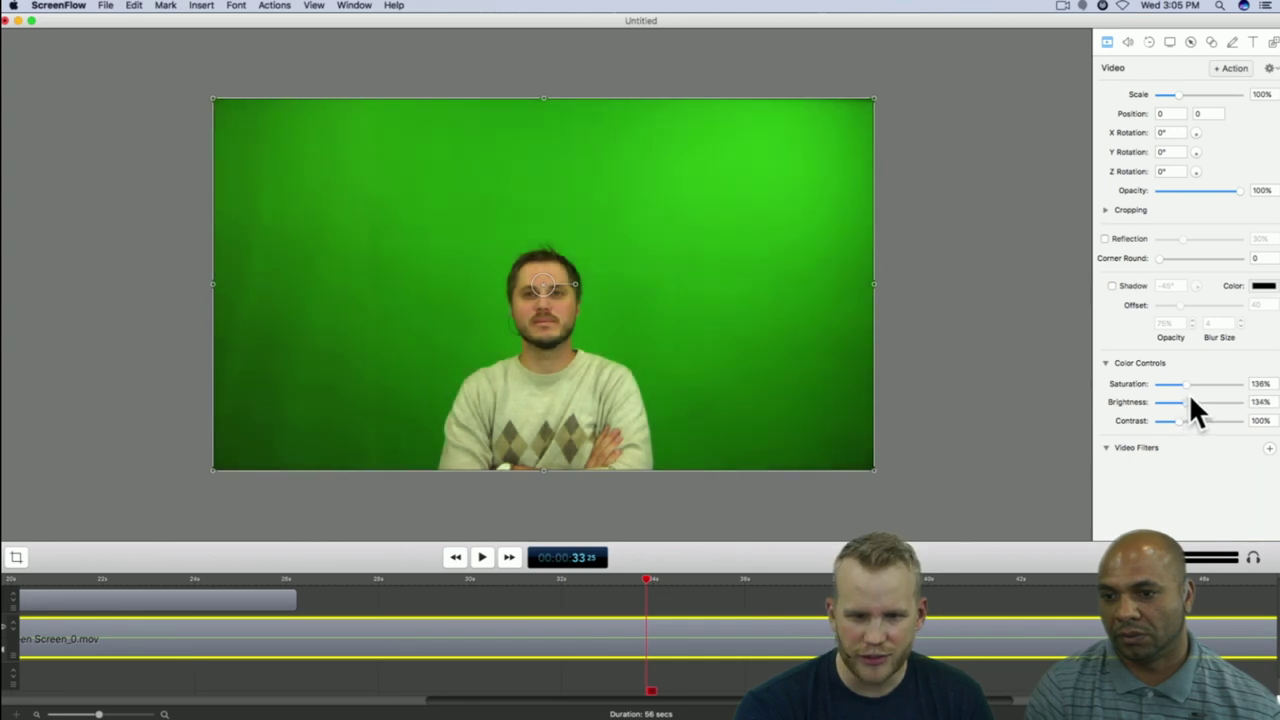
left_click(1078, 401)
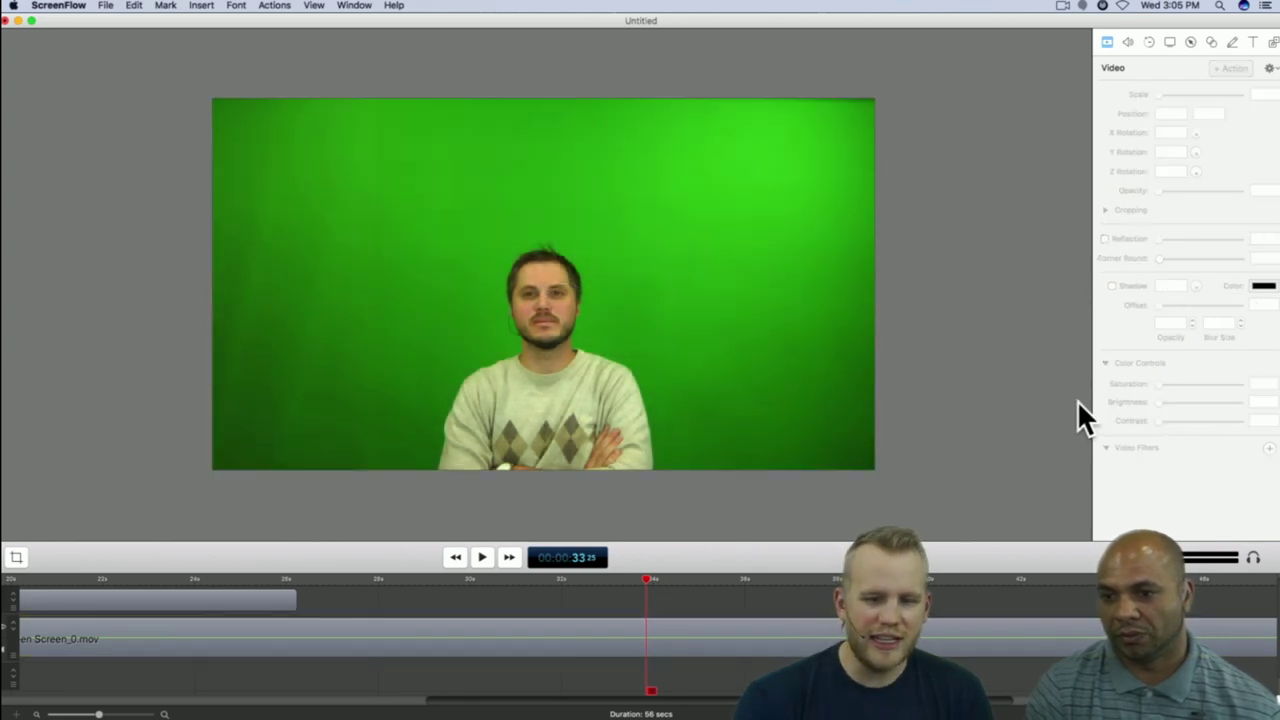
left_click(1085, 620)
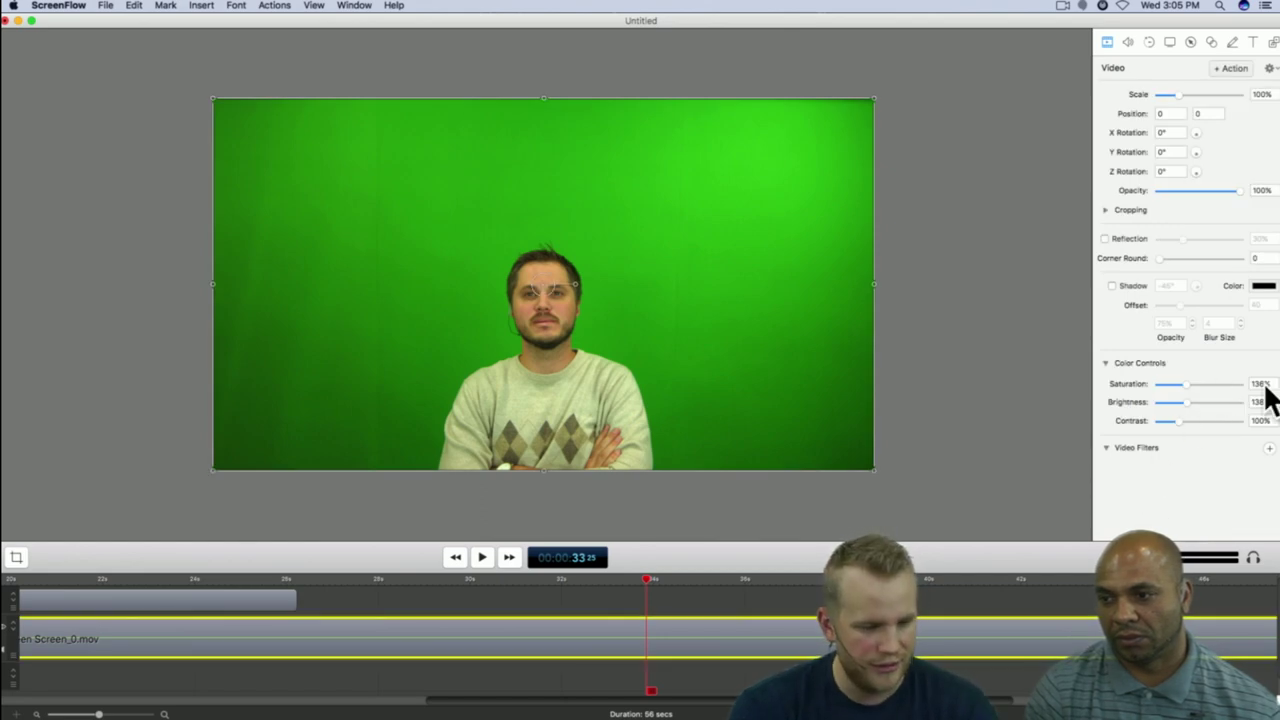
key("super+z")
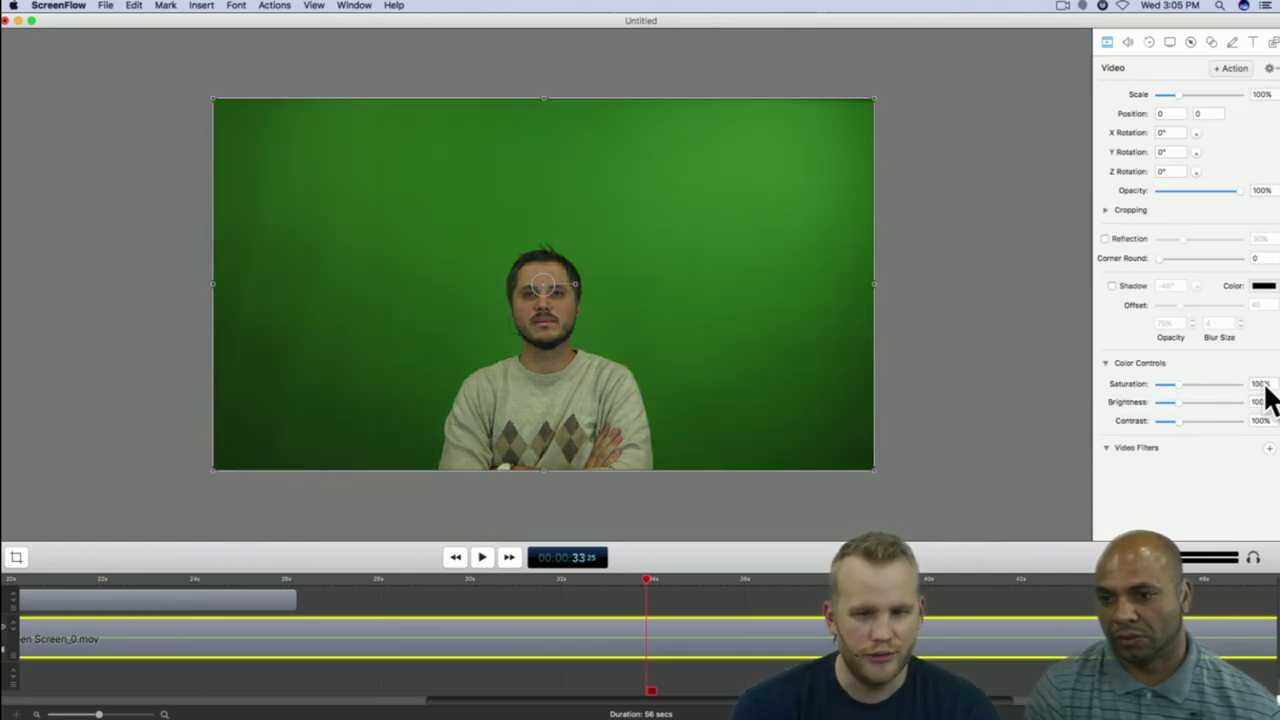
left_click_drag(1180, 383, 1187, 402)
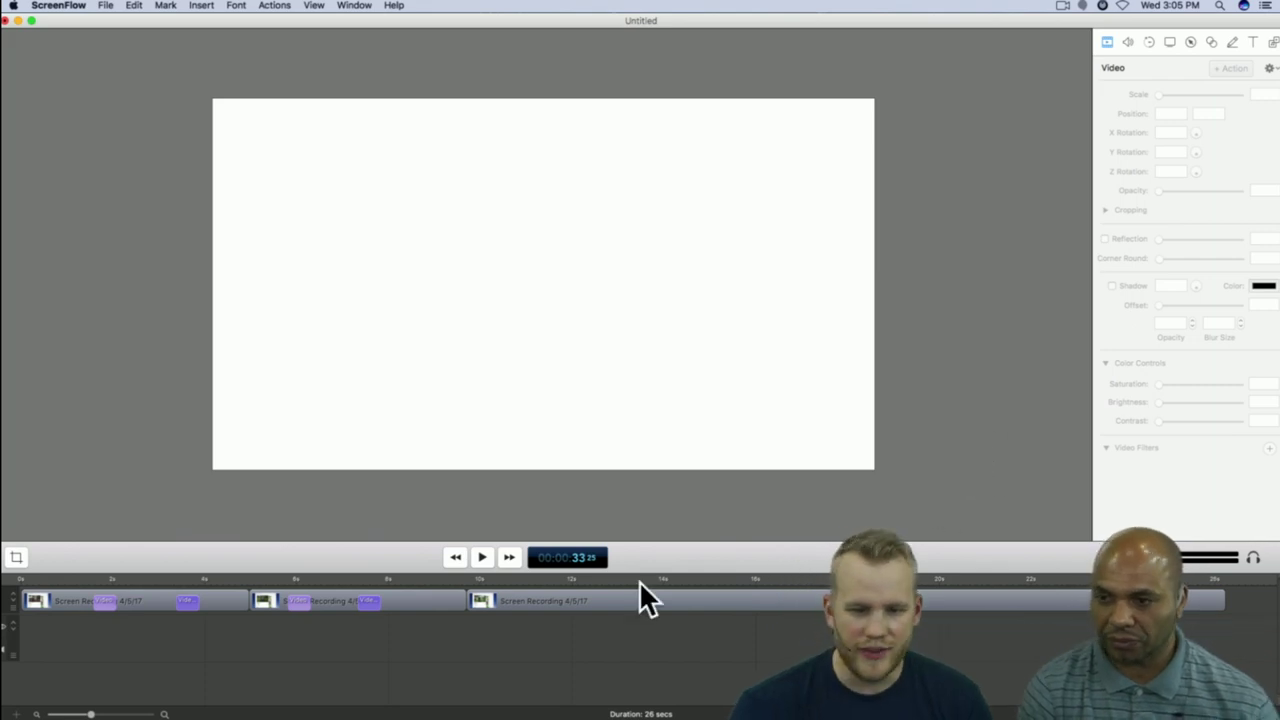
Step: Go to about 13 seconds in the third recording clip and show the video filters available for it
left_click(656, 579)
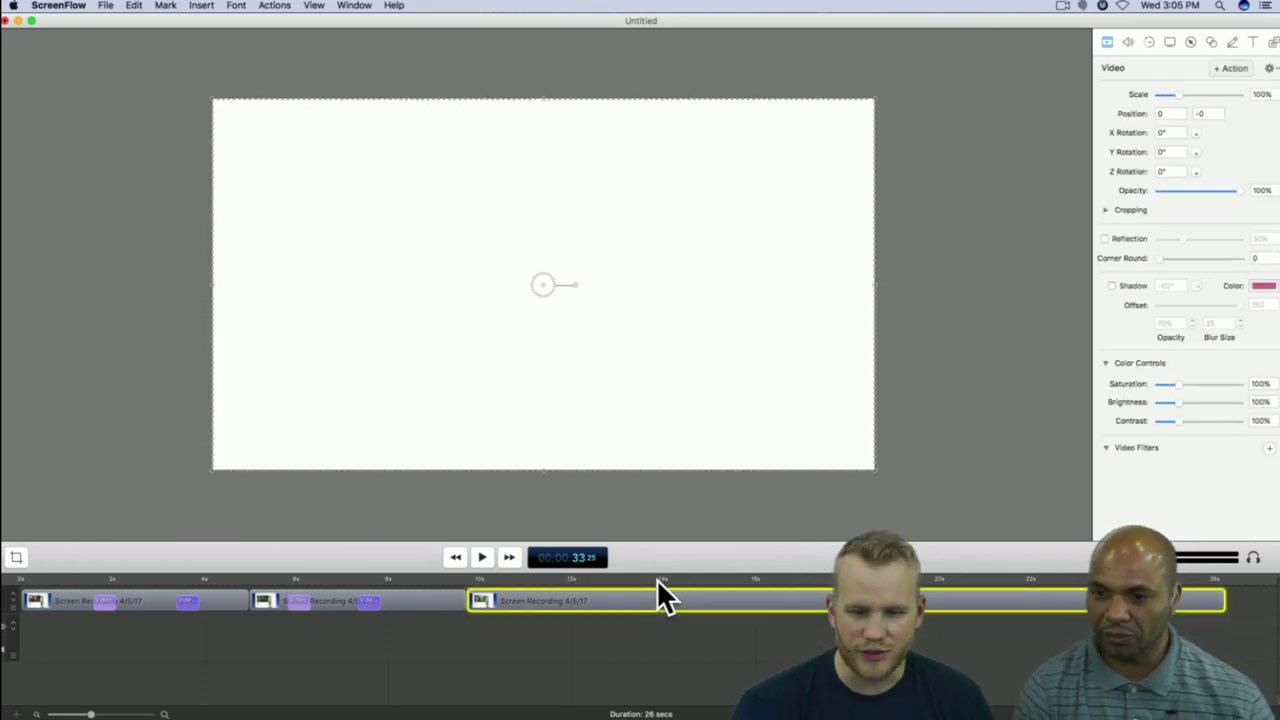
left_click(1106, 448)
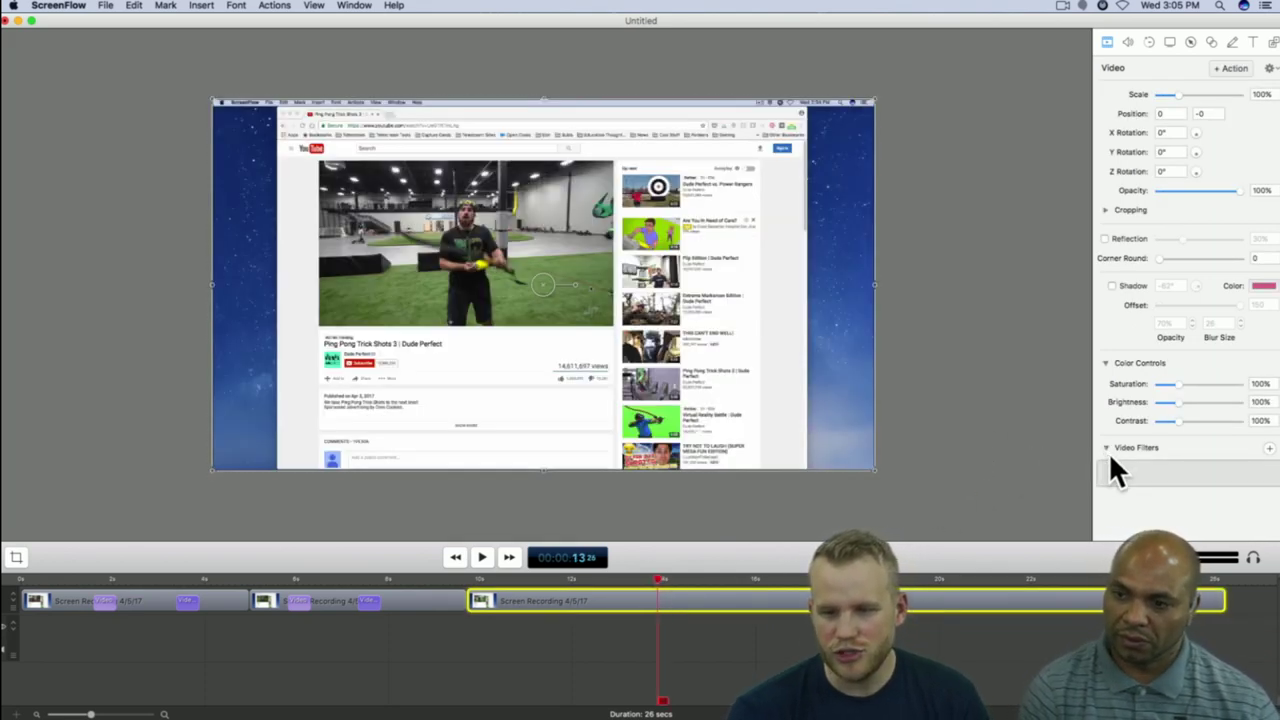
left_click(1269, 449)
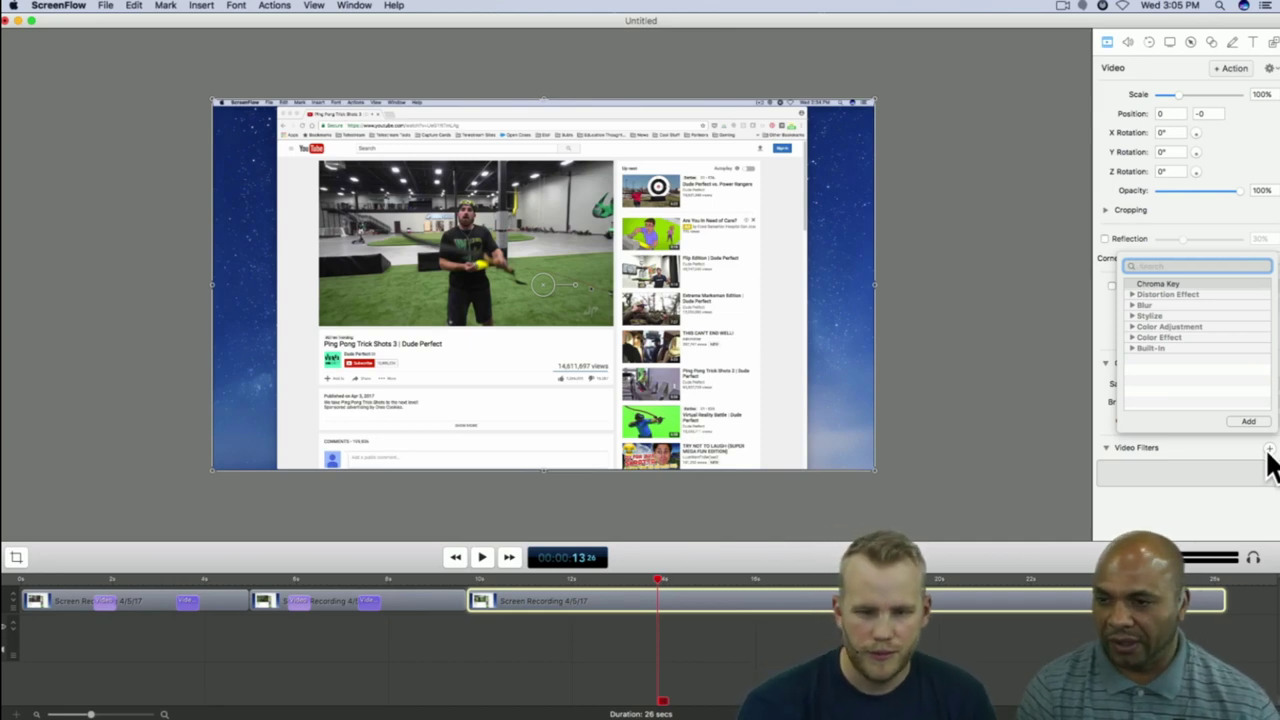
Step: Place the green screen clip on the track below, just after the recording, and set its saturation to 142% and brightness to 151%
left_click_drag(960, 600, 1243, 594)
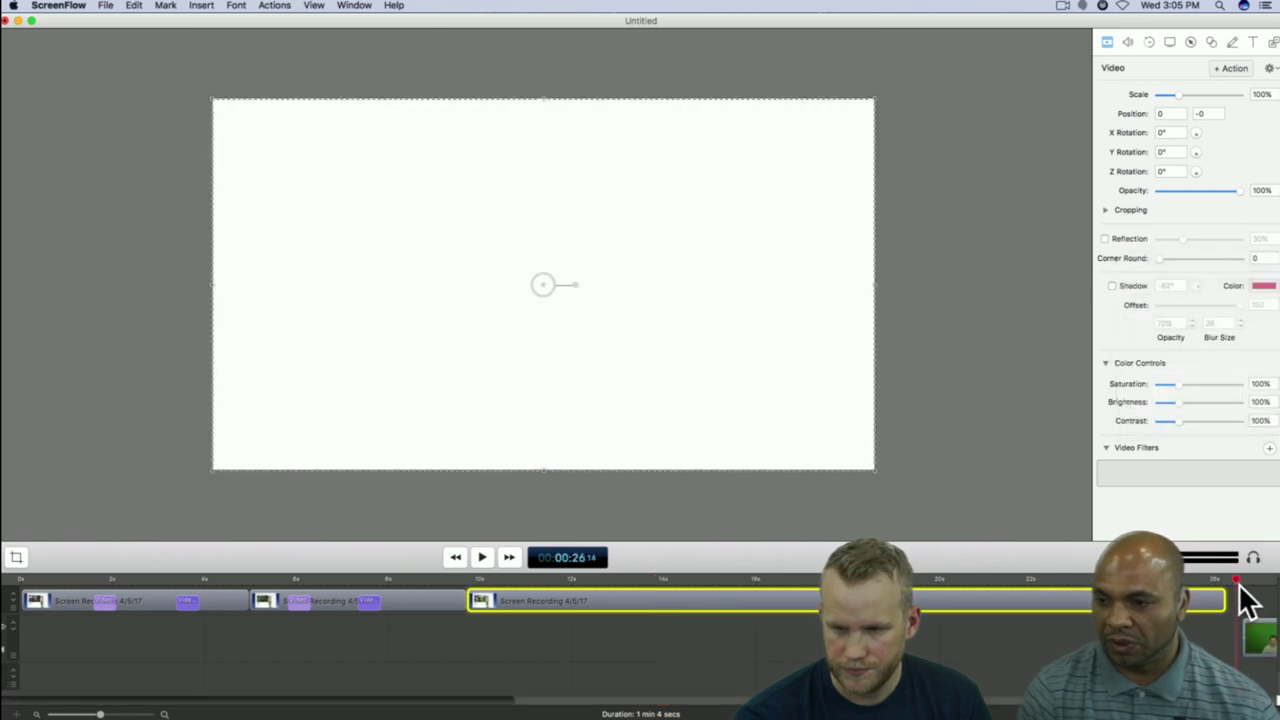
left_click_drag(457, 700, 867, 705)
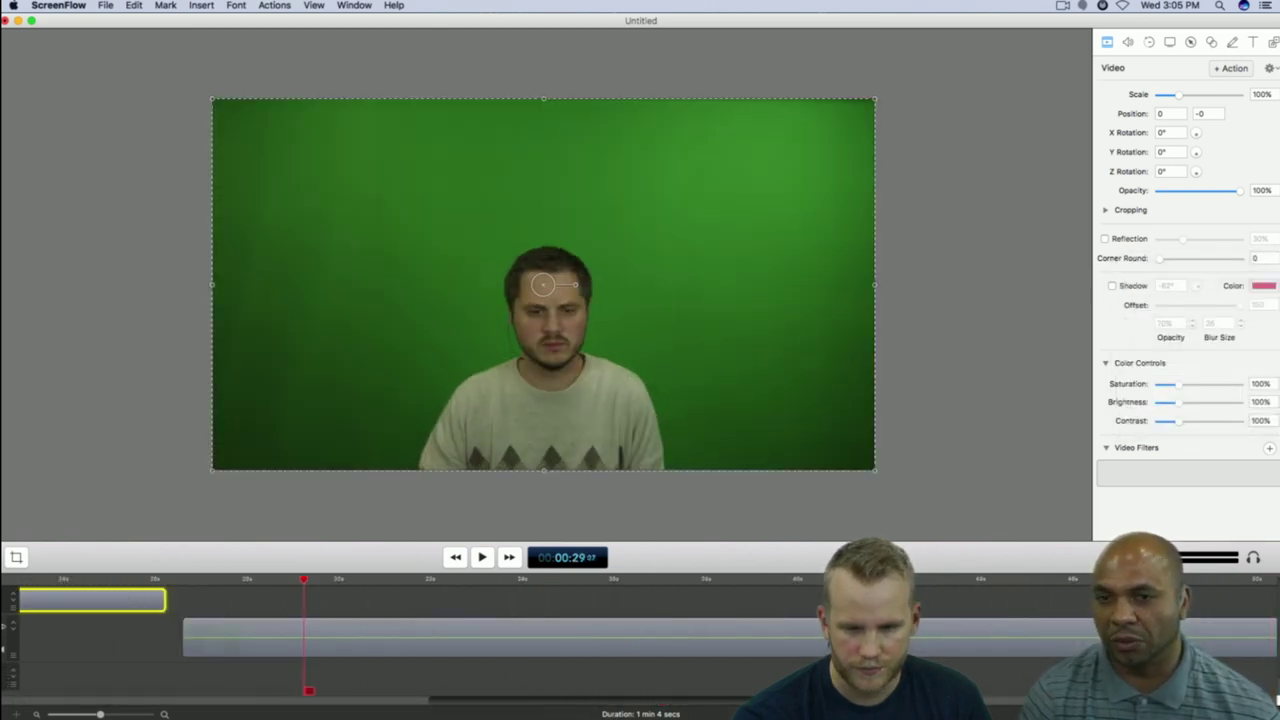
left_click(1180, 638)
left_click_drag(1179, 383, 1188, 401)
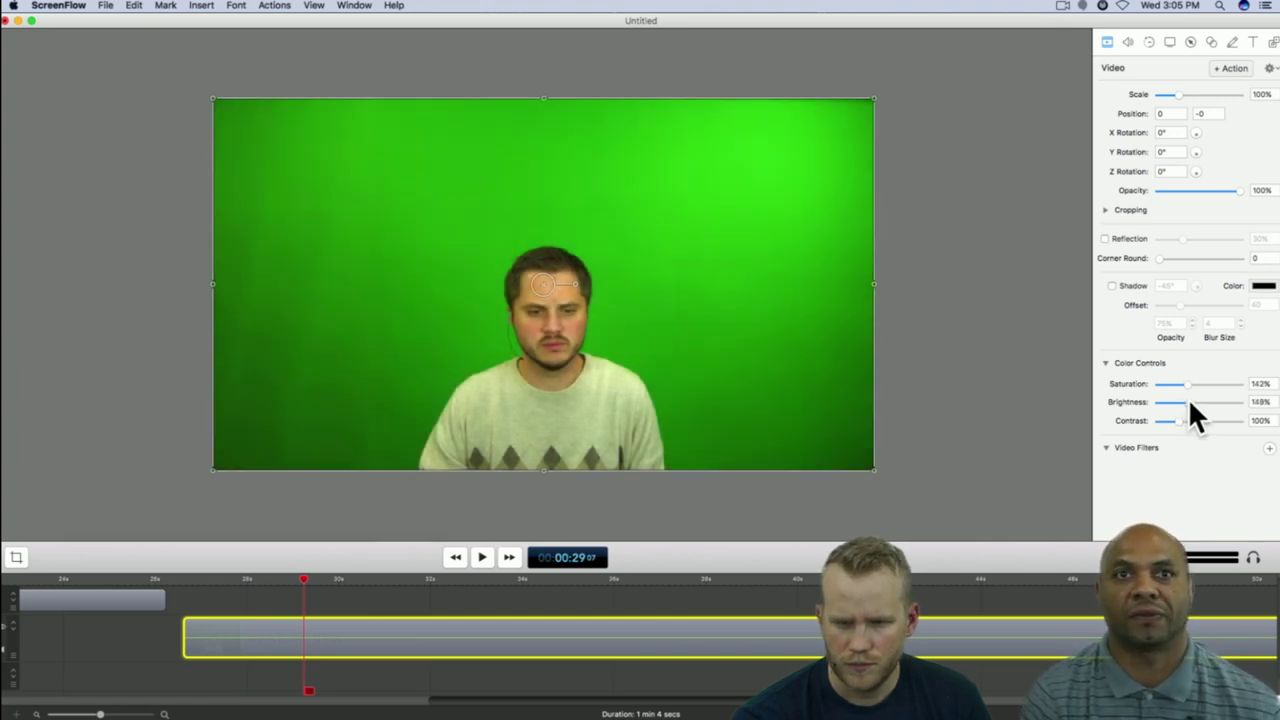
left_click(717, 595)
left_click(716, 624)
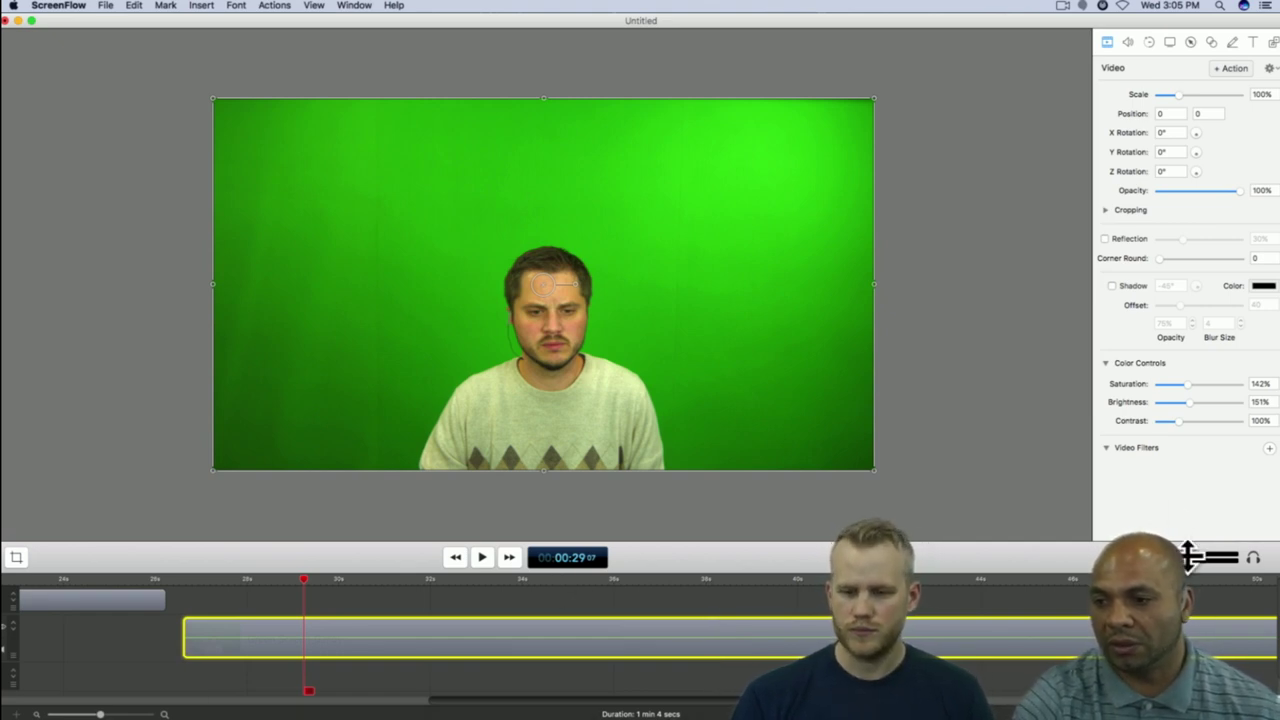
Step: Try a Chroma Key filter with white clip 212 and tolerance 27 on the green screen clip, and remove the filter
left_click(1269, 448)
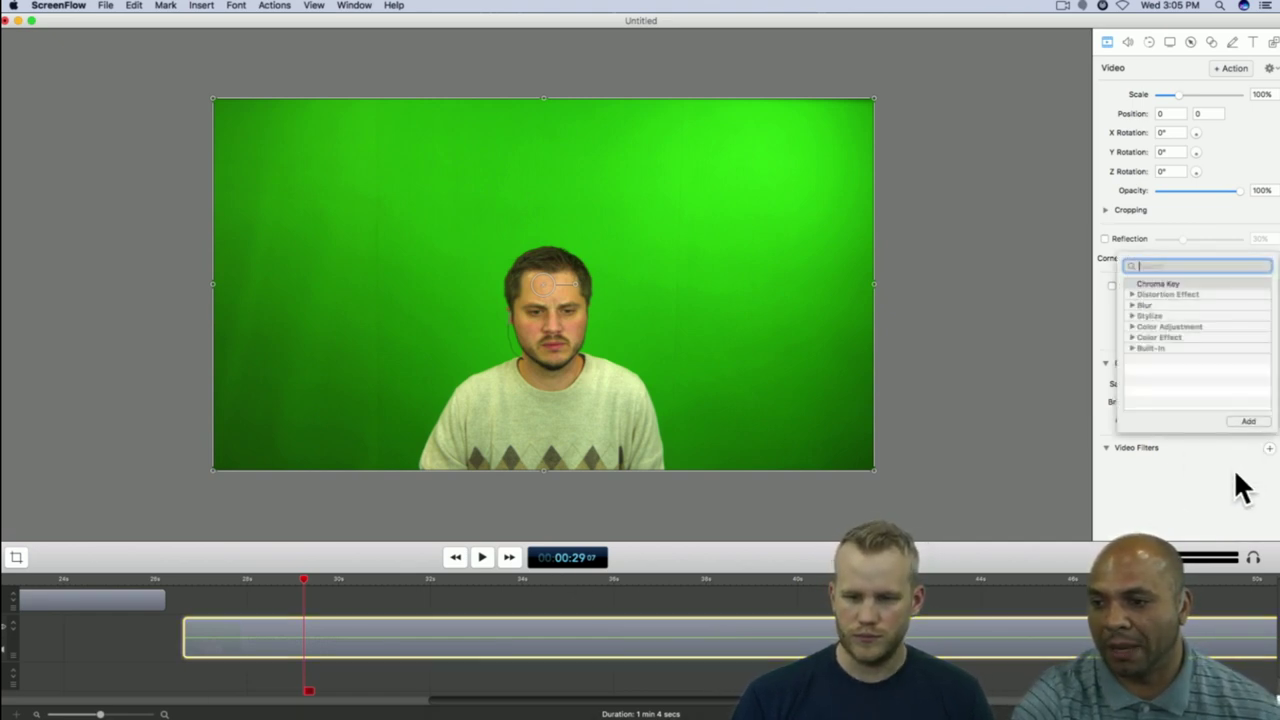
left_click(1168, 284)
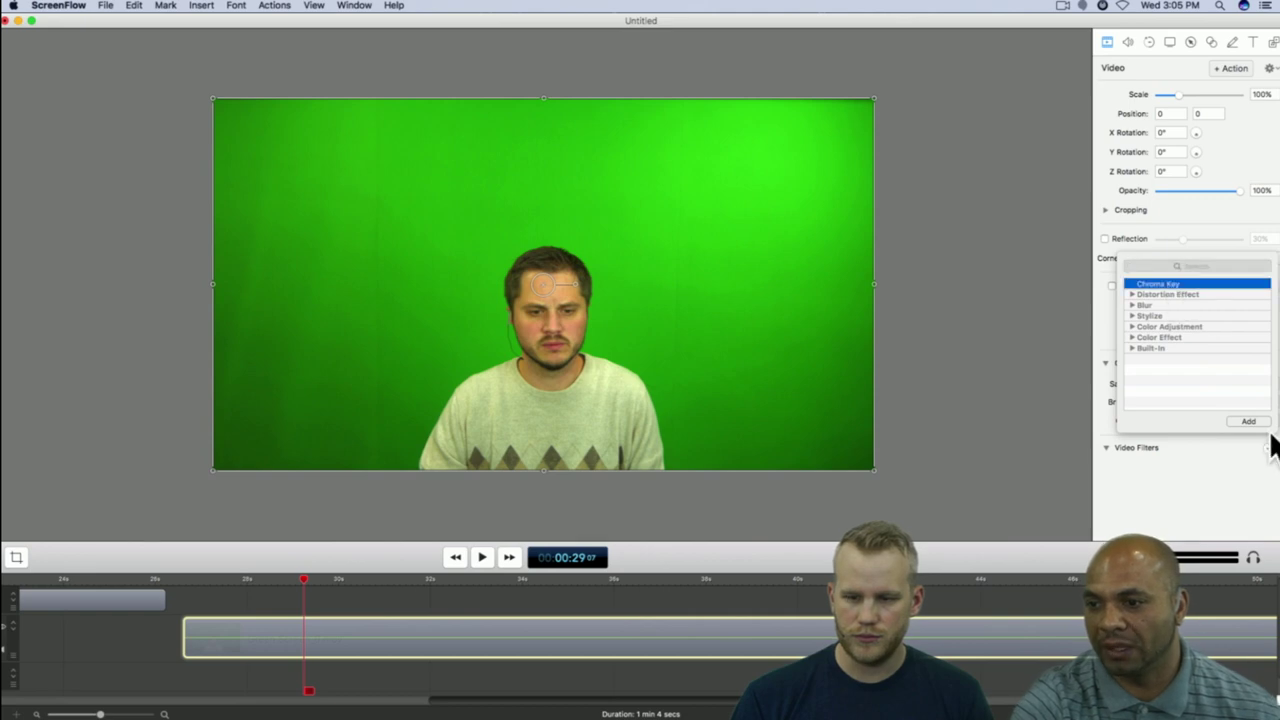
left_click(1247, 422)
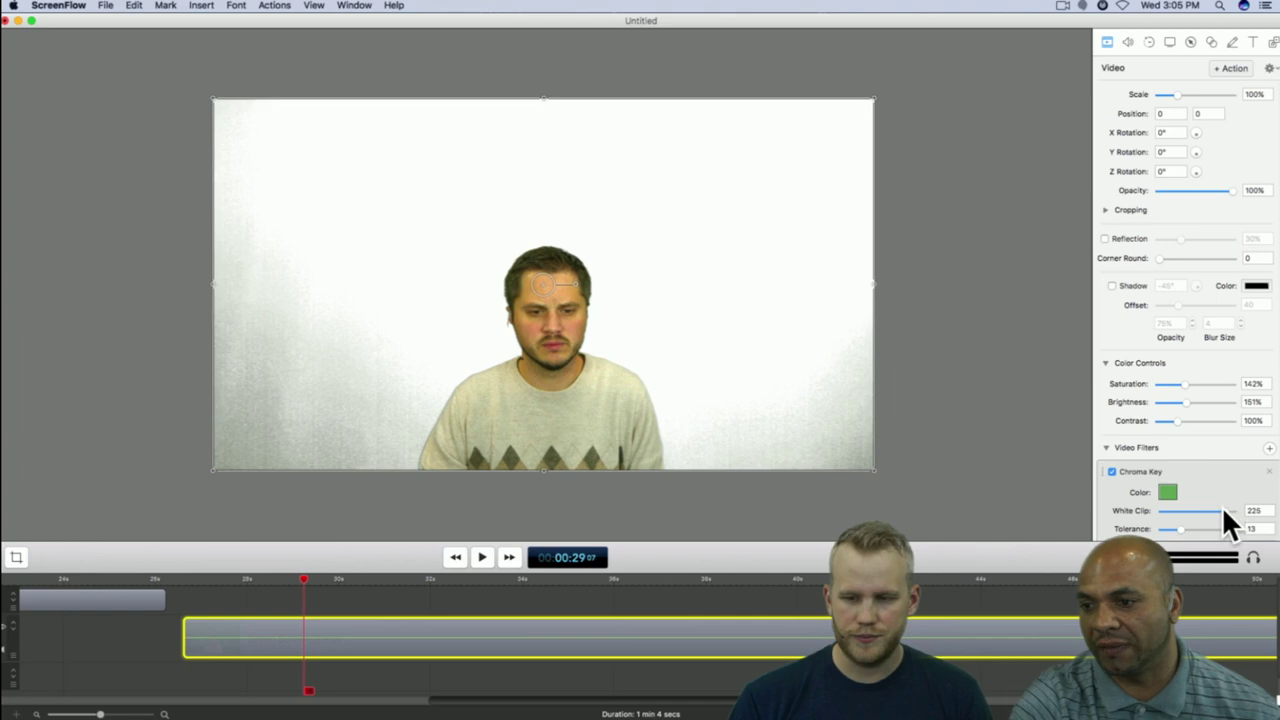
left_click_drag(1224, 509, 1194, 529)
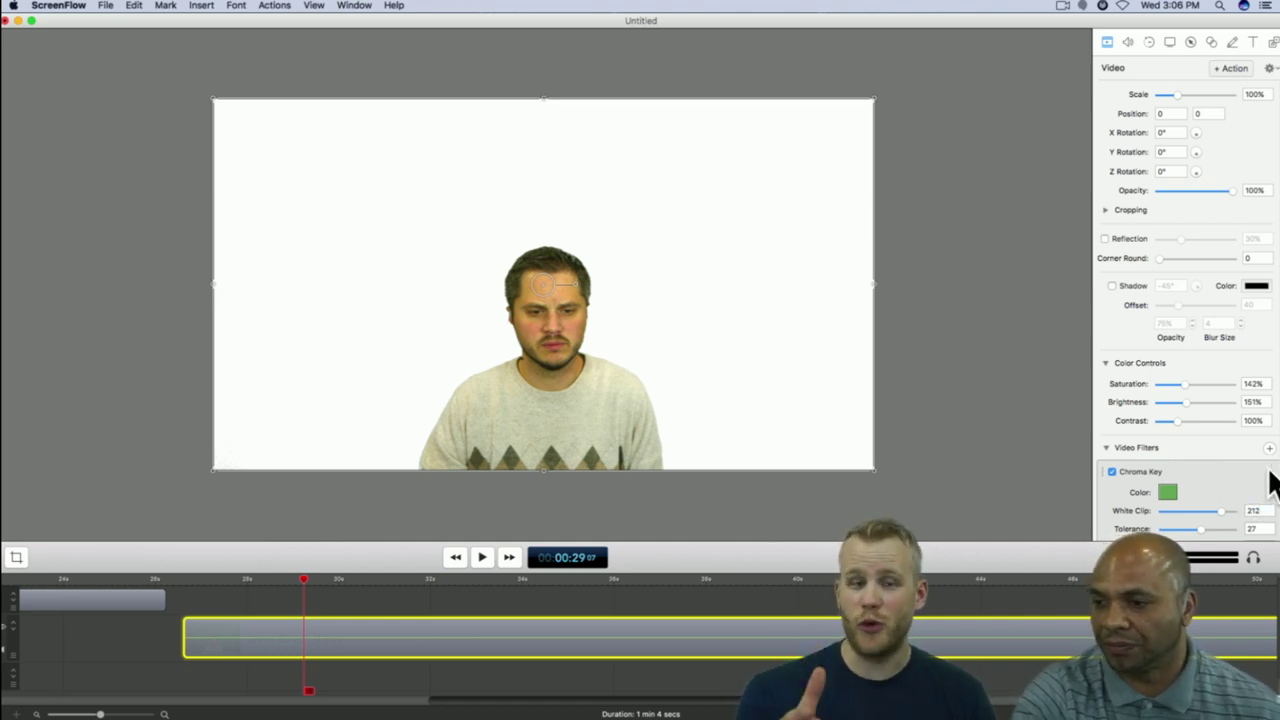
scroll(1240, 490, "down", 1)
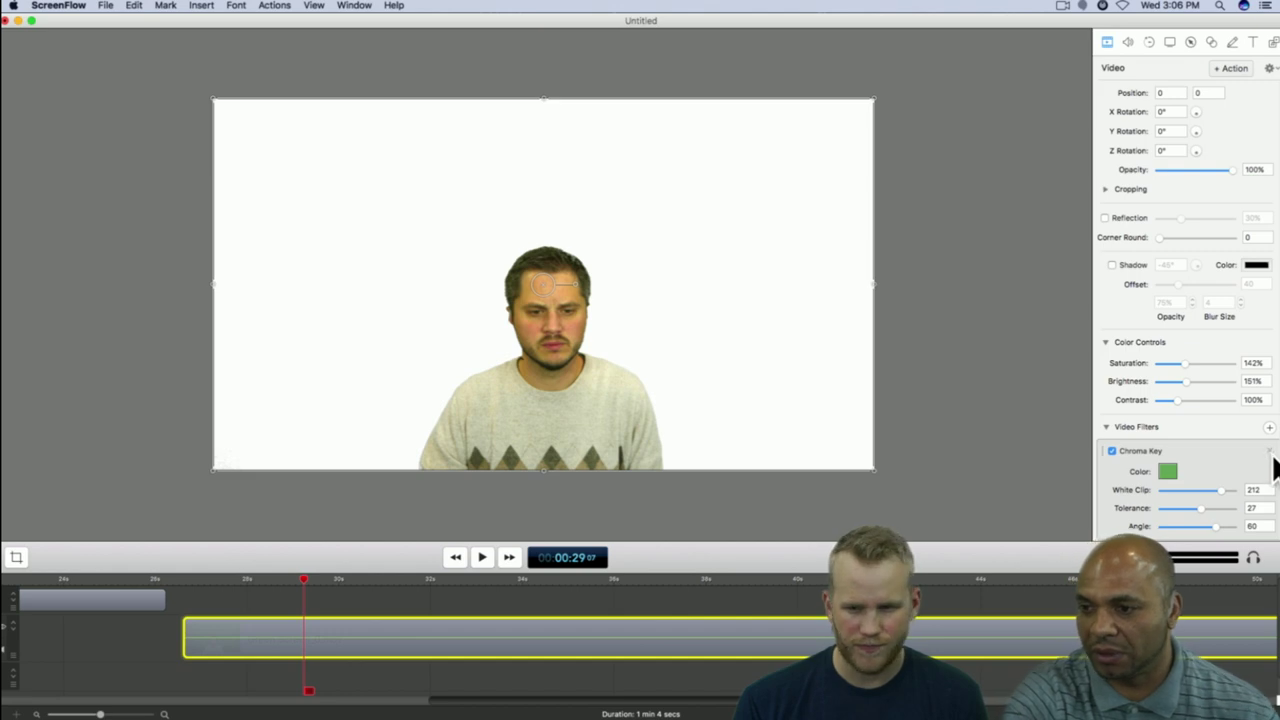
left_click(1270, 452)
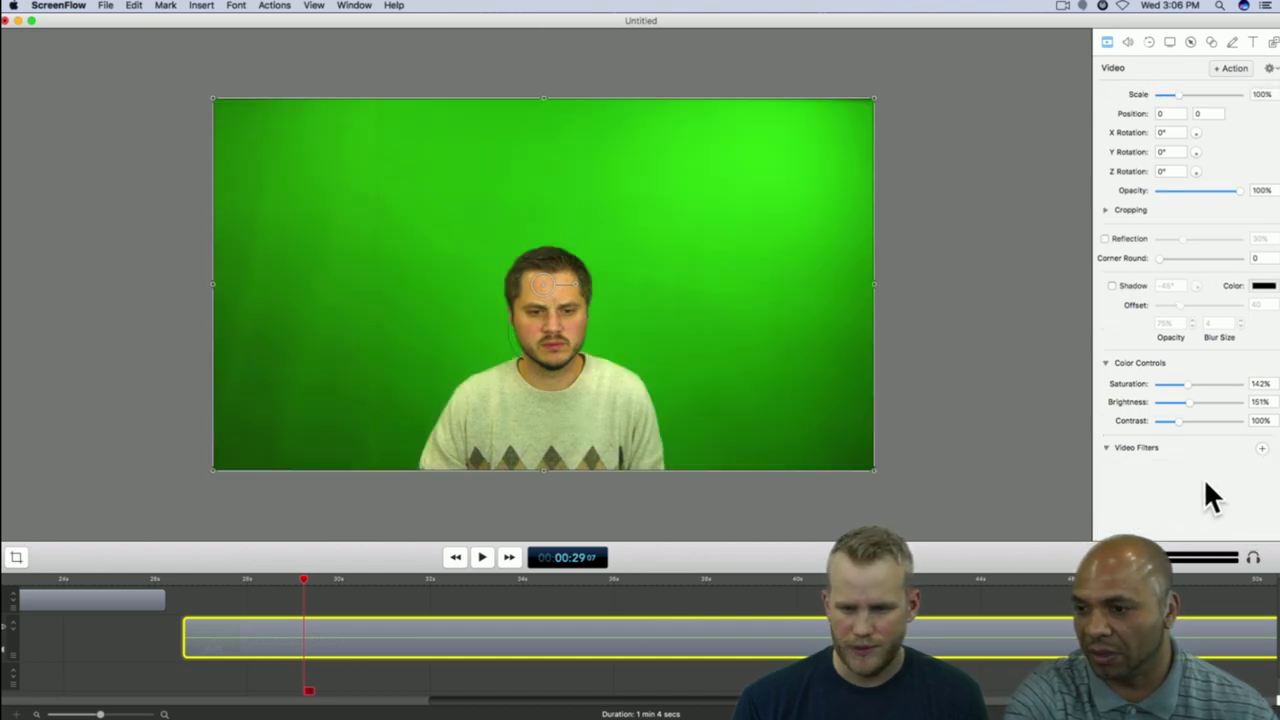
left_click(1106, 447)
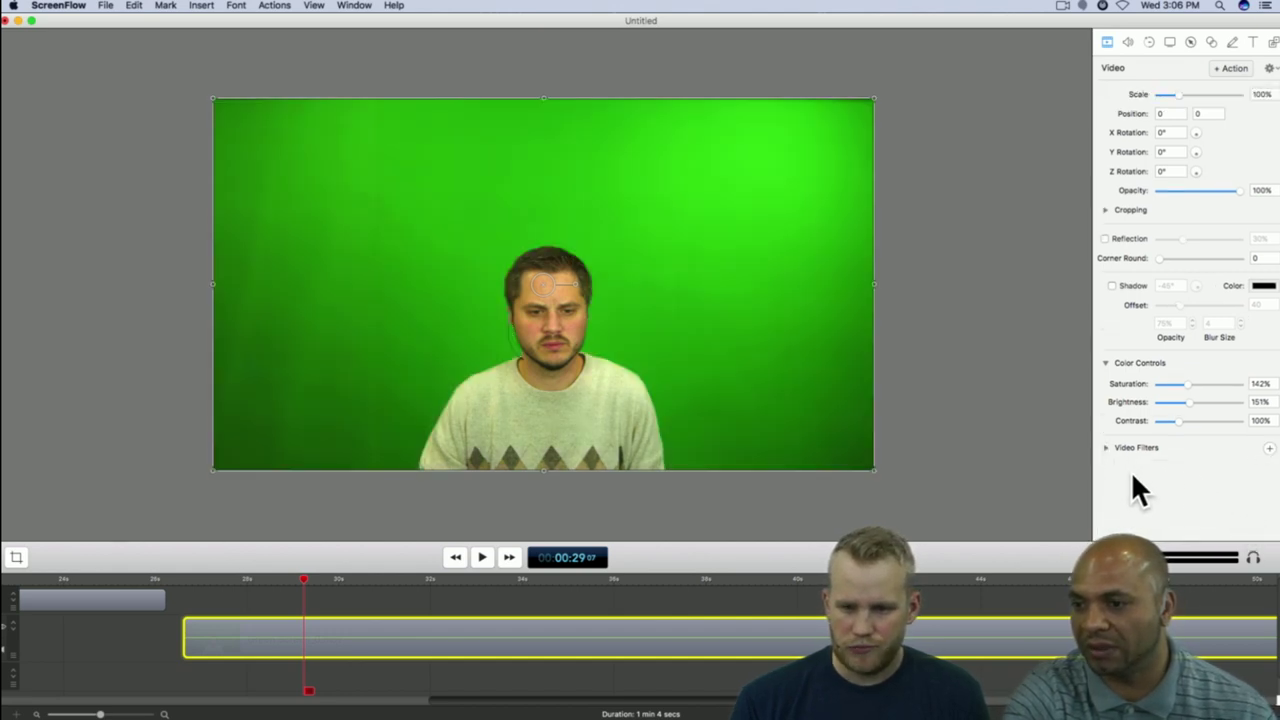
Step: Browse the Distortion Effect and Blur filters available for the green screen clip
left_click(1269, 447)
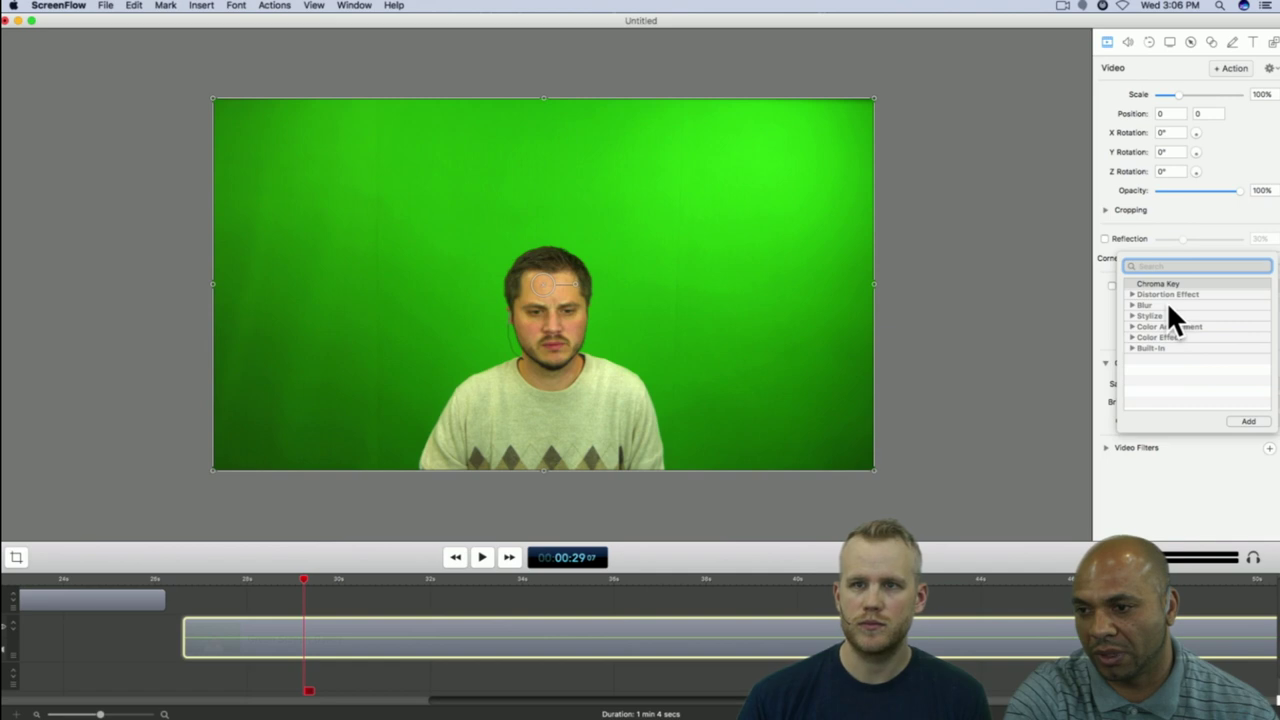
left_click(1132, 293)
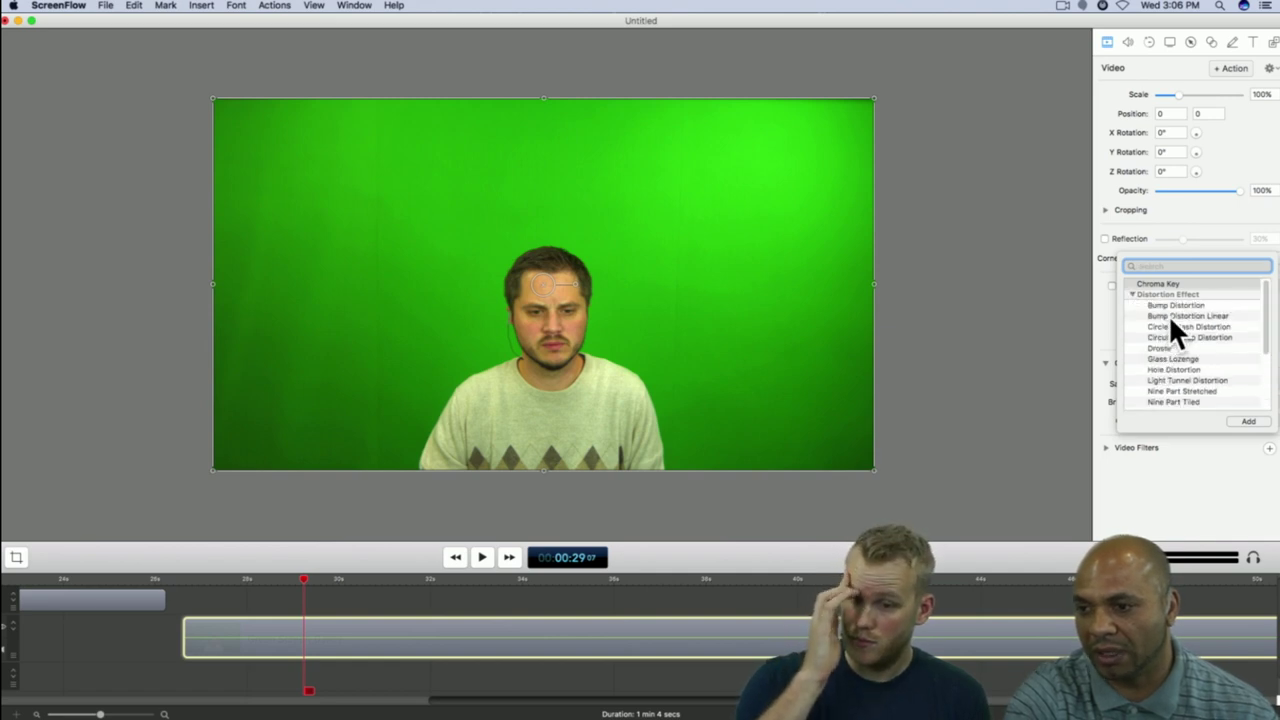
left_click(1131, 291)
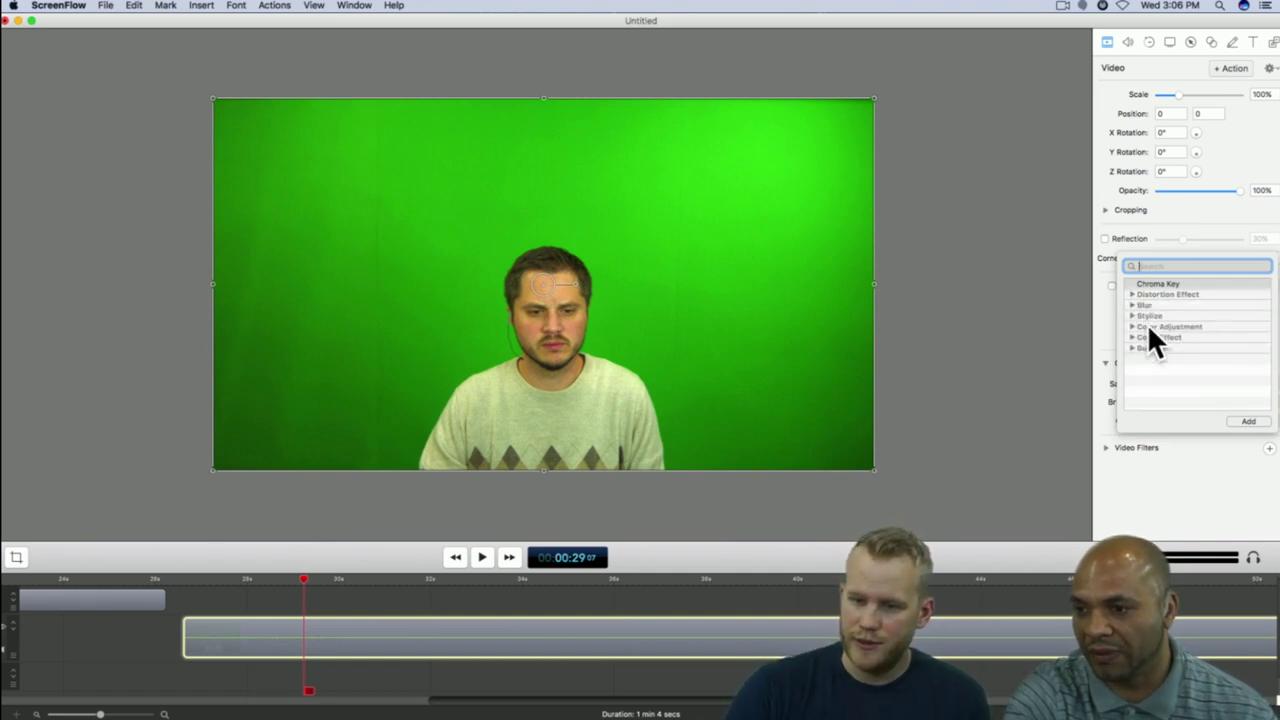
left_click(1132, 305)
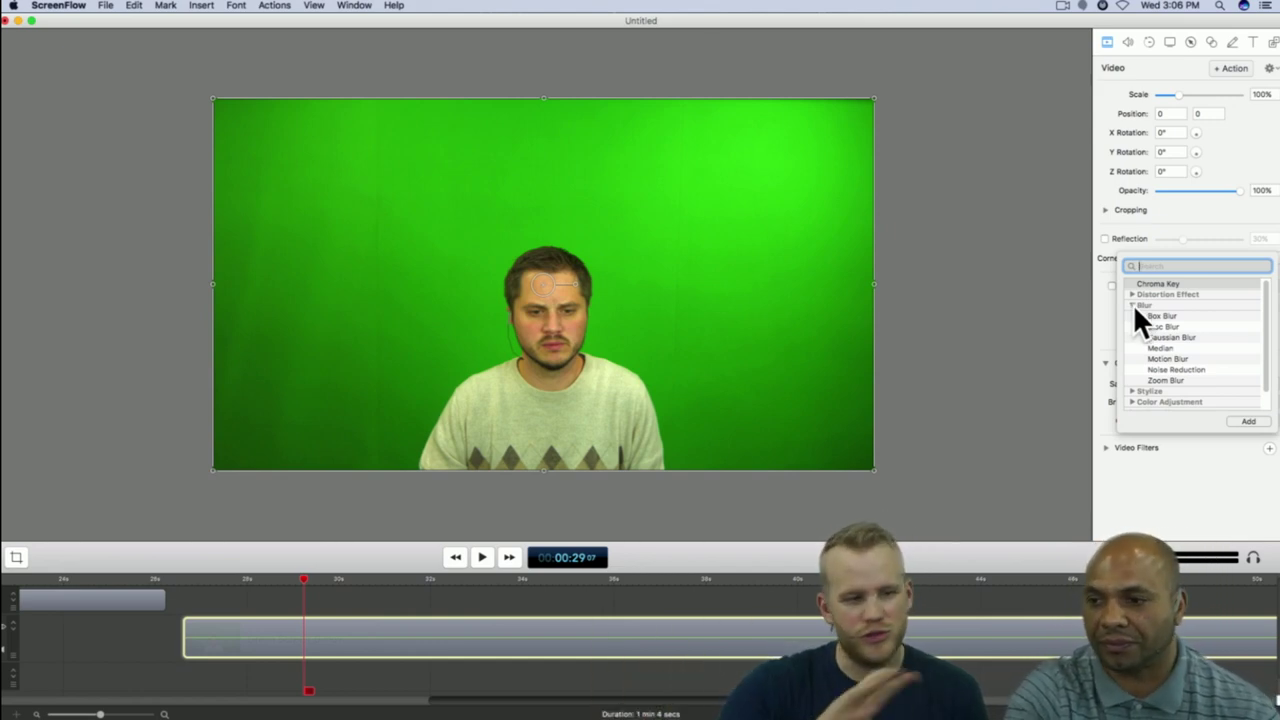
left_click(1164, 336)
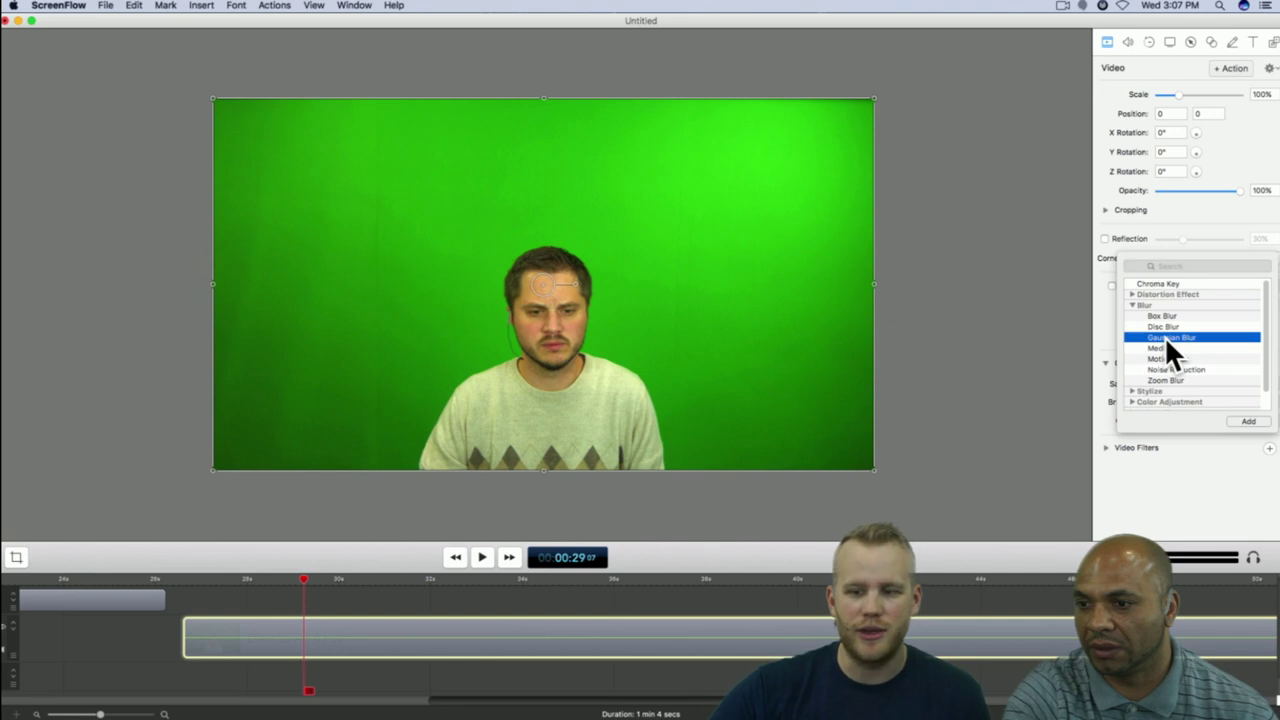
left_click(1235, 468)
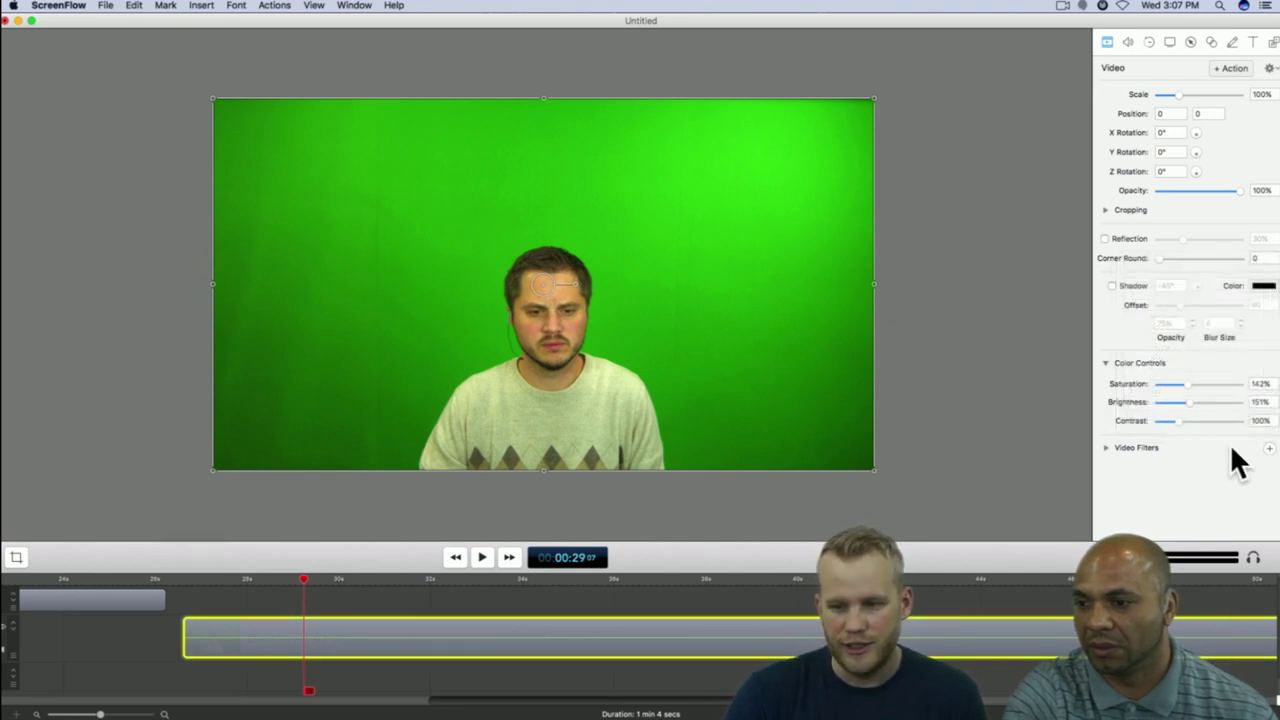
Step: Try a Gaussian Blur filter on the green screen clip and remove it
left_click(1267, 447)
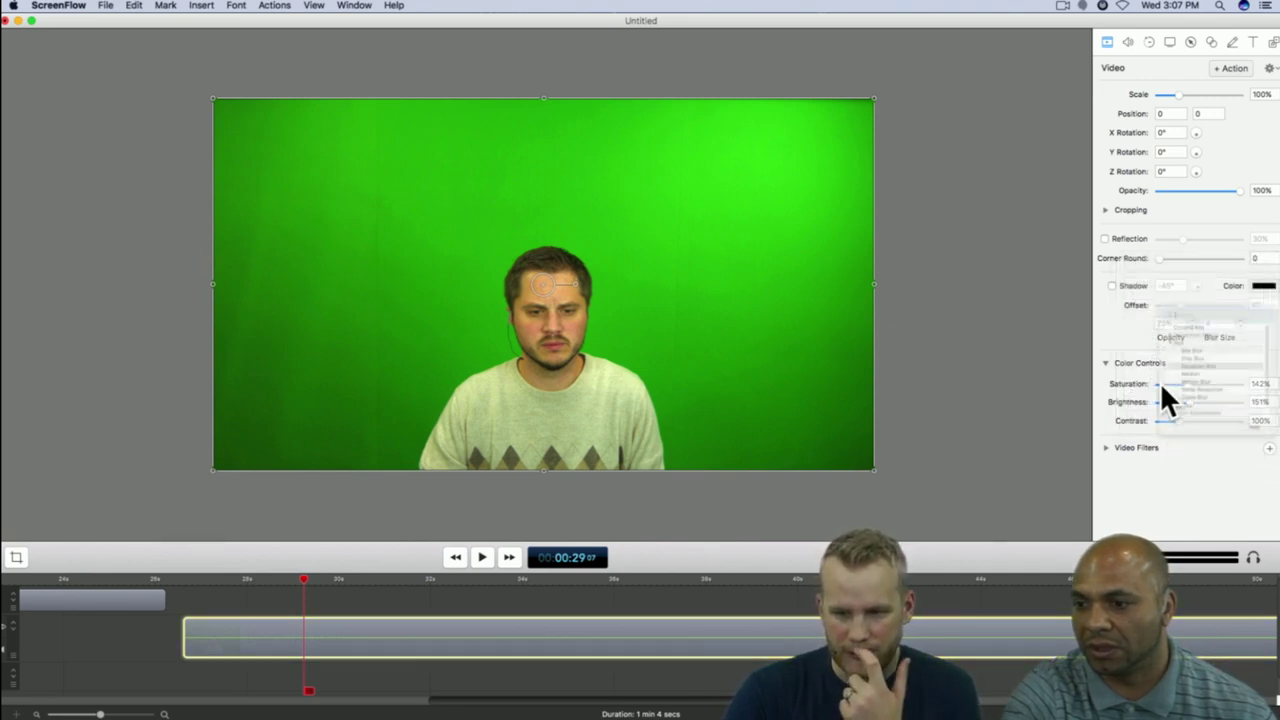
left_click(1168, 336)
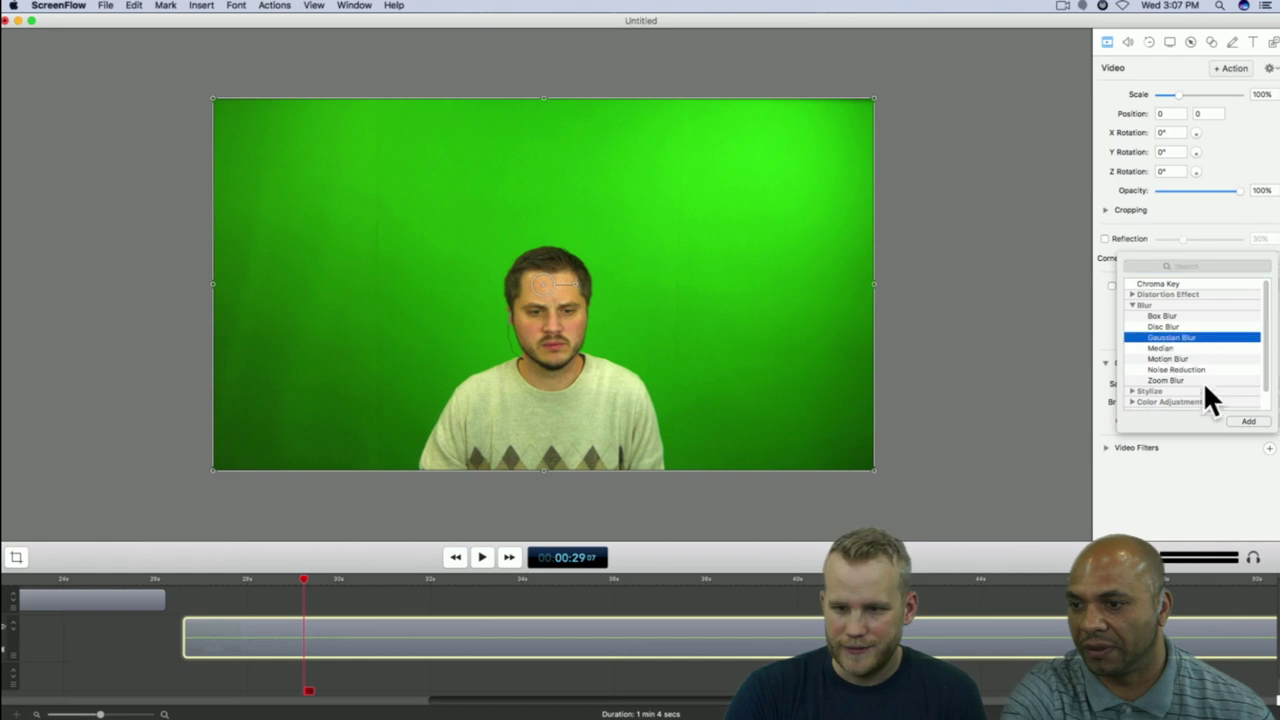
left_click(1248, 421)
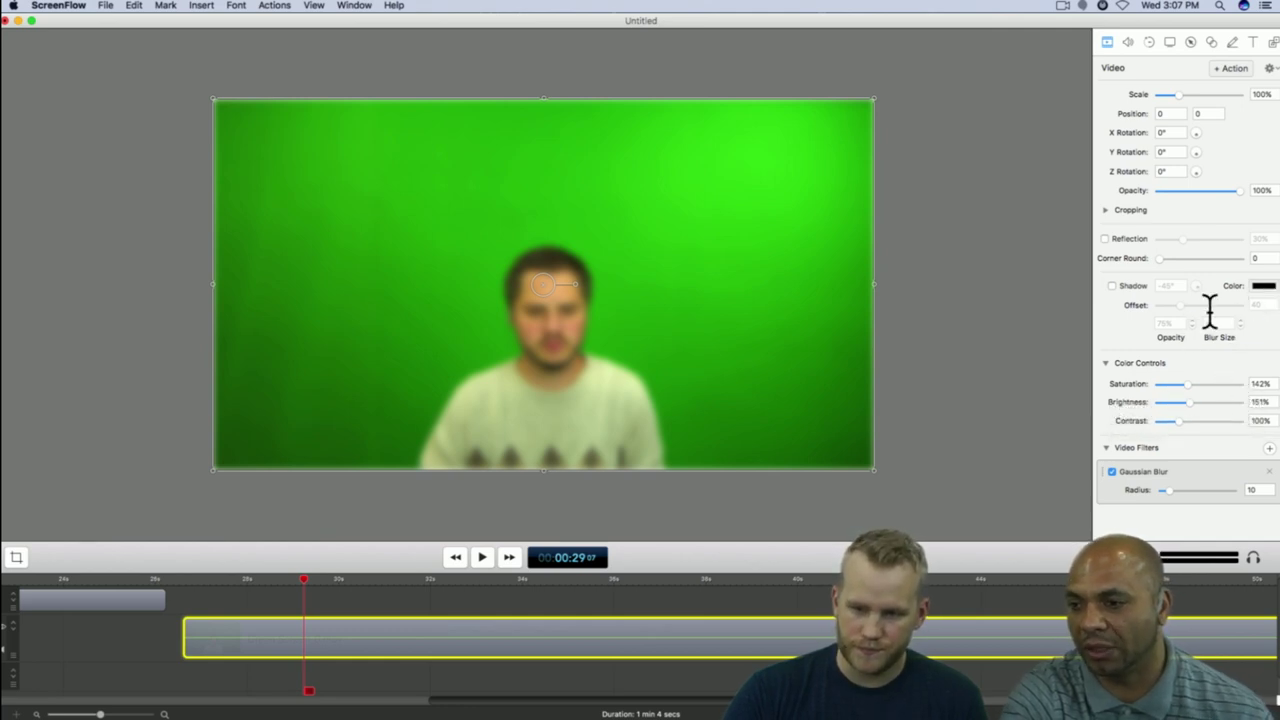
left_click(1268, 471)
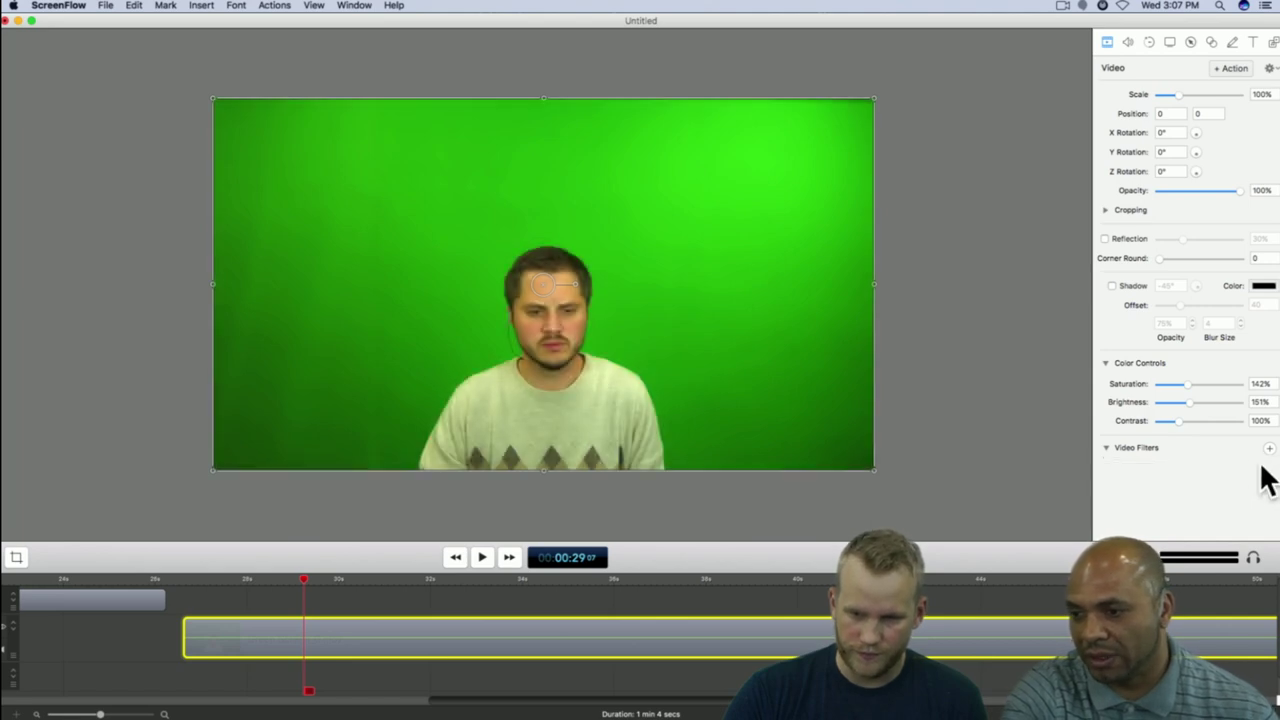
Step: Apply the Comic Effect filter from the Stylize group to the green screen clip and play it back
left_click(1269, 448)
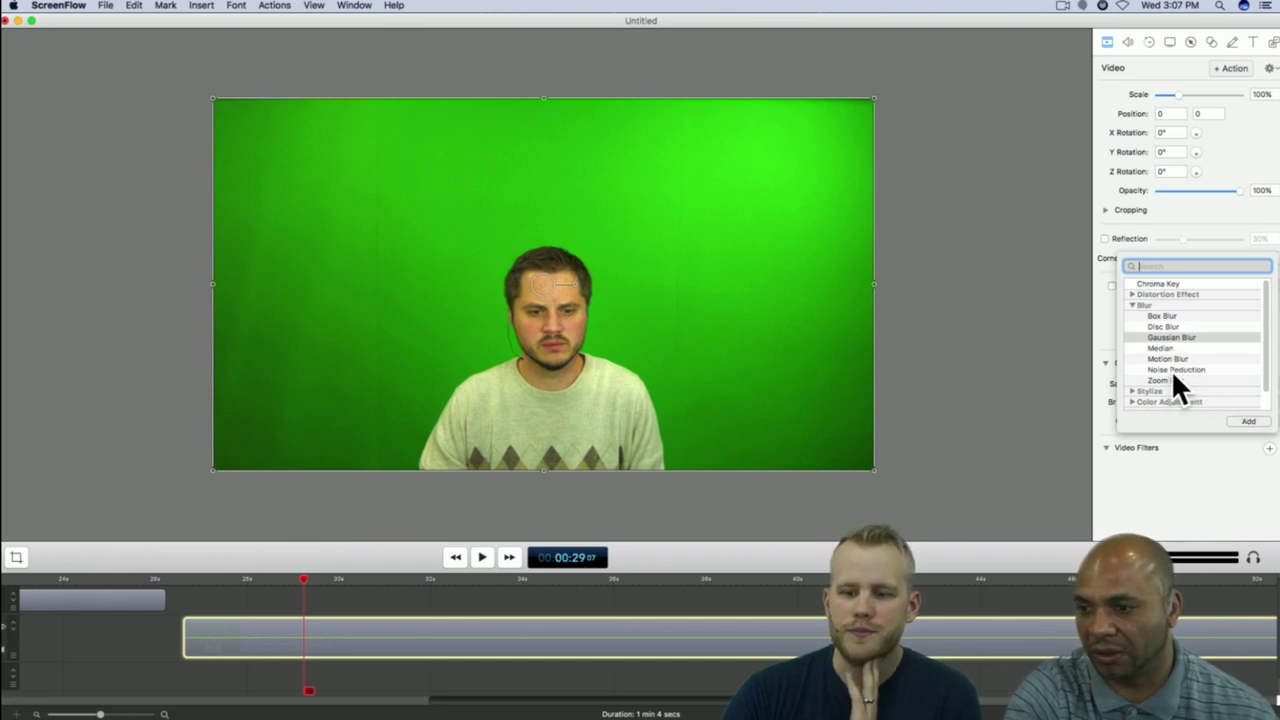
left_click(1132, 391)
scroll(1155, 376, "down", 1)
scroll(1165, 372, "down", 3)
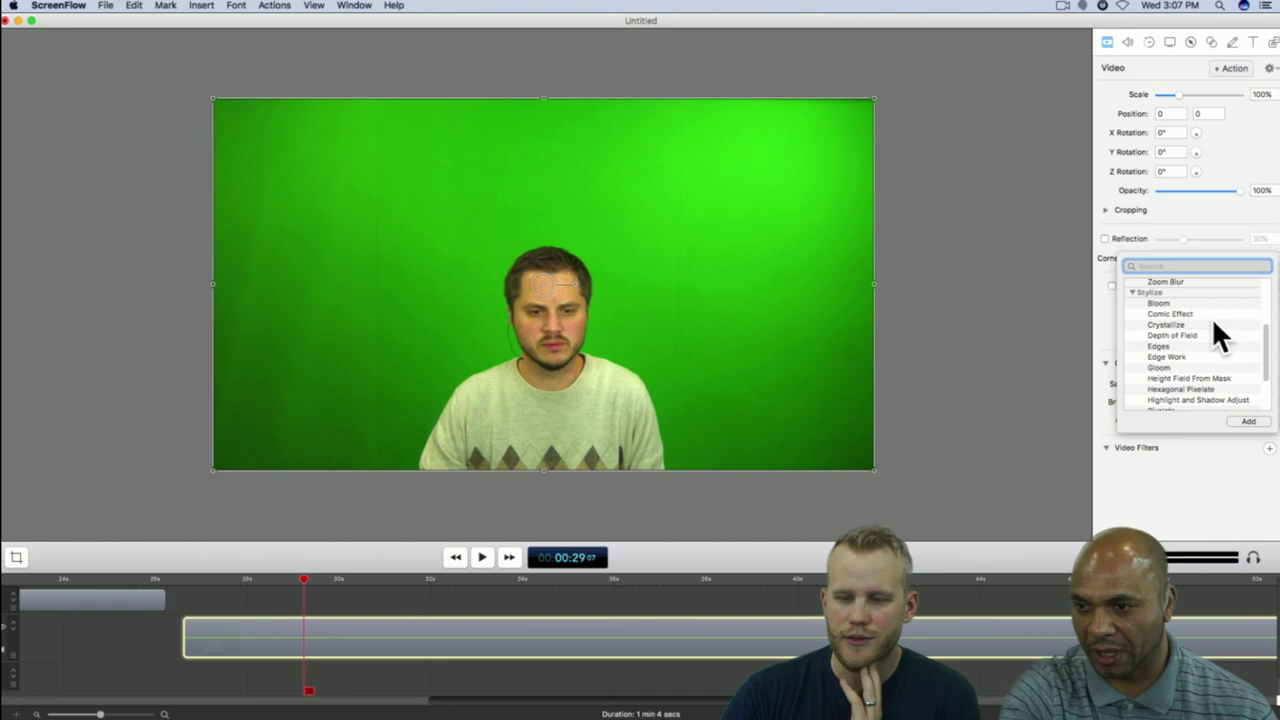
left_click(1166, 313)
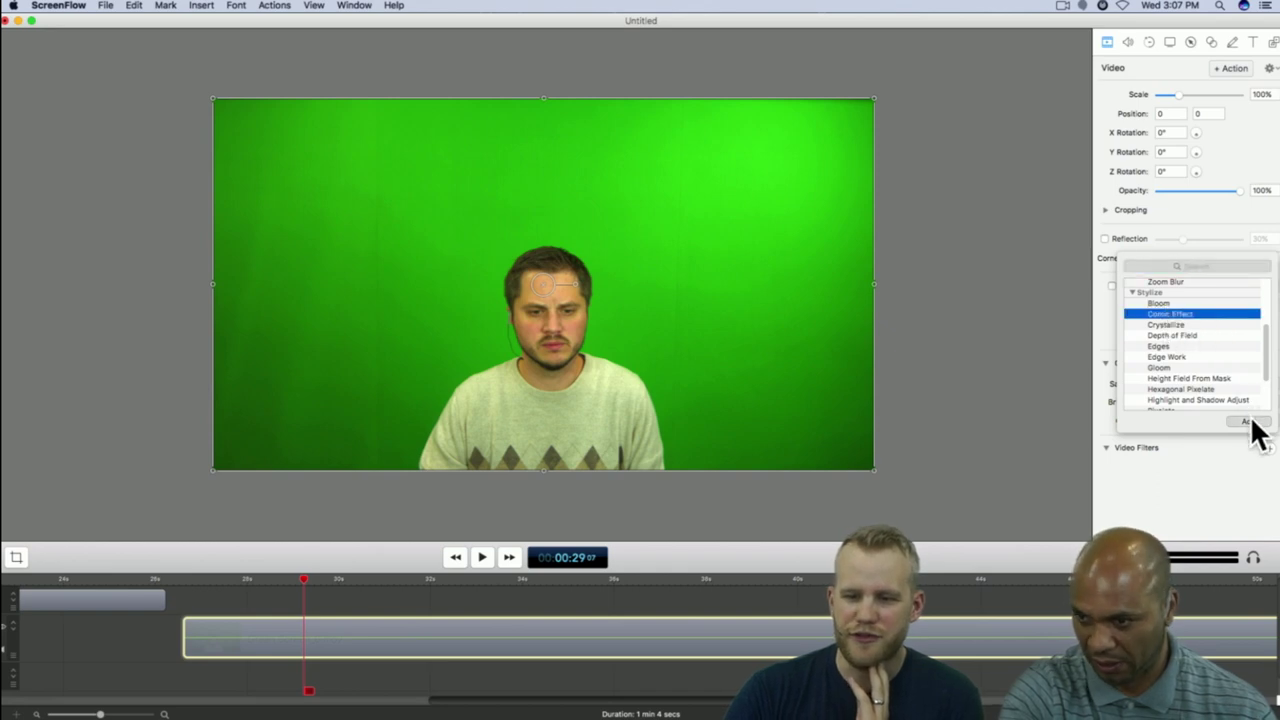
left_click(1248, 421)
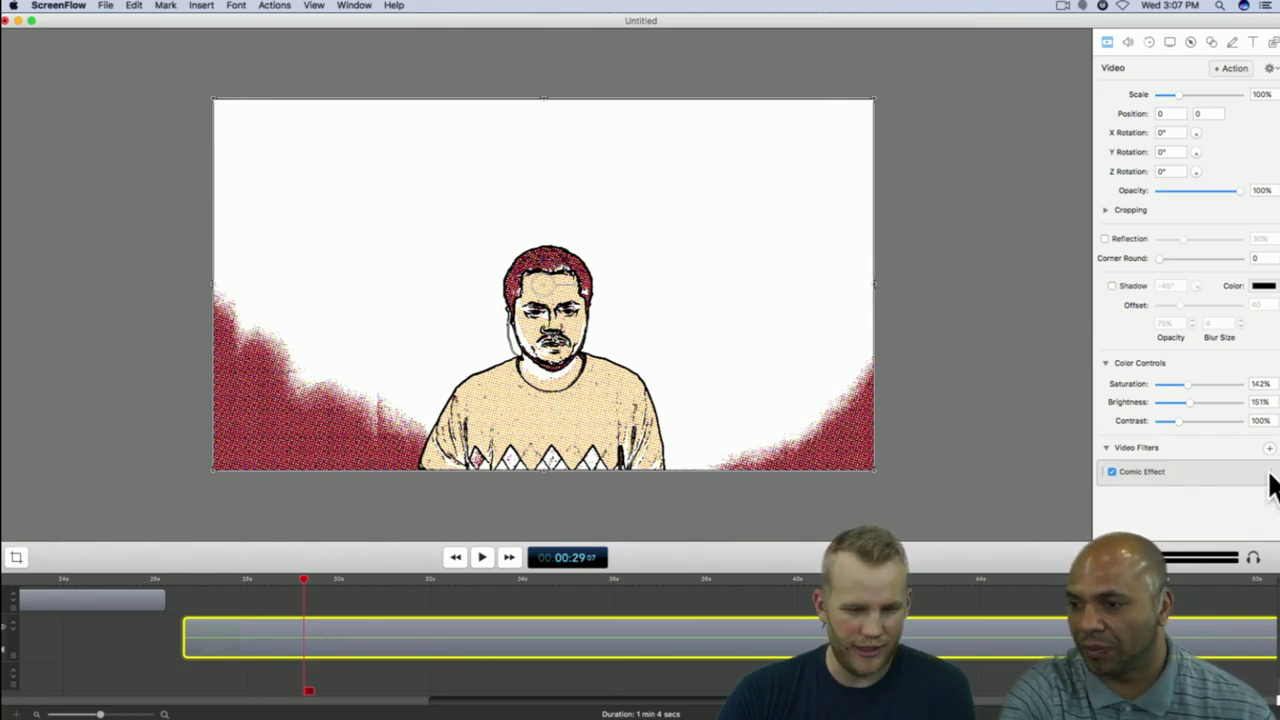
key("space")
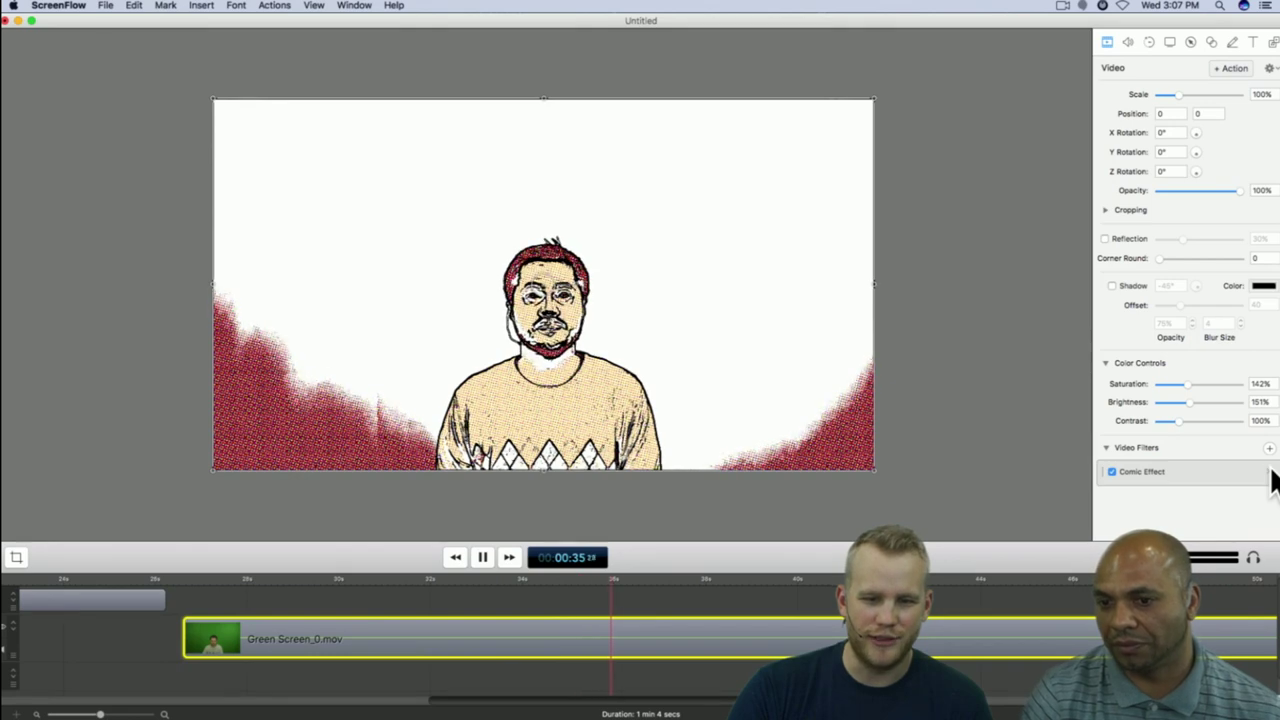
Step: Remove the Comic Effect filter from the green screen clip, then shrink the clip to 85% scale and raise it on the canvas
key("space")
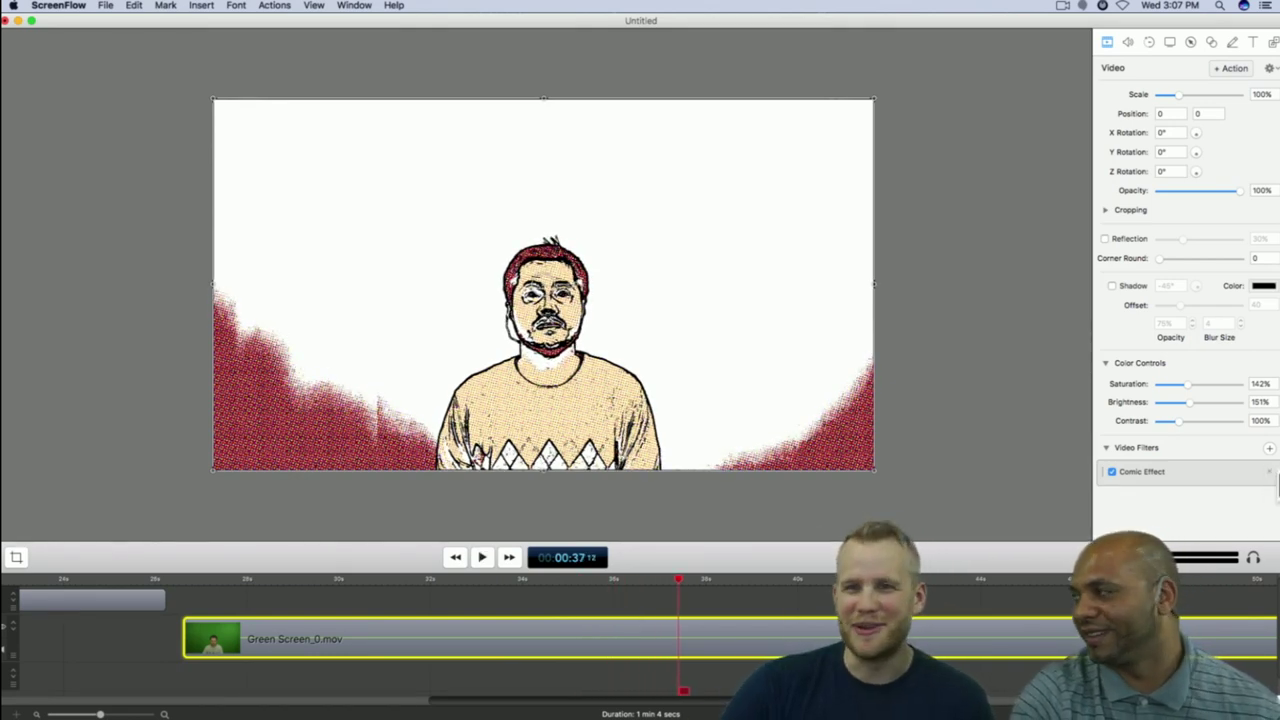
left_click(1270, 472)
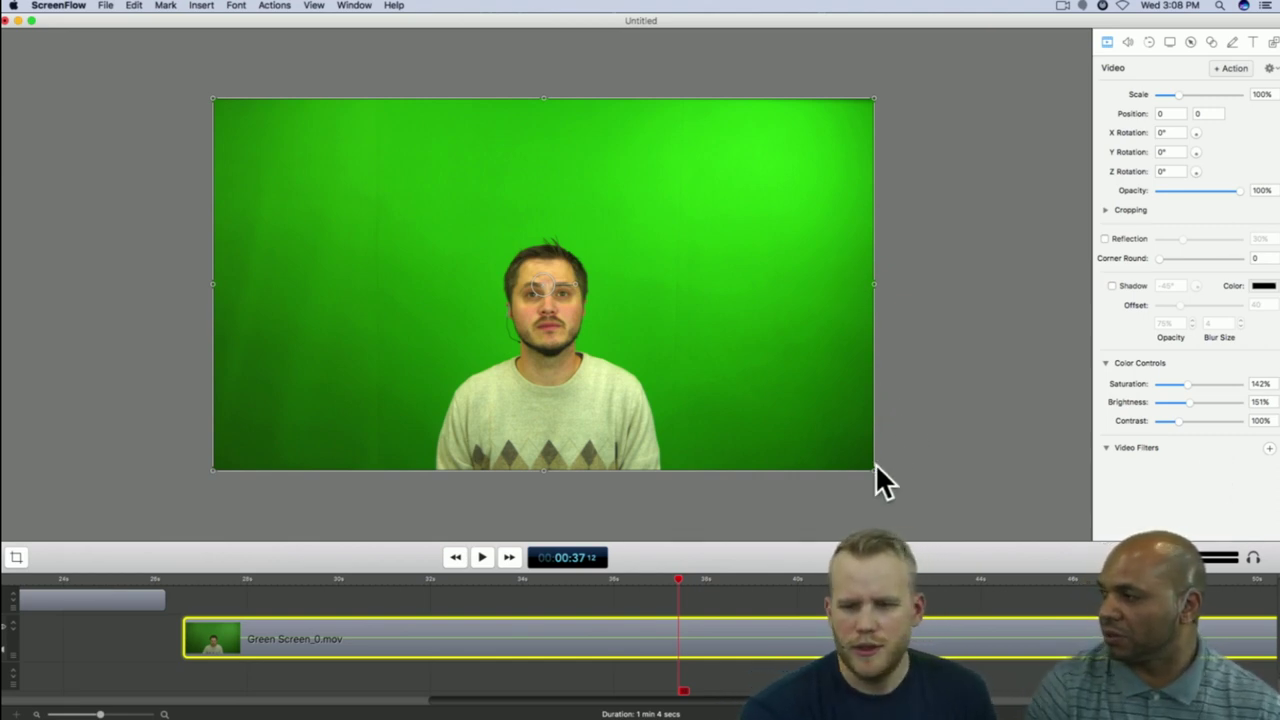
left_click_drag(873, 468, 771, 411)
left_click_drag(714, 337, 726, 286)
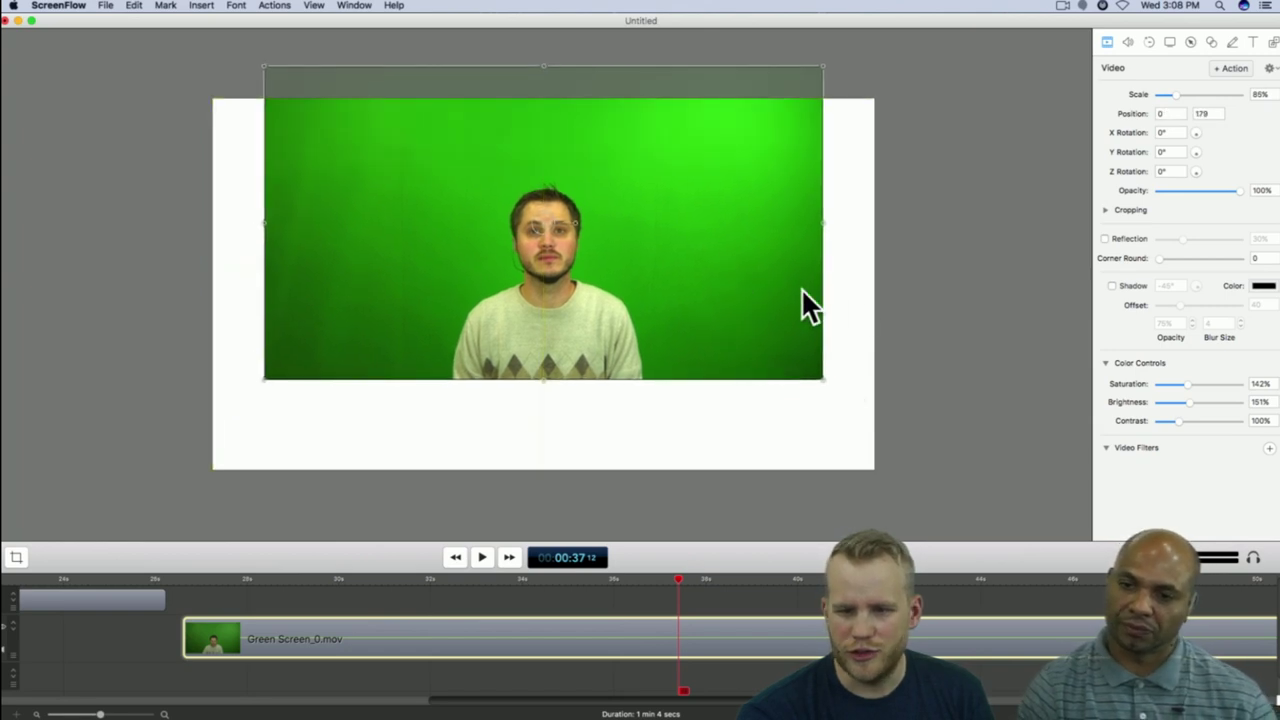
Step: Try a 30% reflection and a corner round of 77.67 on the clip, and turn the reflection back off
left_click(1105, 238)
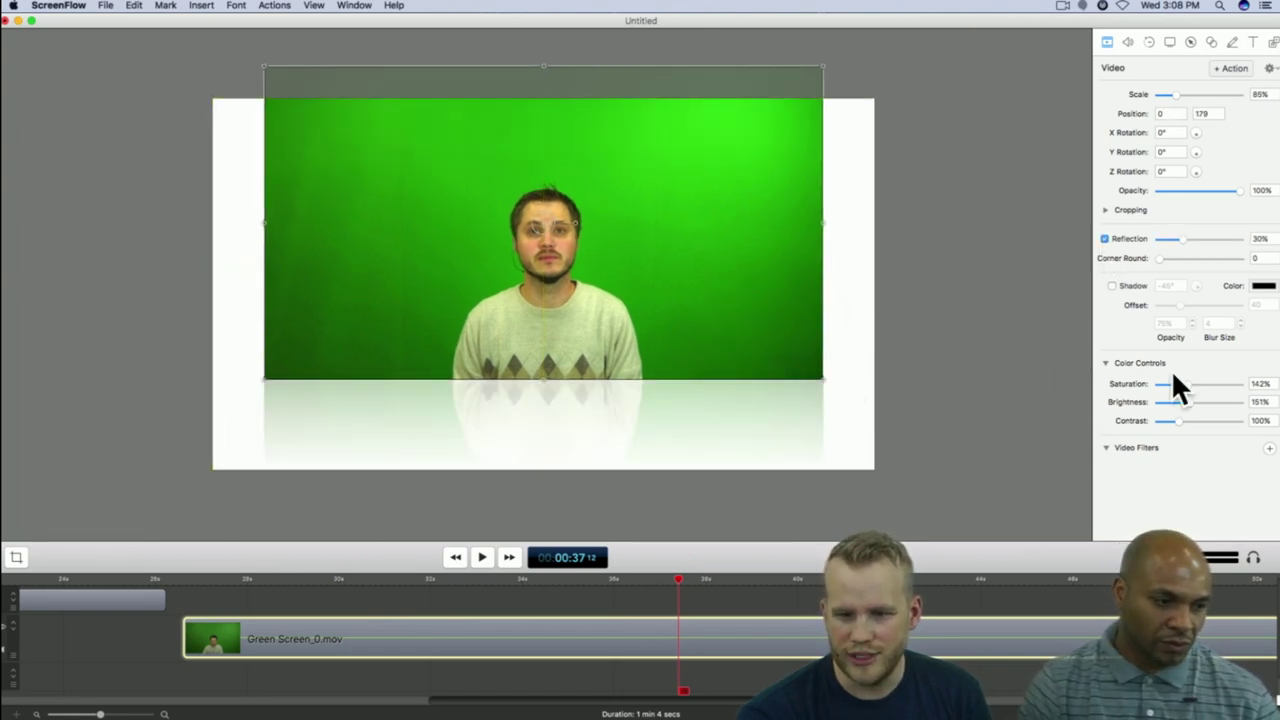
mouse_move(1158, 258)
left_mouse_down()
mouse_move(1242, 262)
mouse_move(1173, 258)
left_mouse_up()
left_click_drag(831, 259, 1011, 279)
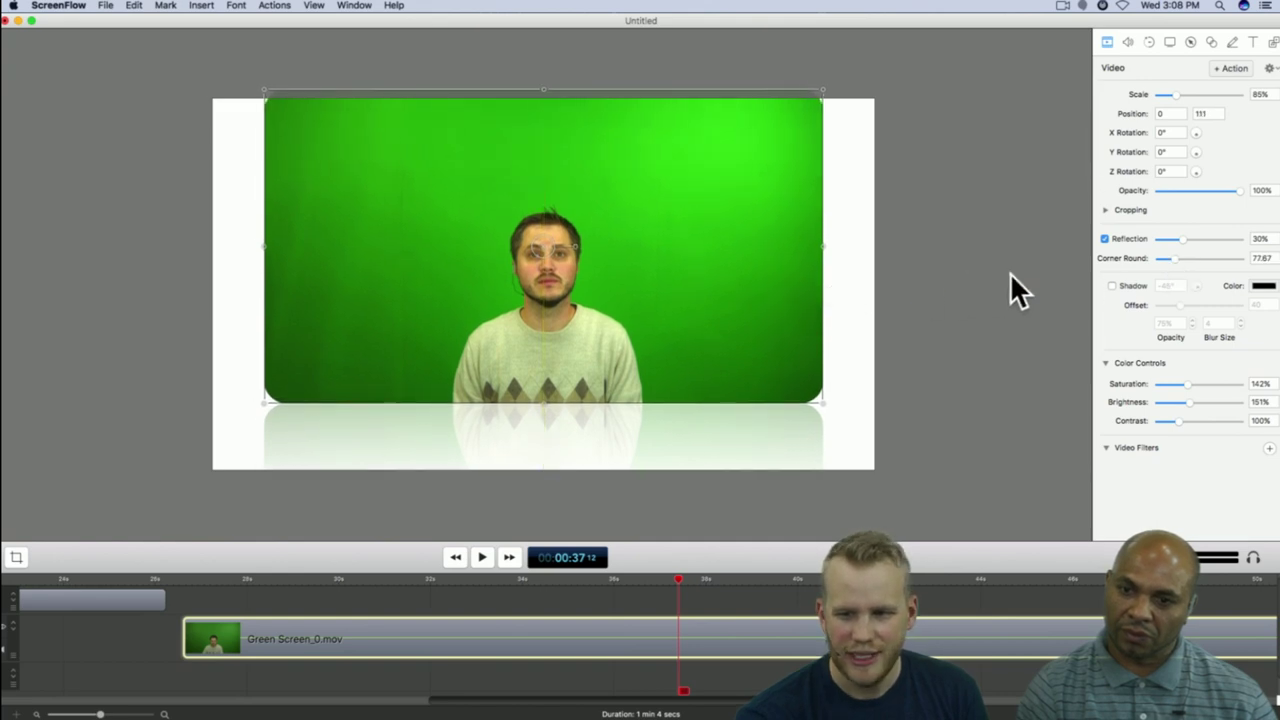
left_click(1123, 238)
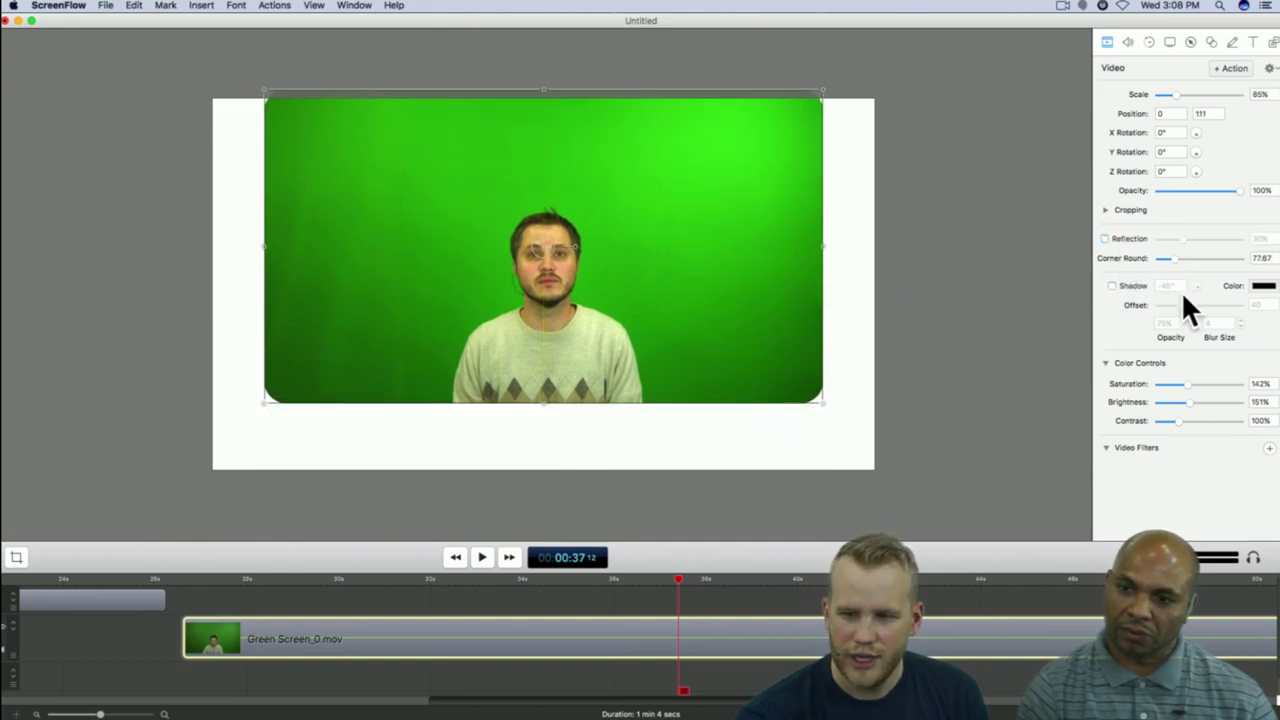
Step: Centre the clip at position 0, 0 and try corner rounding up to 400, leaving it at about 357
left_click_drag(1172, 258, 1230, 258)
left_click_drag(800, 305, 726, 340)
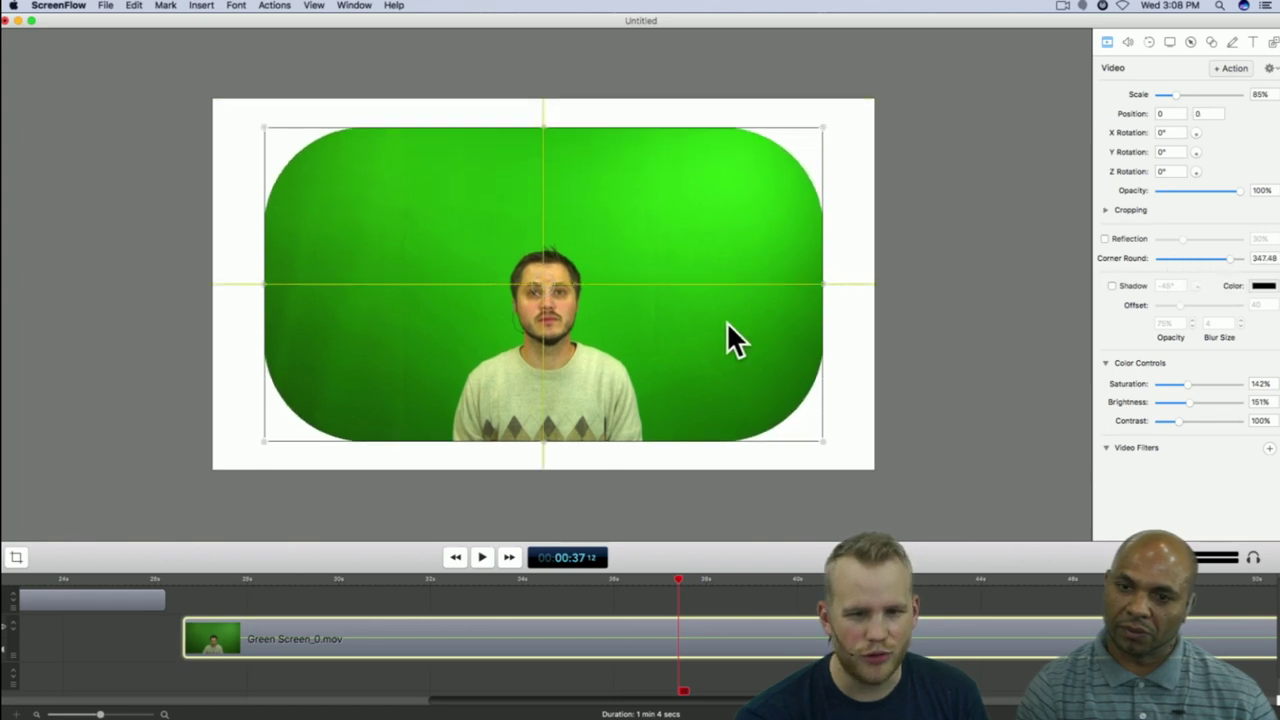
left_click_drag(1237, 262, 1270, 264)
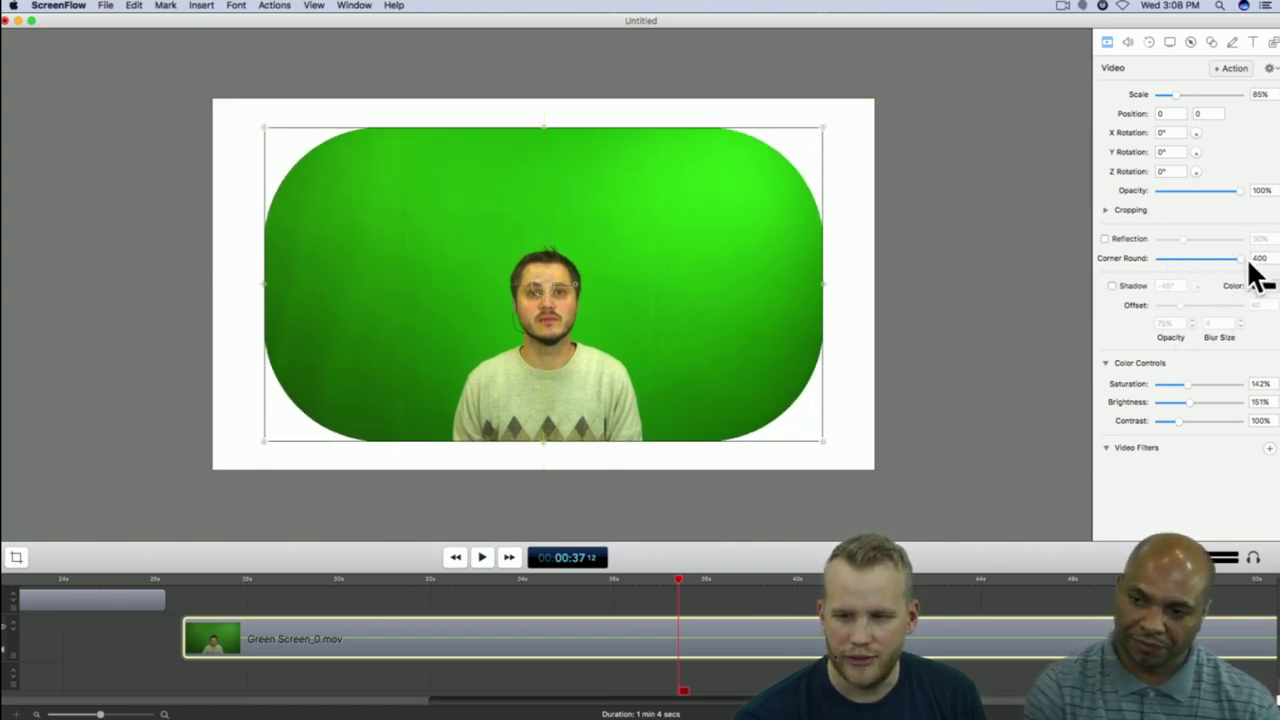
mouse_move(1231, 258)
left_mouse_down()
mouse_move(1260, 257)
mouse_move(1134, 251)
mouse_move(1255, 258)
mouse_move(1201, 258)
mouse_move(1242, 260)
left_mouse_up()
Step: Try a reflection and a shadow on the rounded clip, turn both off and reset the corner rounding to 0
left_click(1105, 238)
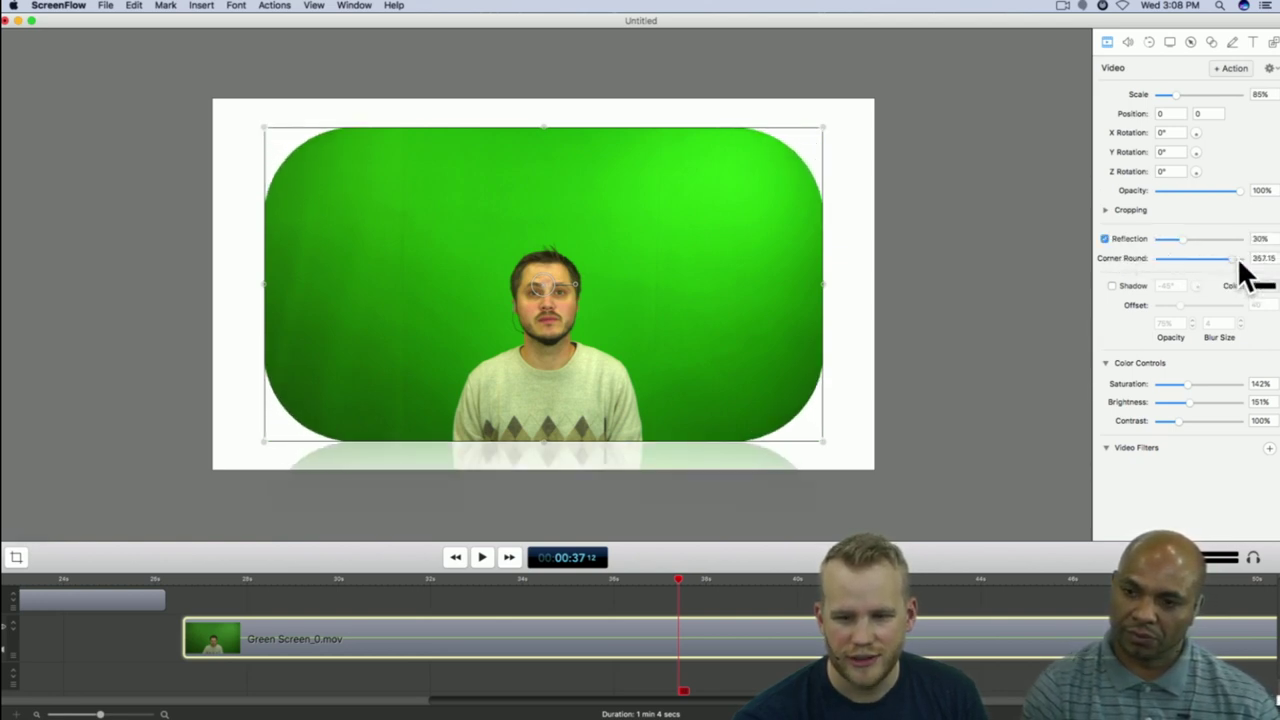
left_click(1123, 282)
mouse_move(1236, 259)
left_mouse_down()
mouse_move(1184, 259)
mouse_move(1225, 258)
left_mouse_up()
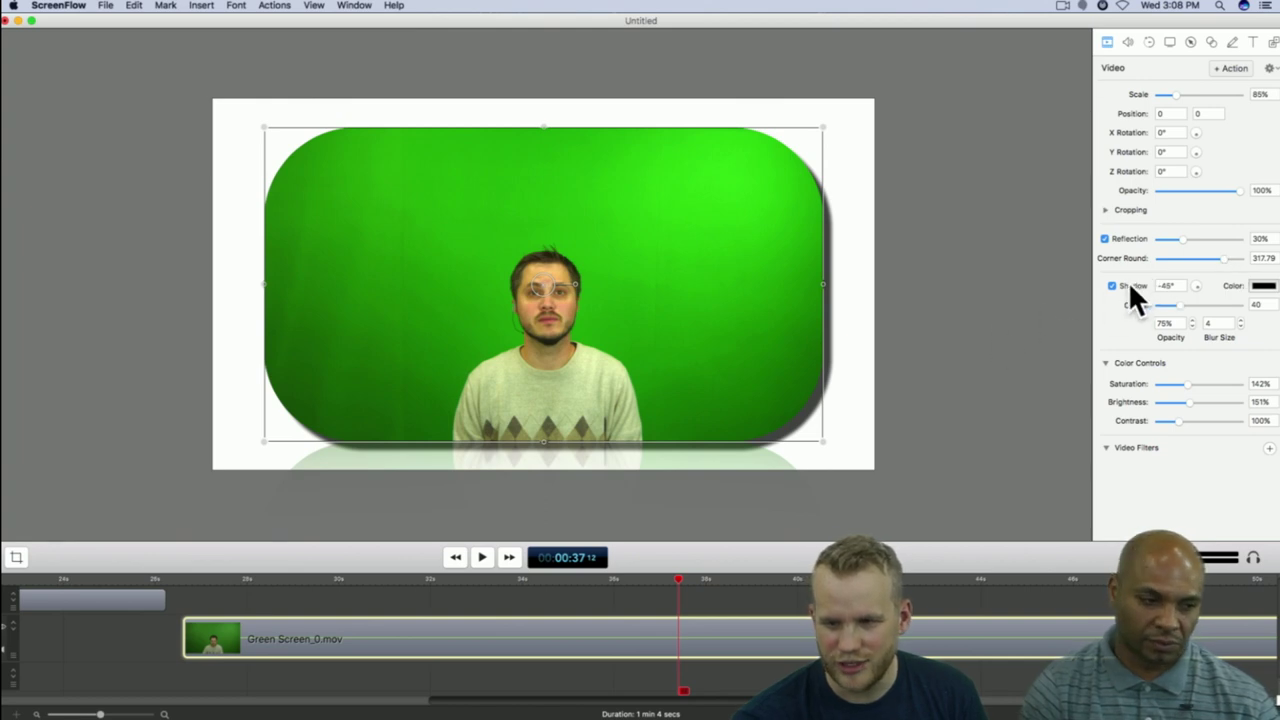
left_click(1113, 285)
left_click(1117, 238)
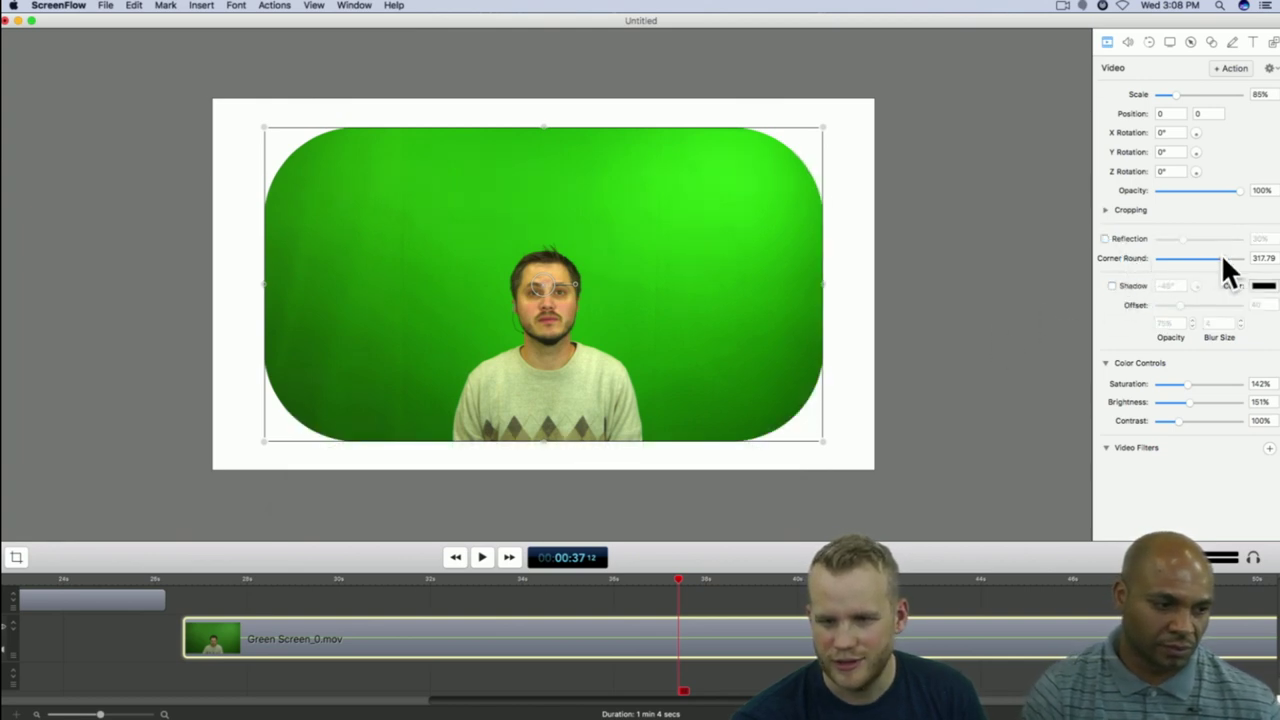
left_click_drag(1222, 258, 1083, 258)
left_click(1090, 329)
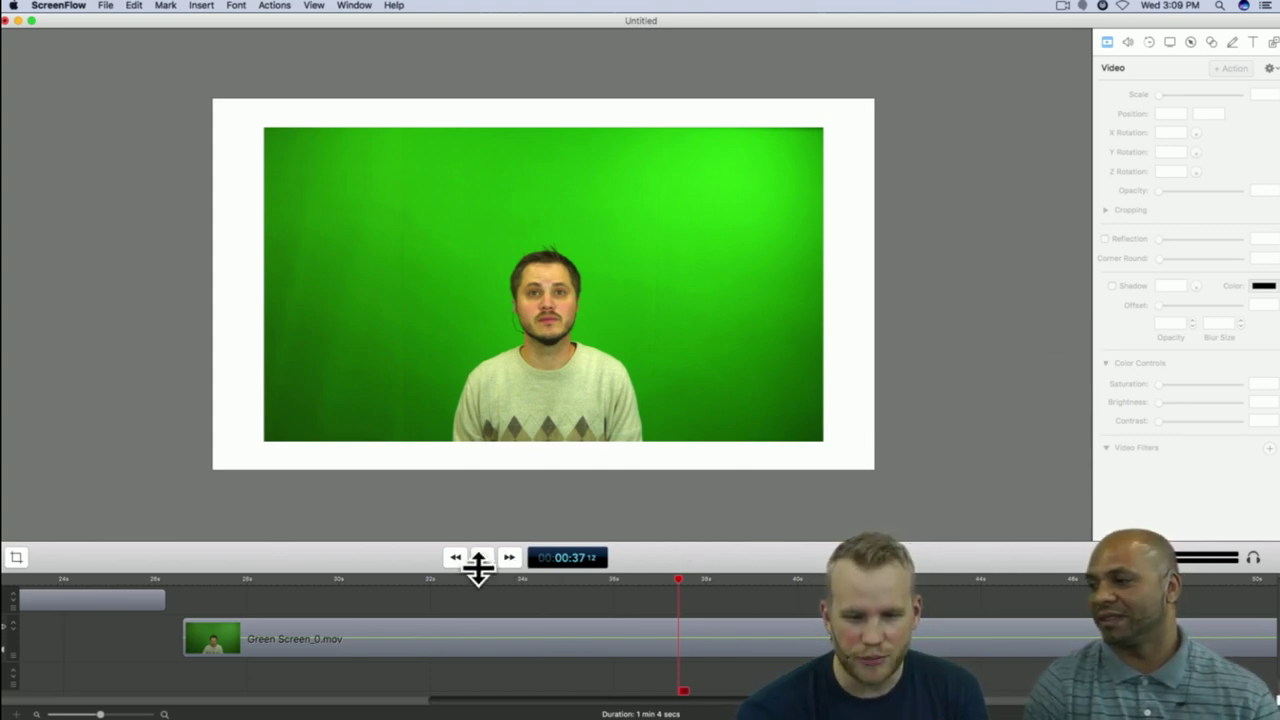
Step: Add a lengthened video action to the green screen clip that scales it to 31% at position -509, 287
left_click(562, 631)
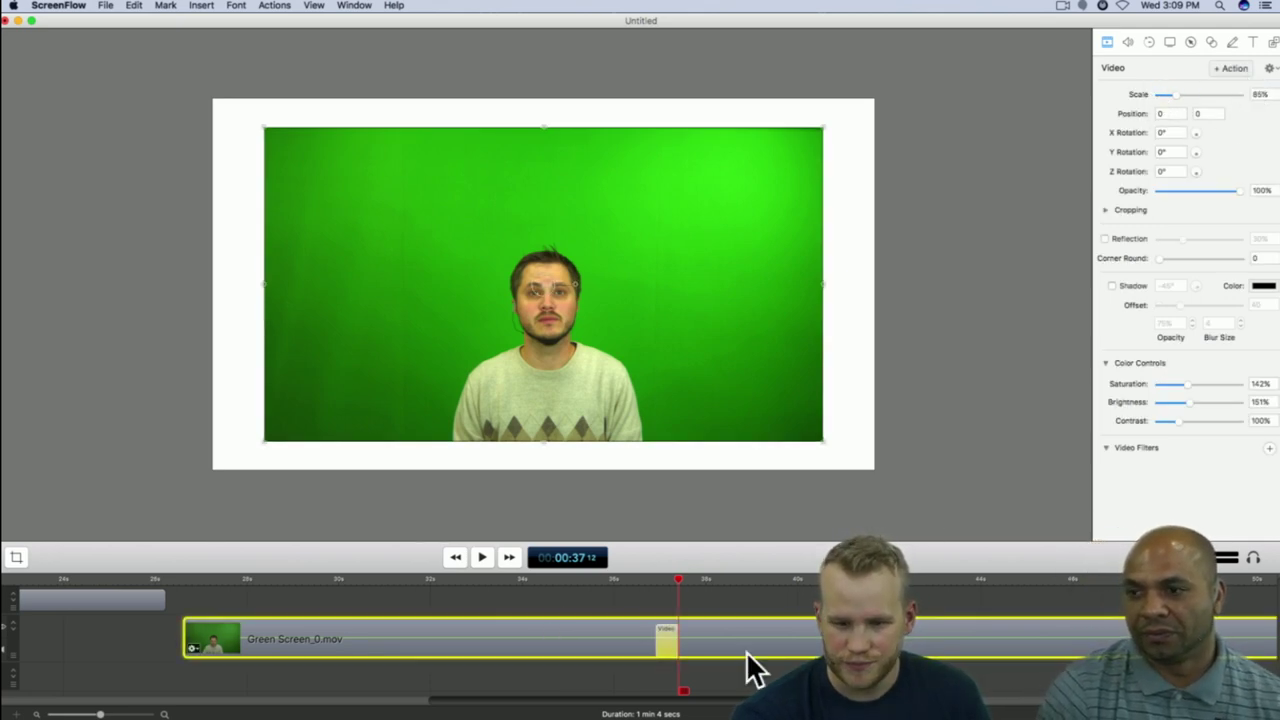
left_click_drag(825, 442, 463, 253)
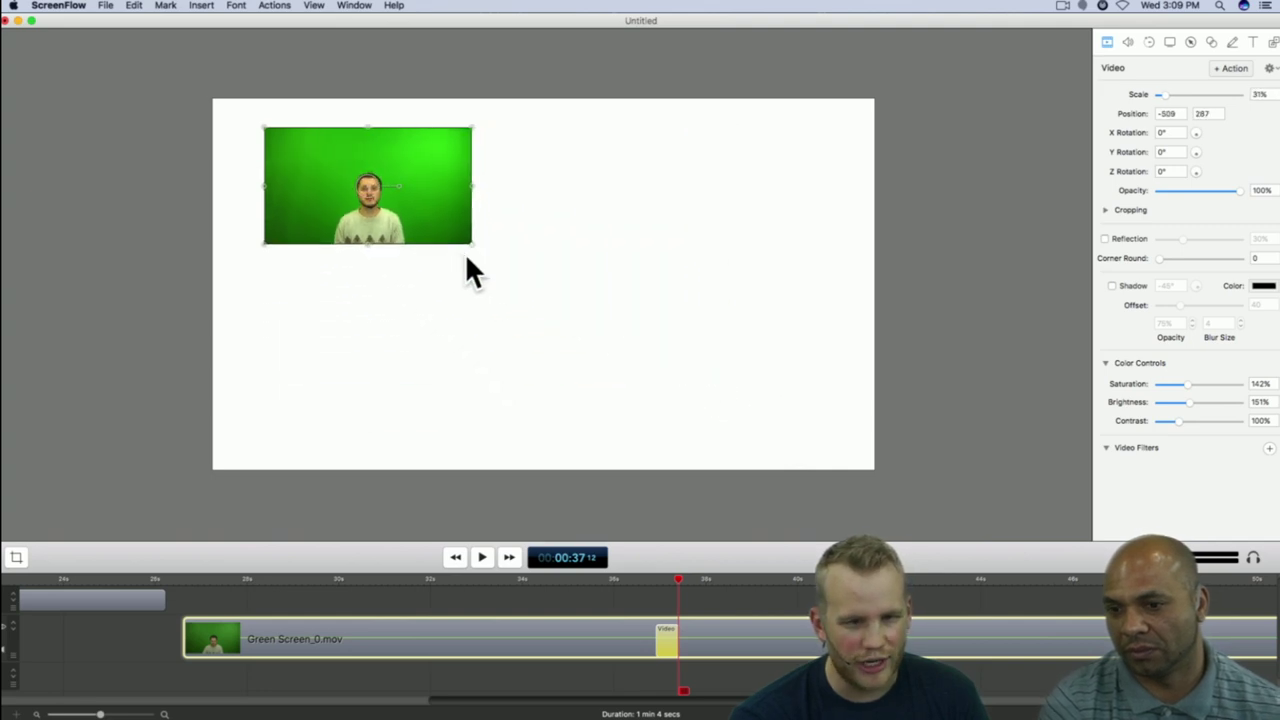
left_click_drag(652, 630, 789, 640)
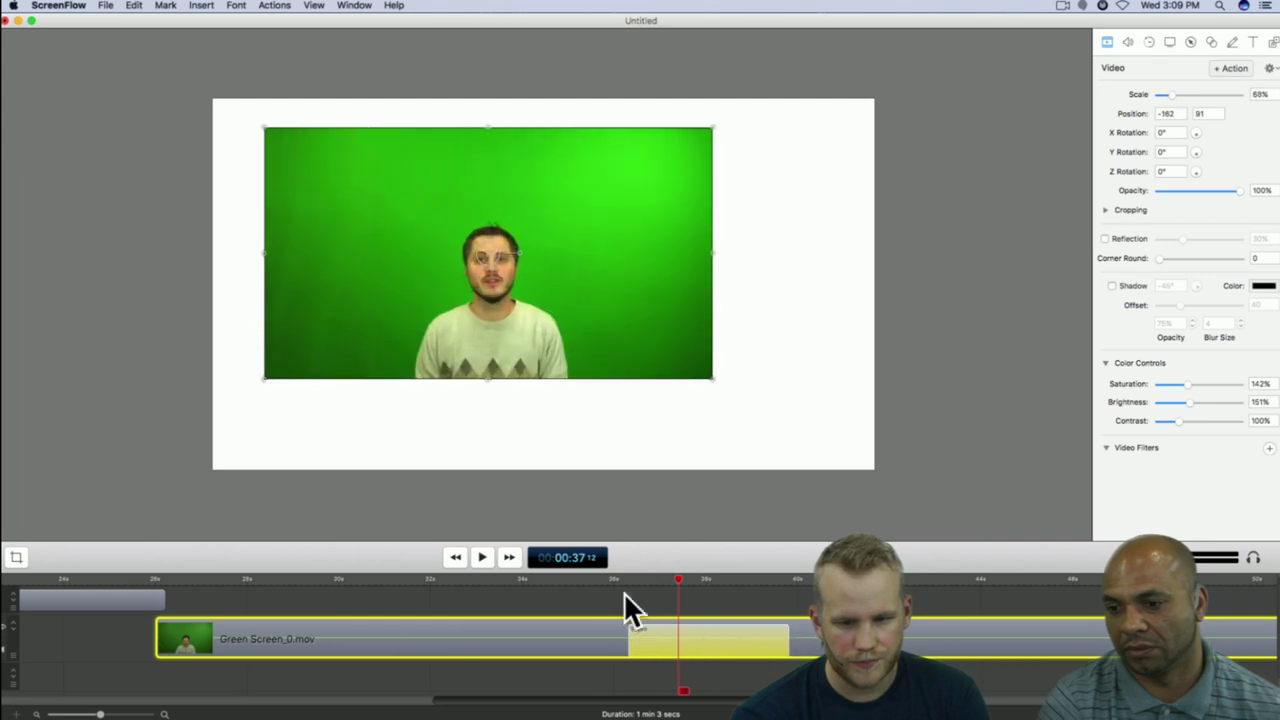
Step: Play back the shrinking video action twice, starting just before it on the timeline
left_click(595, 578)
key("space")
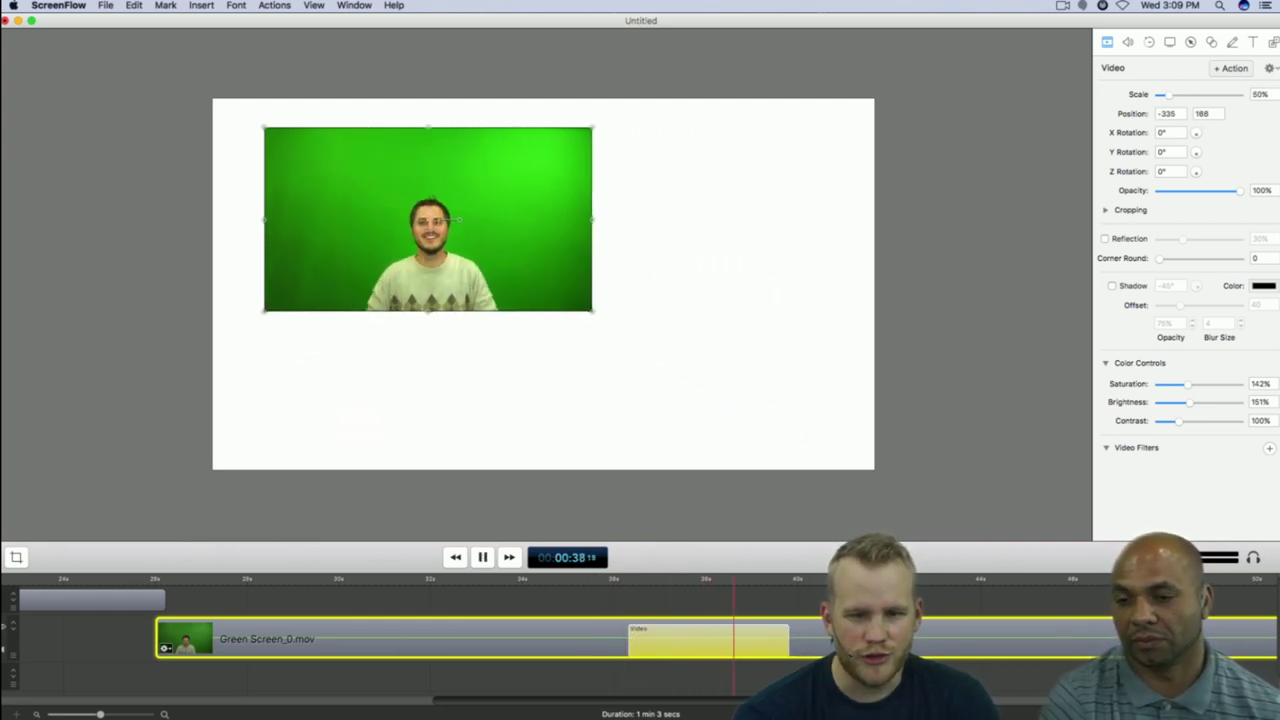
key("space")
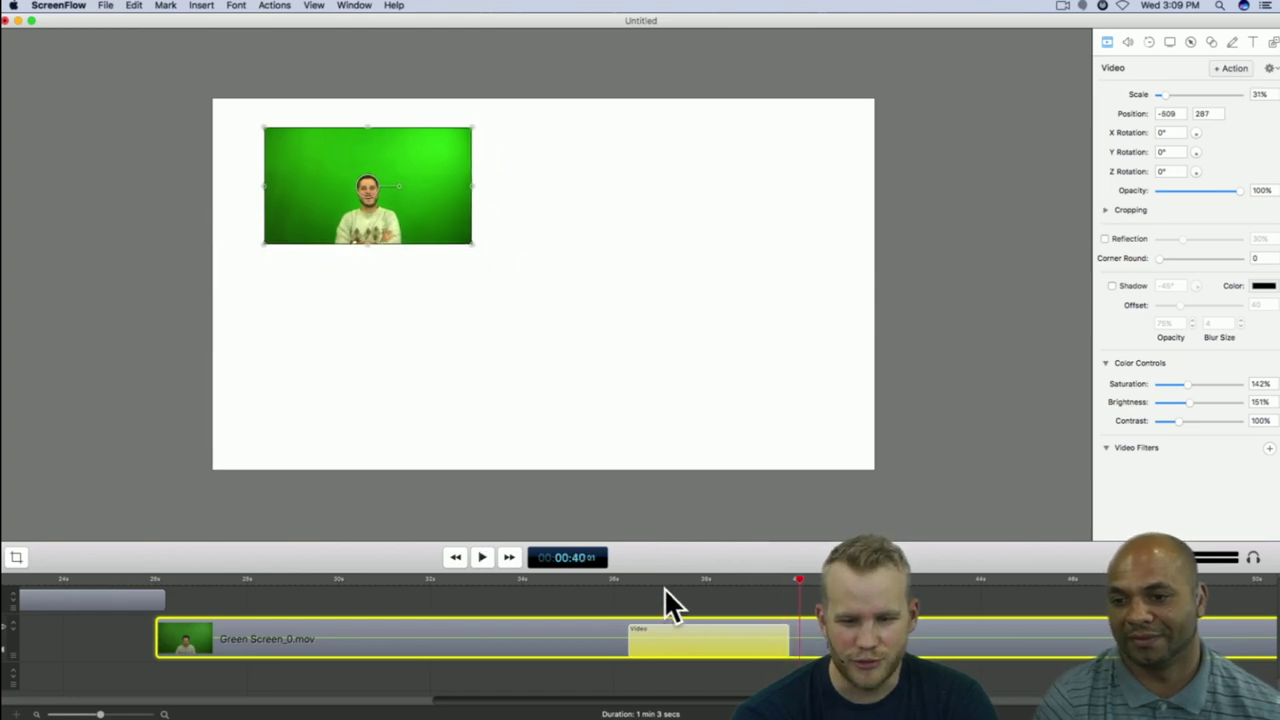
left_click(619, 578)
key("space")
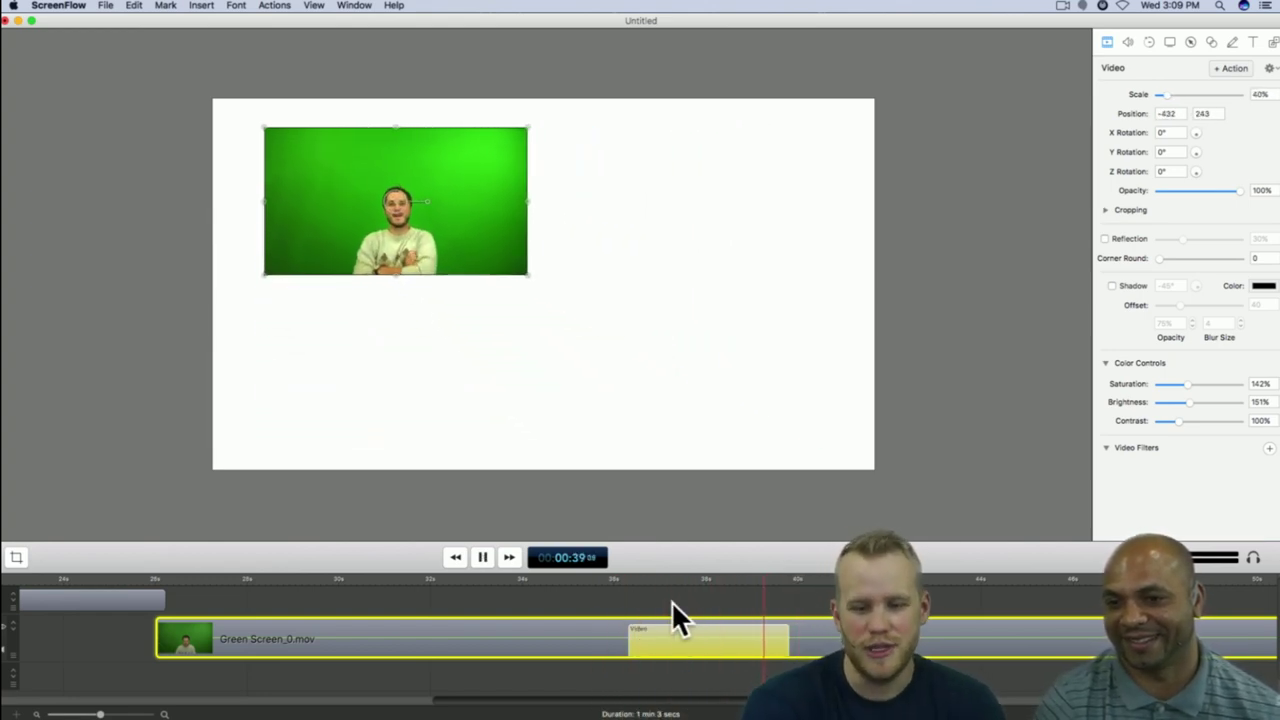
key("space")
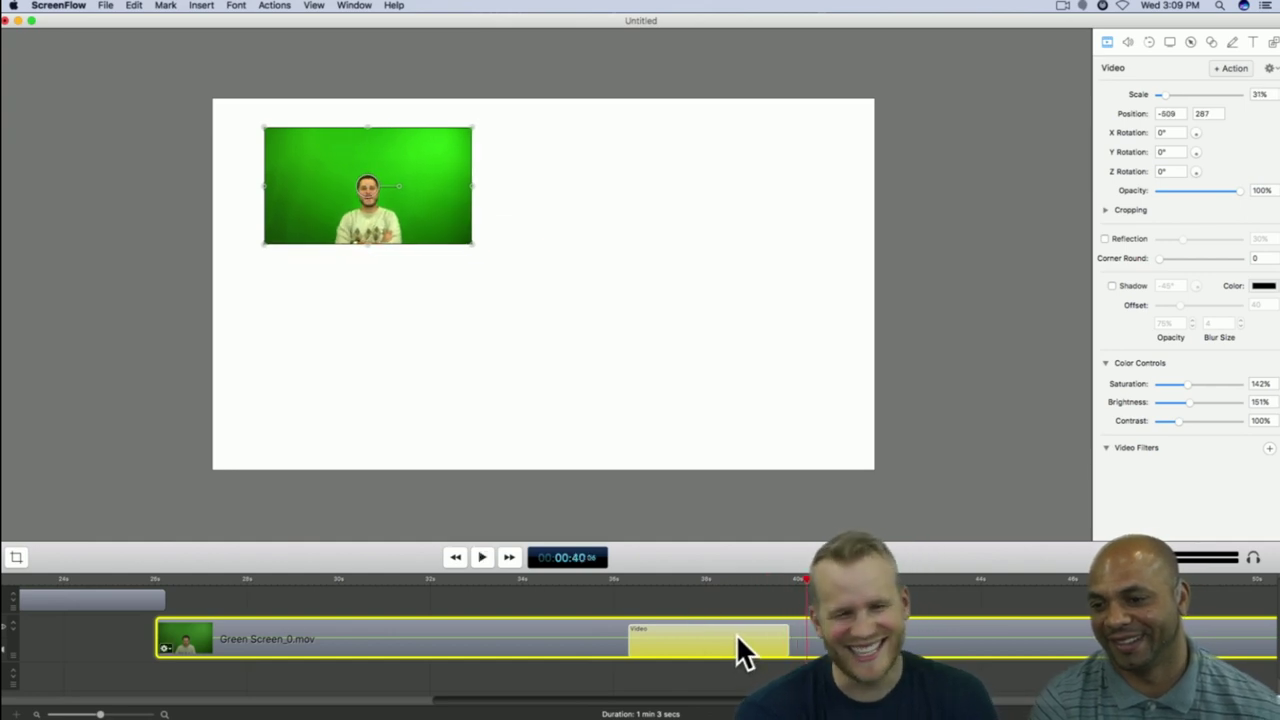
Step: Try the None curve type on the video action and play it back from before the action
right_click(738, 637)
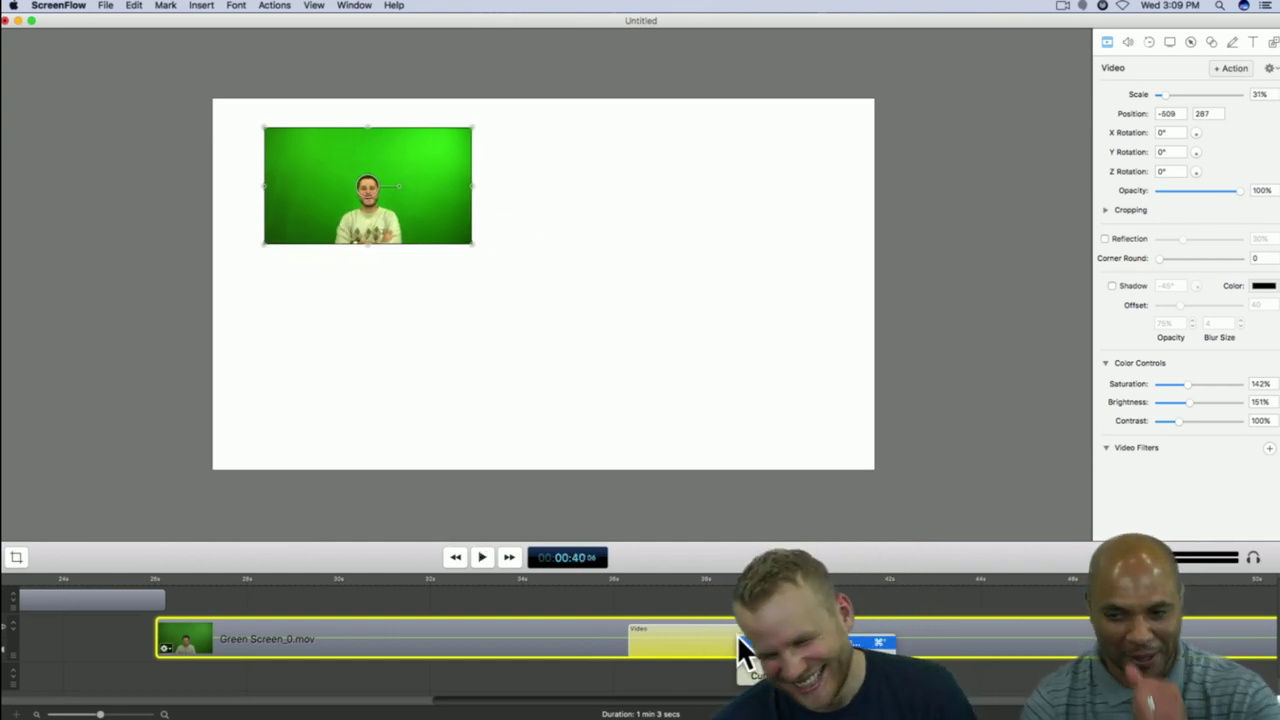
mouse_move(748, 673)
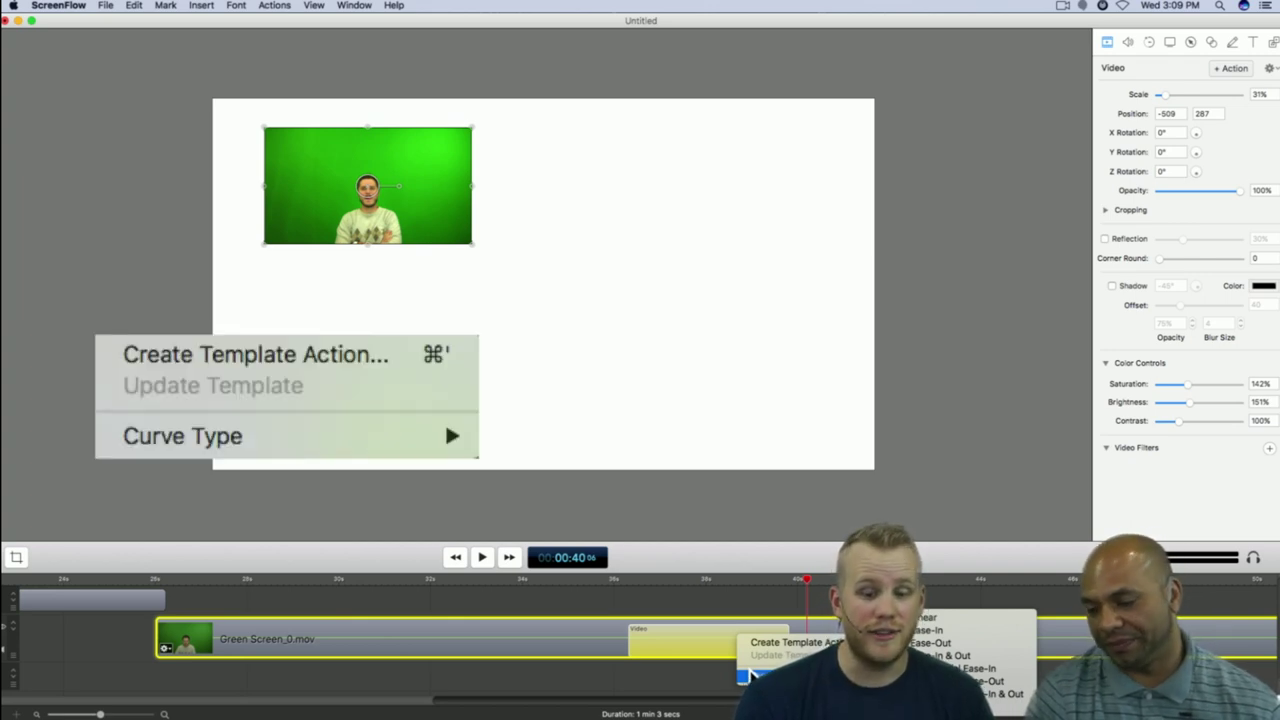
left_click(707, 664)
right_click(697, 645)
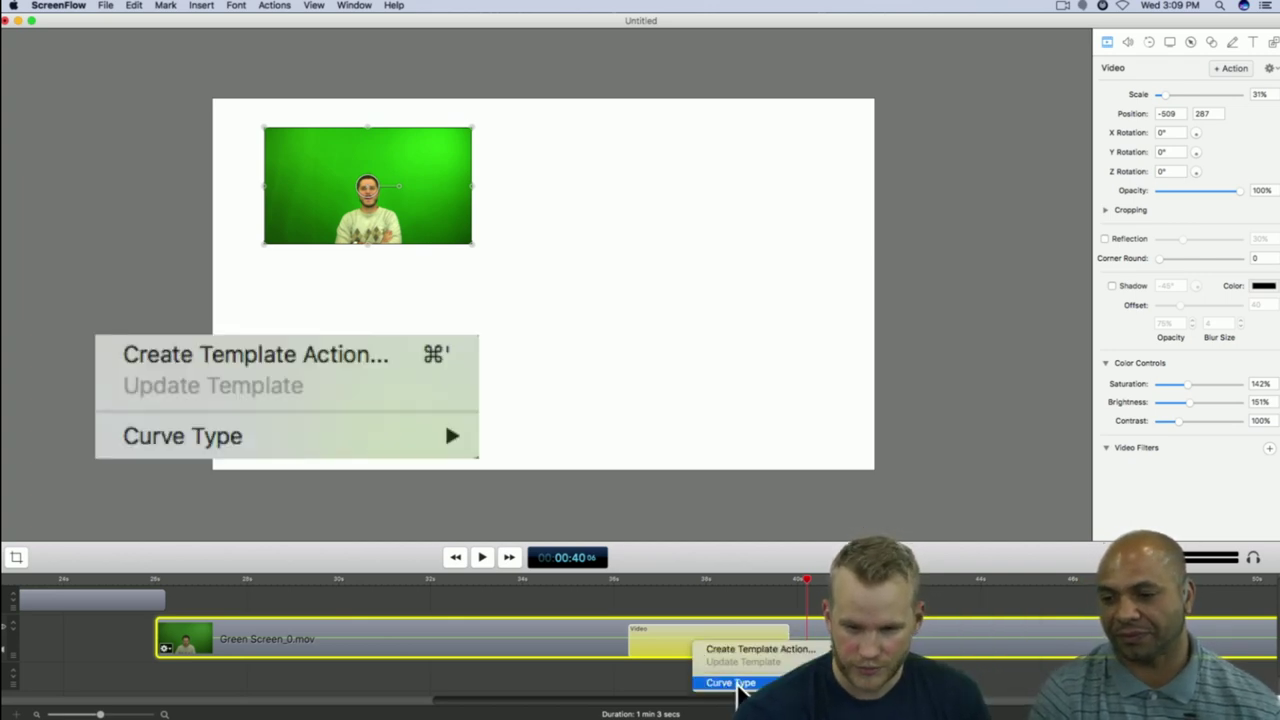
mouse_move(738, 684)
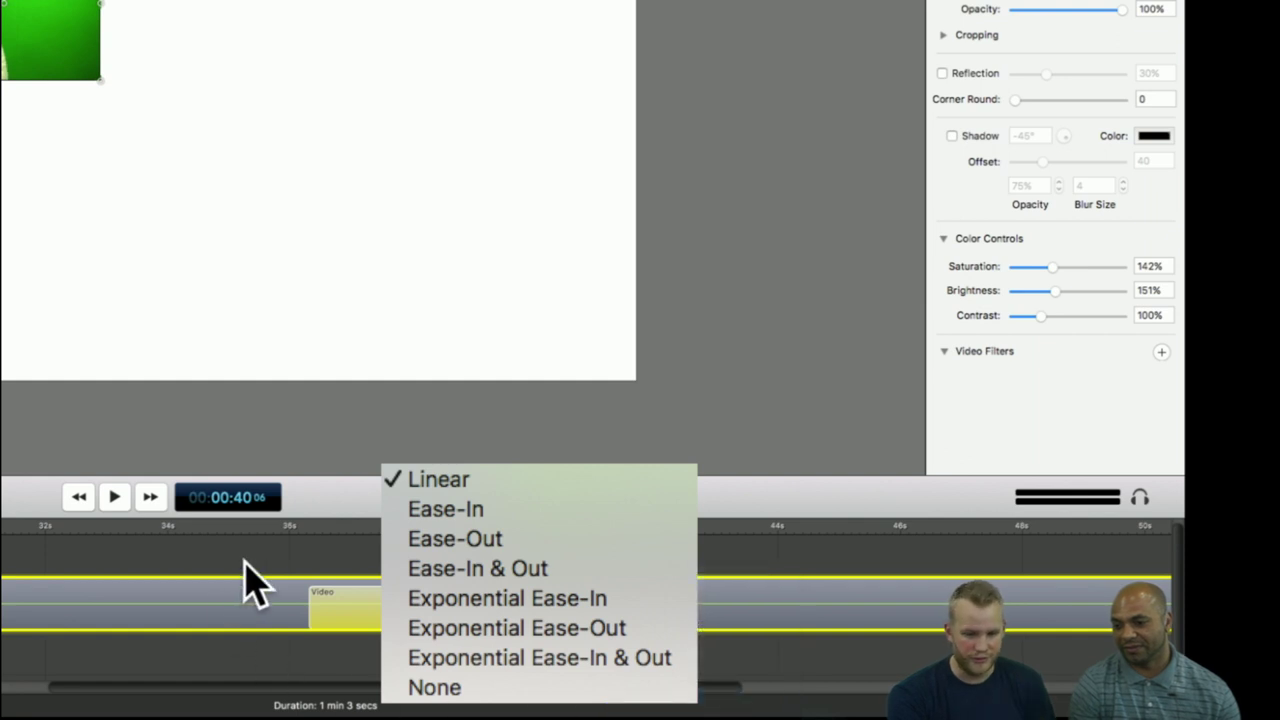
left_click(249, 528)
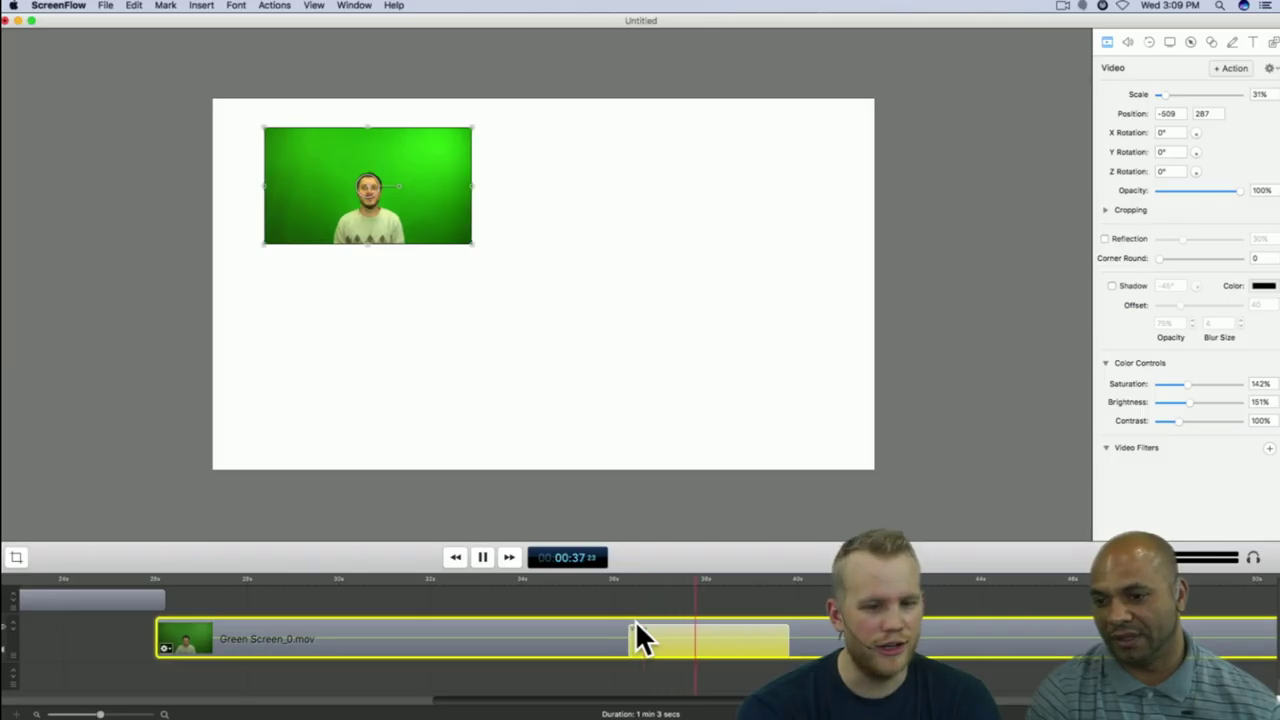
left_click(610, 580)
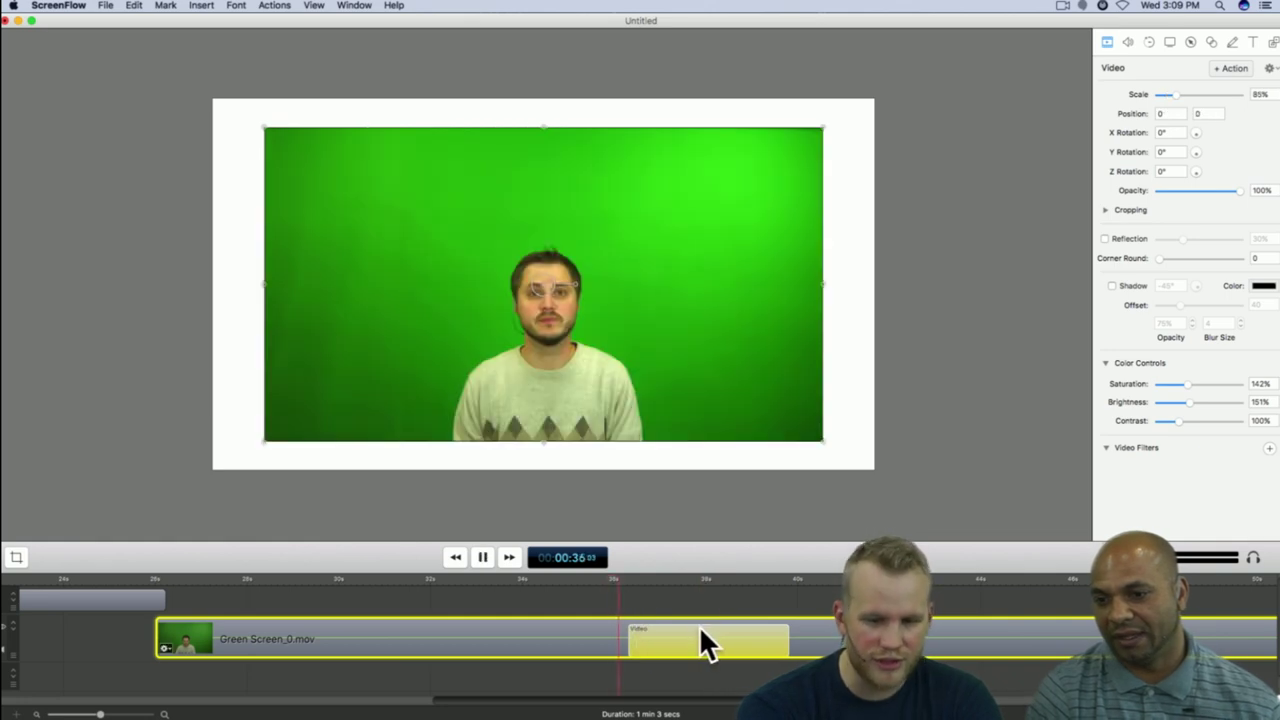
Step: Try the Ease-In curve type on the video action and play the action back twice
right_click(700, 630)
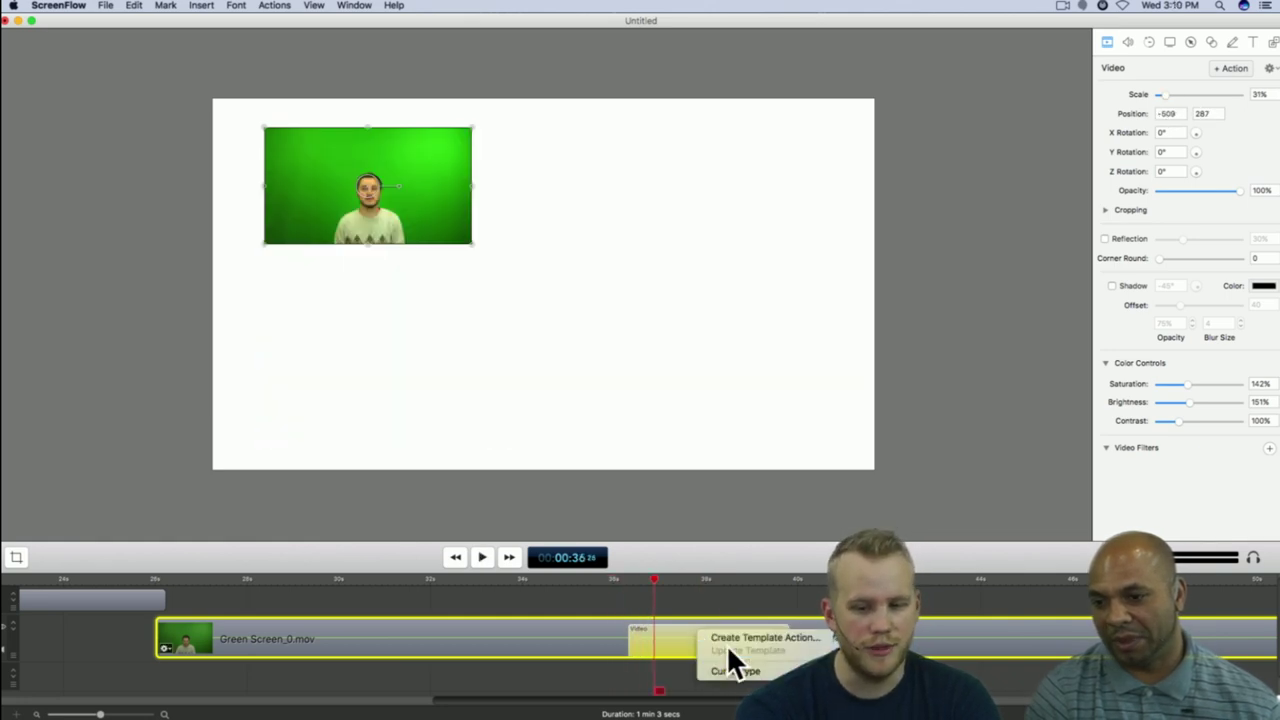
mouse_move(752, 675)
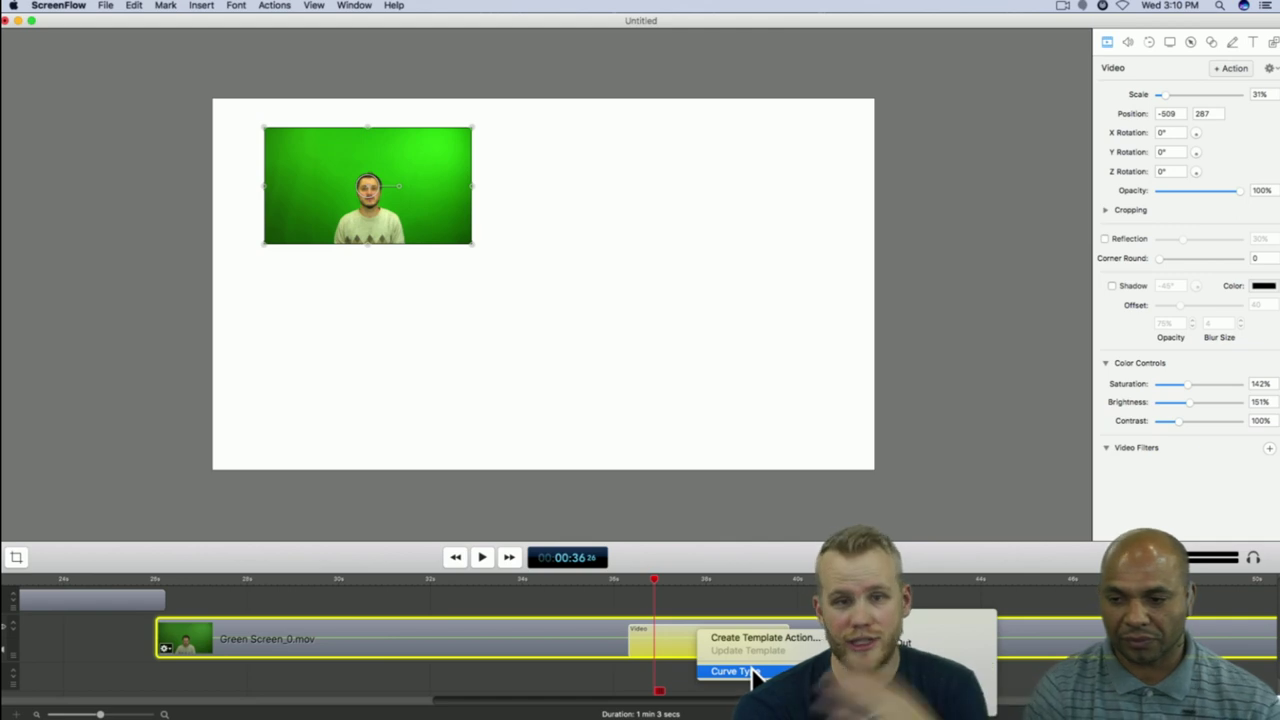
left_click(912, 645)
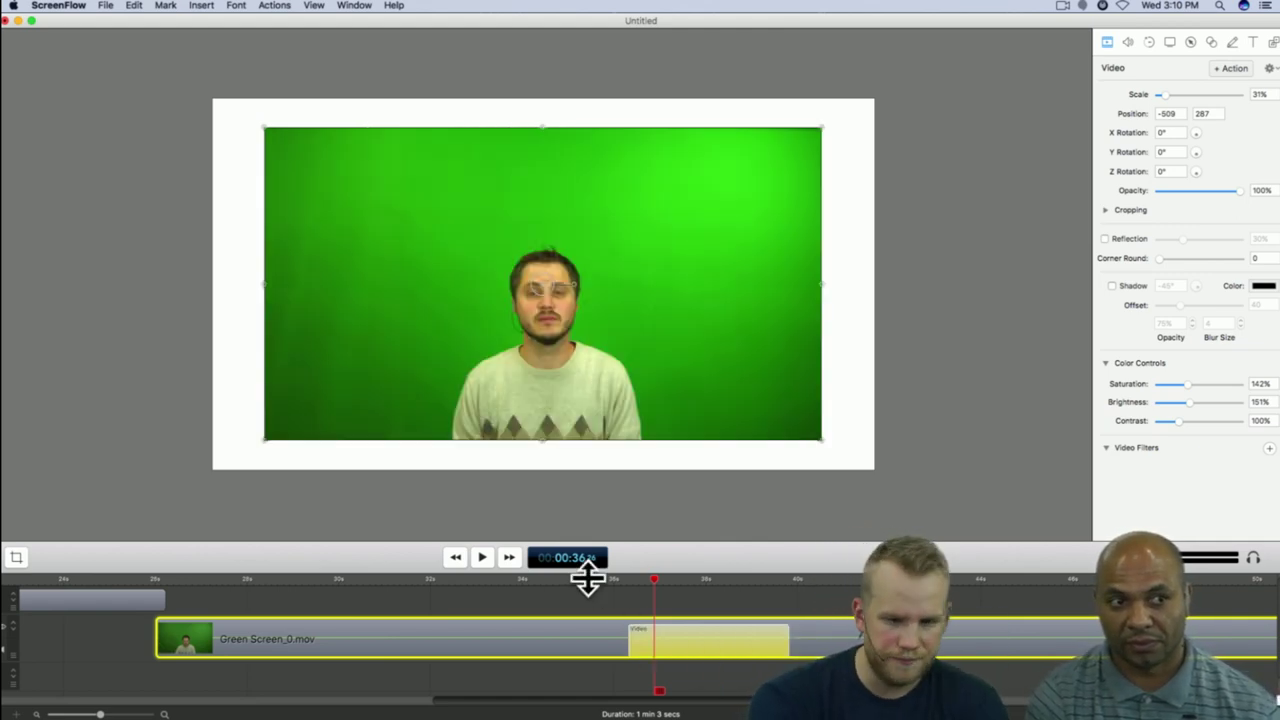
left_click(595, 579)
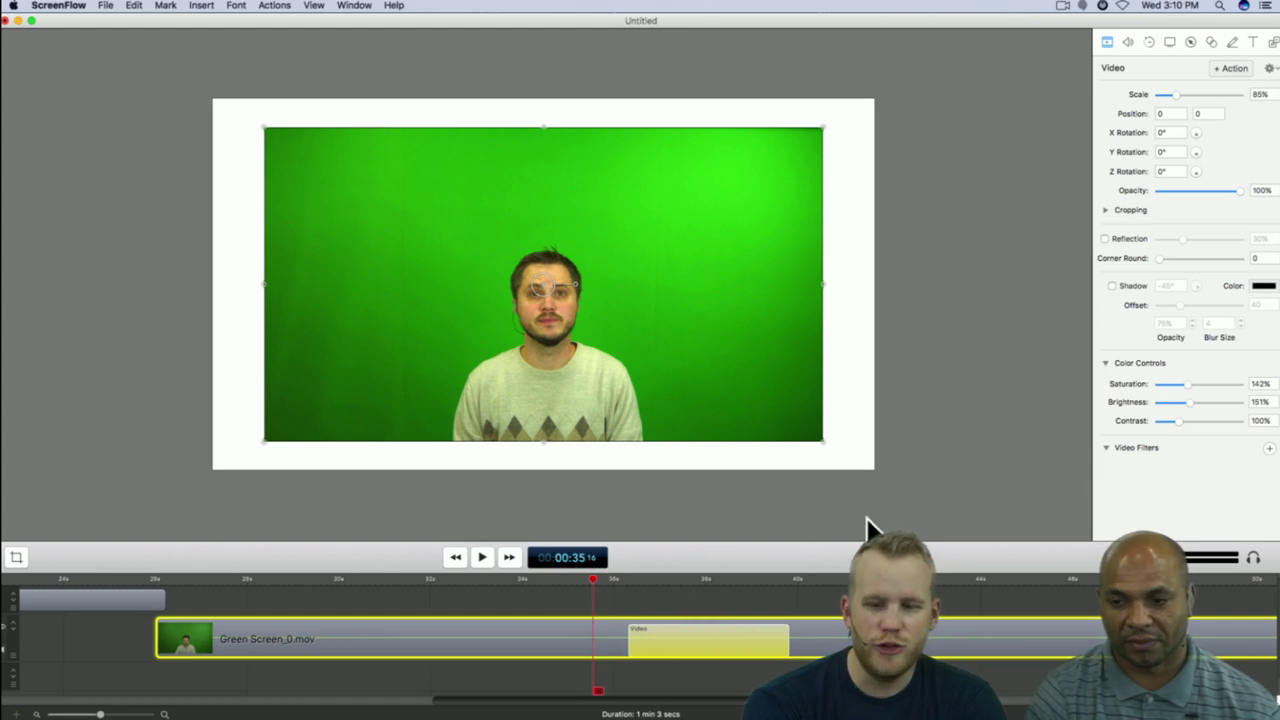
key("space")
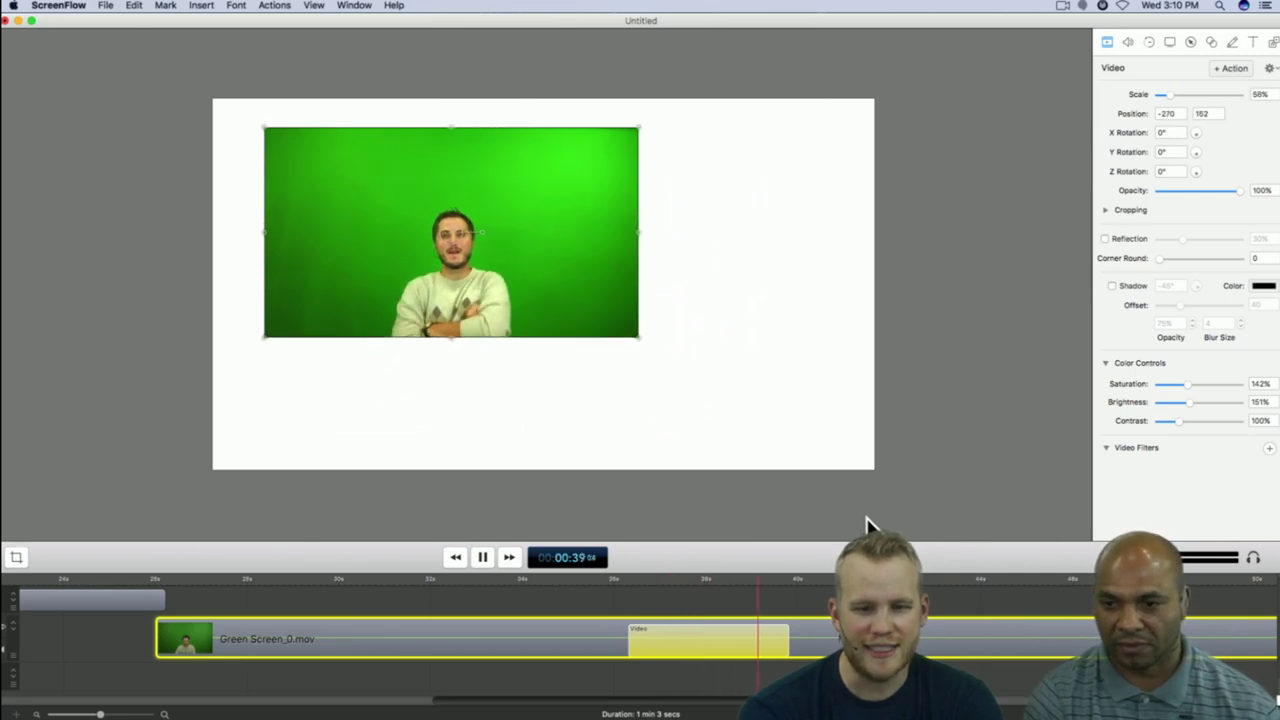
left_click(611, 576)
key("space")
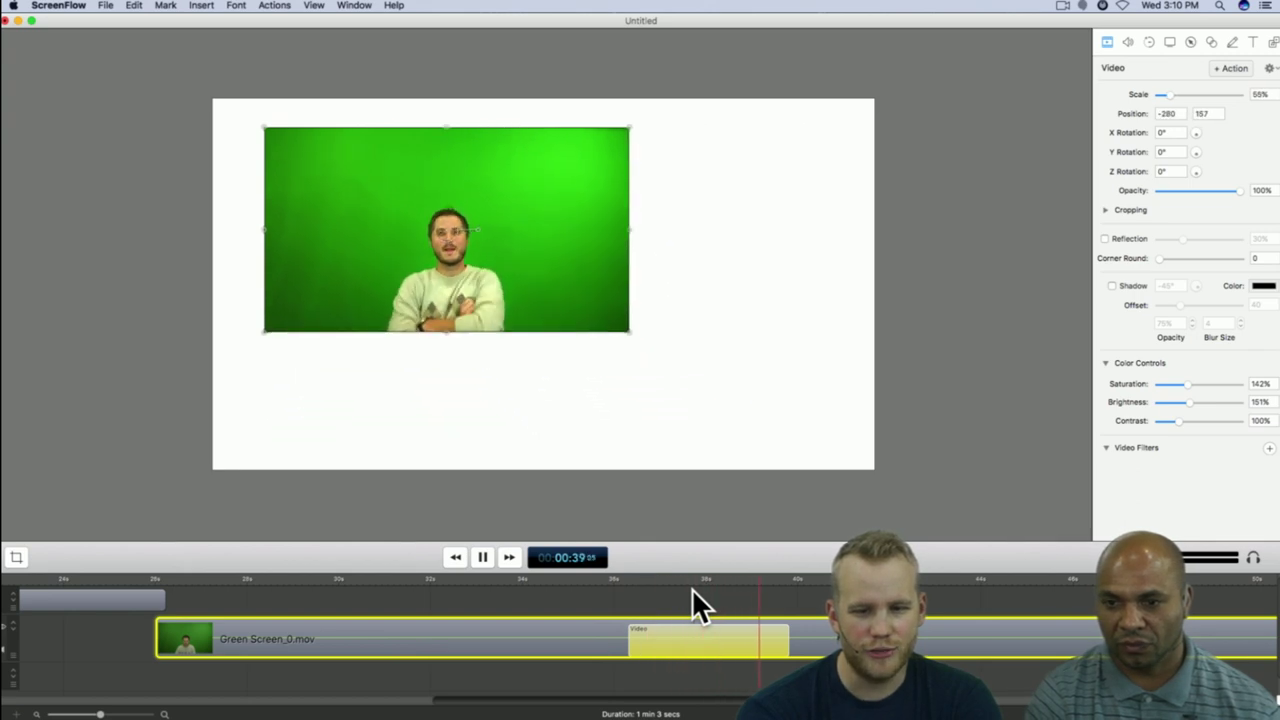
Step: Set the video action's curve type to Ease-Out and play the action back twice
right_click(697, 636)
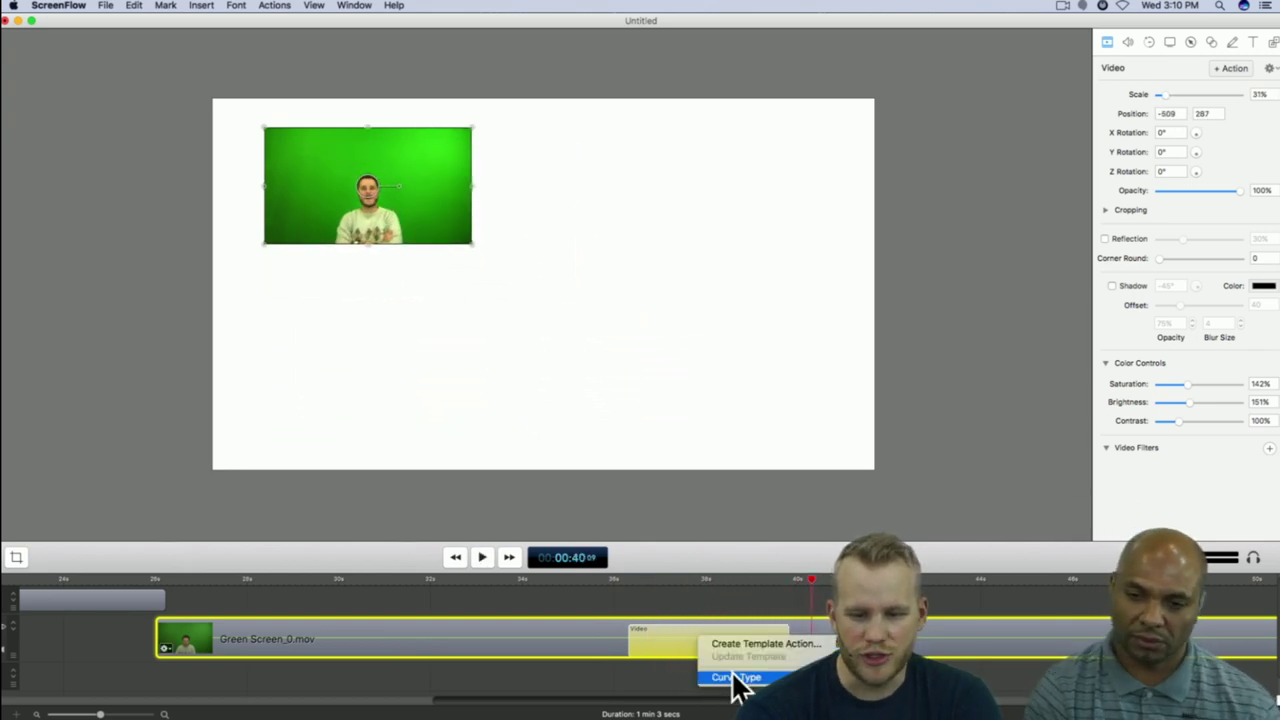
mouse_move(740, 682)
left_click(930, 648)
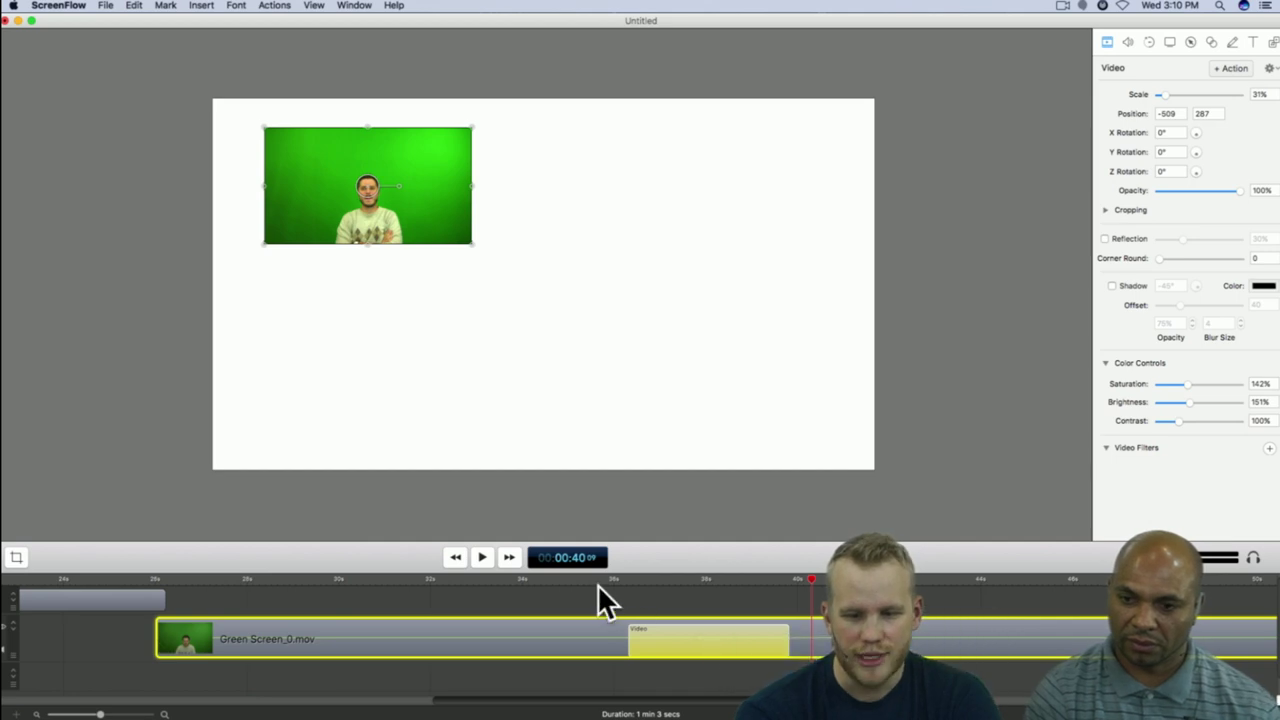
left_click(597, 584)
key("space")
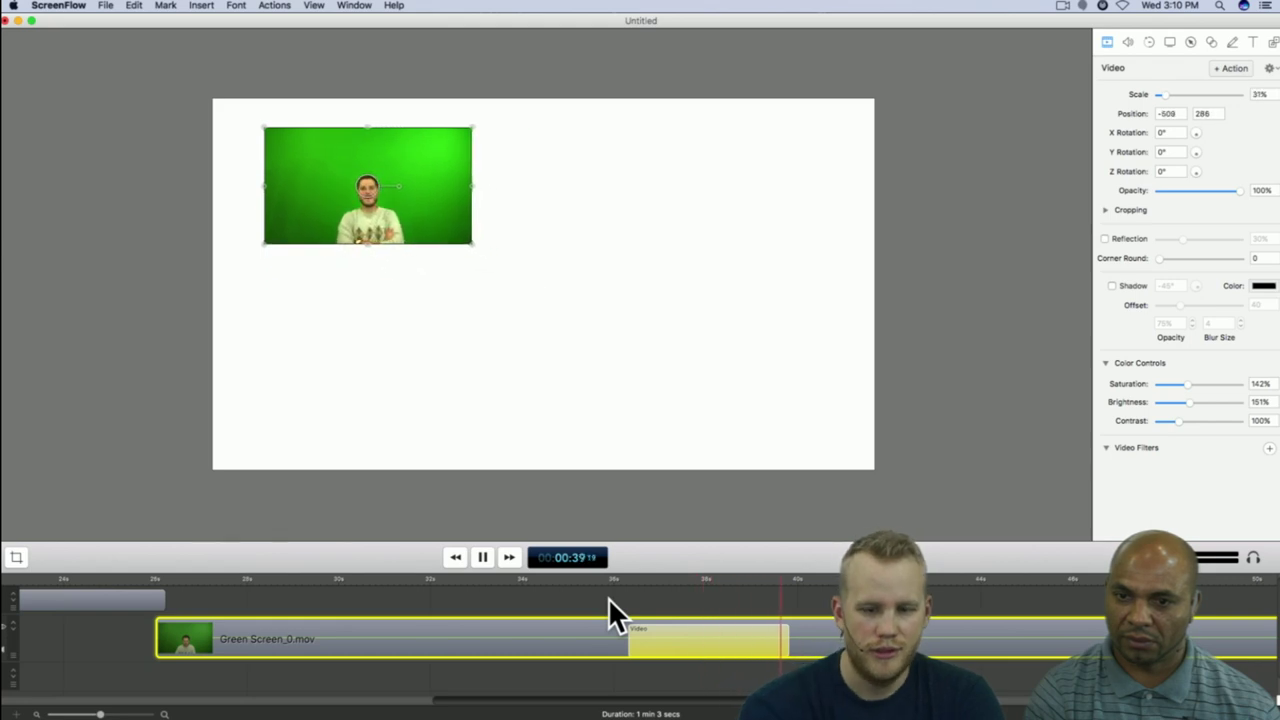
key("space")
left_click(610, 584)
key("space")
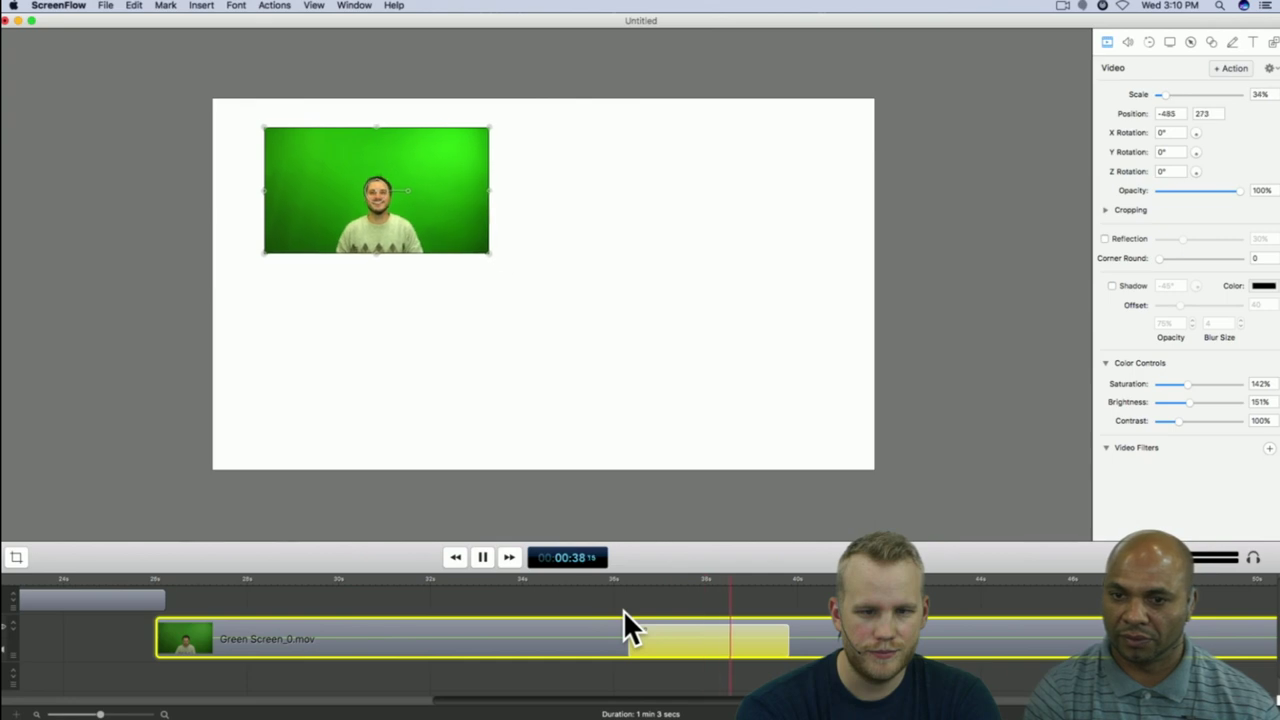
Step: Set the video action's curve type to Ease-In & Out and play the action back twice
key("space")
right_click(727, 635)
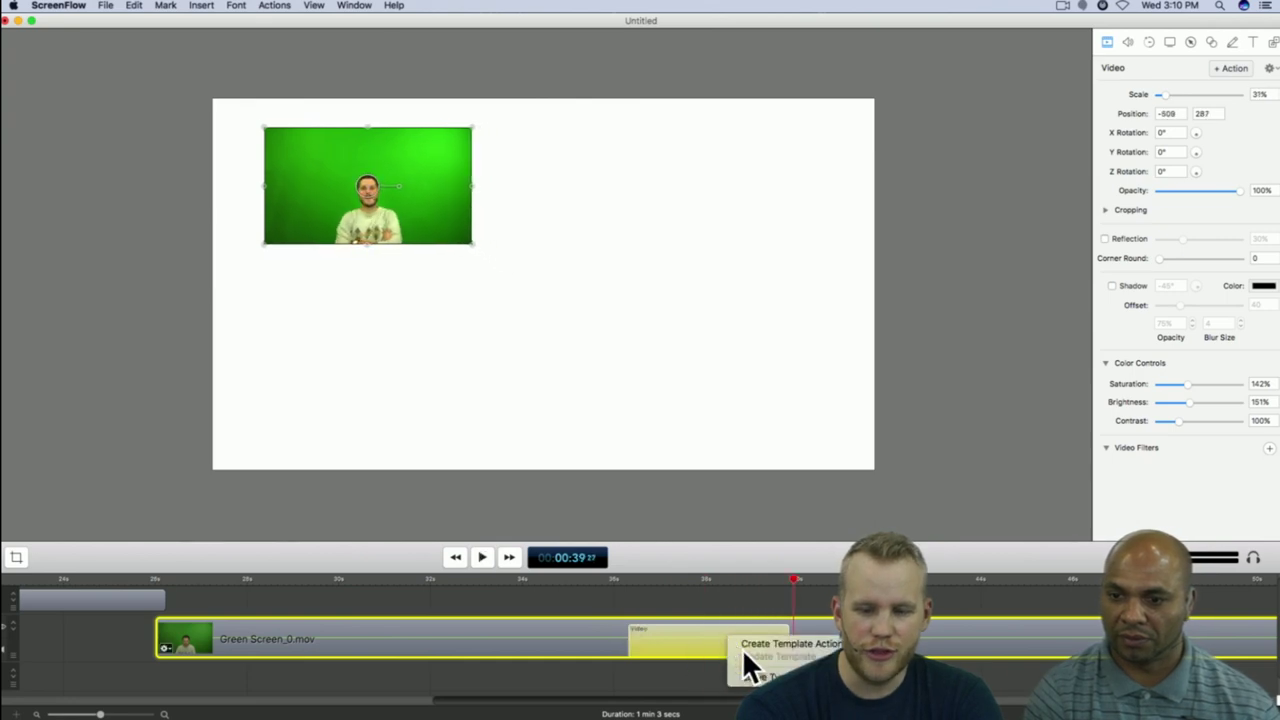
mouse_move(752, 677)
left_click(953, 657)
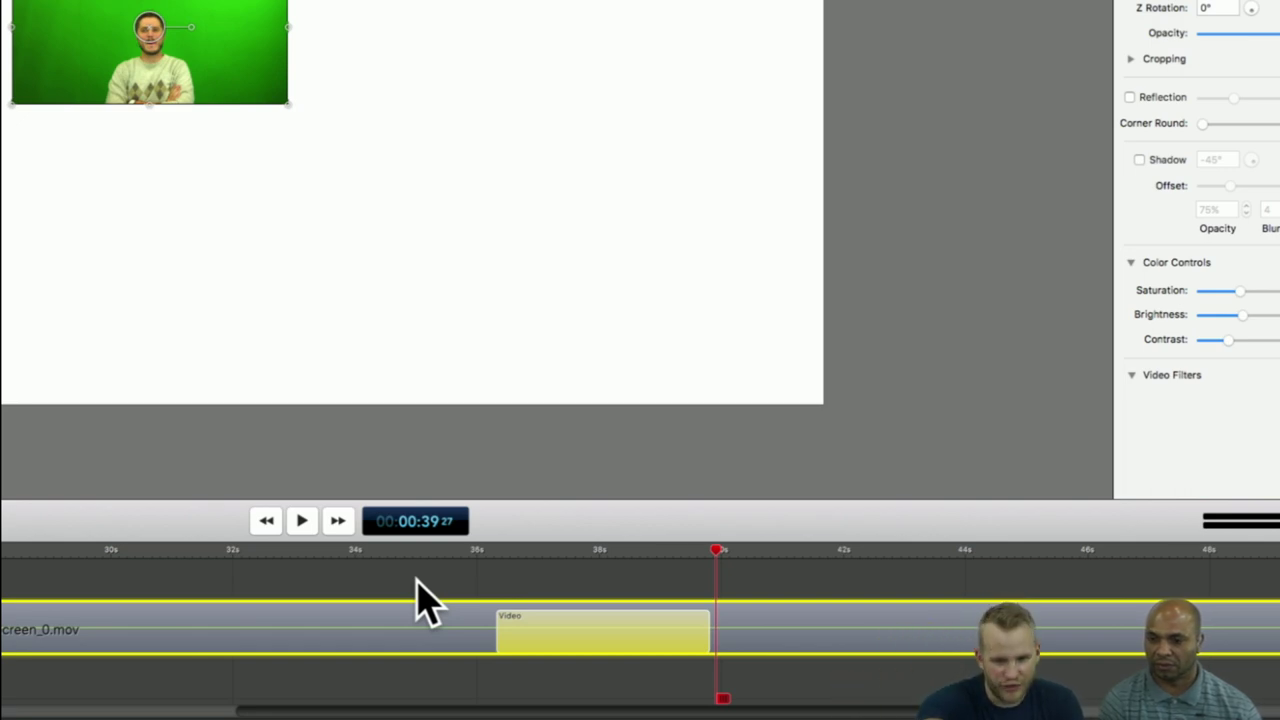
left_click(423, 560)
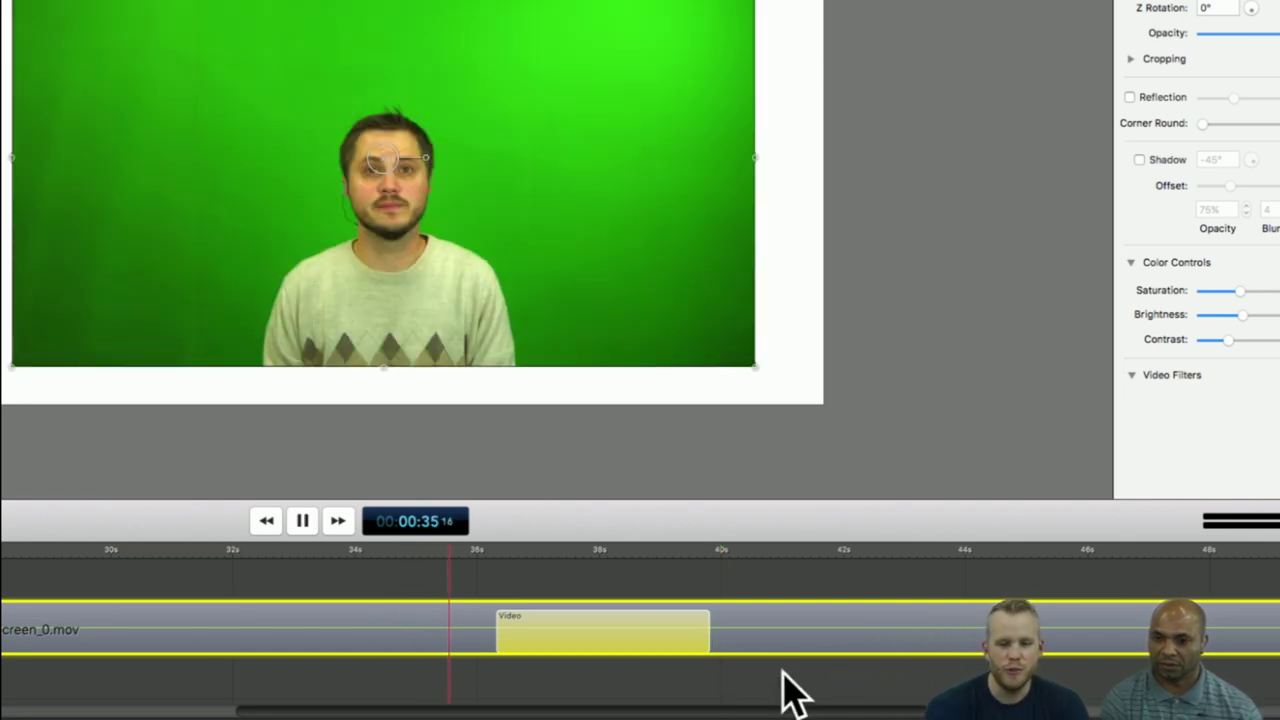
left_click(980, 415)
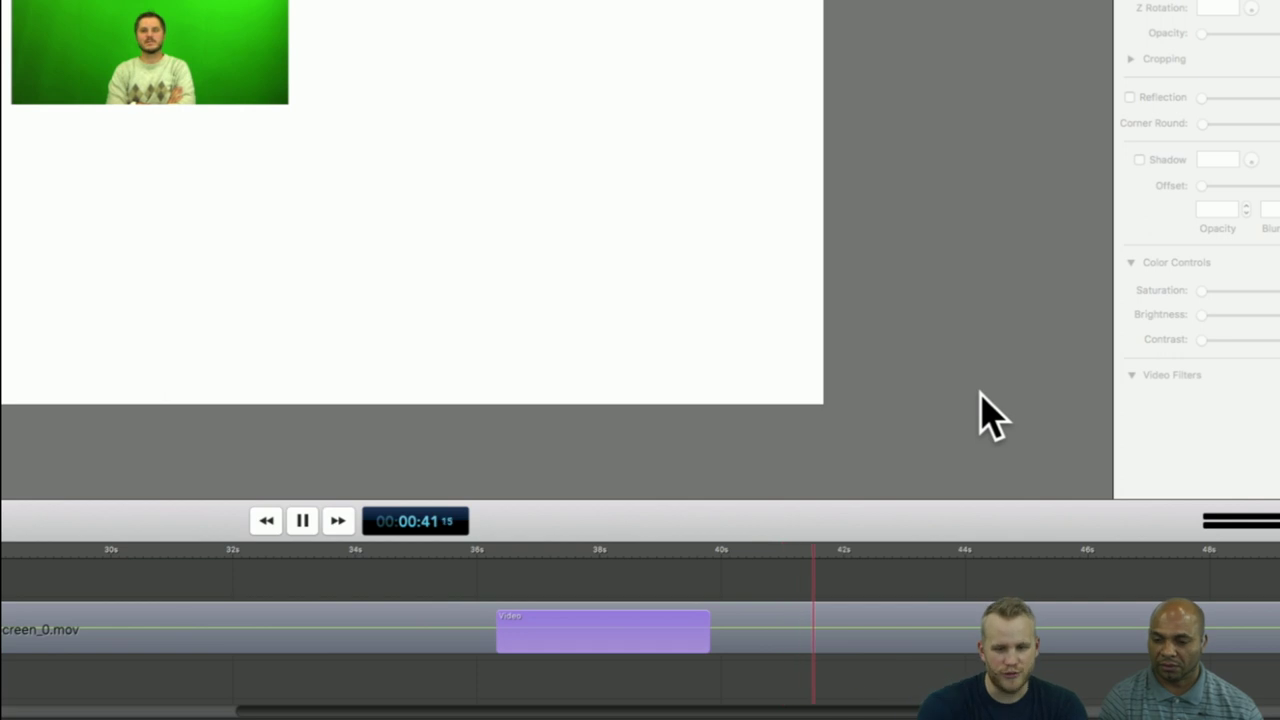
left_click(474, 550)
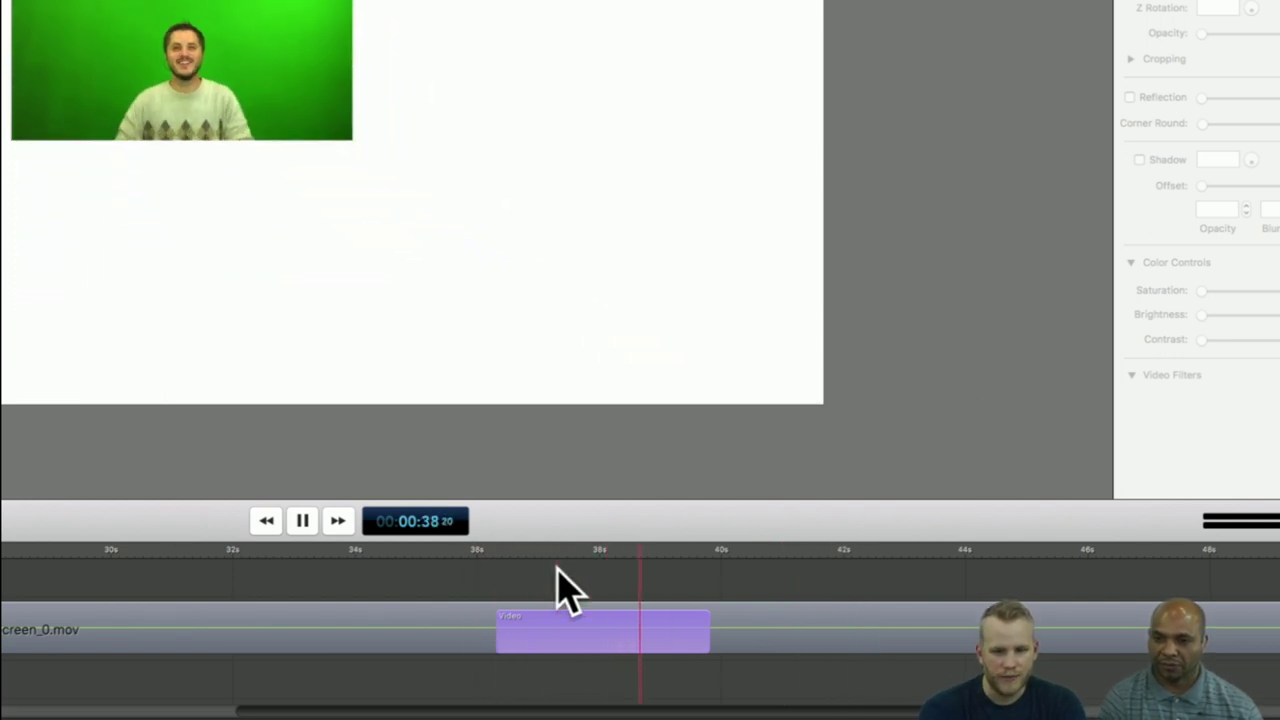
key("space")
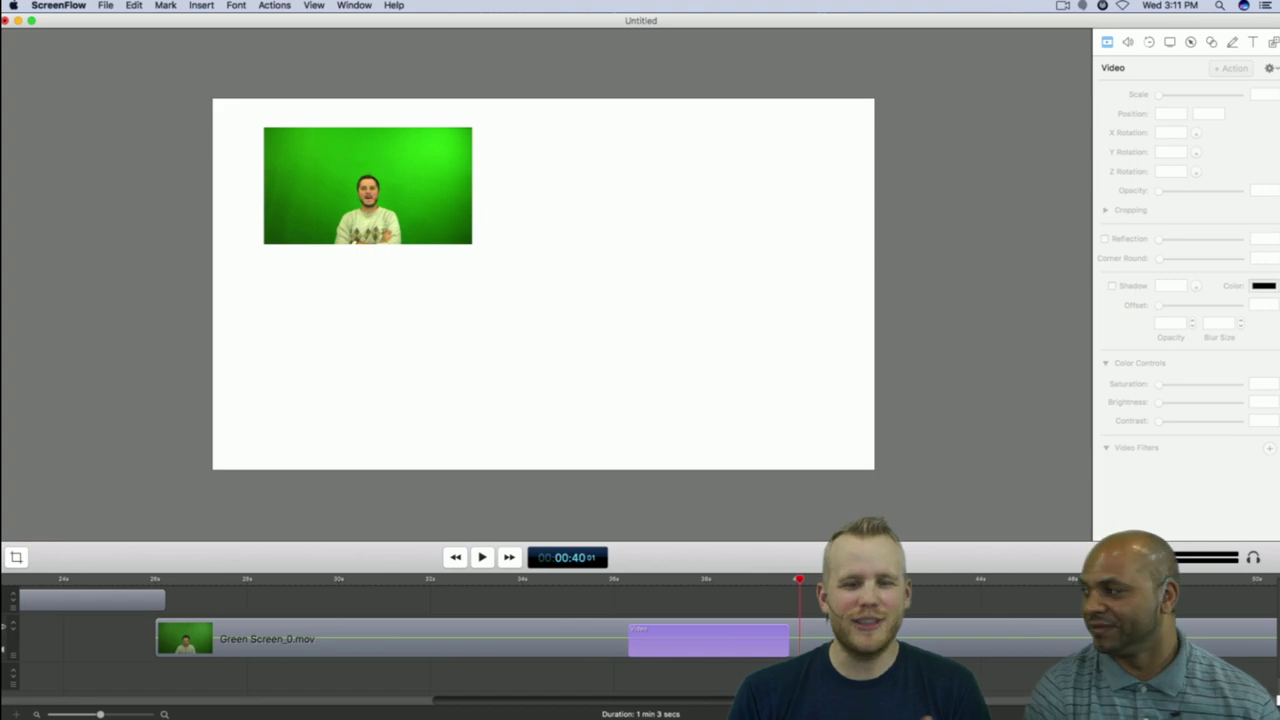
Step: Delete the shrinking video action, then scale the Green Screen_0.mov clip to 50% and place it at the canvas's bottom centre, position 0, -270
left_click(700, 646)
key("Delete")
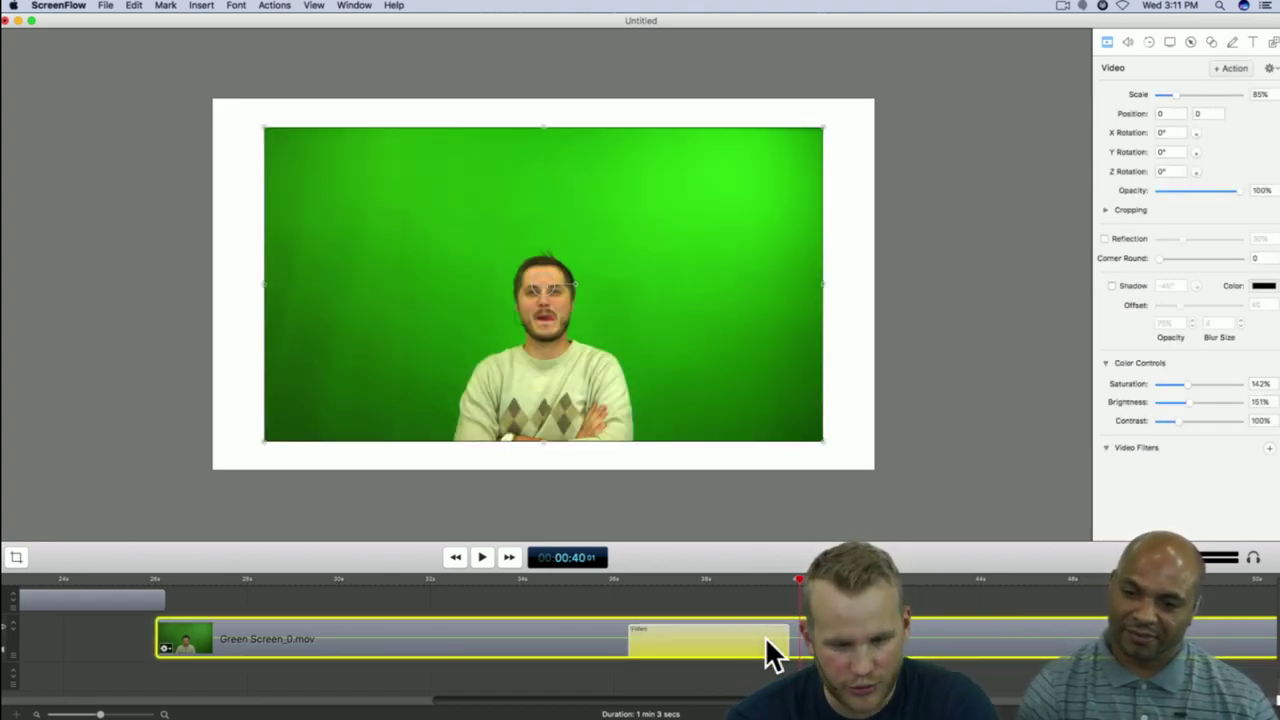
left_click(576, 579)
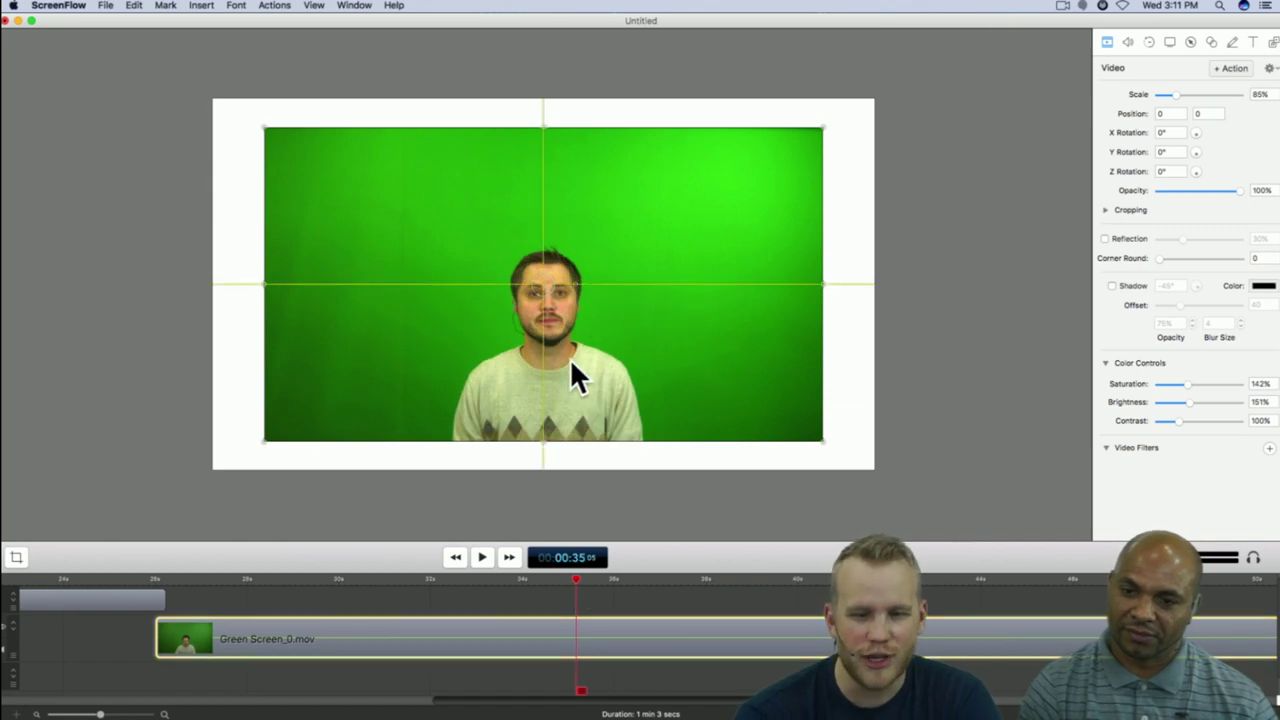
left_click_drag(571, 371, 571, 400)
left_click_drag(825, 158, 594, 283)
left_click_drag(500, 380, 614, 367)
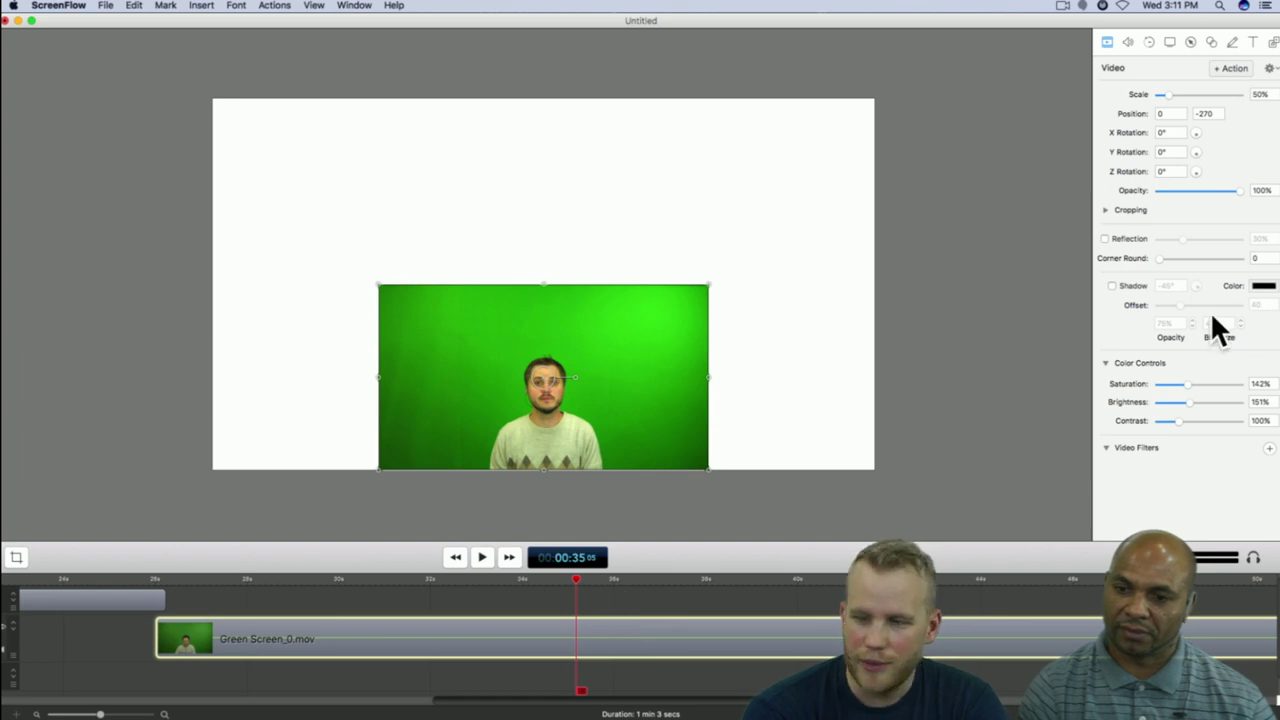
Step: Add video actions at about 35 s and 36 s, and move the clip up to position 0, 239 between them
left_click(1231, 68)
left_click(612, 580)
left_click(1220, 68)
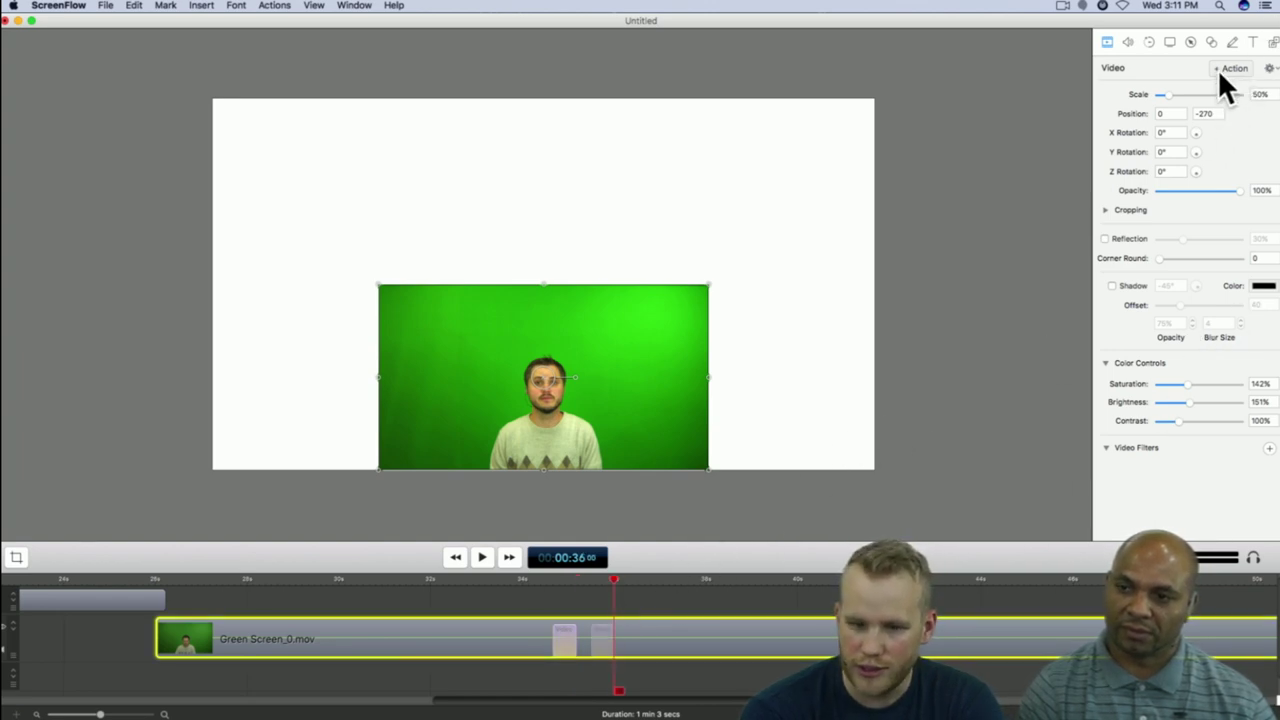
left_click(574, 579)
left_click_drag(622, 443, 628, 267)
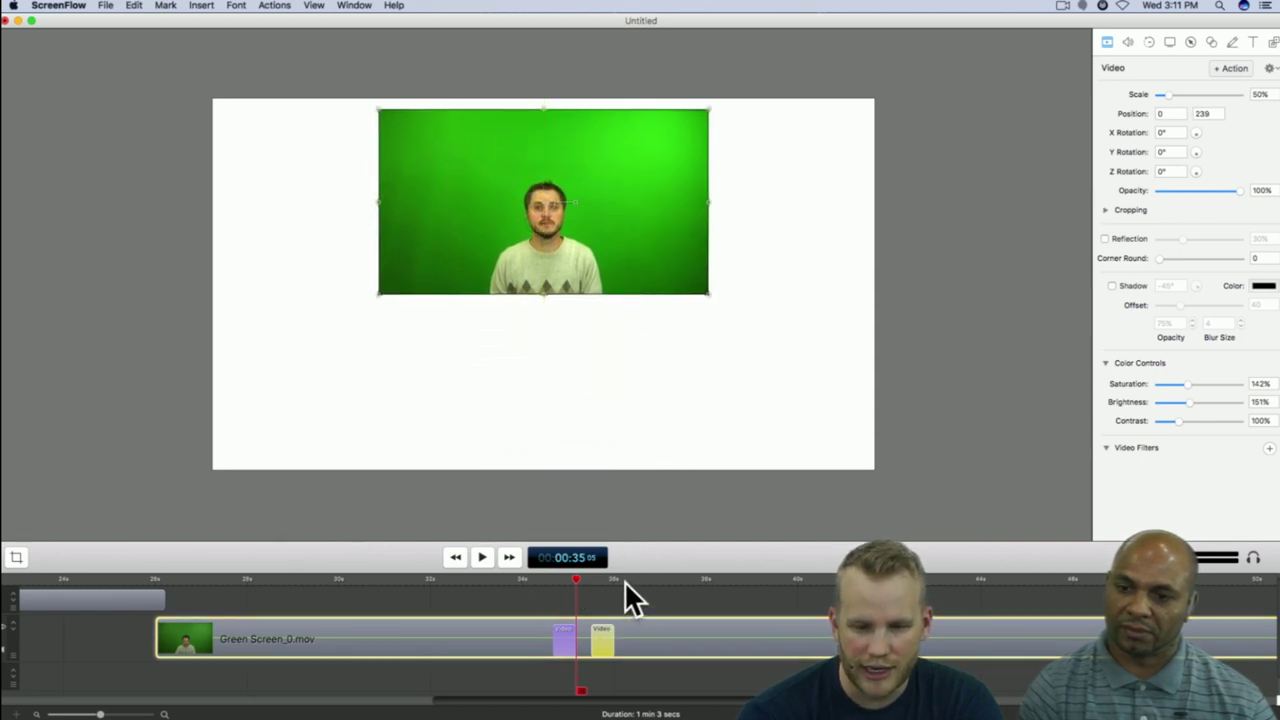
Step: Play back the upward and downward movement from before the first video action
left_click(624, 580)
left_click(465, 579)
key("space")
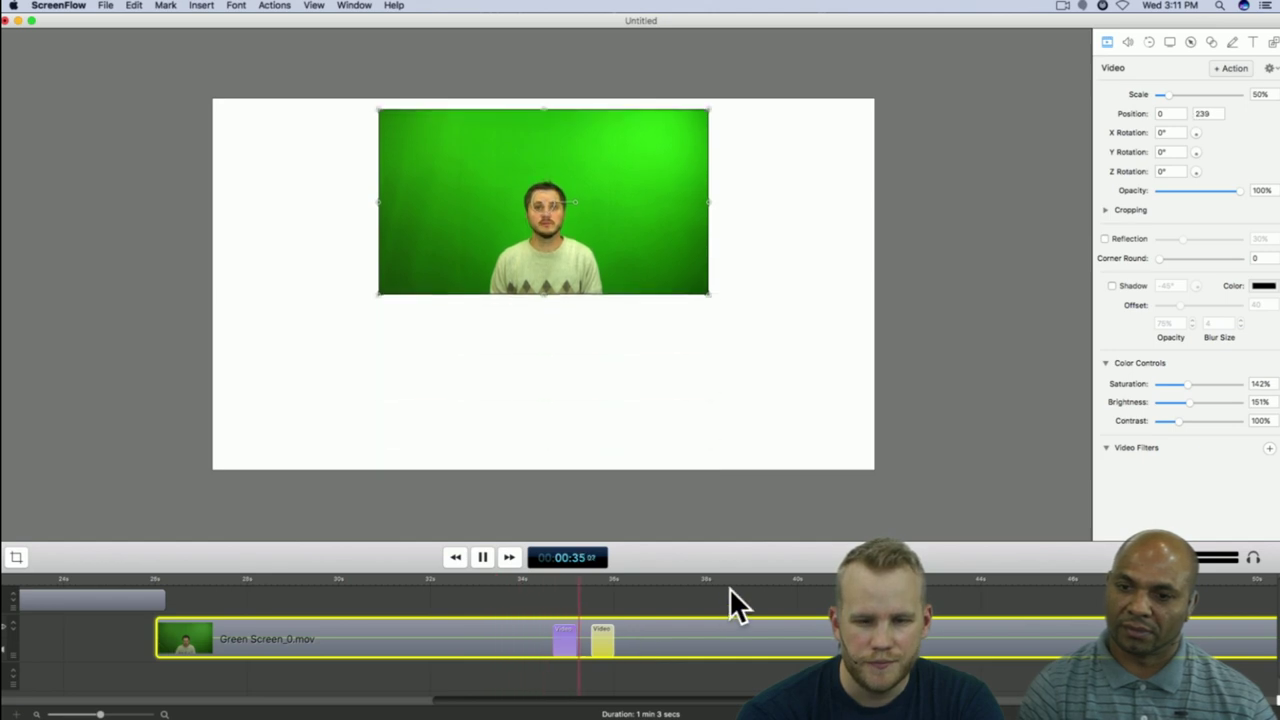
key("space")
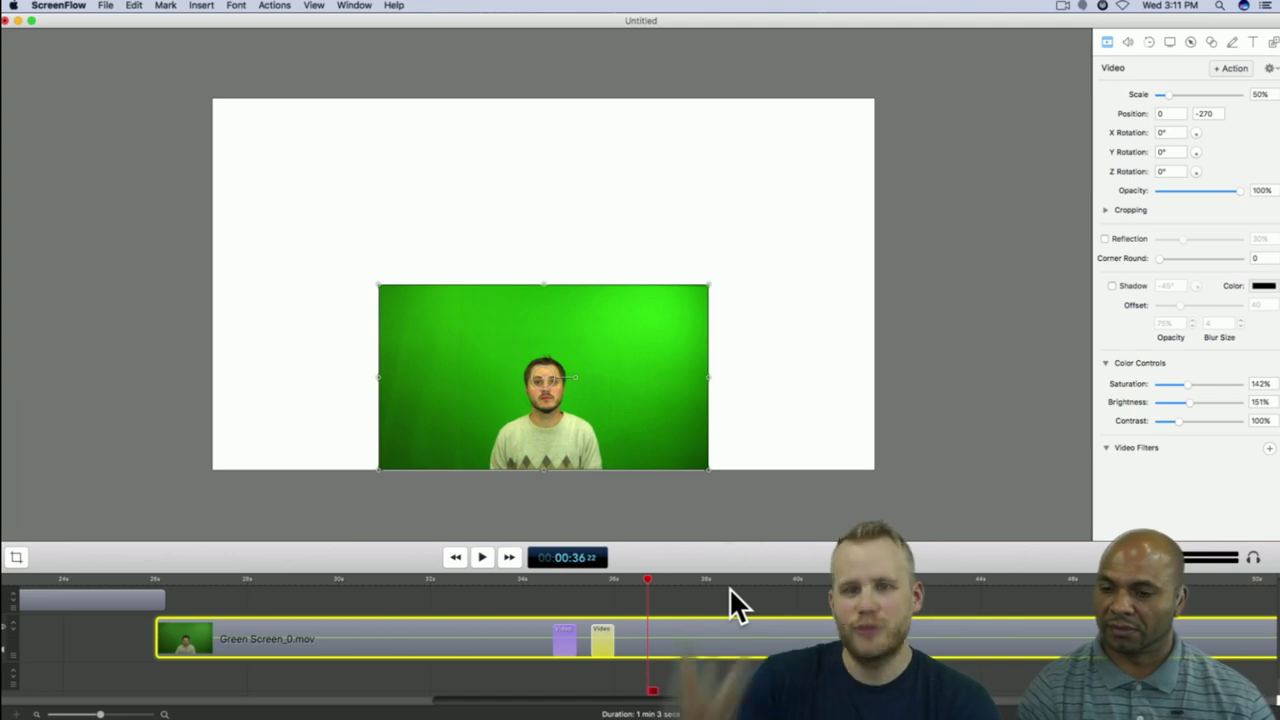
Step: Set the first video action's curve type to Ease-Out and play back the upward movement
right_click(565, 630)
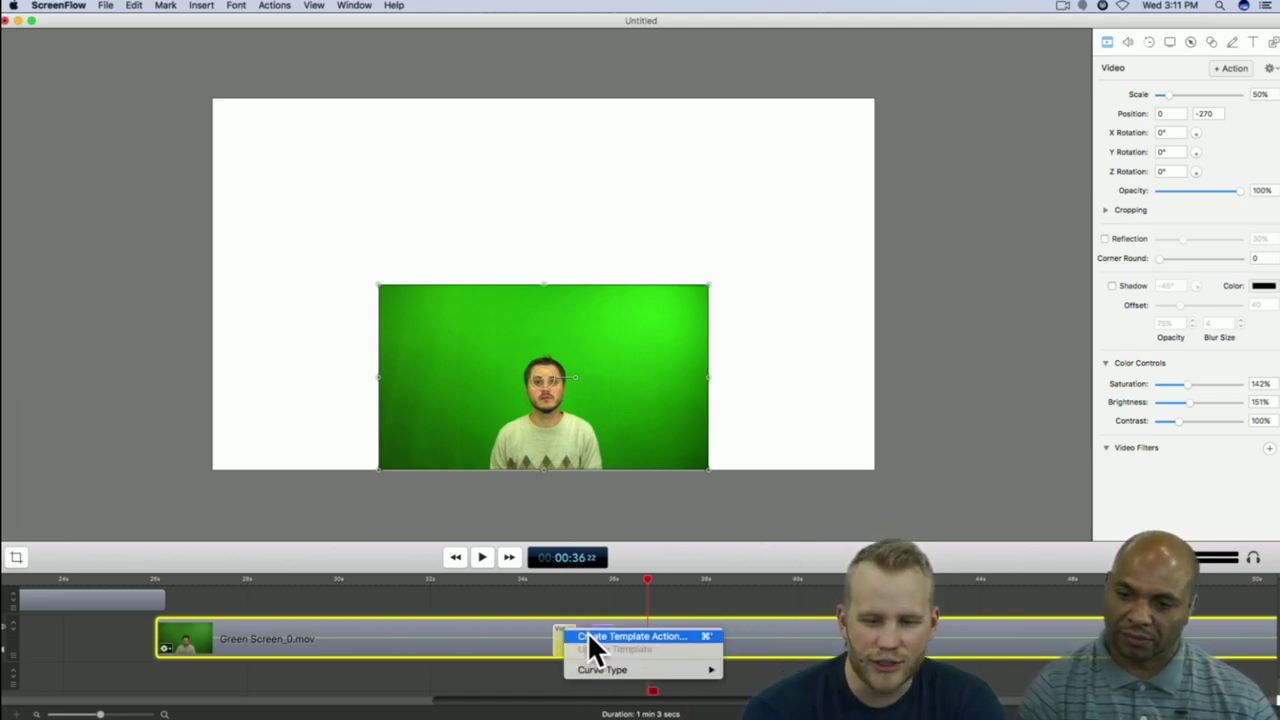
mouse_move(663, 668)
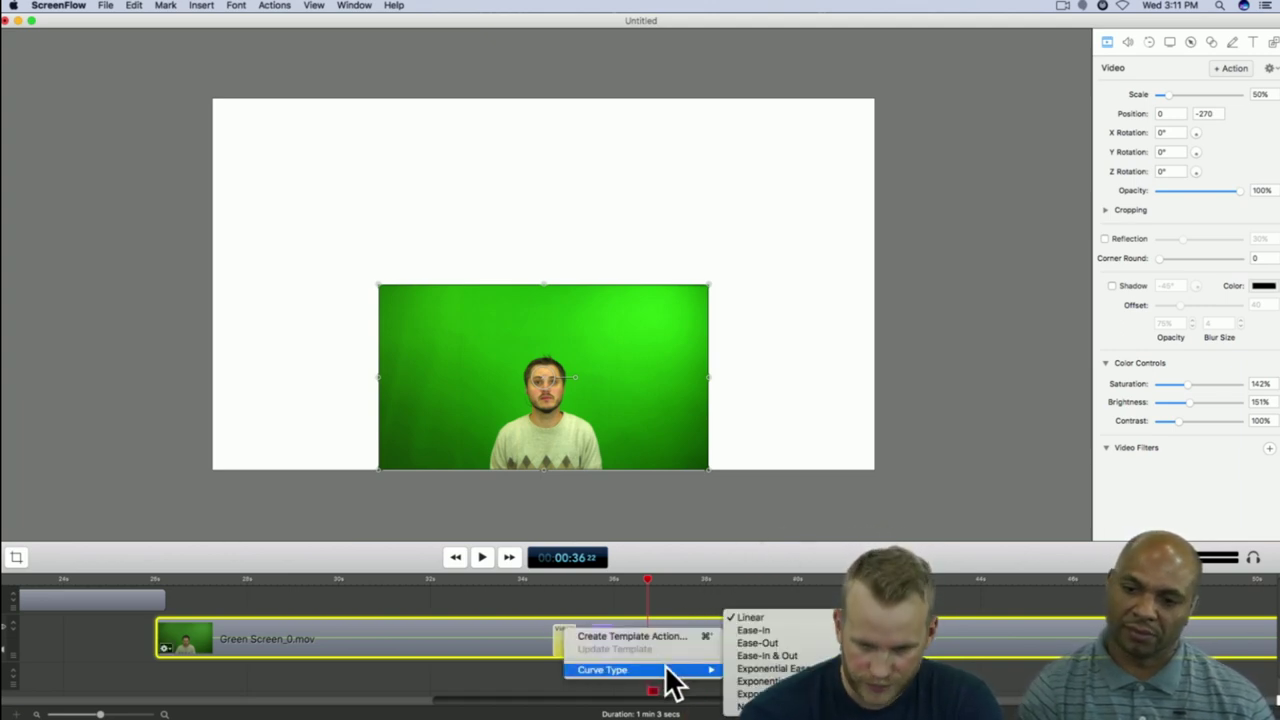
left_click(806, 644)
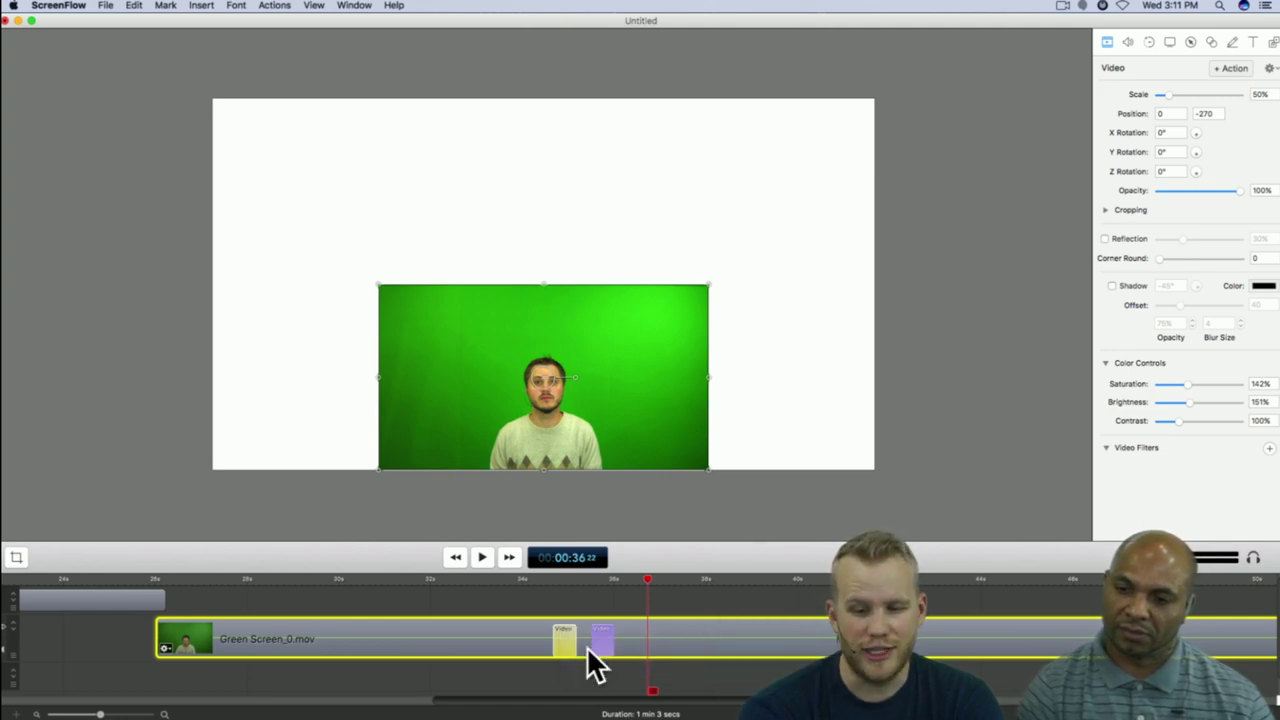
left_click(549, 579)
key("space")
key("space")
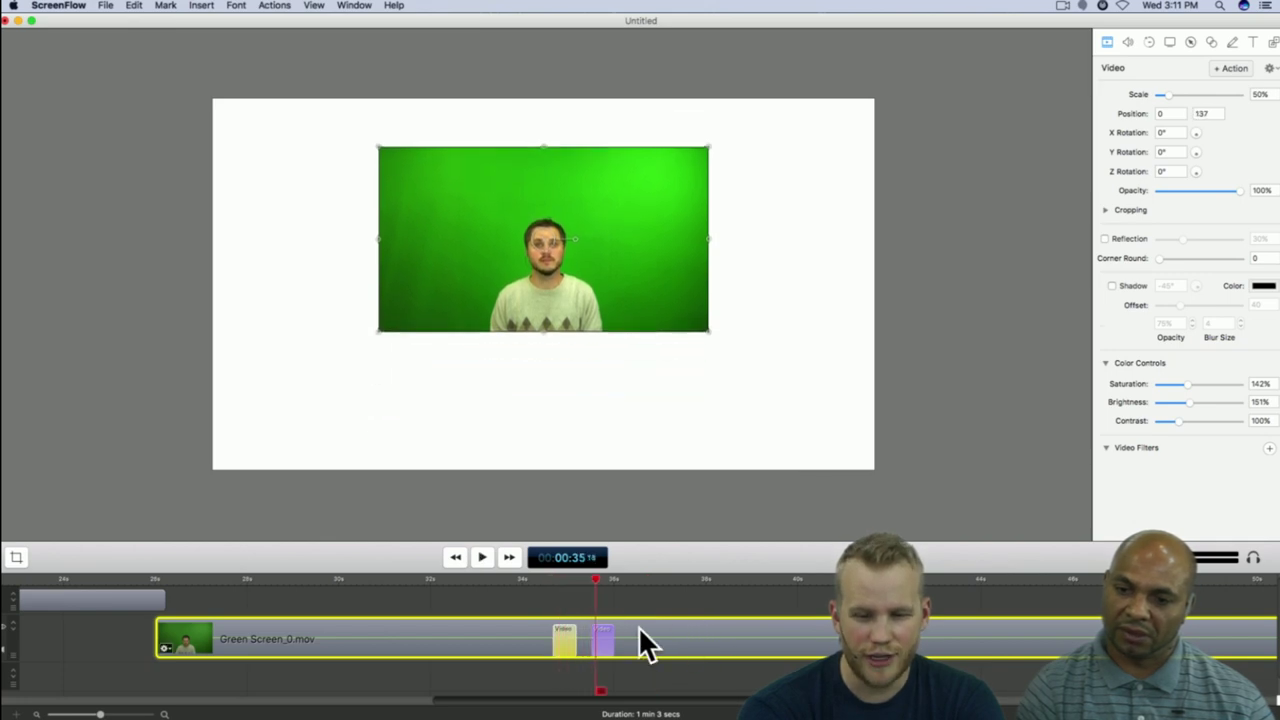
Step: Set the second video action's curve type to Ease-In and play both actions back from just before the first one
right_click(600, 628)
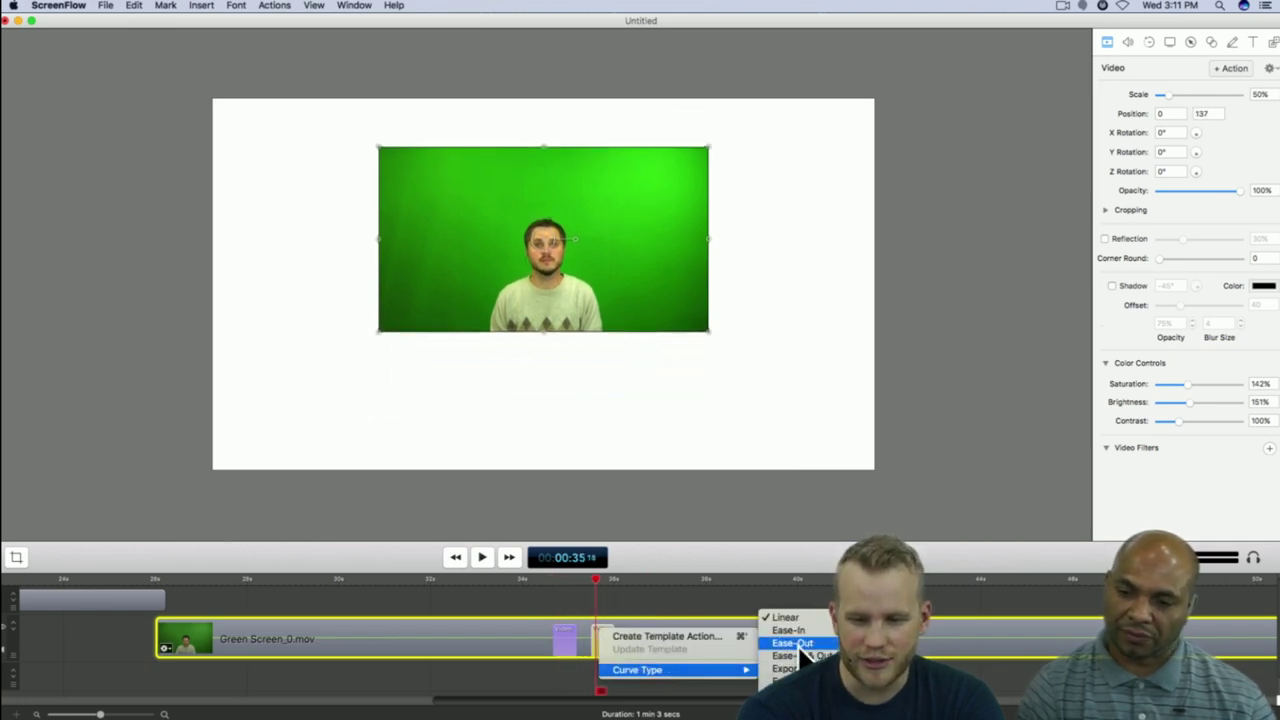
left_click(806, 631)
left_click(498, 590)
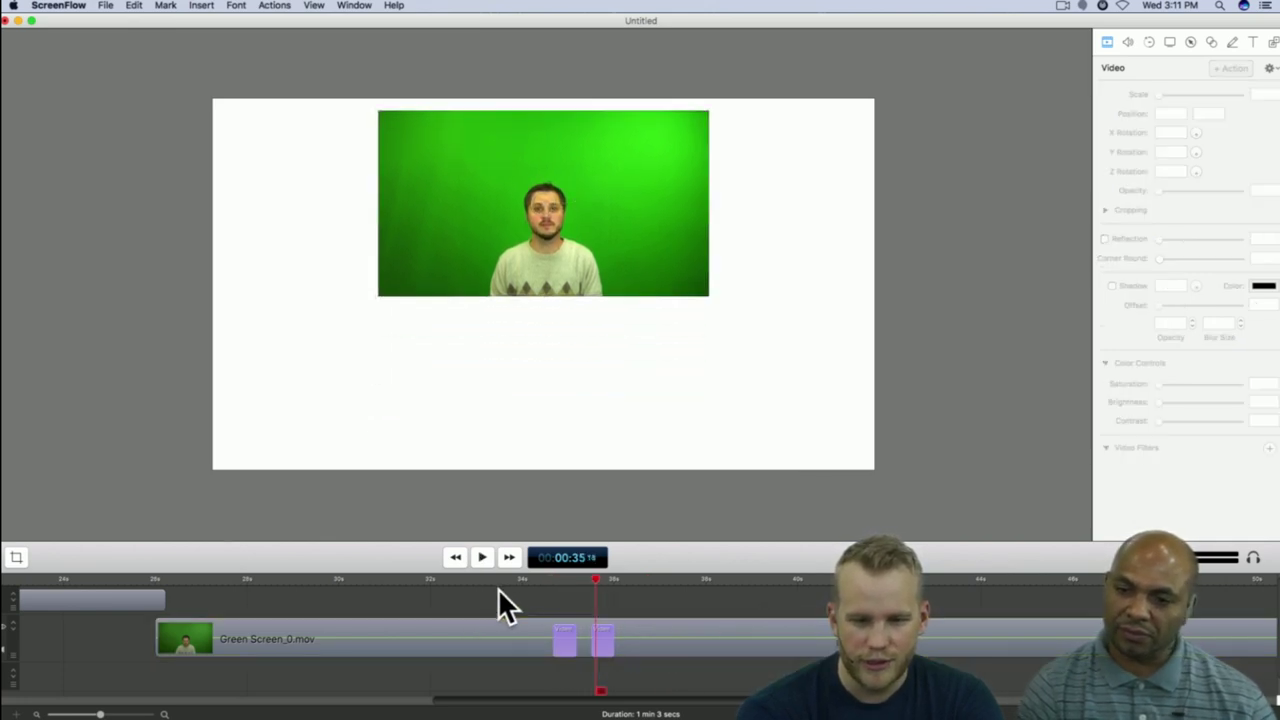
left_click(566, 643)
left_click_drag(565, 641, 596, 640)
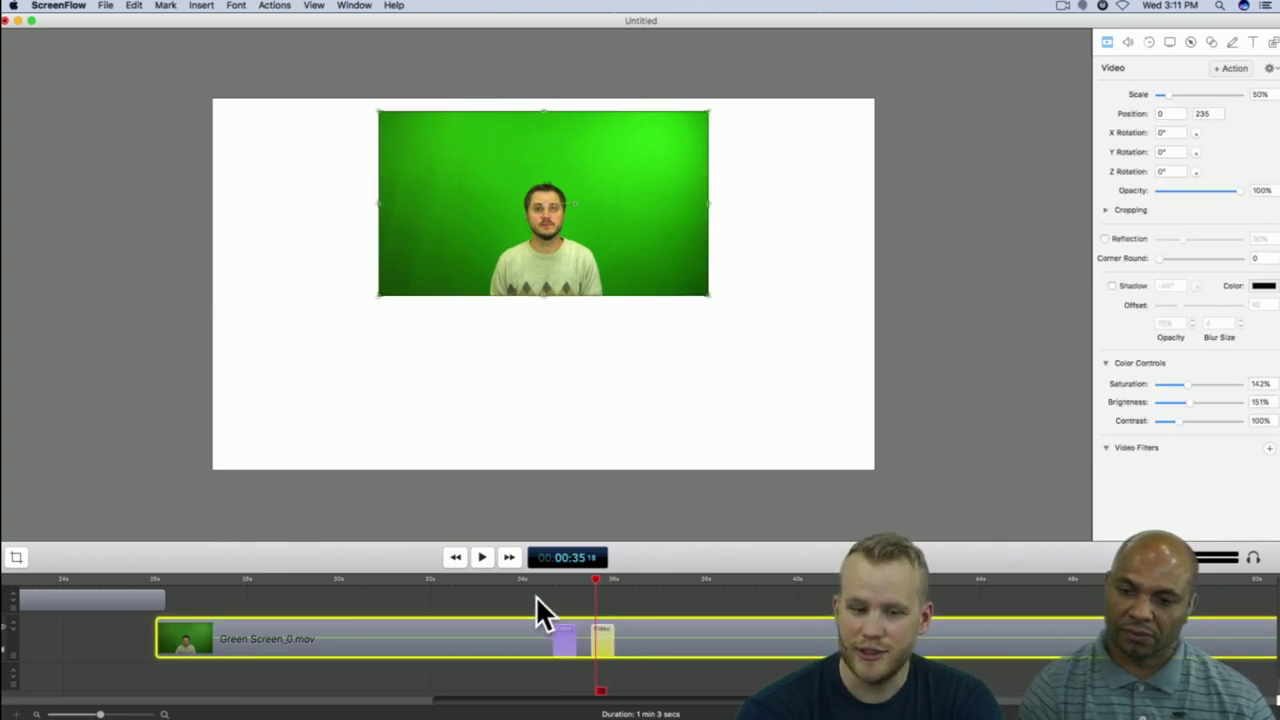
left_click(531, 579)
left_click(1037, 508)
key("space")
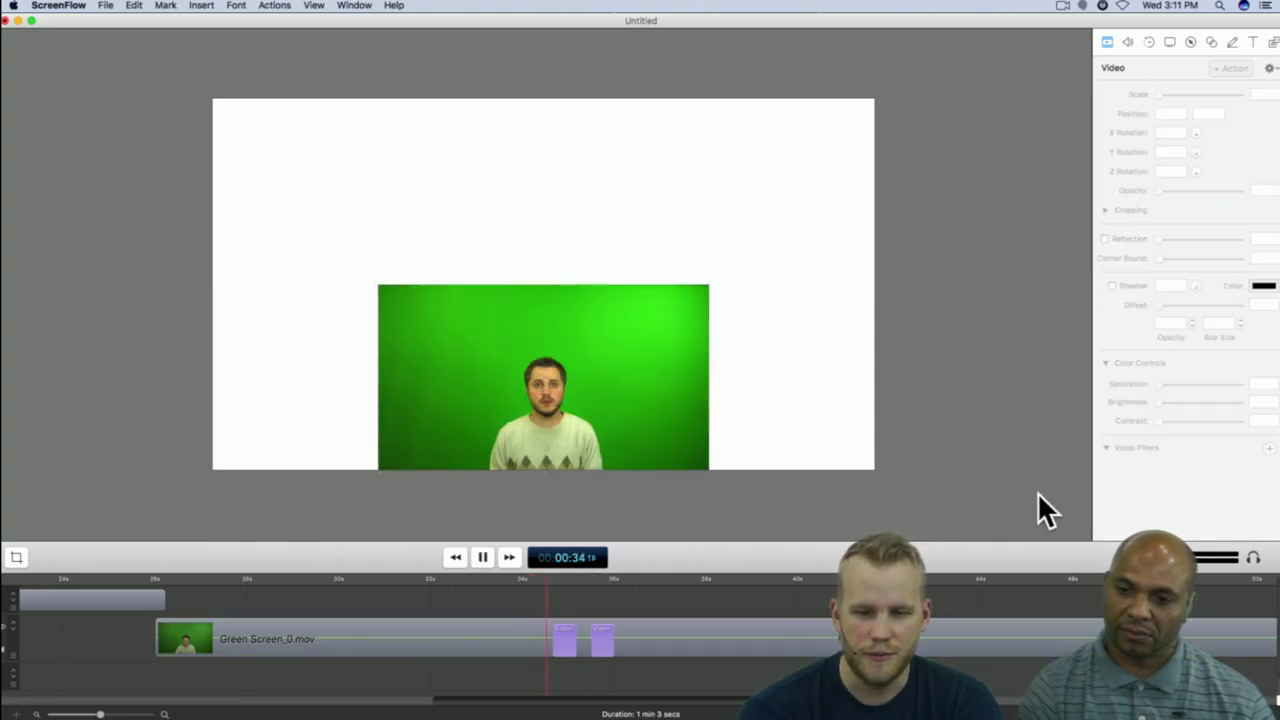
key("space")
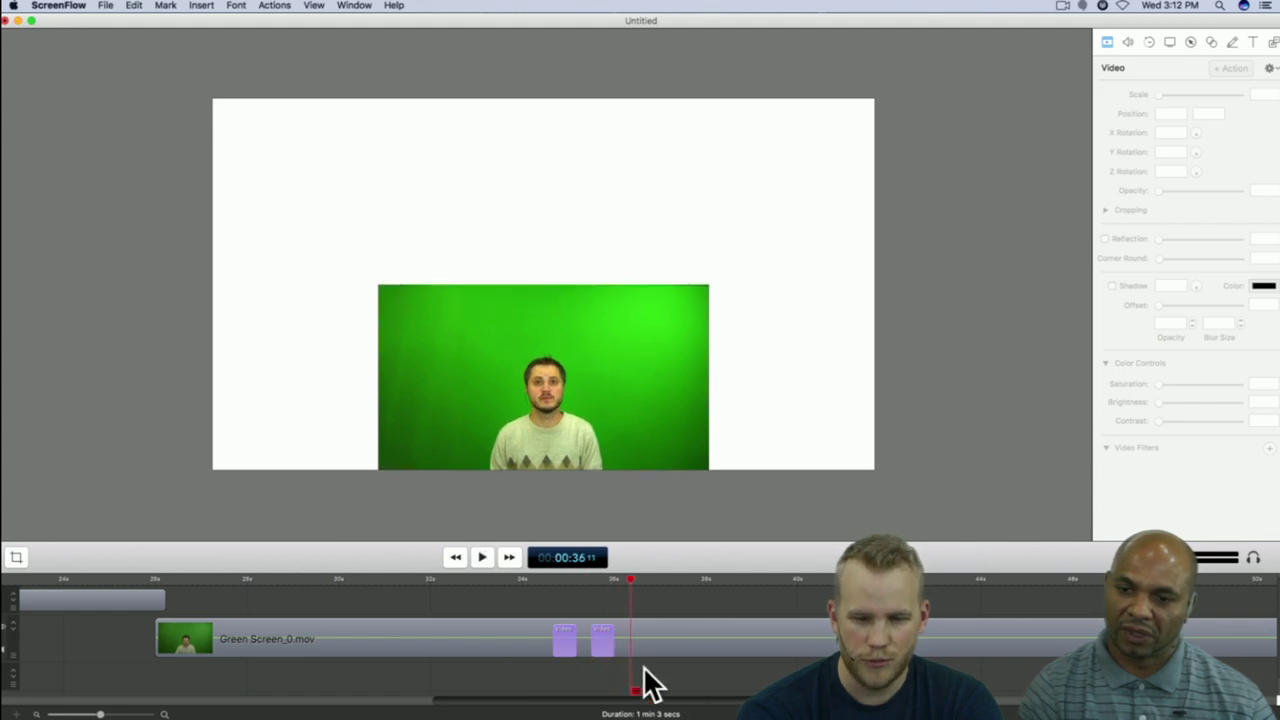
Step: Move the second video action directly against the end of the first and play both back
left_click_drag(605, 641, 596, 641)
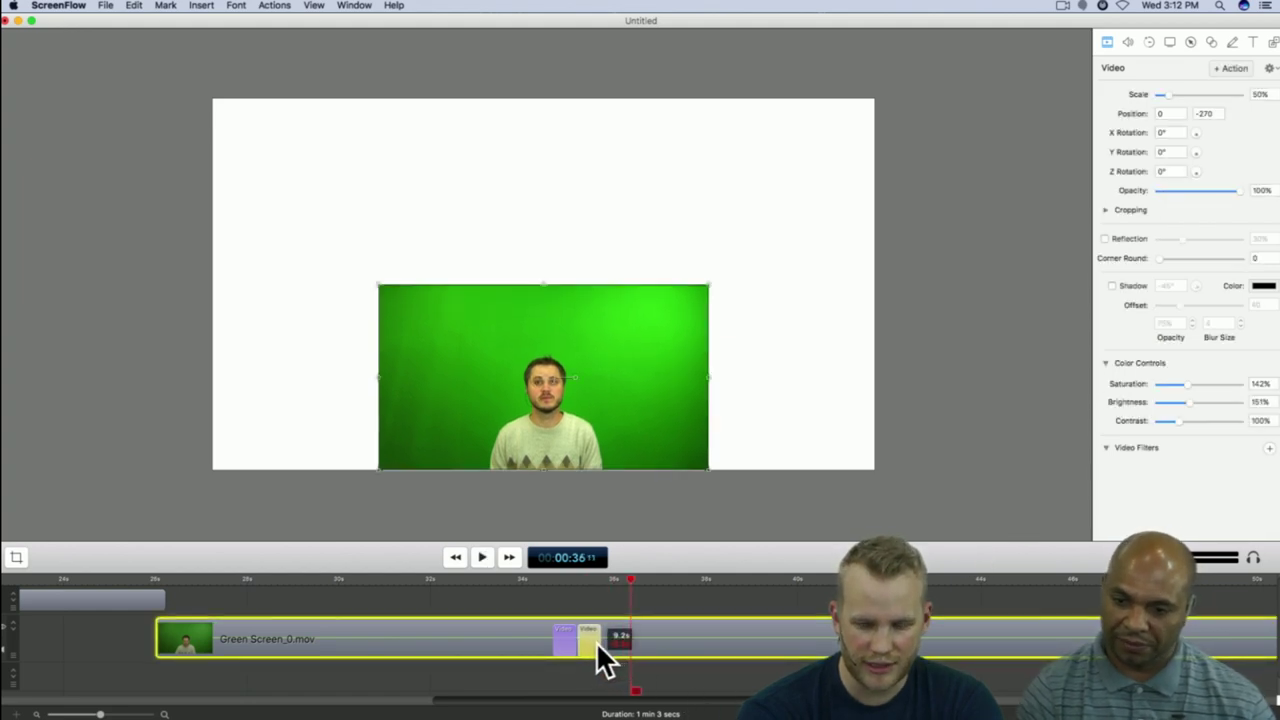
left_click(529, 581)
key("space")
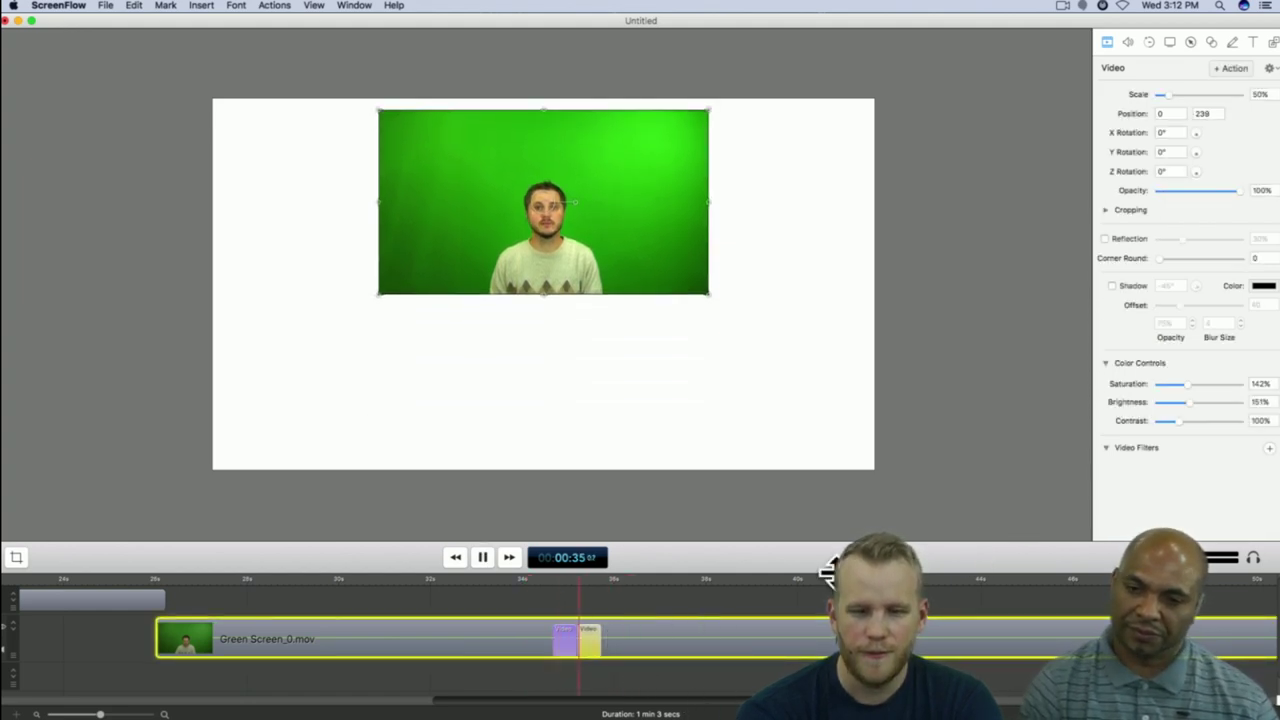
key("space")
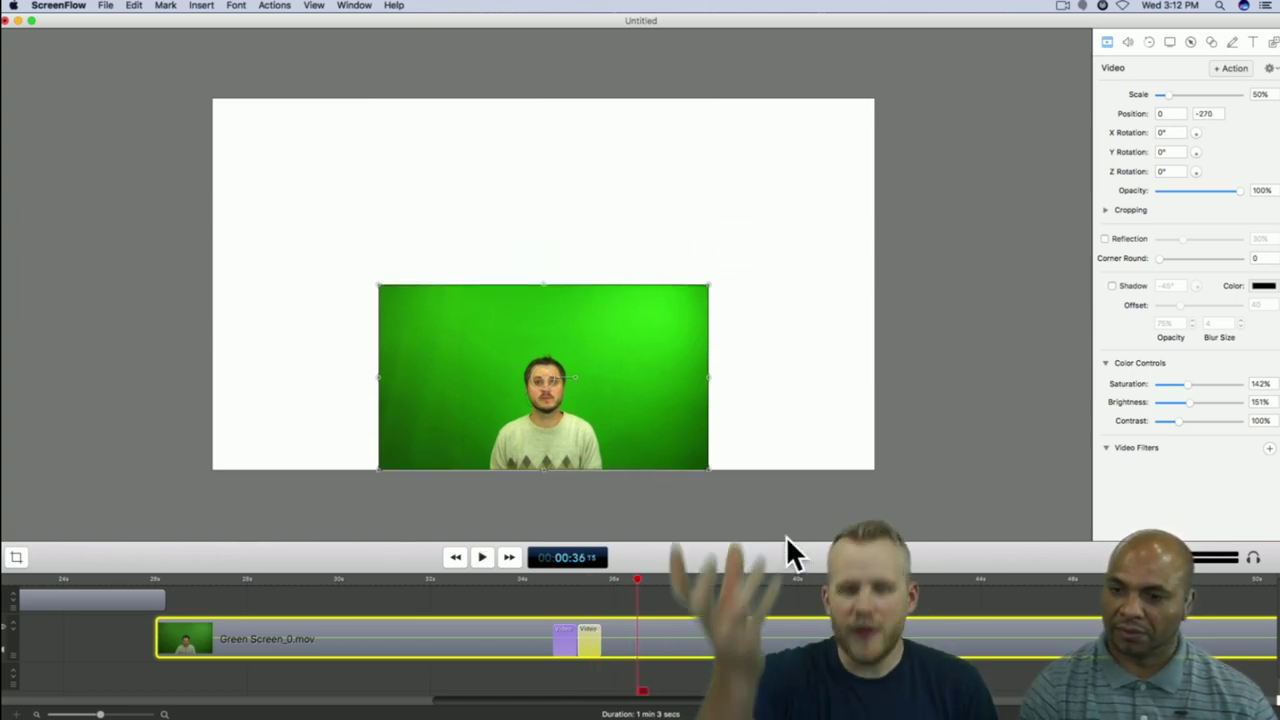
Step: Lengthen both adjoining video actions outward on the timeline and play the slower bounce back
left_click_drag(587, 628, 614, 636)
left_click(543, 597)
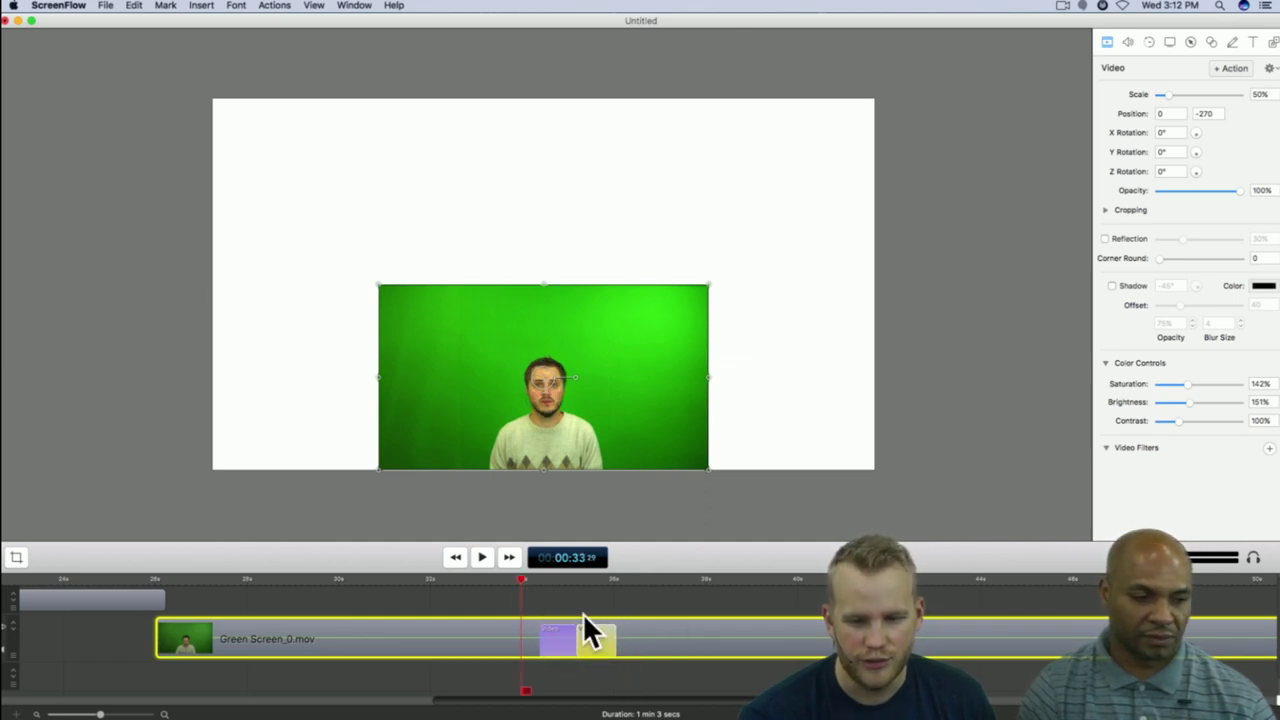
key("space")
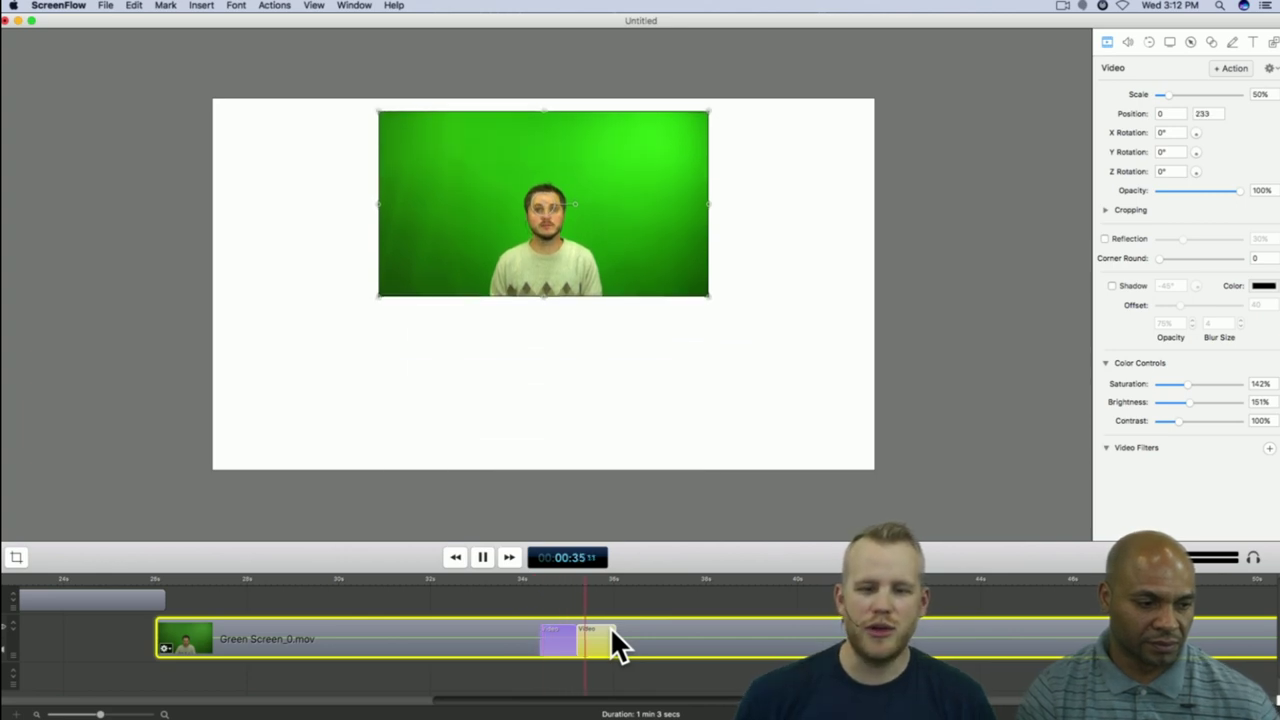
key("space")
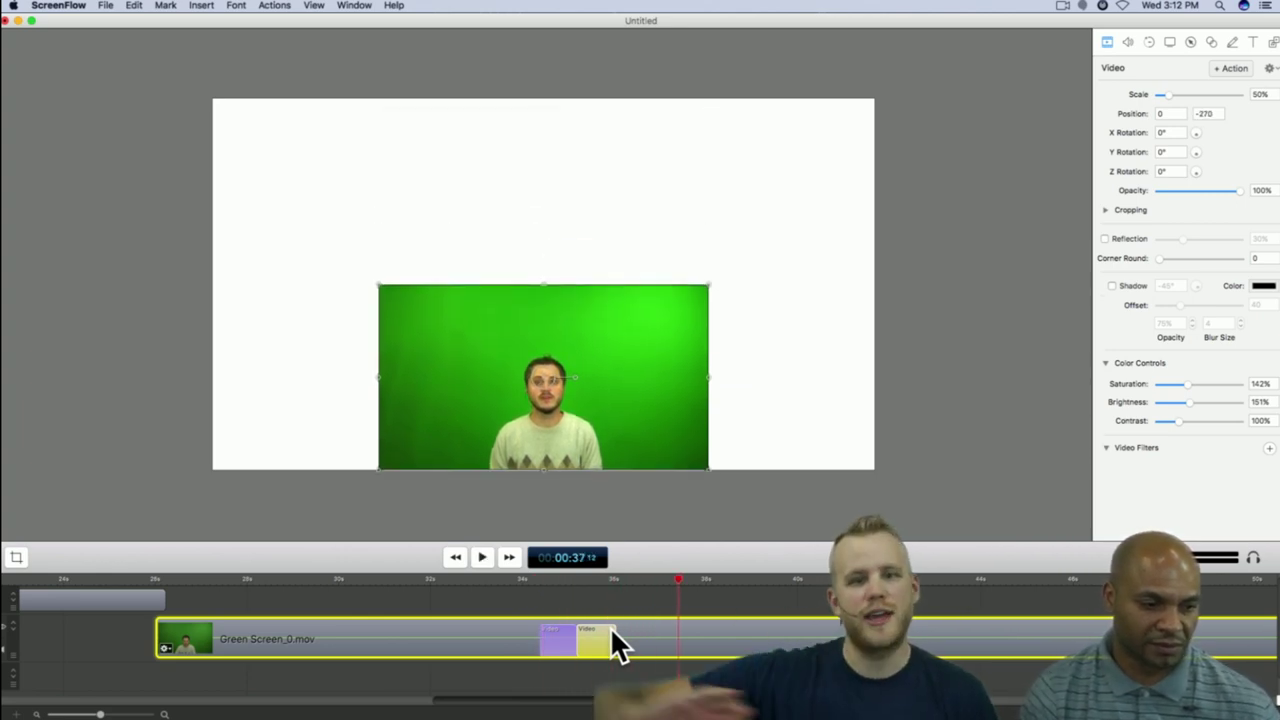